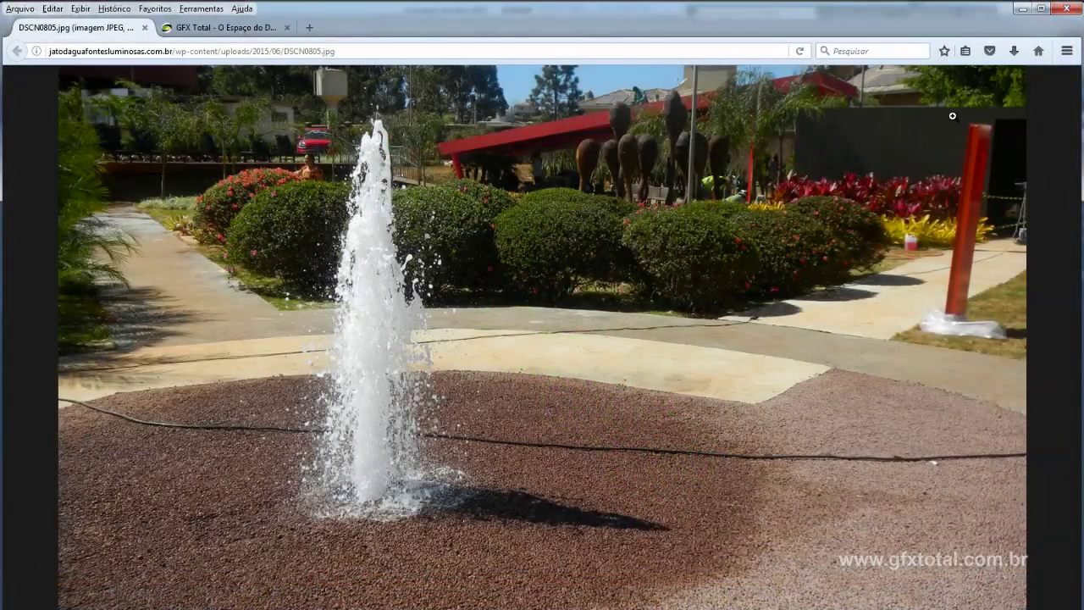
- Minimize Firefox with the fountain reference photo to reveal the empty 3ds Max scene
left_click(1022, 12)
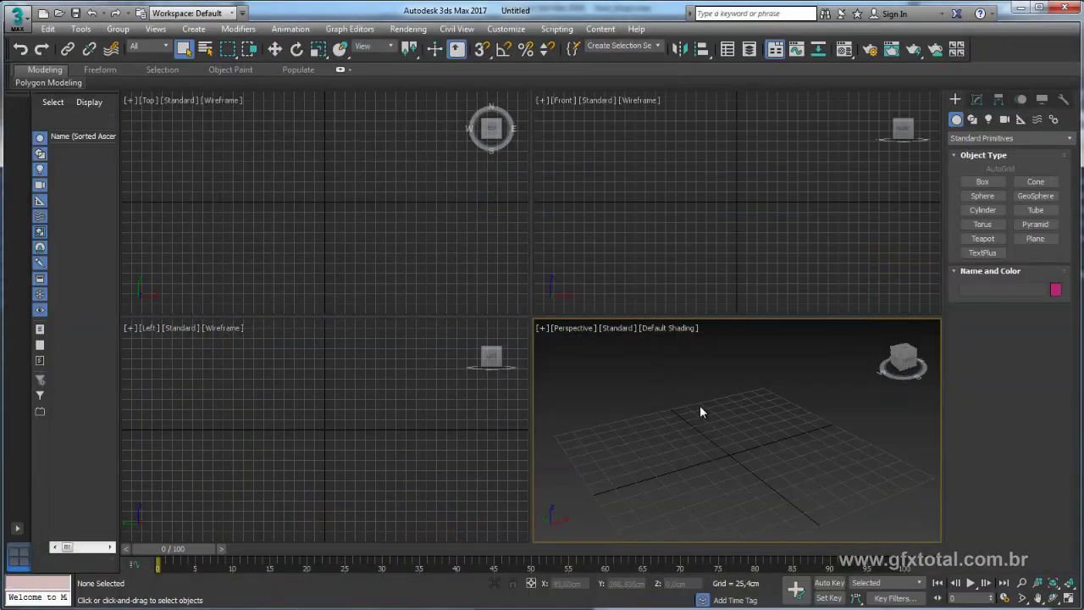
- Draw a PF Source emitter in the Perspective viewport and scrub the timeline to preview emission
mouse_move(759, 399)
middle_mouse_down("alt")
mouse_move(792, 455)
mouse_move(813, 436)
middle_mouse_up("alt")
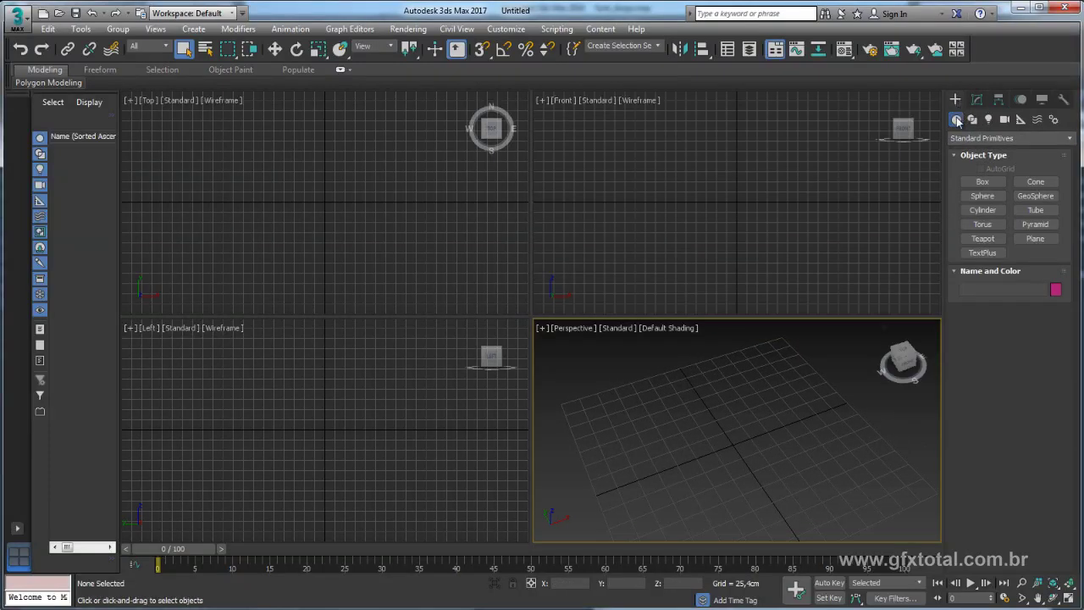
left_click(971, 139)
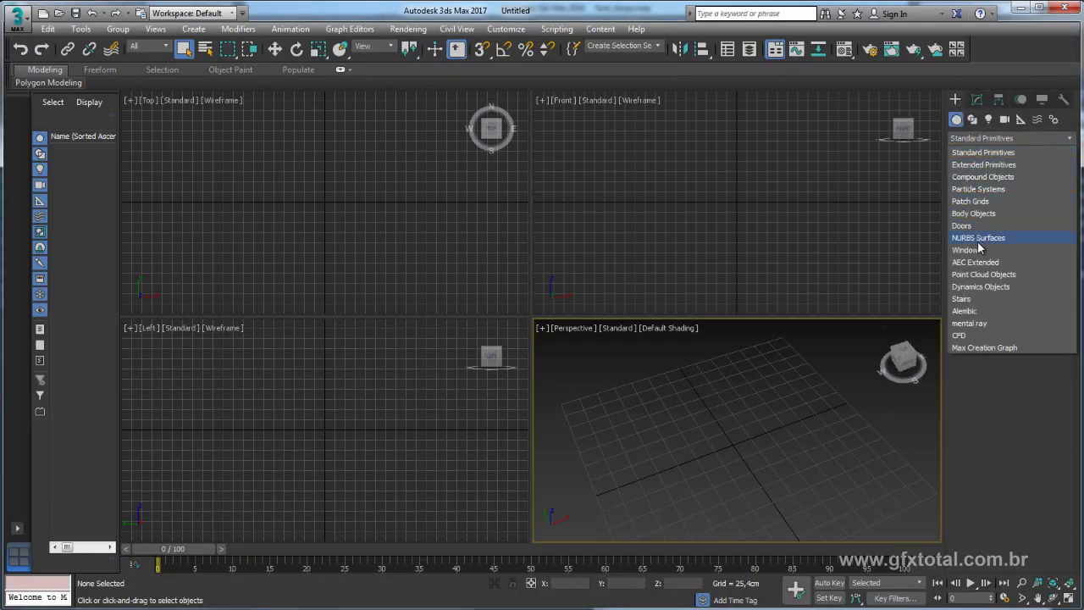
left_click(979, 190)
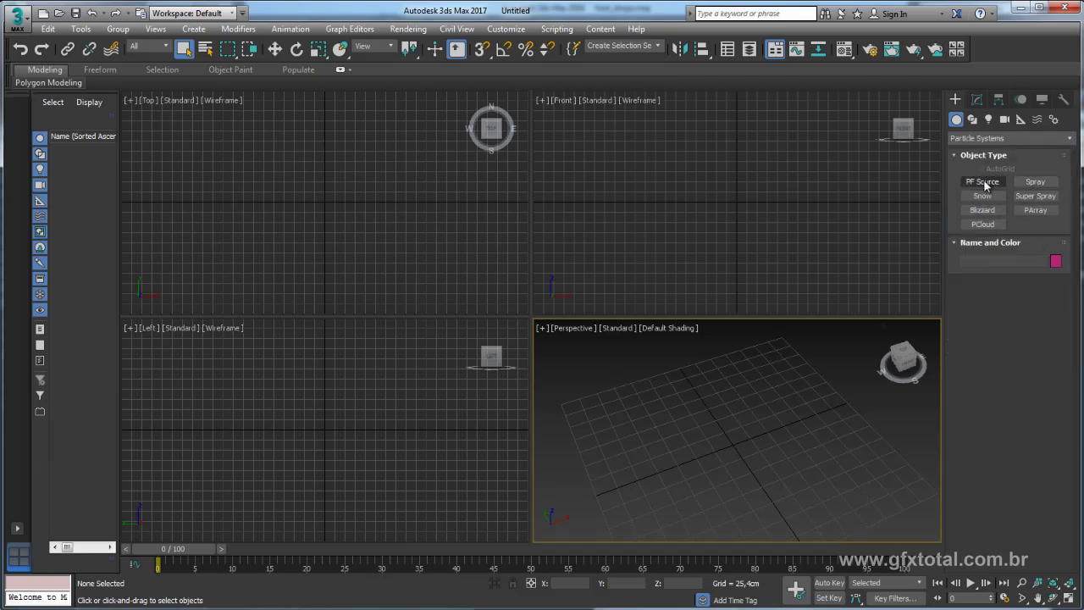
left_click(983, 182)
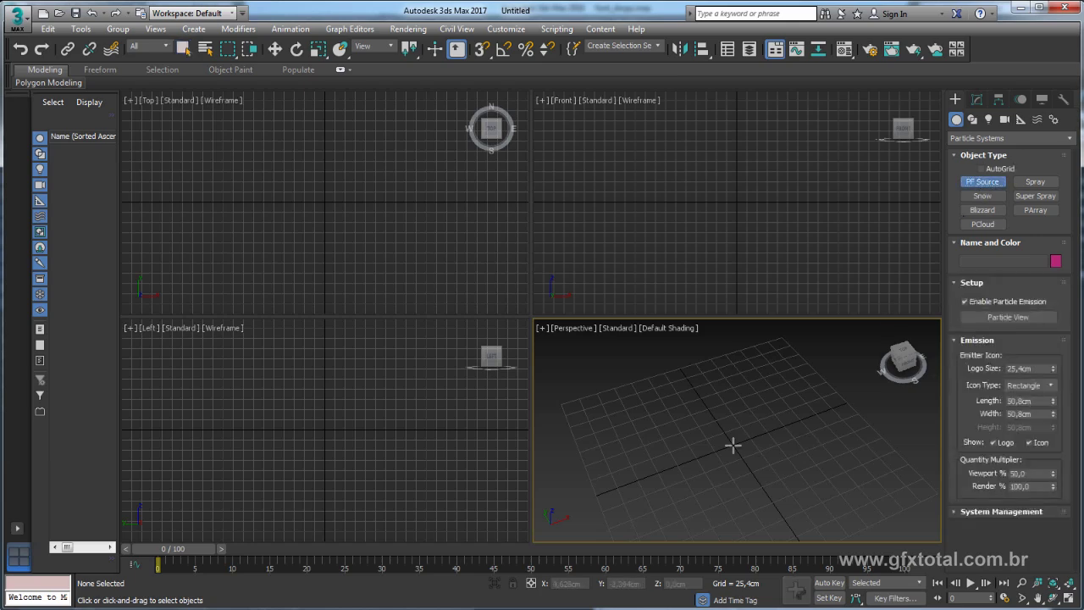
left_click_drag(733, 445, 792, 474)
mouse_move(792, 474)
middle_mouse_down("alt")
mouse_move(811, 492)
mouse_move(779, 382)
mouse_move(767, 426)
middle_mouse_up("alt")
mouse_move(170, 549)
left_mouse_down()
mouse_move(361, 564)
mouse_move(276, 564)
left_mouse_up()
mouse_move(766, 433)
middle_mouse_down("alt")
mouse_move(680, 440)
mouse_move(756, 445)
middle_mouse_up("alt")
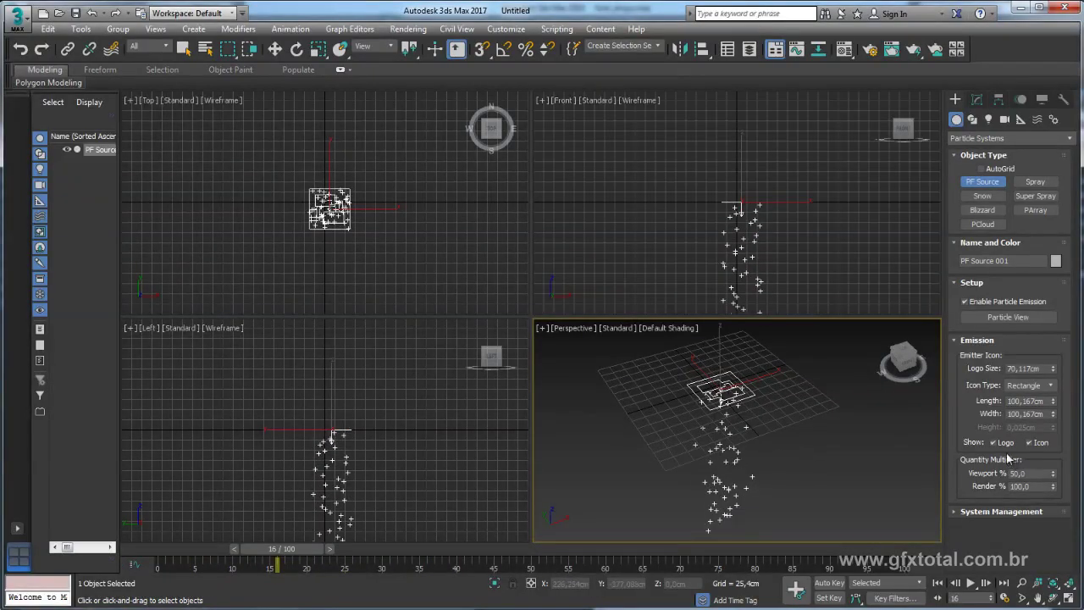
- Make PF Source 001's icon a Circle with a 17,128cm diameter and turn off Show Logo
left_click(1049, 386)
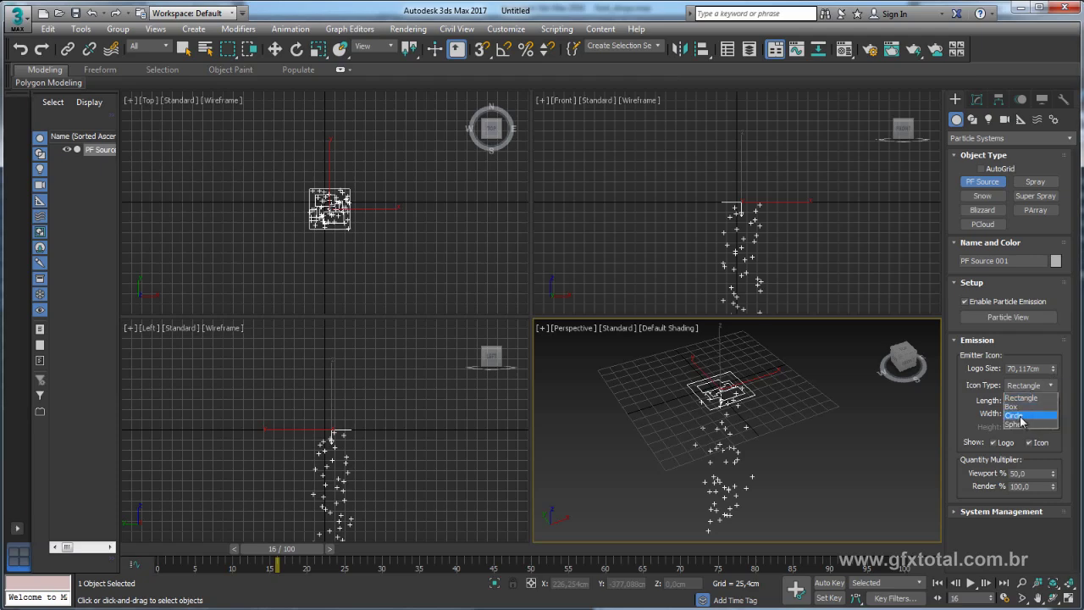
left_click(1016, 415)
mouse_move(847, 398)
middle_mouse_down("alt")
mouse_move(737, 412)
mouse_move(754, 411)
middle_mouse_up("alt")
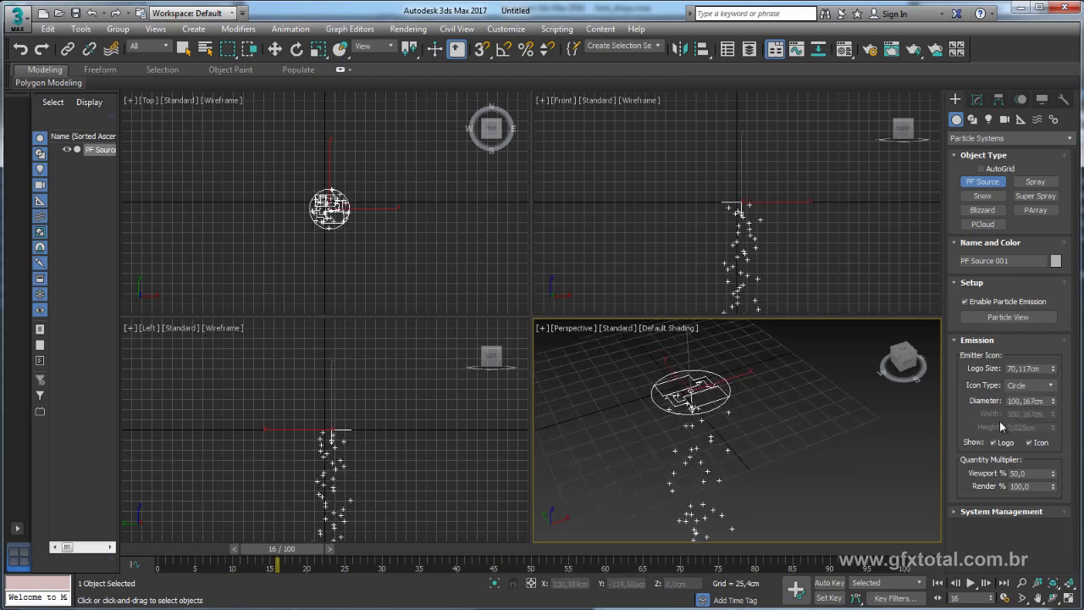
left_click_drag(1053, 402, 1054, 464)
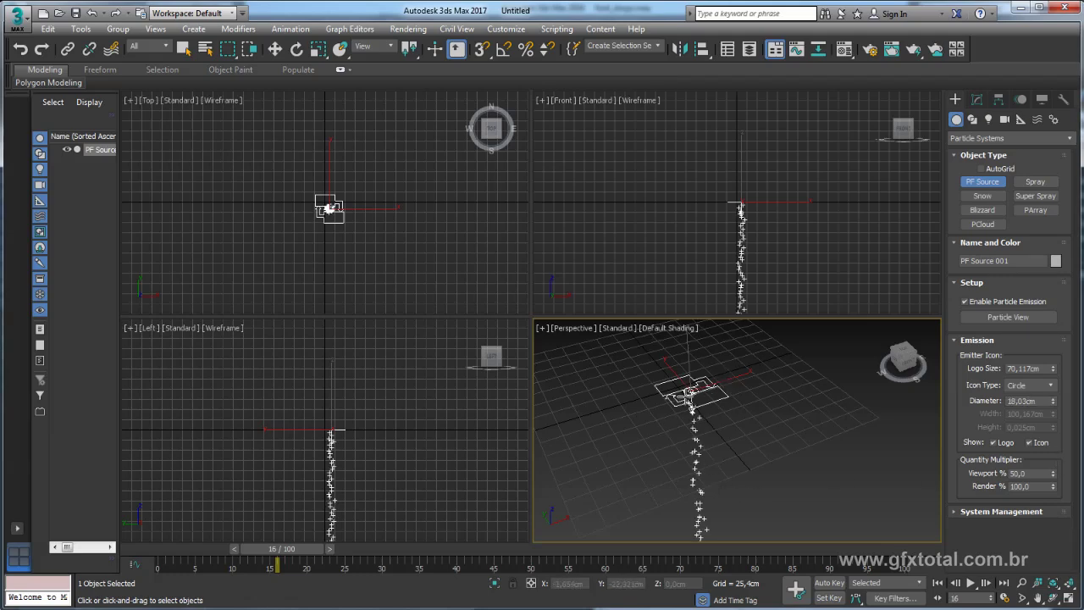
left_click_drag(1055, 406, 1054, 410)
left_click(993, 442)
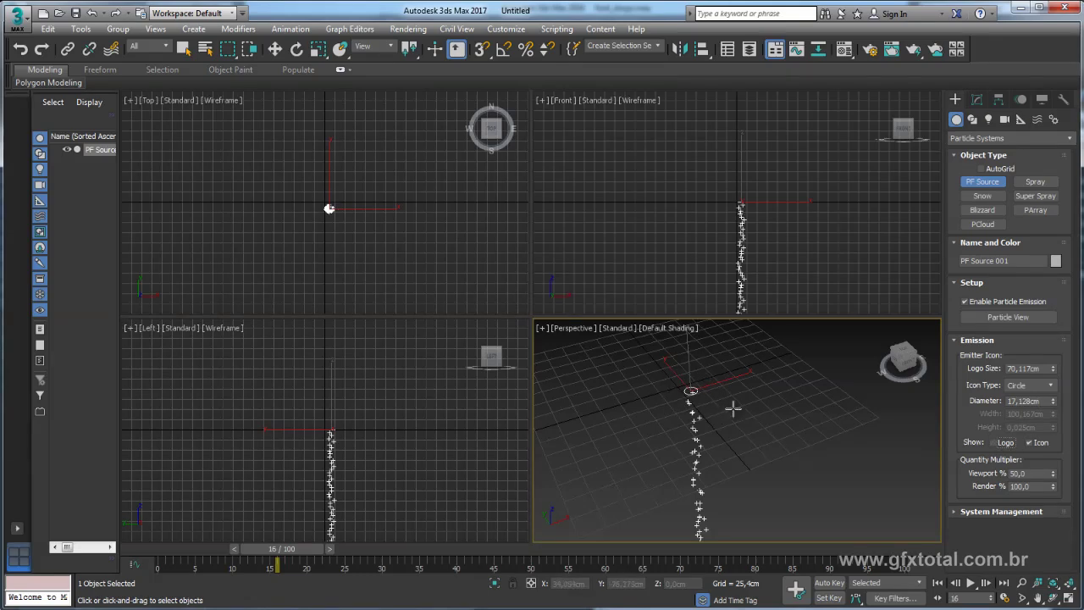
mouse_move(731, 407)
middle_mouse_down()
mouse_move(745, 434)
mouse_move(808, 423)
mouse_move(812, 433)
mouse_move(787, 447)
mouse_move(774, 414)
middle_mouse_up()
scroll(748, 435, "down", 3)
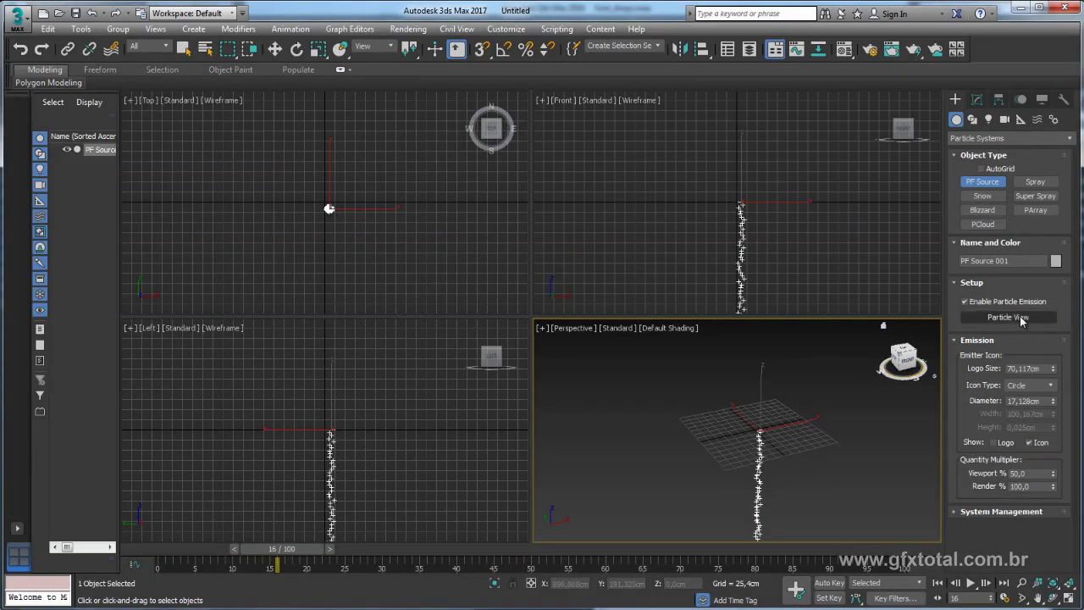
- In Particle View, check Reverse on Speed 001 and set its Divergence to 10,5
left_click(1007, 318)
middle_click_drag(678, 408, 701, 414)
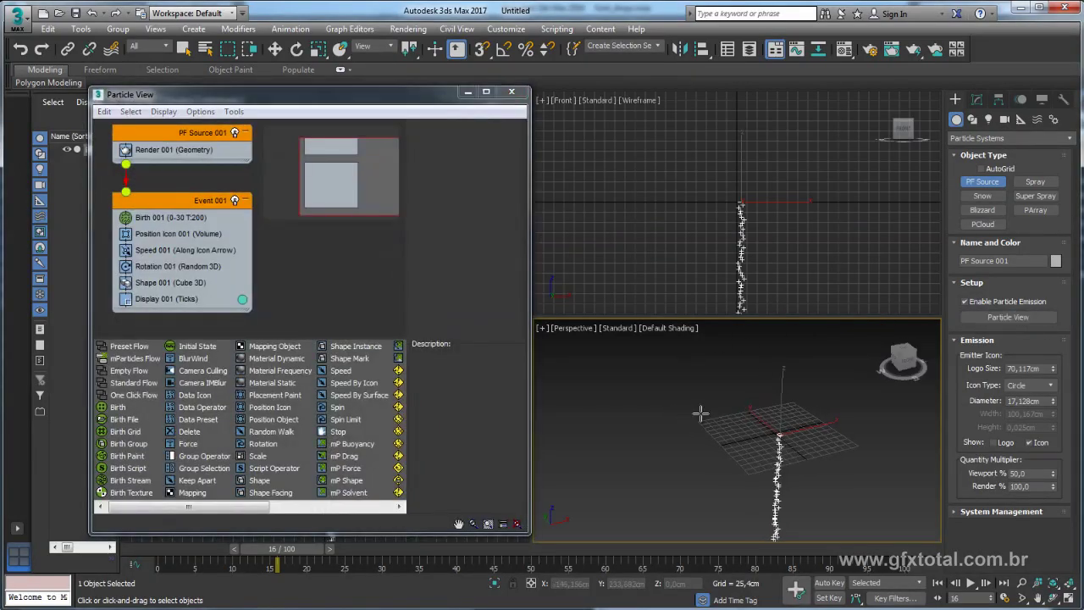
left_click(166, 250)
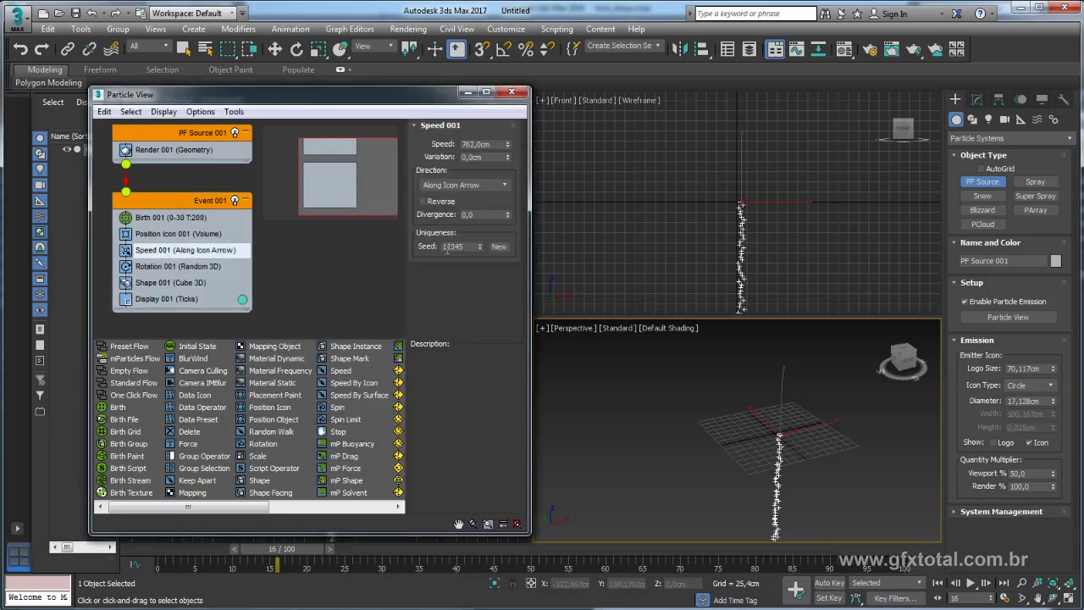
left_click(423, 201)
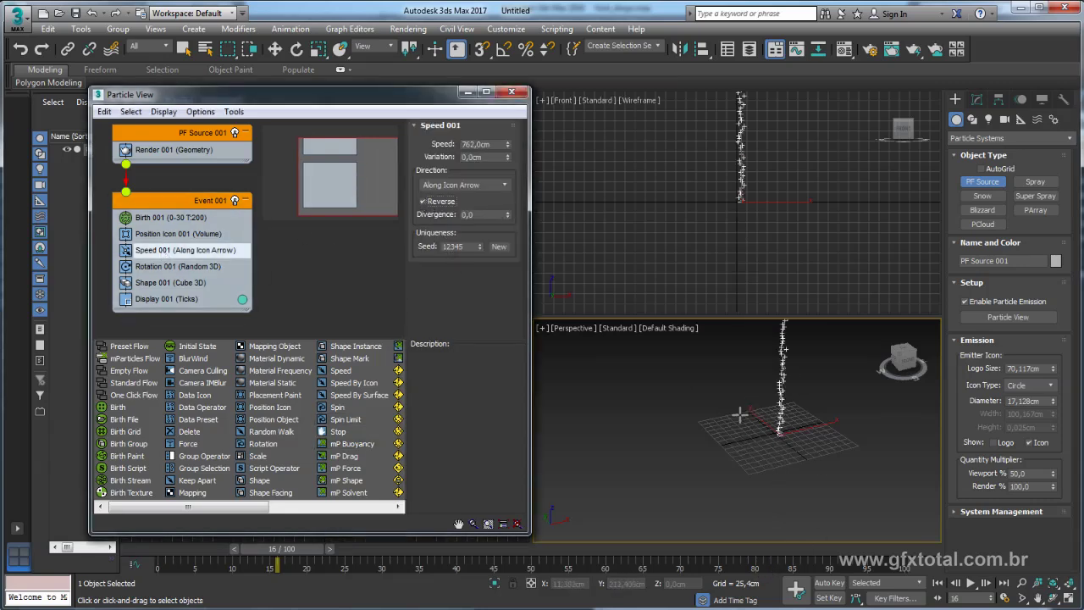
middle_click_drag(720, 444, 686, 483)
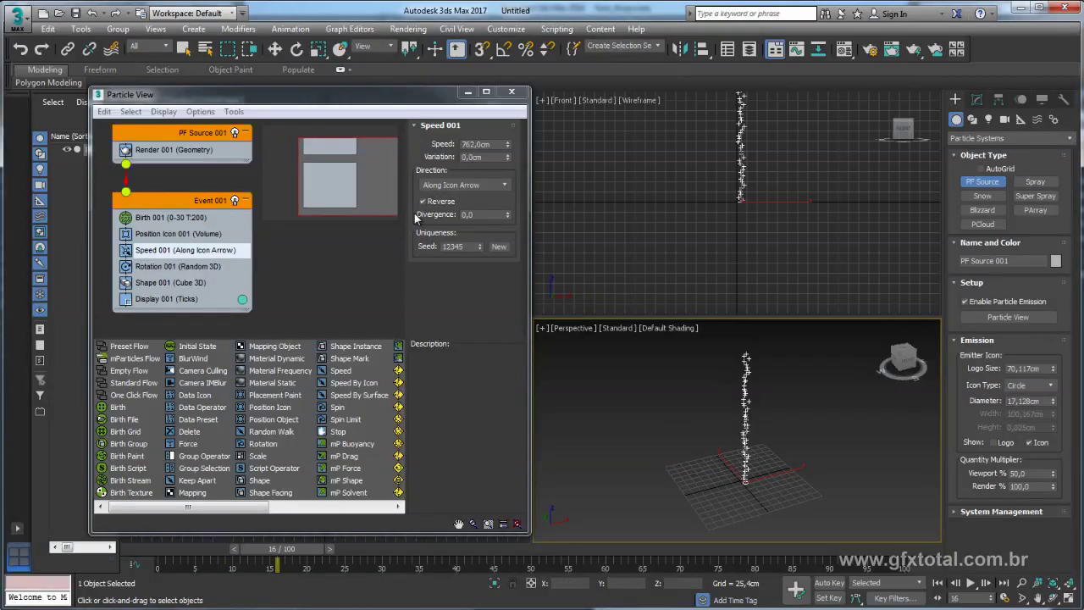
mouse_move(506, 216)
left_mouse_down()
mouse_move(507, 201)
mouse_move(508, 211)
left_mouse_up()
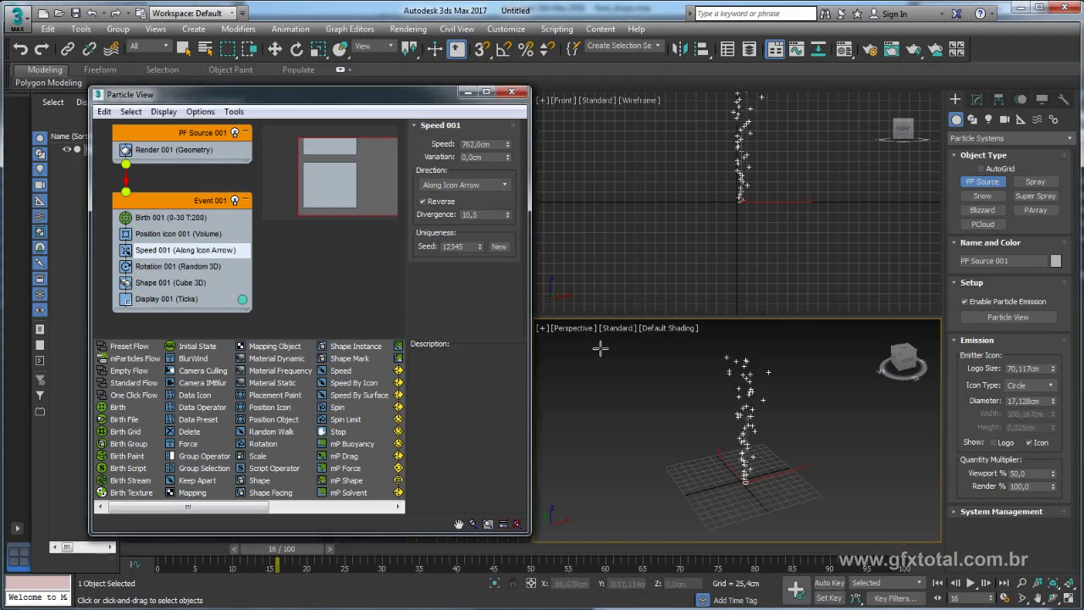
left_click(157, 301)
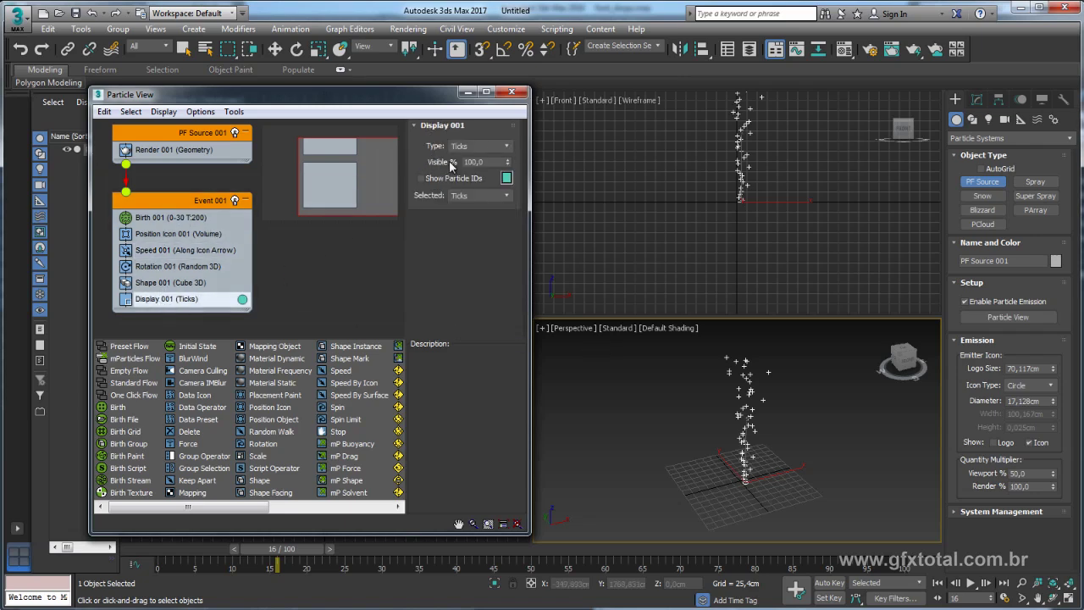
- Set Display 001's Type to Lines and scrub the timeline to preview
left_click(498, 146)
left_click(462, 194)
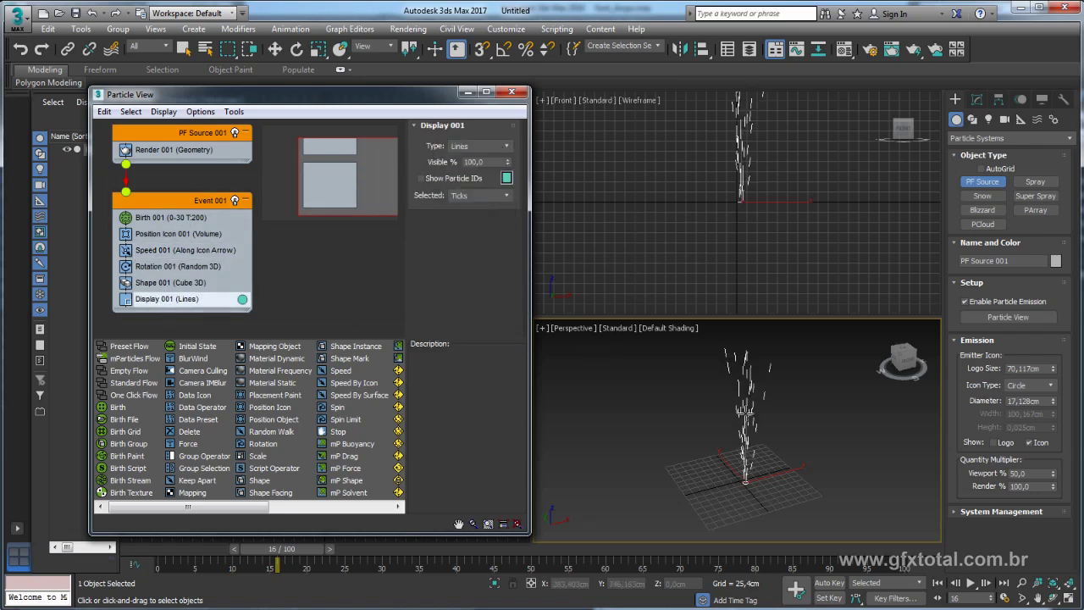
left_click_drag(302, 549, 296, 565)
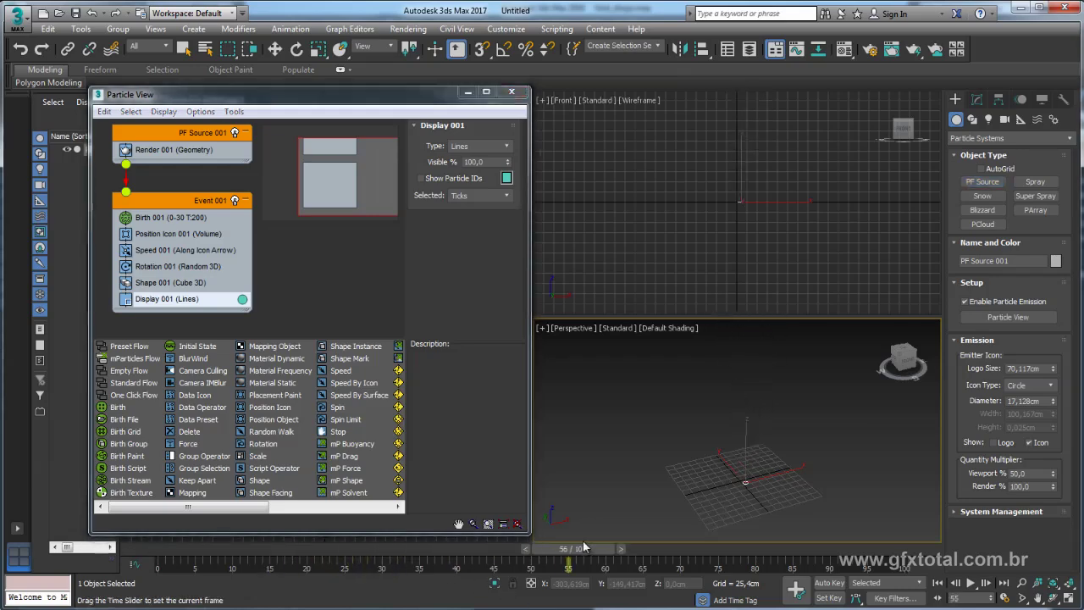
- Delete Shape 001 from Event 001, then undo to restore it
left_click(155, 283)
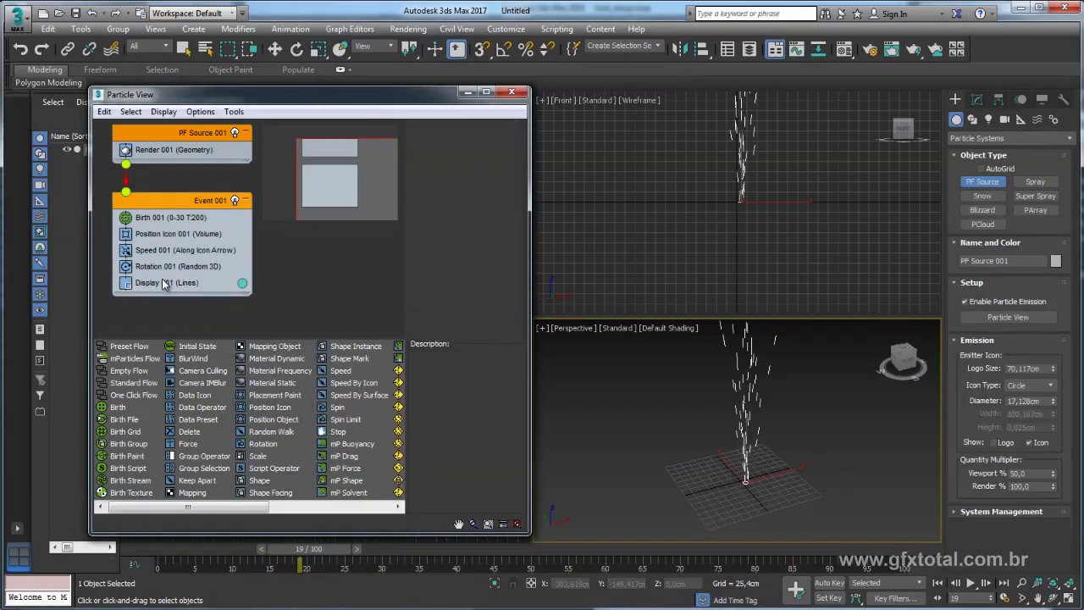
key("Delete")
left_click(163, 266)
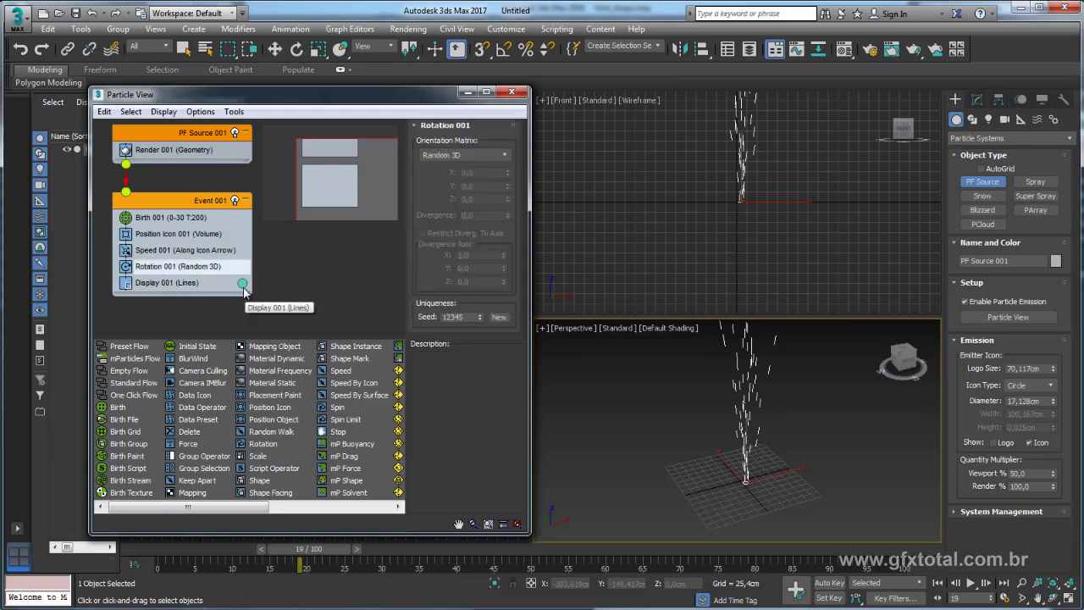
left_click(349, 296)
key("ctrl+z")
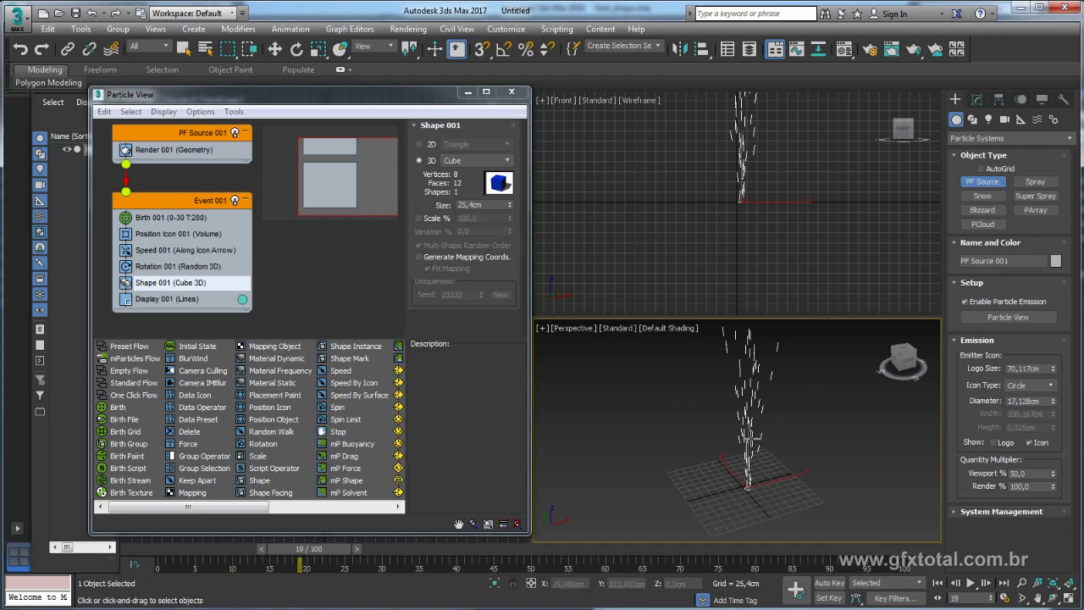
- Set Display 001's Type and Selected display to Geometry, then rewind to frame 0
left_click(168, 303)
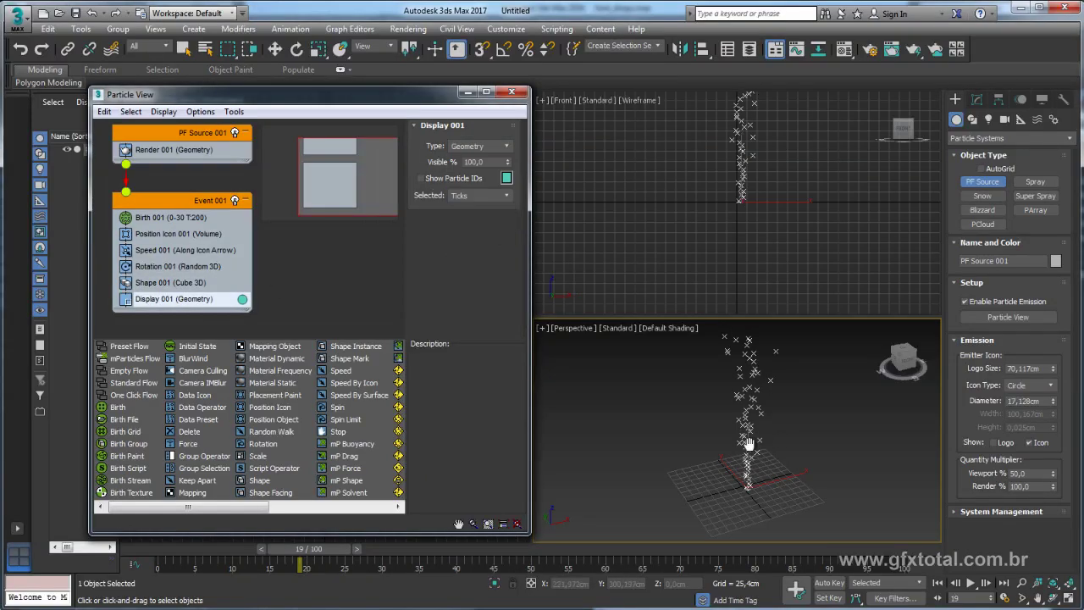
left_click(178, 266)
left_click(173, 282)
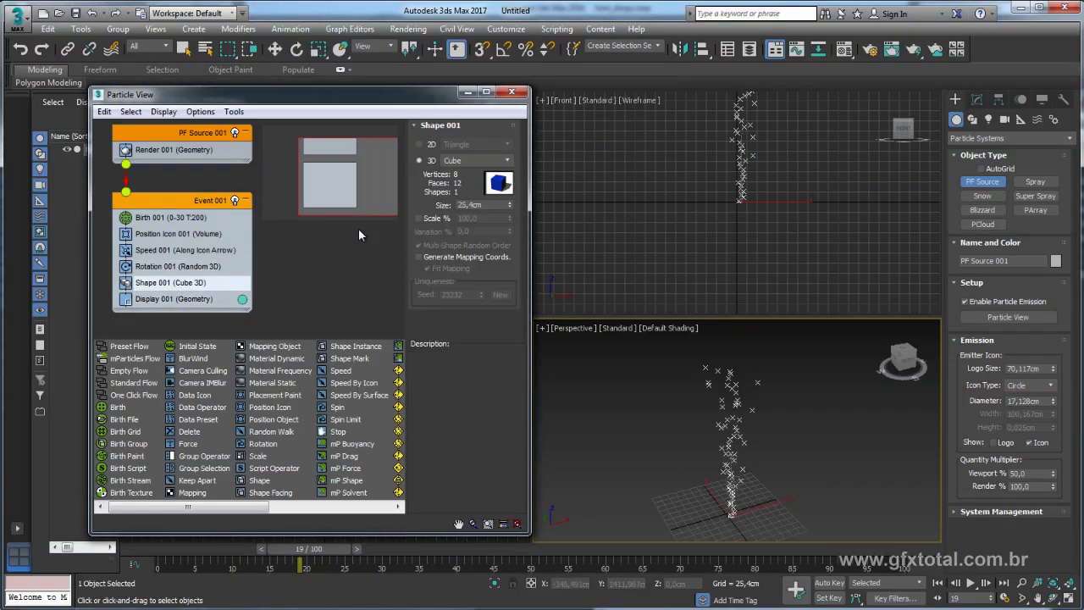
left_click(184, 299)
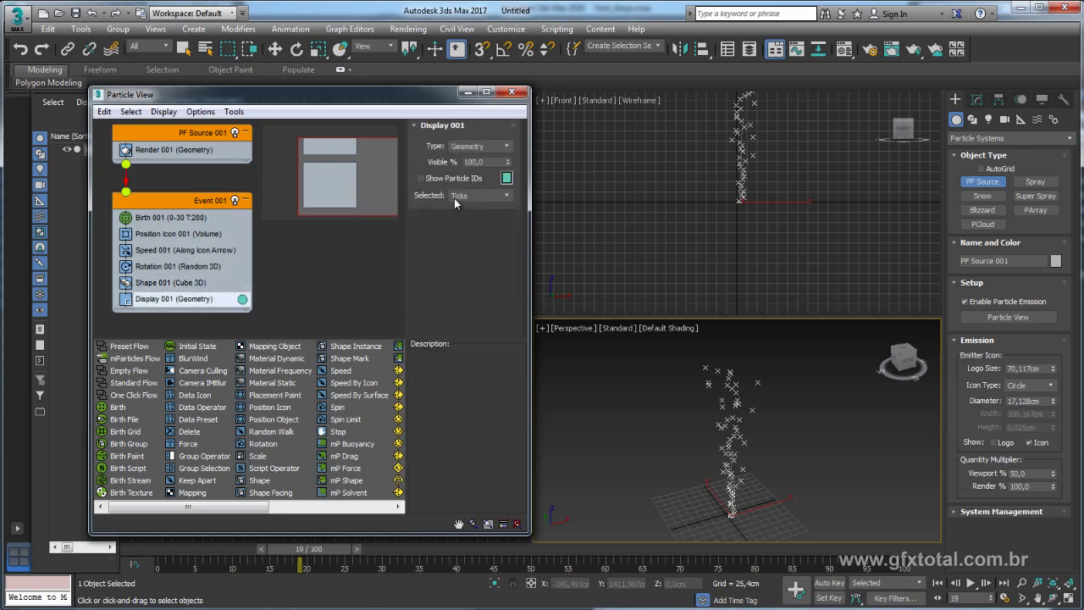
left_click(462, 196)
left_click(467, 261)
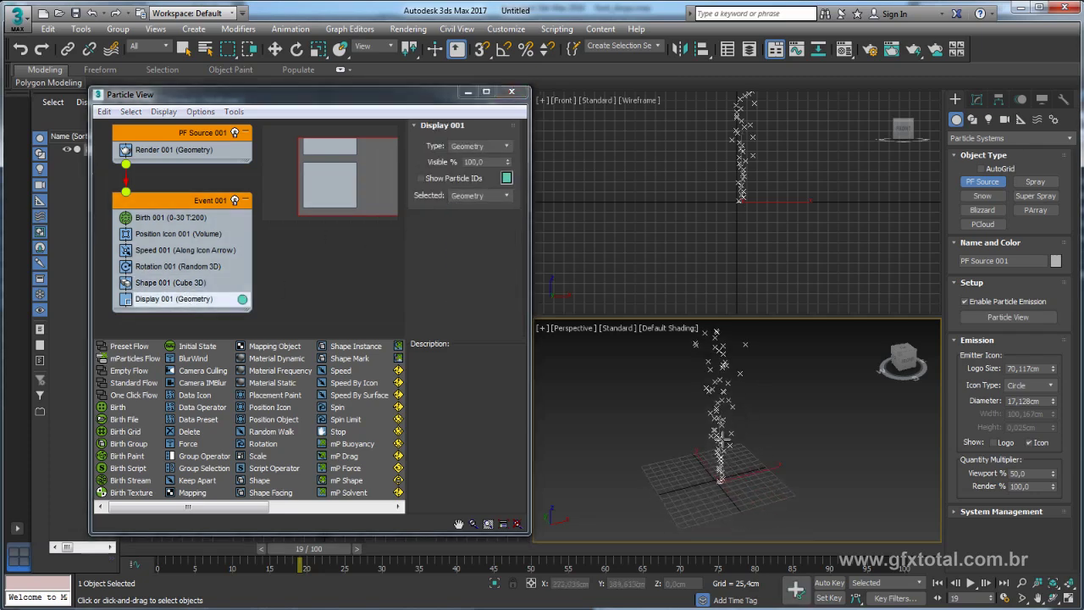
mouse_move(309, 548)
left_mouse_down()
mouse_move(163, 555)
mouse_move(218, 549)
mouse_move(185, 549)
mouse_move(240, 560)
mouse_move(193, 560)
mouse_move(219, 565)
mouse_move(191, 568)
mouse_move(200, 571)
mouse_move(257, 561)
left_mouse_up()
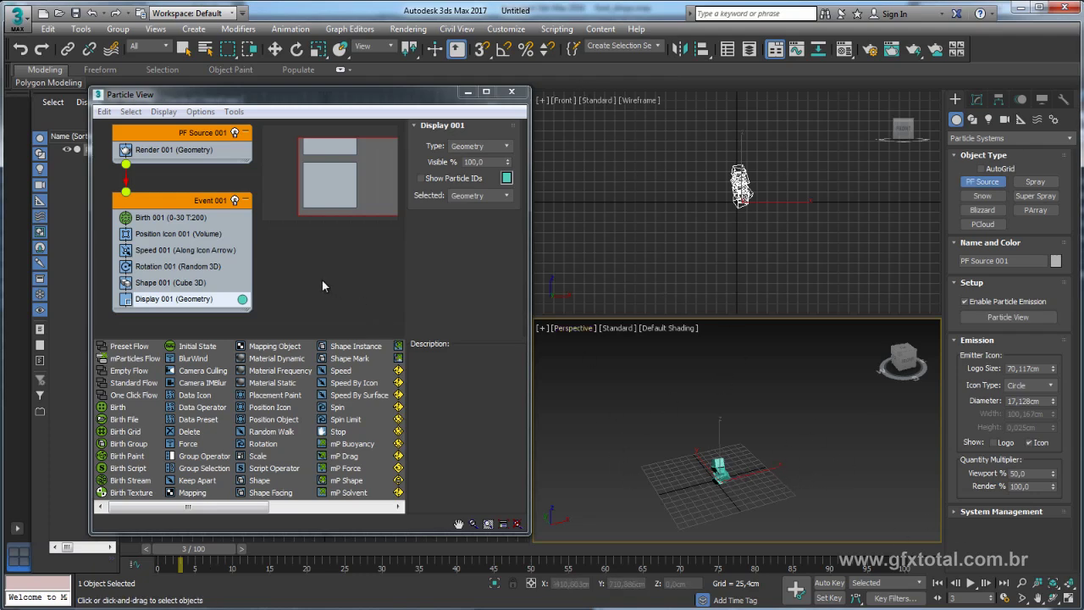
- Delete the Shape 001 and Rotation 001 operators from Event 001
left_click(169, 284)
key("Delete")
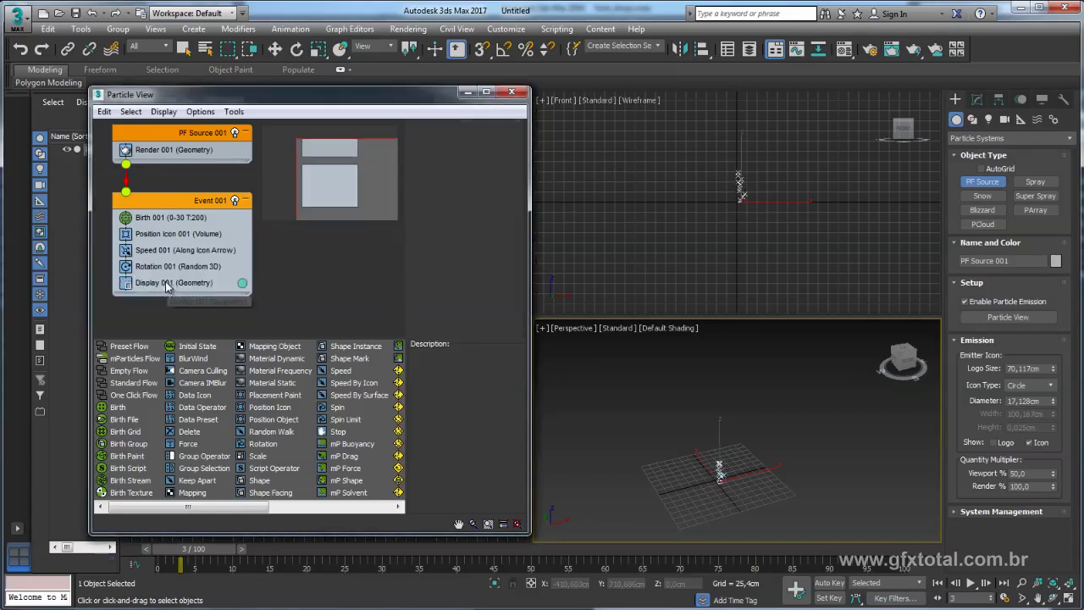
left_click(184, 266)
key("Delete")
- Set Display 001's Type and Selected display back to Lines and preview at frame 11
left_click(185, 265)
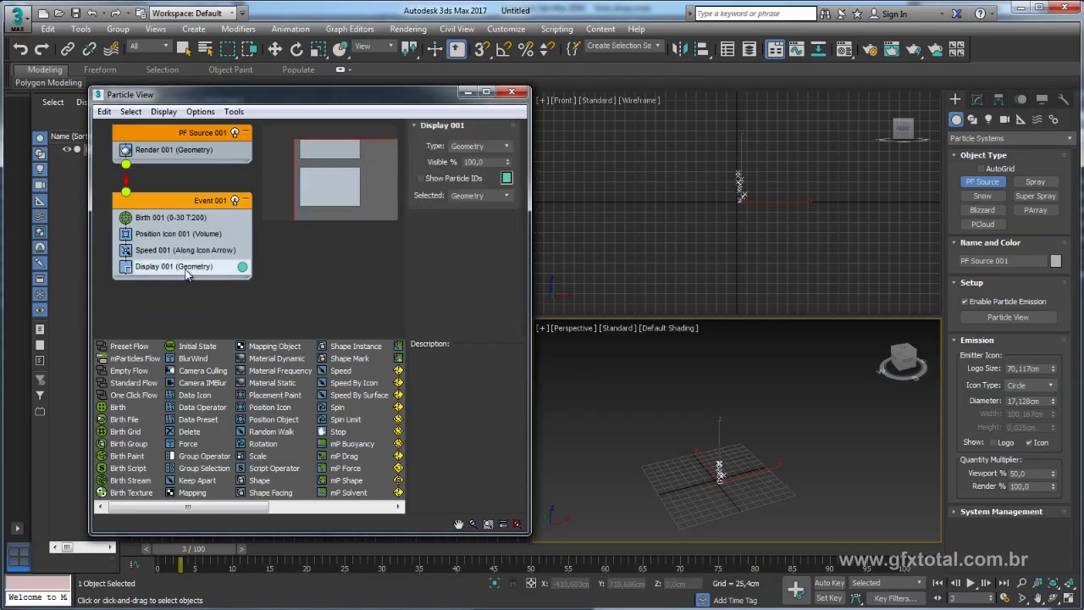
left_click(475, 148)
left_click(472, 194)
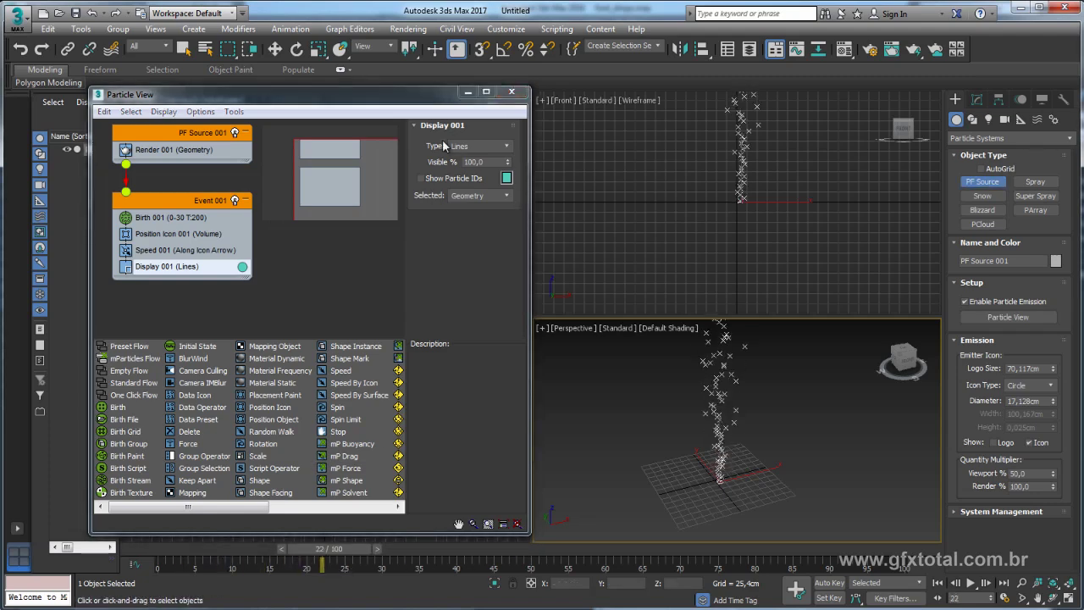
left_click(480, 196)
left_click(473, 247)
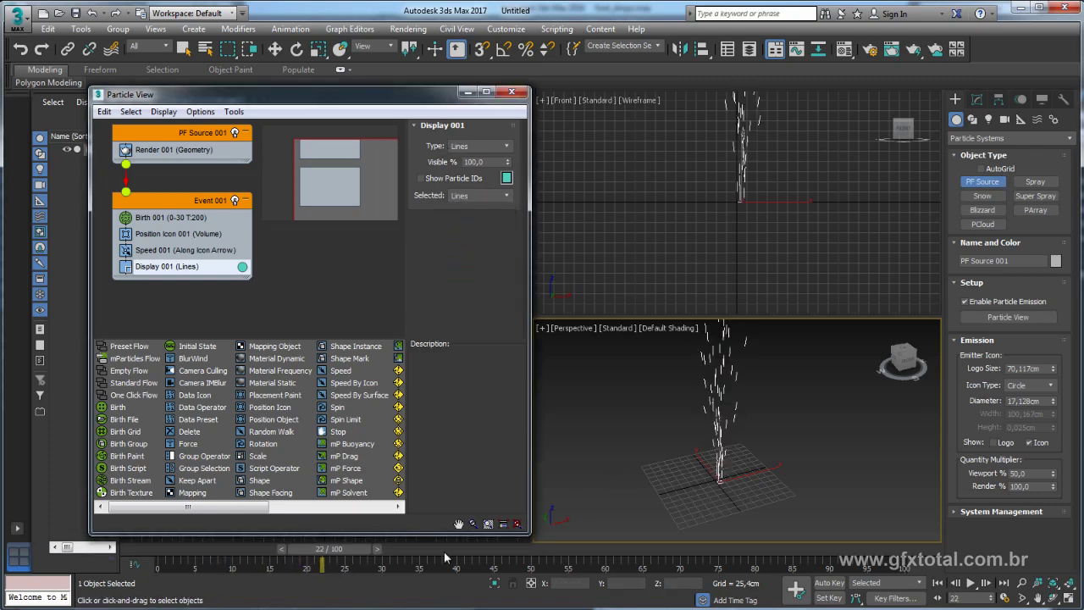
left_click_drag(336, 560, 255, 563)
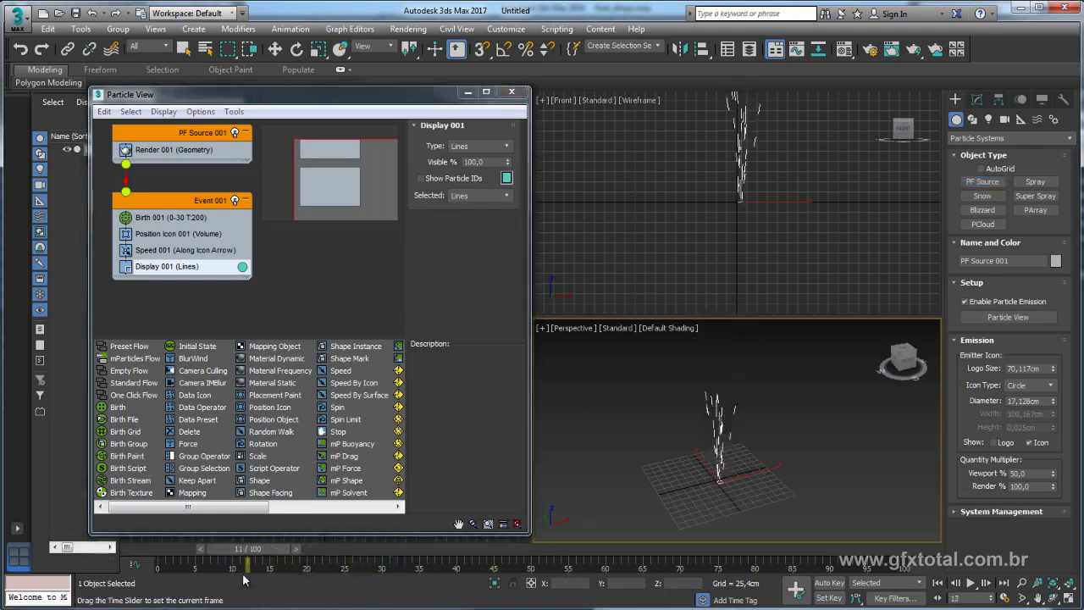
middle_click_drag(654, 429, 690, 438)
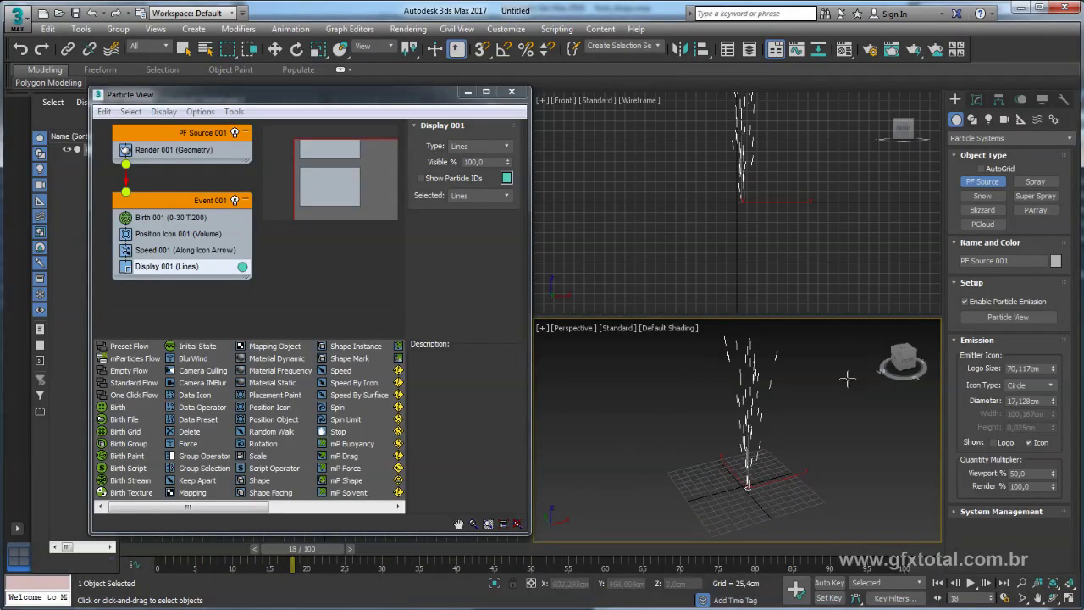
middle_click_drag(847, 379, 852, 375, "alt")
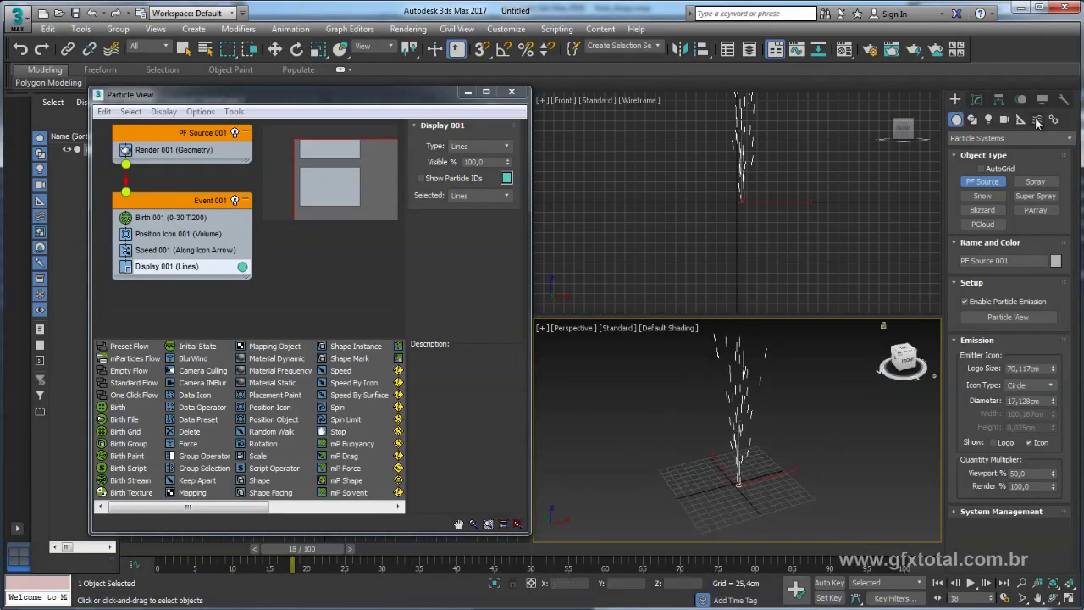
- Create a Gravity space warp force in the Perspective viewport
left_click(1039, 120)
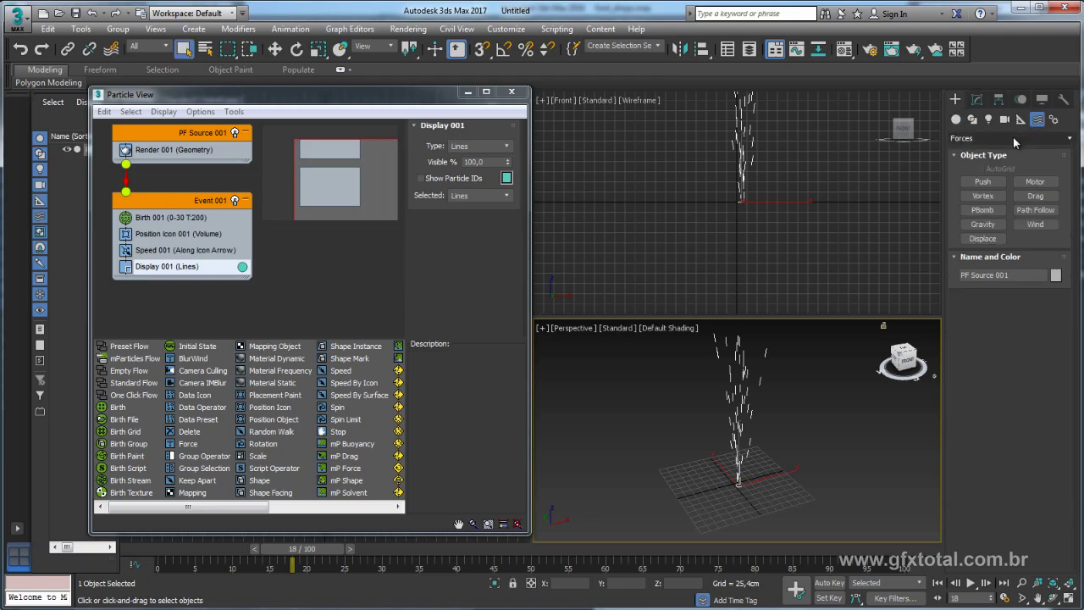
left_click(1013, 137)
left_click(1013, 137)
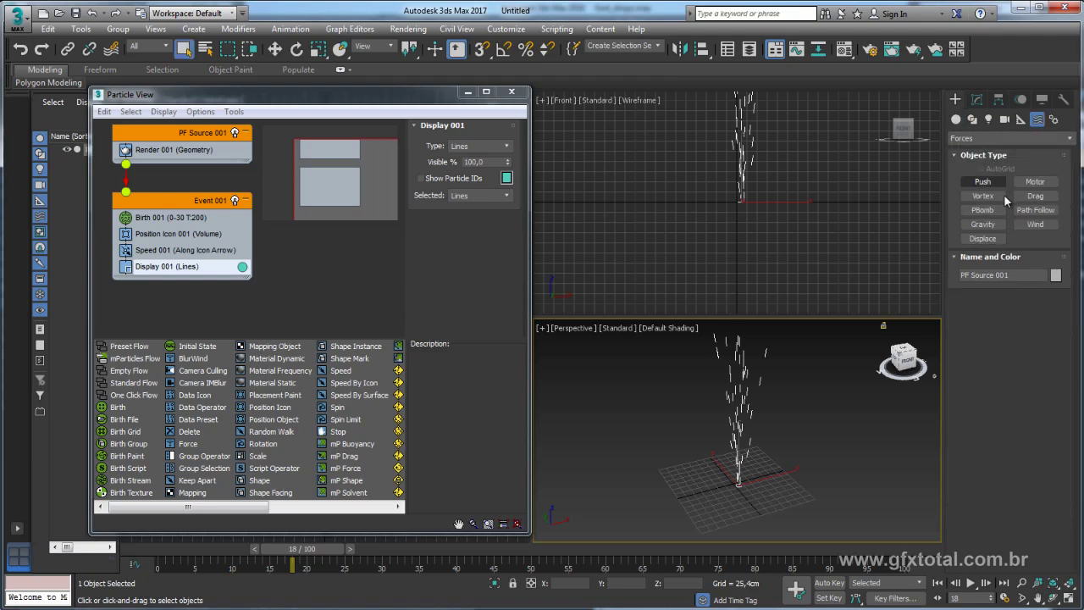
left_click(984, 224)
left_click_drag(615, 450, 631, 460)
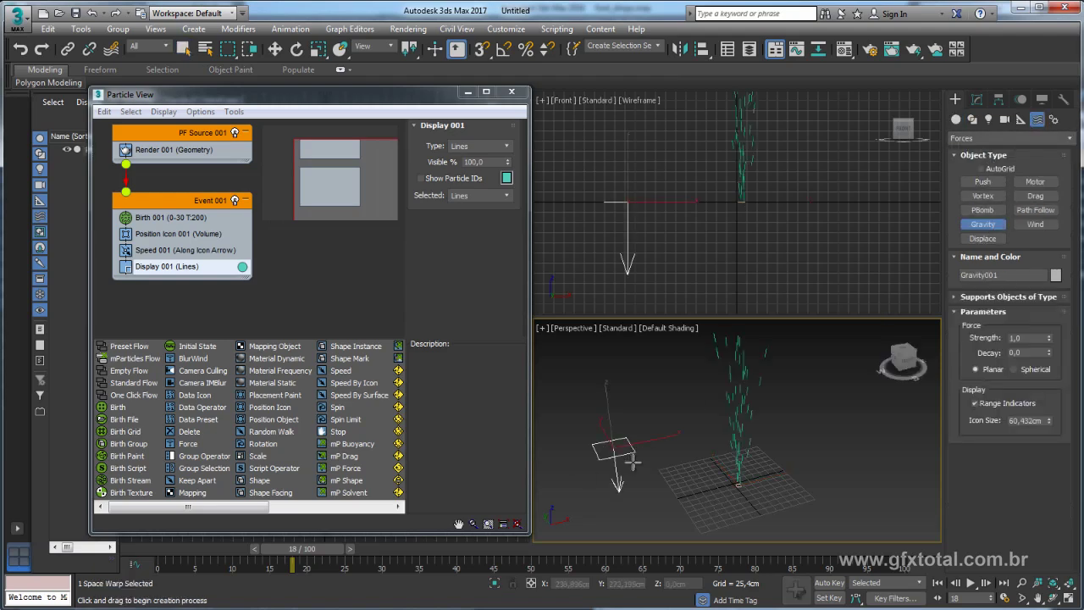
- Add a Force operator to Event 001 and assign Gravity001 to it
left_click_drag(186, 431, 168, 265)
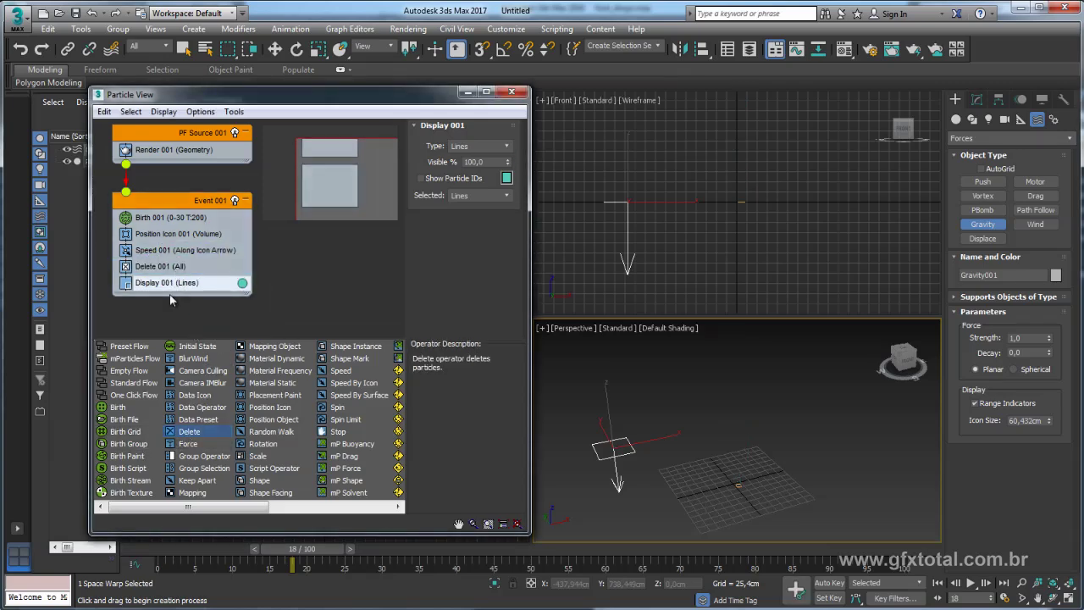
left_click_drag(168, 264, 167, 268)
key("Delete")
mouse_move(188, 444)
left_mouse_down()
mouse_move(179, 268)
mouse_move(214, 269)
left_mouse_up()
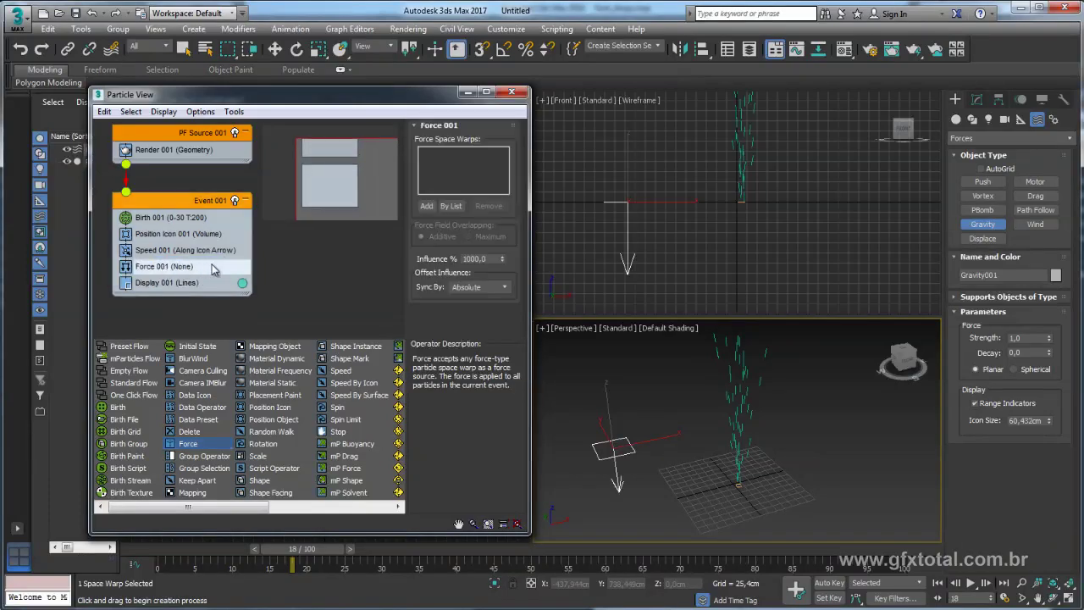
left_click(426, 206)
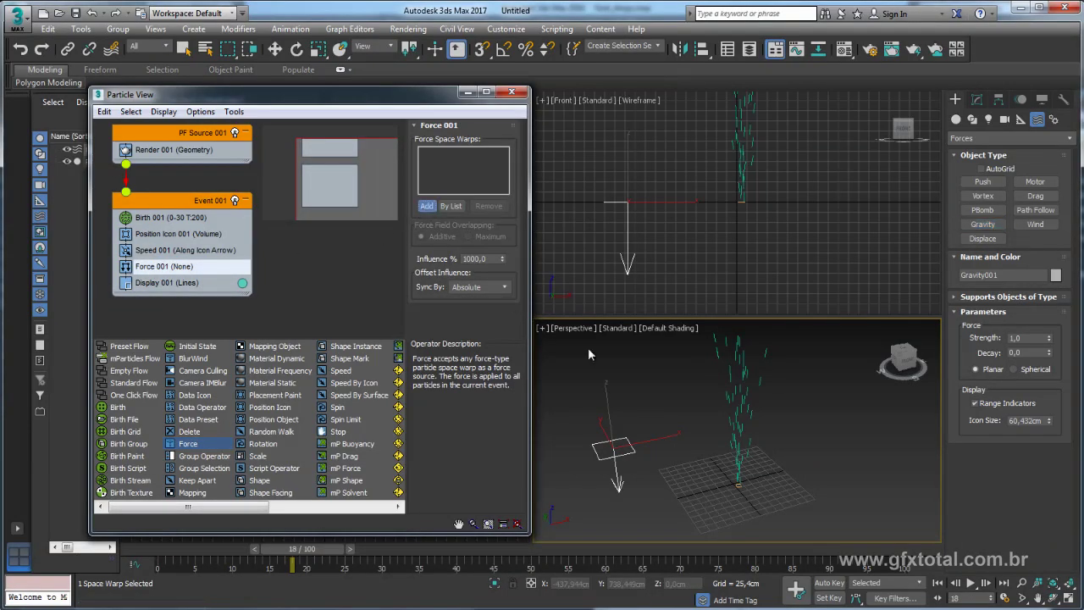
left_click(613, 447)
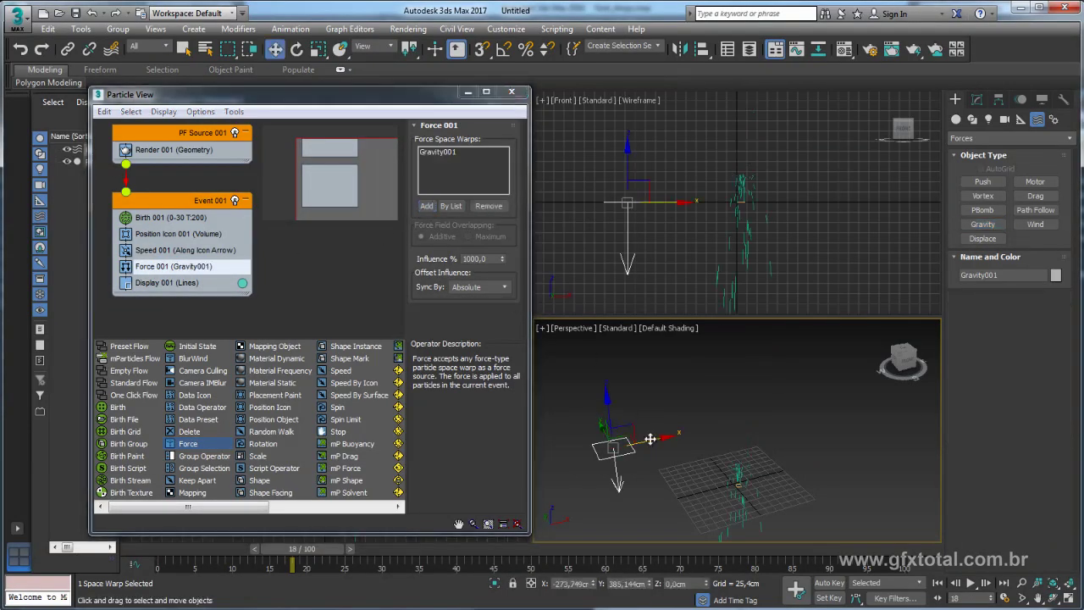
- Play and scrub the animation to check how gravity affects the particle stream
key("w")
middle_click_drag(651, 442, 658, 424)
left_click_drag(316, 550, 226, 552)
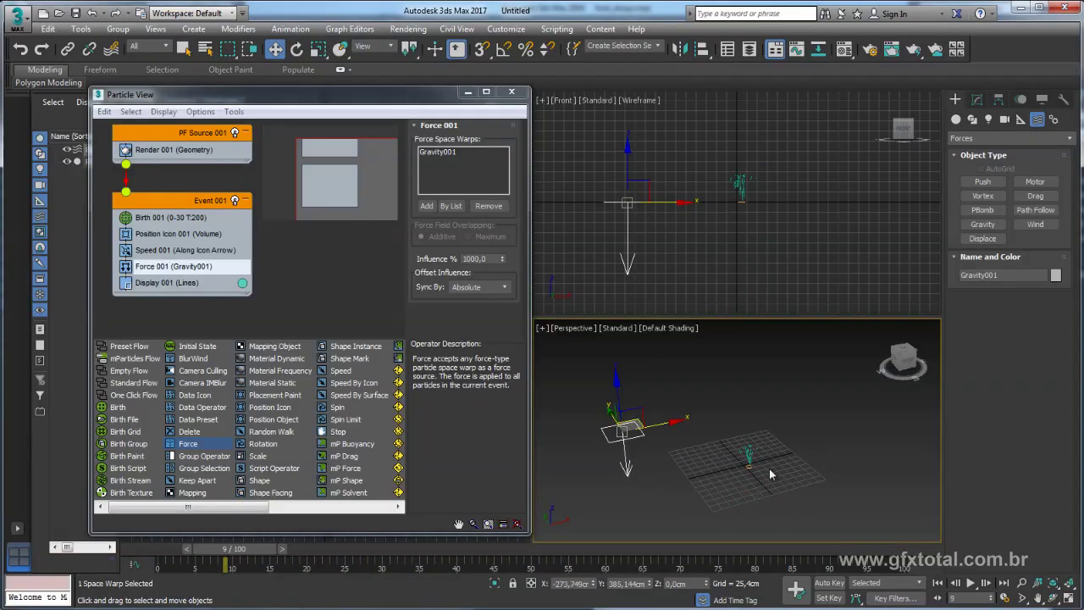
left_click(971, 583)
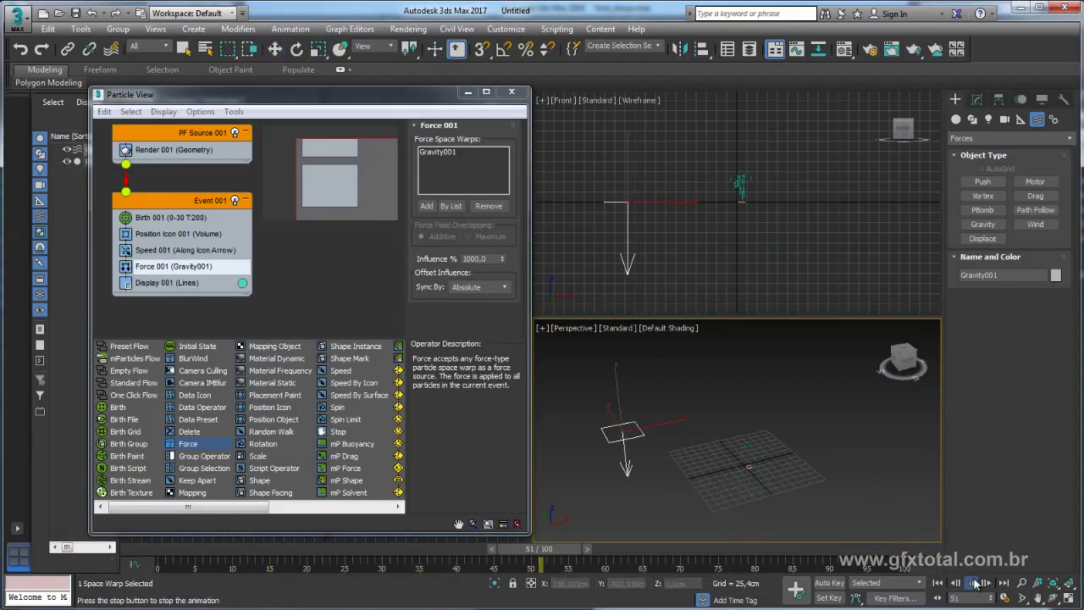
left_click(971, 584)
left_click(737, 495)
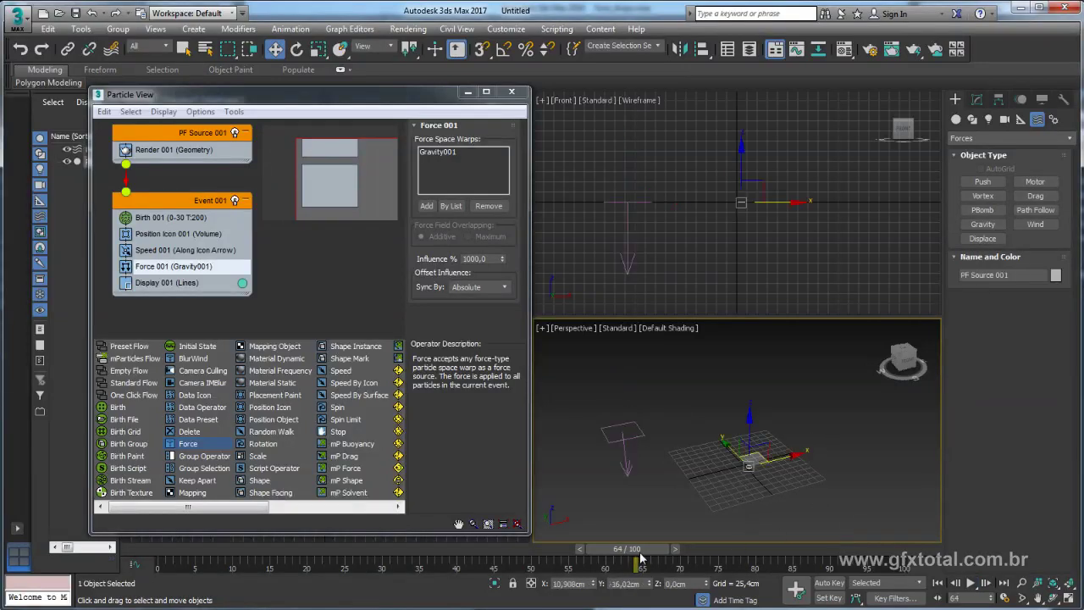
left_click_drag(641, 553, 255, 546)
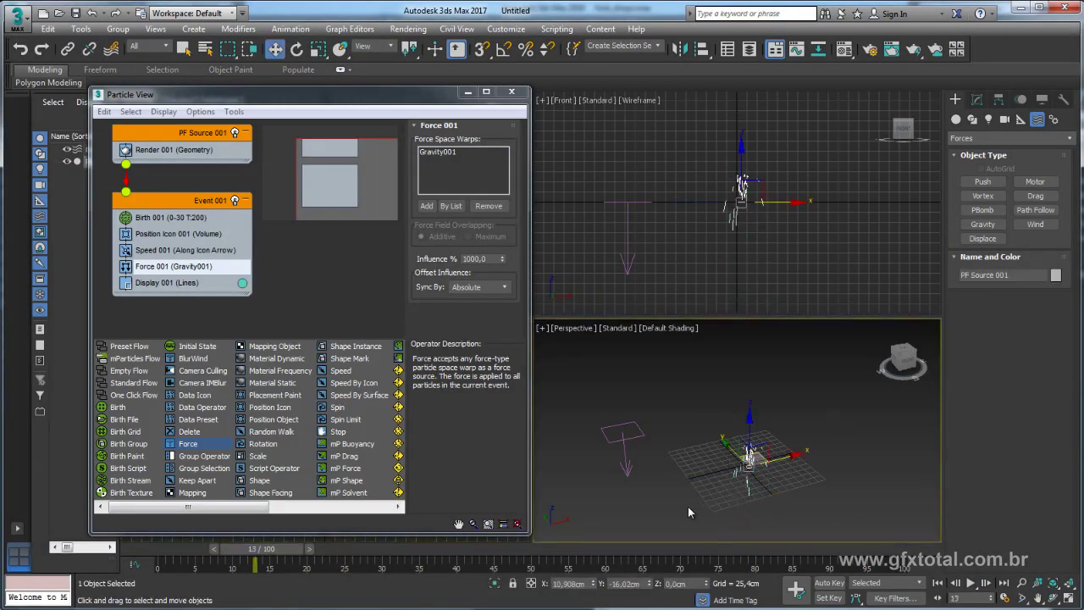
left_click(158, 250)
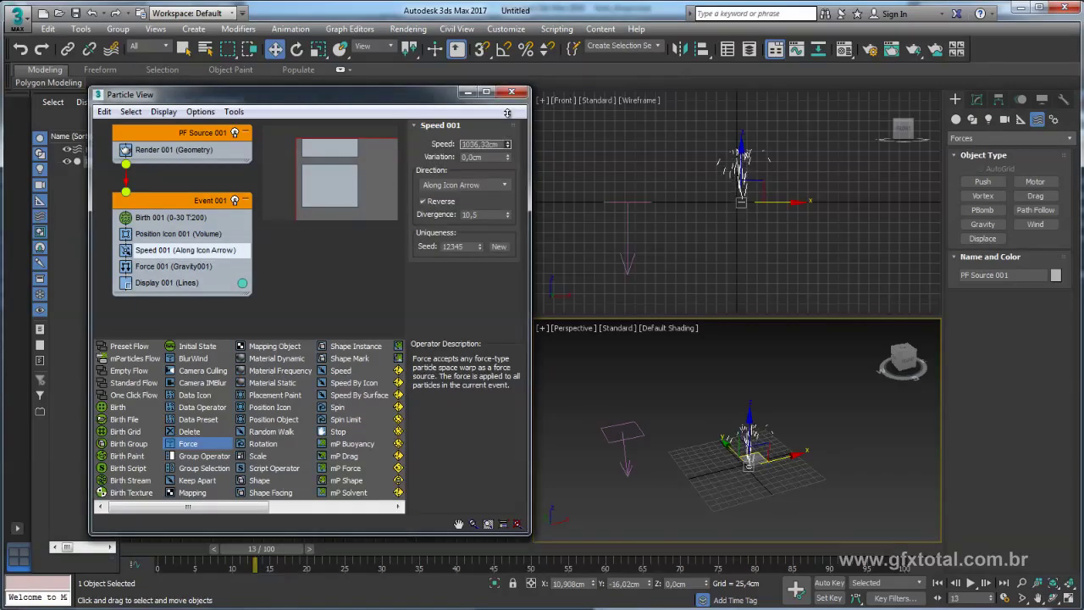
- Set Speed 001 to 1754,452cm with Divergence 6,0 and play back the taller fountain
left_click_drag(507, 113, 515, 89)
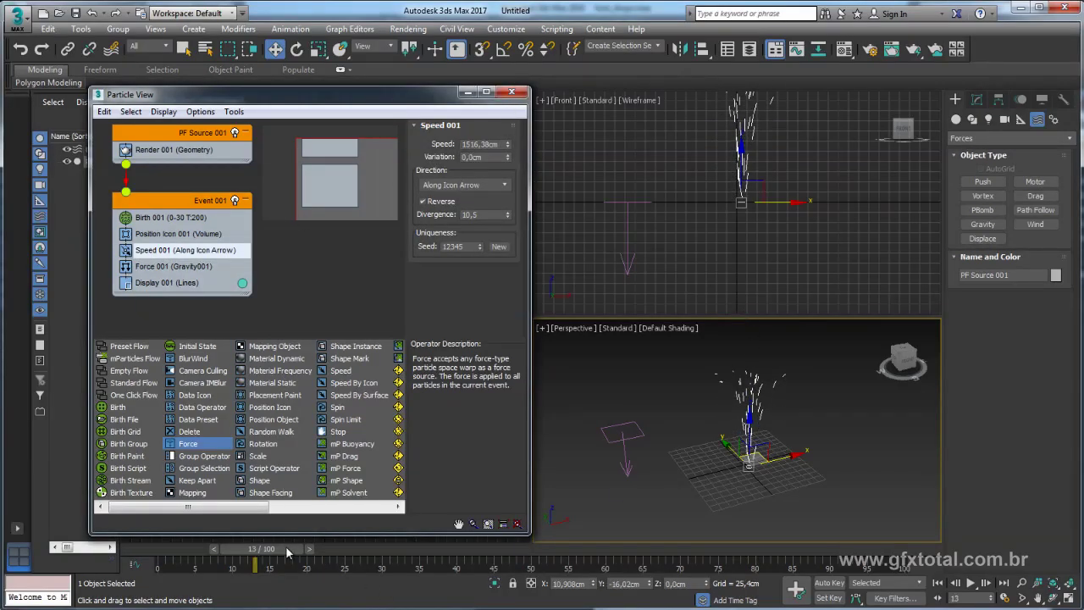
left_click(970, 583)
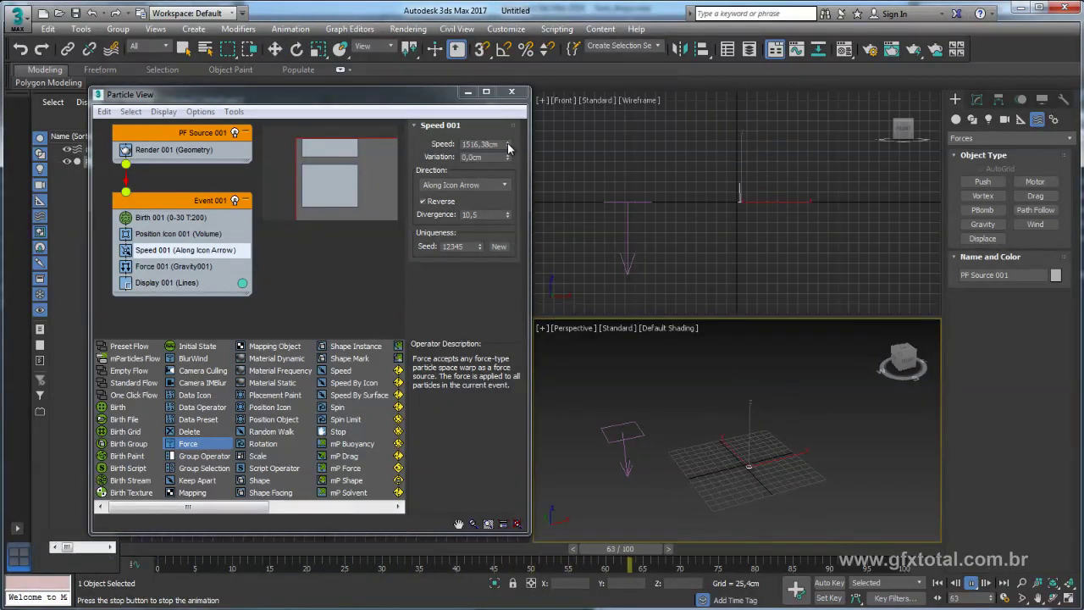
left_click_drag(508, 148, 526, 170)
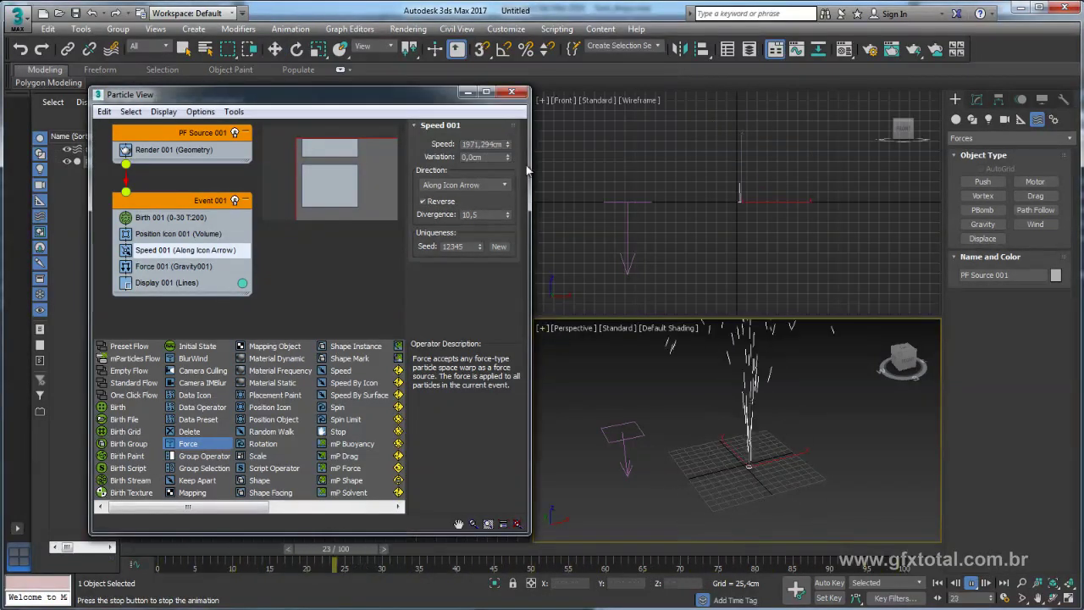
left_click_drag(526, 170, 465, 288)
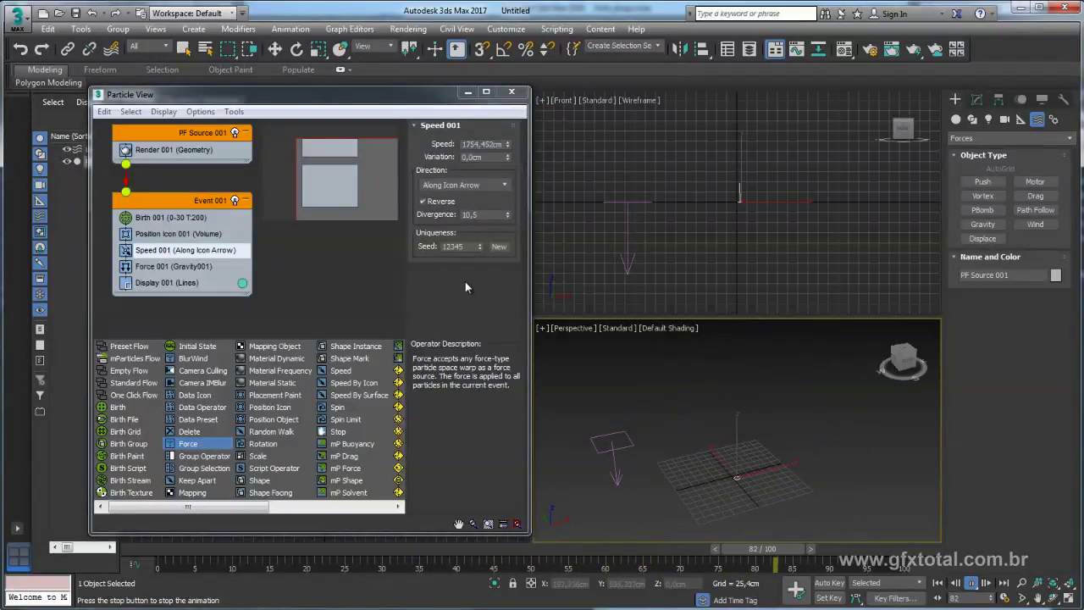
left_click_drag(505, 215, 505, 221)
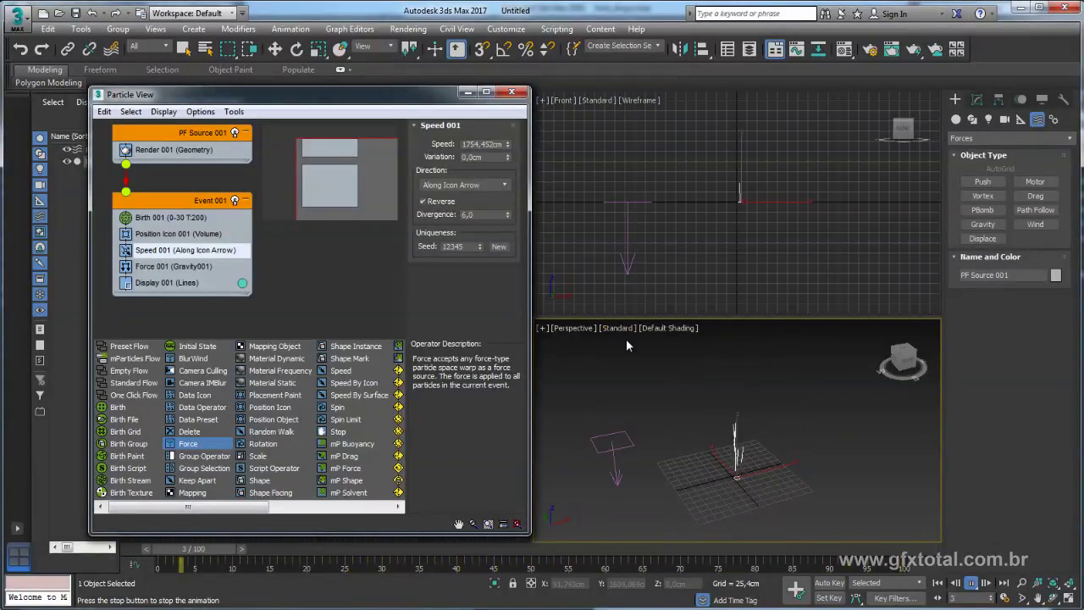
left_click(976, 587)
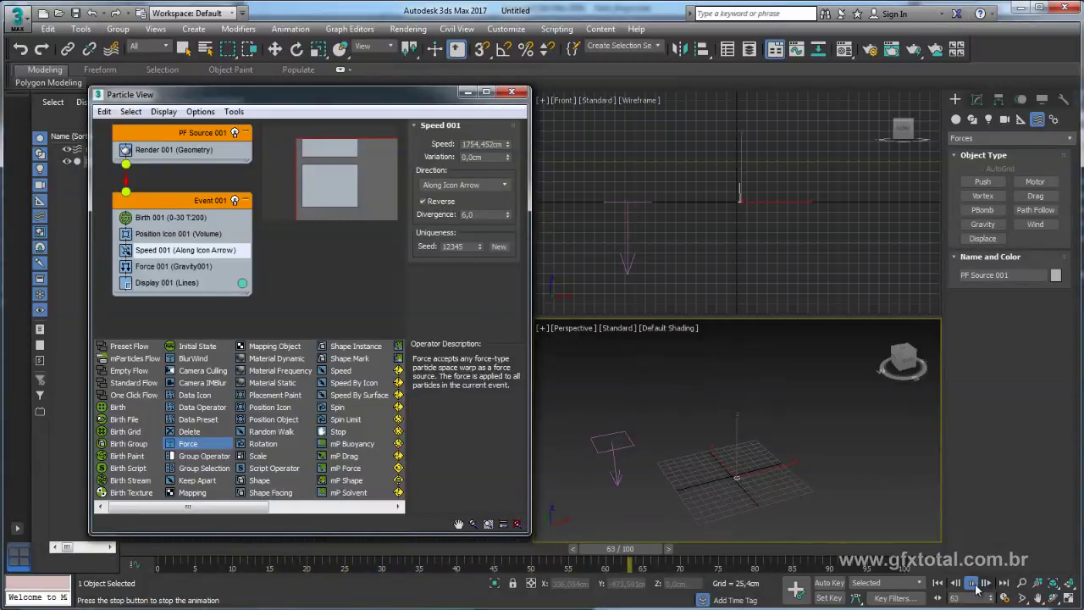
left_click(974, 584)
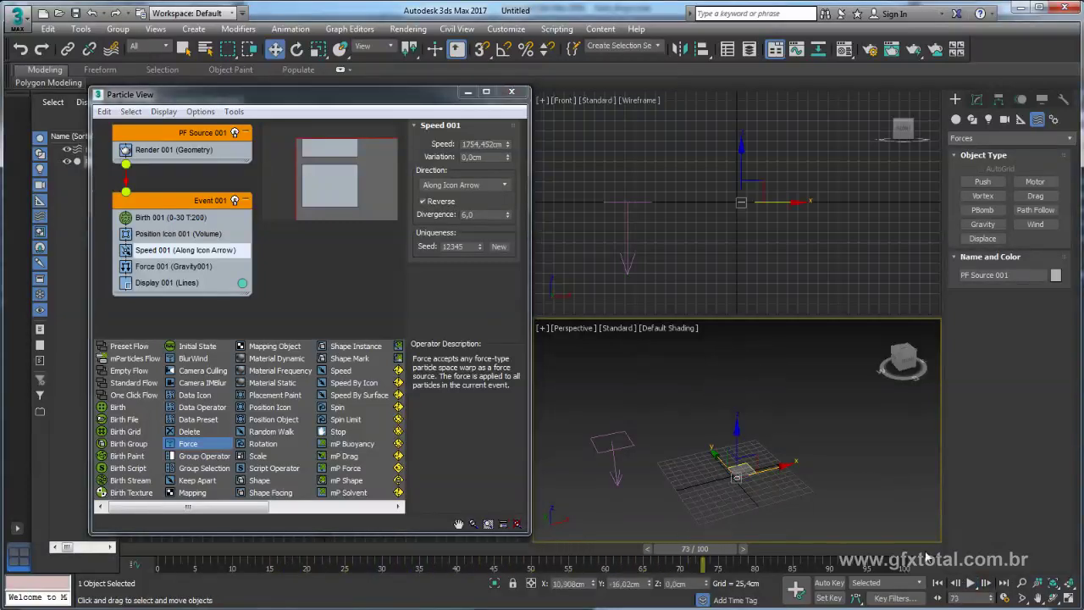
- Set Birth 001 to emit 5000 particles with Emit Stop at frame 300
left_click(165, 219)
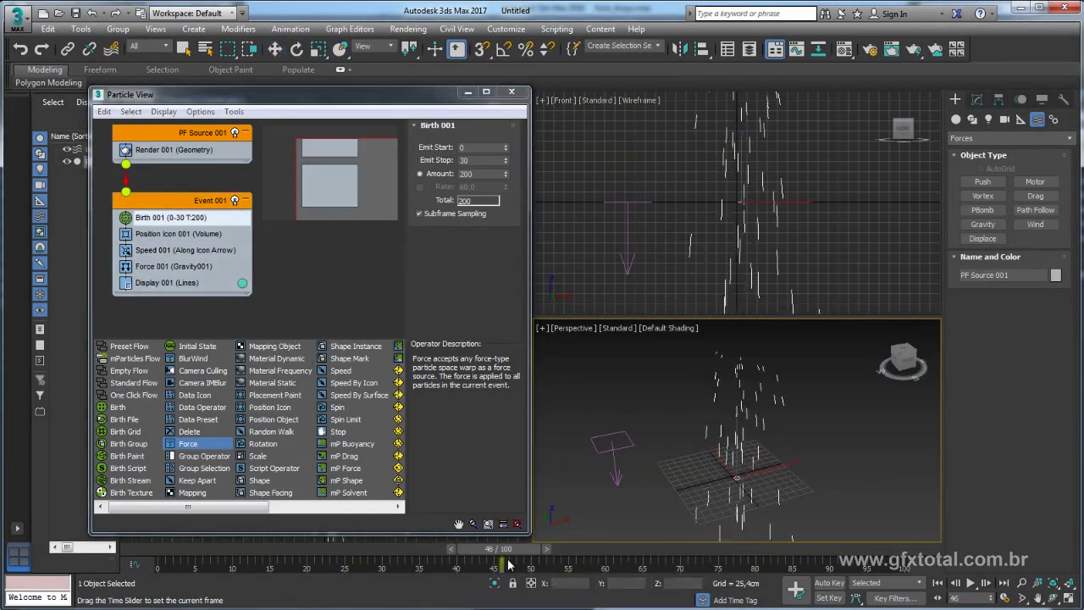
left_click_drag(701, 548, 502, 548)
left_click_drag(481, 175, 450, 178)
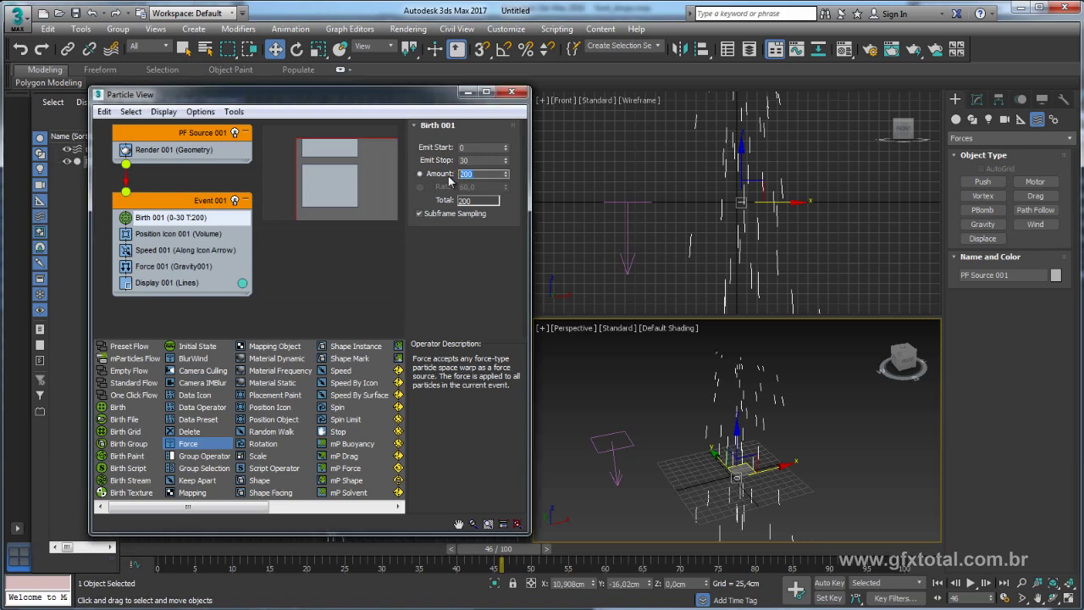
type("5000")
key("Return")
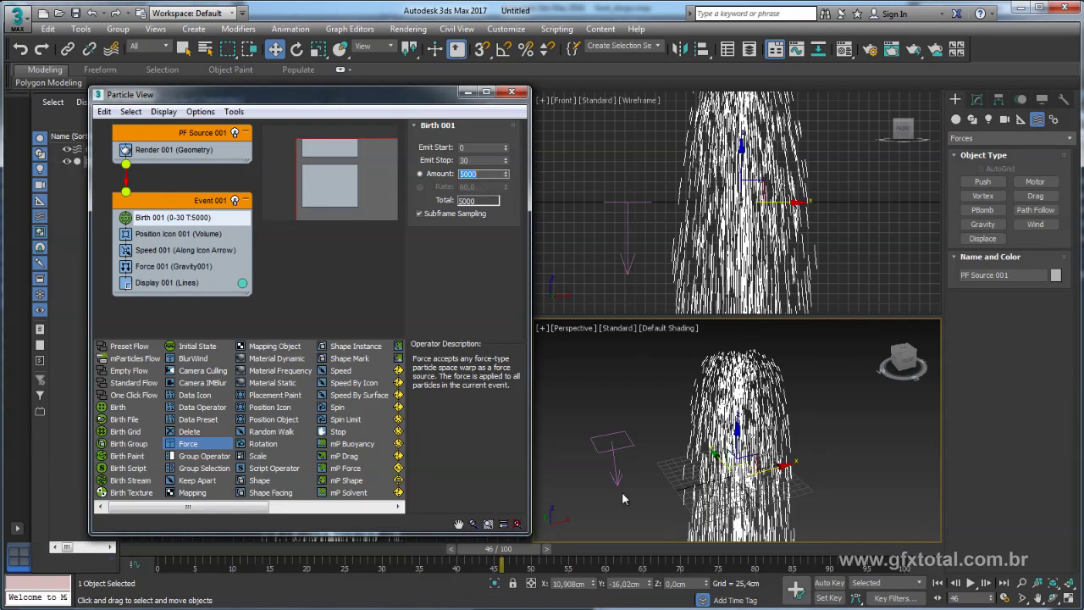
left_click_drag(516, 554, 574, 555)
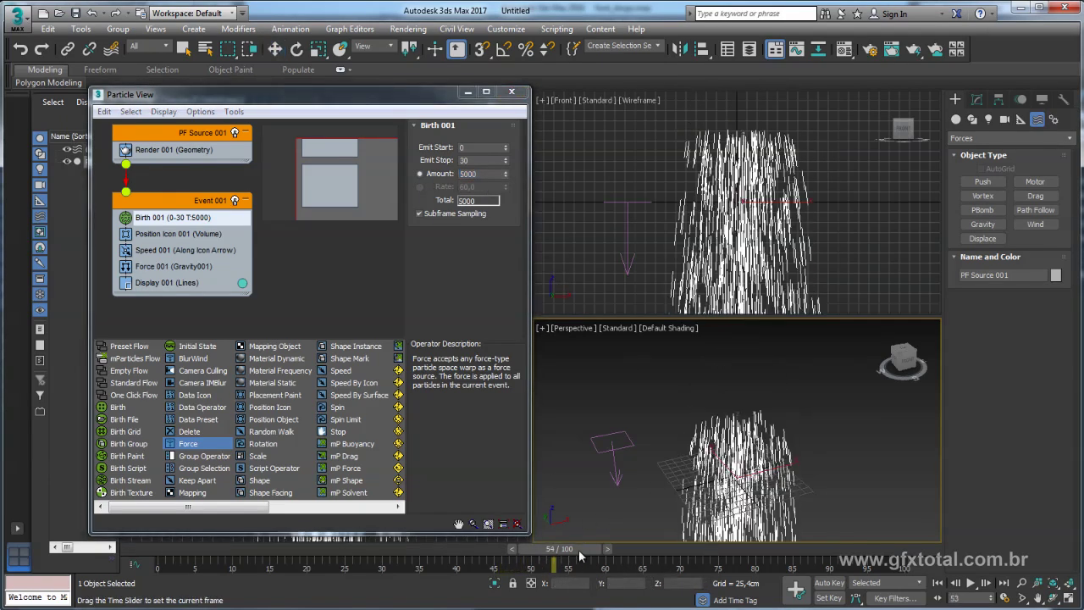
double_click(481, 160)
type("300")
key("Return")
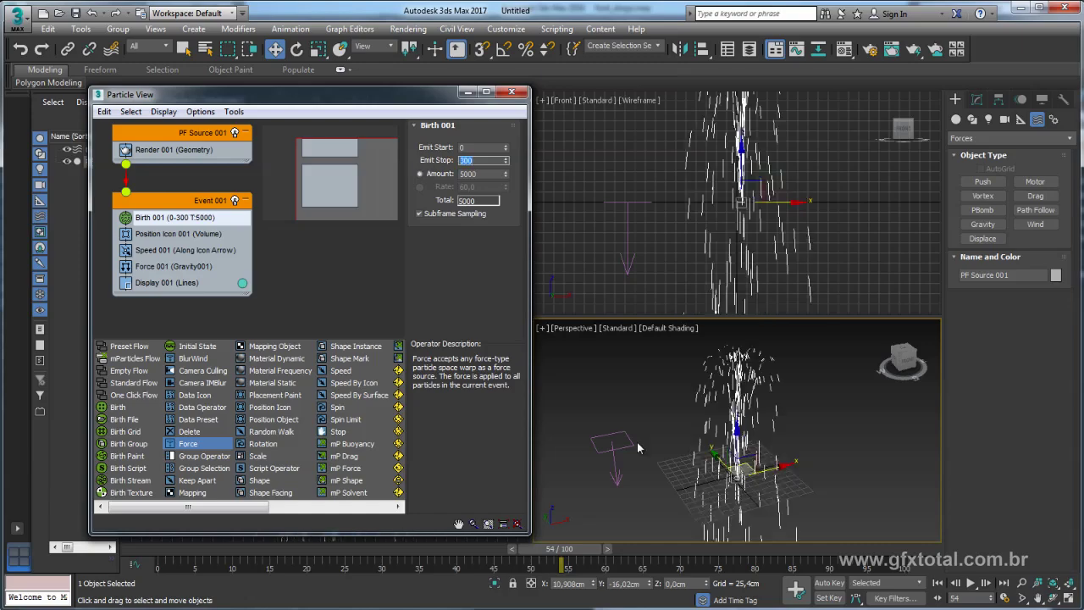
- Scrub the timeline and pan the views to preview the denser, continuous particle stream
mouse_move(574, 555)
left_mouse_down()
mouse_move(900, 543)
mouse_move(161, 549)
mouse_move(812, 533)
mouse_move(649, 550)
mouse_move(313, 551)
mouse_move(471, 552)
mouse_move(457, 552)
left_mouse_up()
key("w")
middle_click_drag(681, 436, 710, 421)
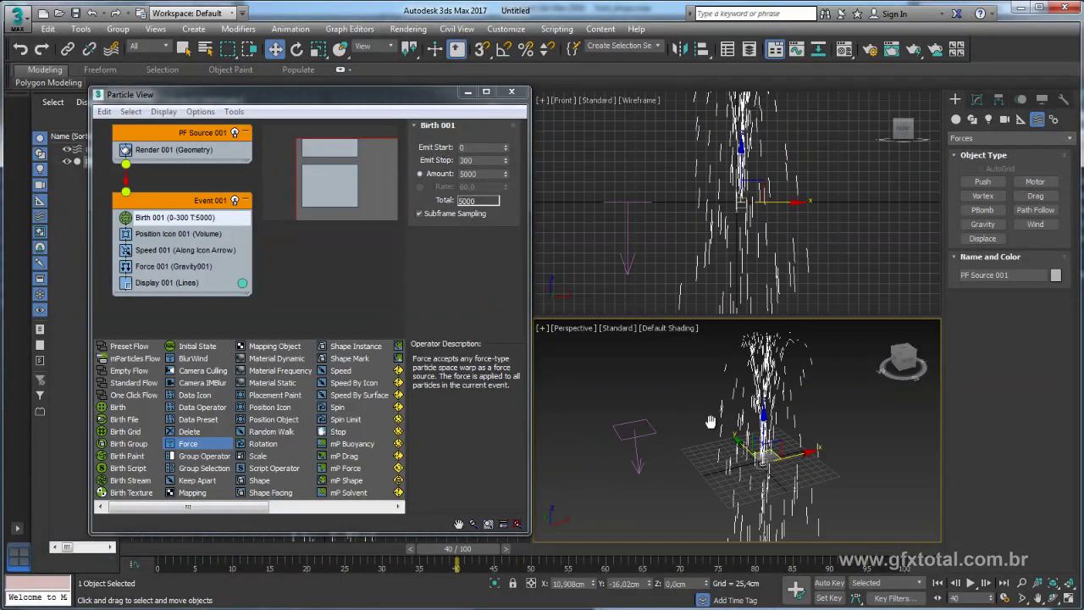
mouse_move(459, 549)
left_mouse_down()
mouse_move(280, 566)
mouse_move(465, 579)
left_mouse_up()
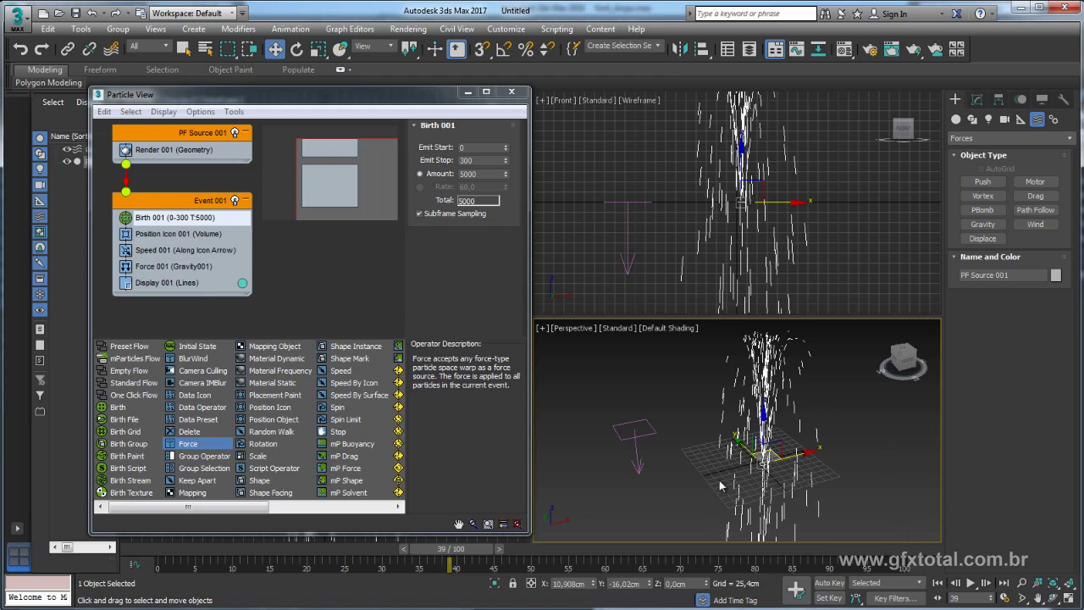
middle_click_drag(720, 485, 701, 457)
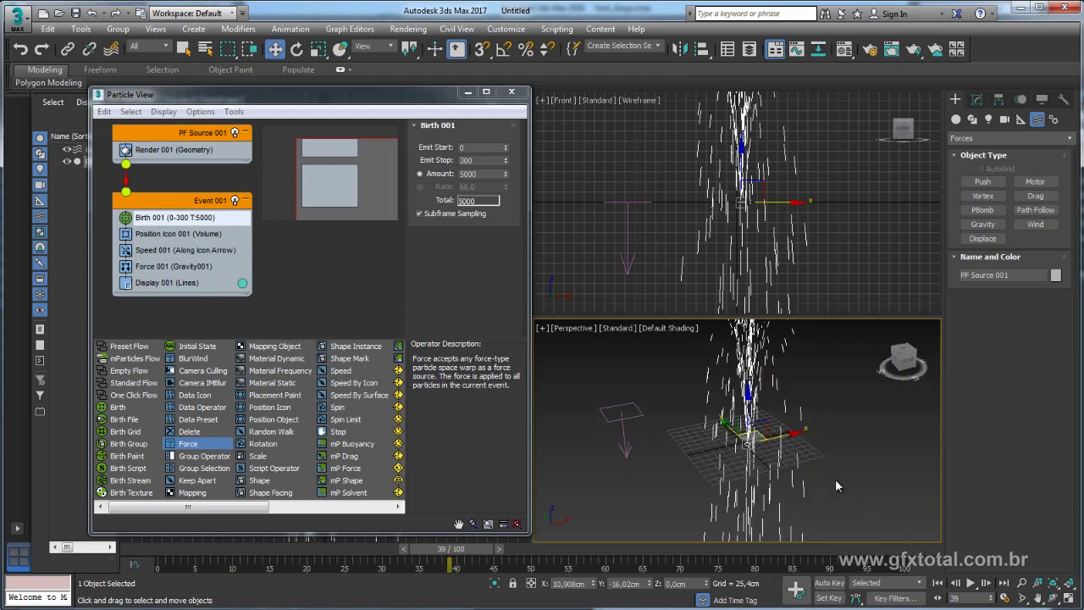
scroll(835, 479, "down", 2)
left_click_drag(451, 548, 217, 548)
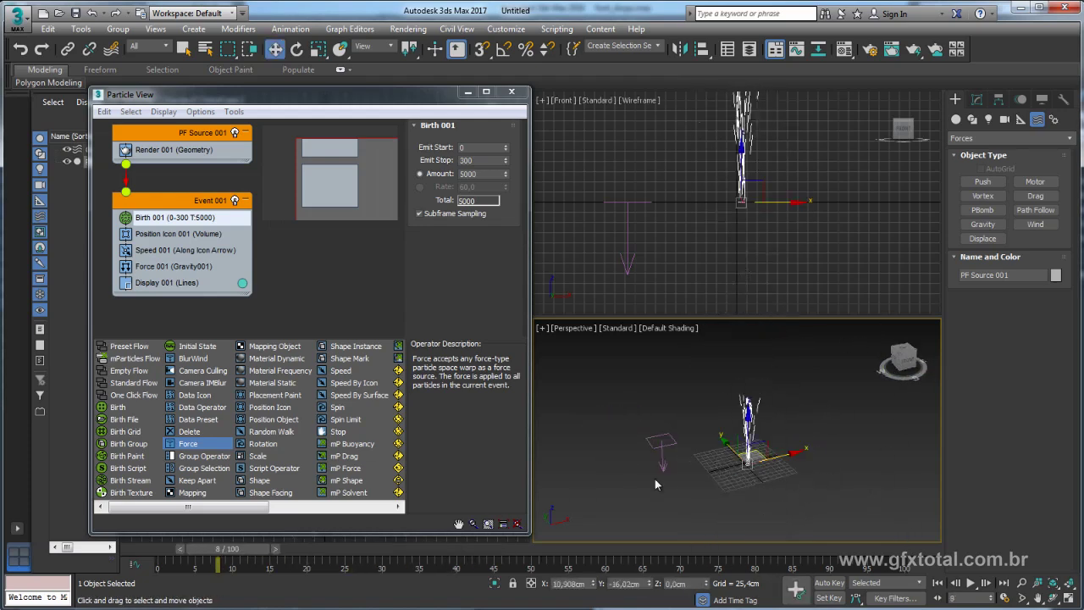
middle_click_drag(655, 484, 669, 498)
middle_click_drag(871, 314, 859, 279)
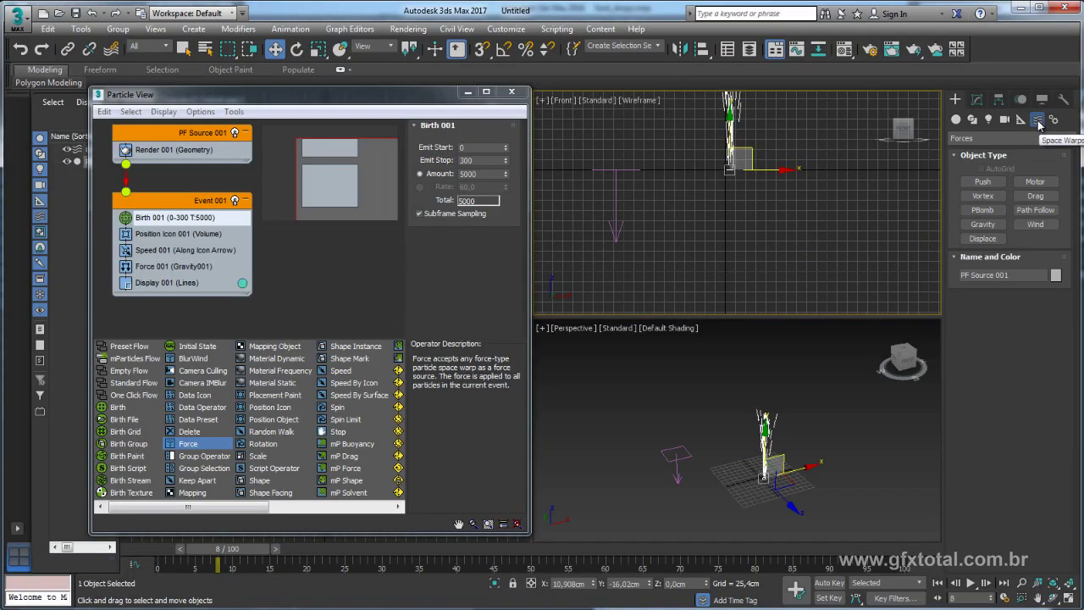
- Create a Deflector plane in Perspective and move it beneath the particle stream
left_click(1008, 138)
left_click(987, 162)
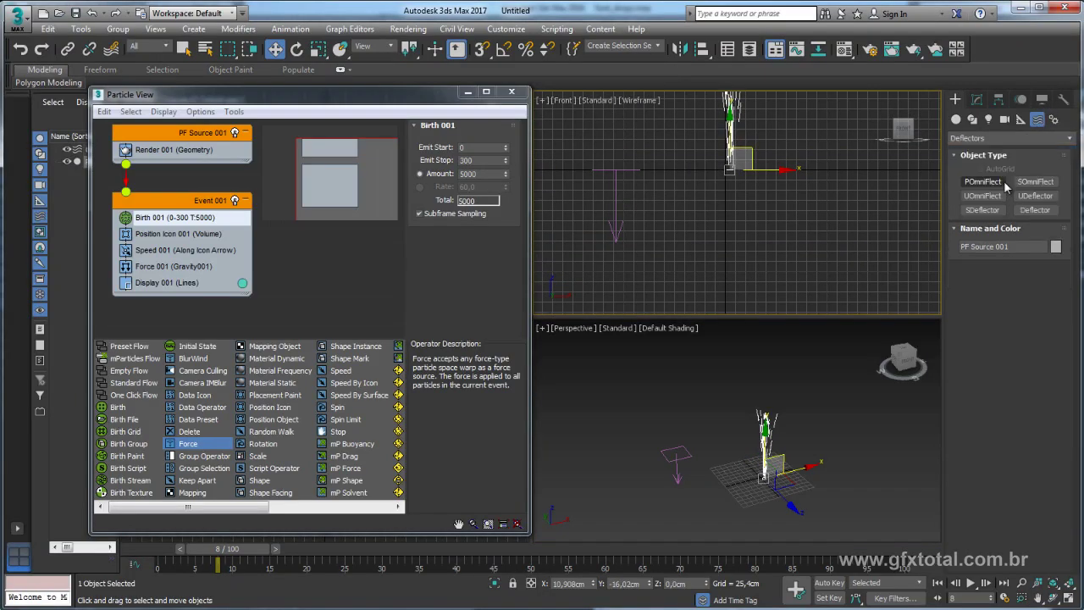
left_click(1035, 210)
left_click(765, 474)
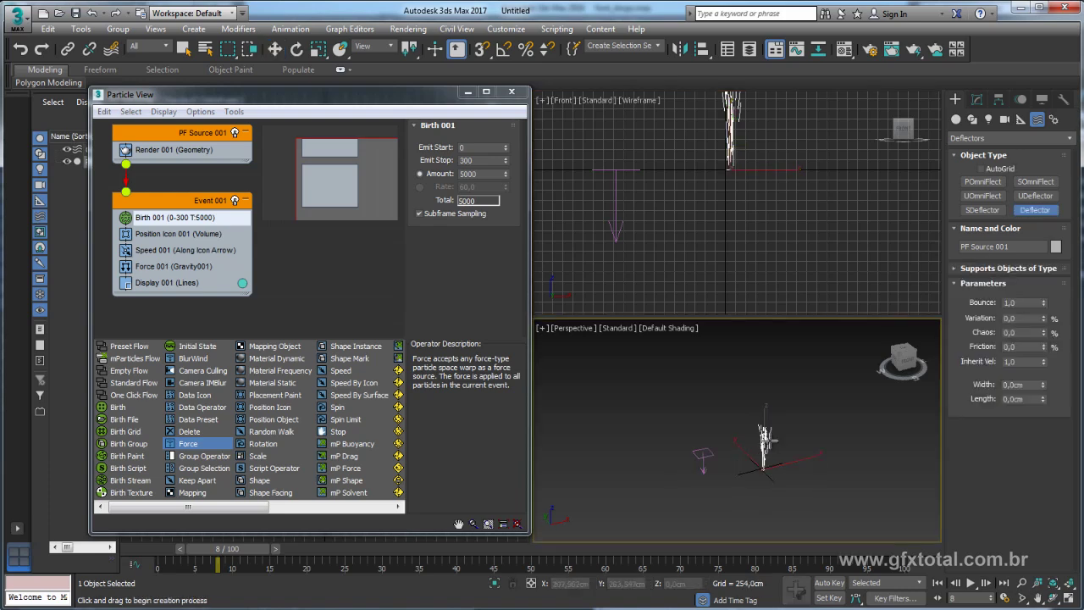
left_click_drag(764, 474, 688, 466)
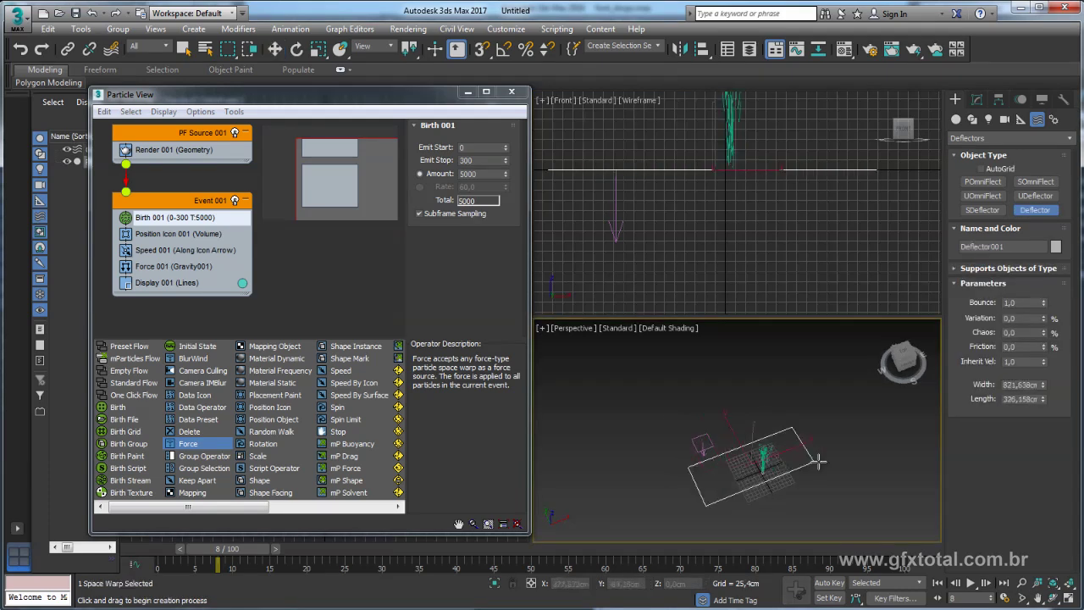
key("w")
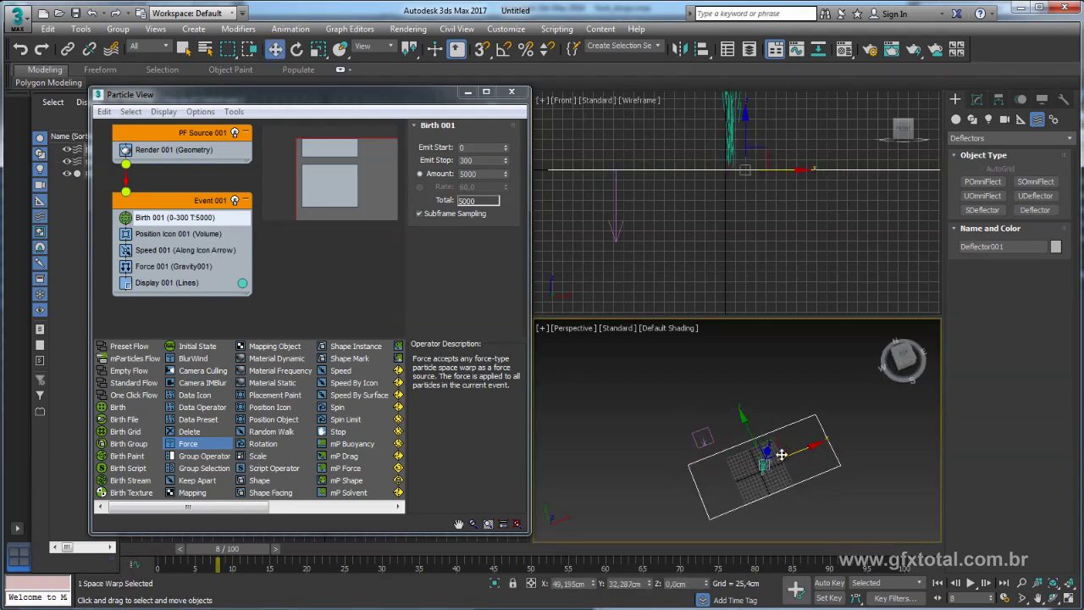
middle_click_drag(784, 442, 775, 453, "alt")
left_click_drag(775, 453, 767, 464)
- Add a Collision Spawn test to Event 001
scroll(771, 457, "up", 3)
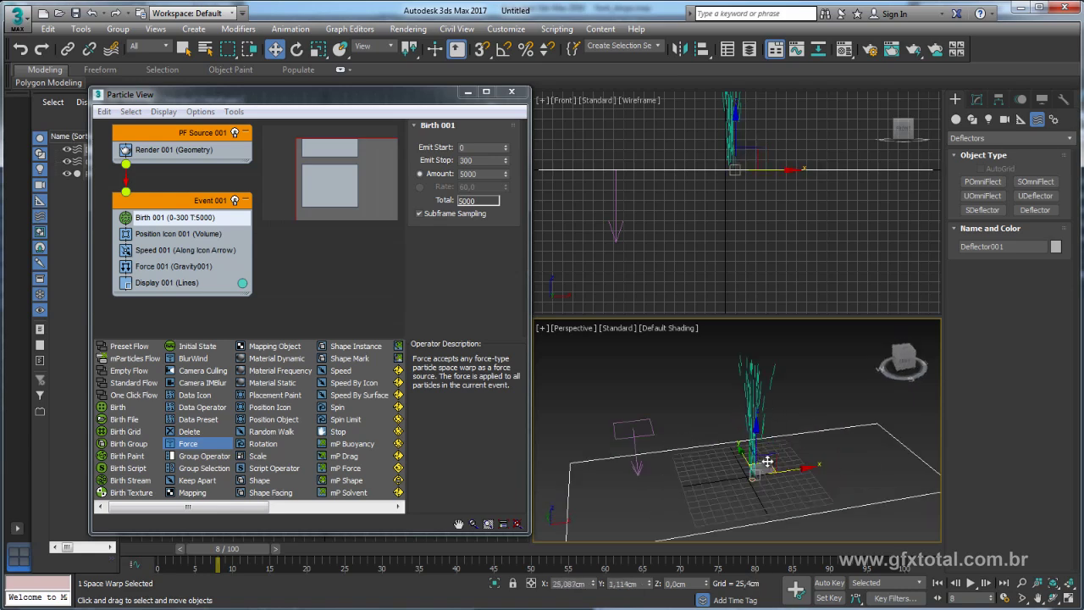
scroll(780, 445, "up", 2)
scroll(787, 432, "up", 2)
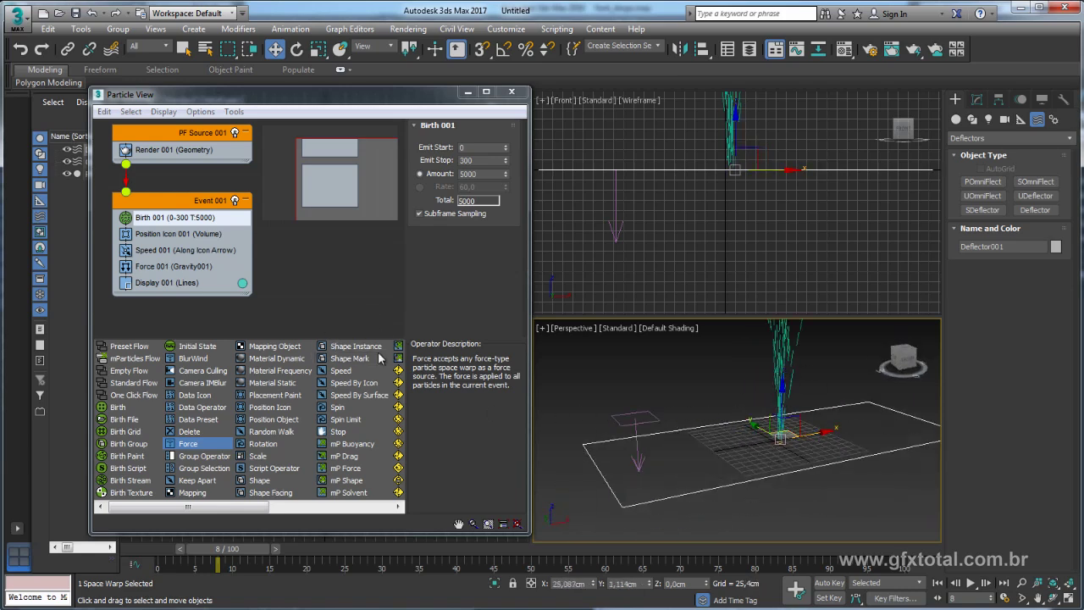
left_click_drag(206, 508, 287, 508)
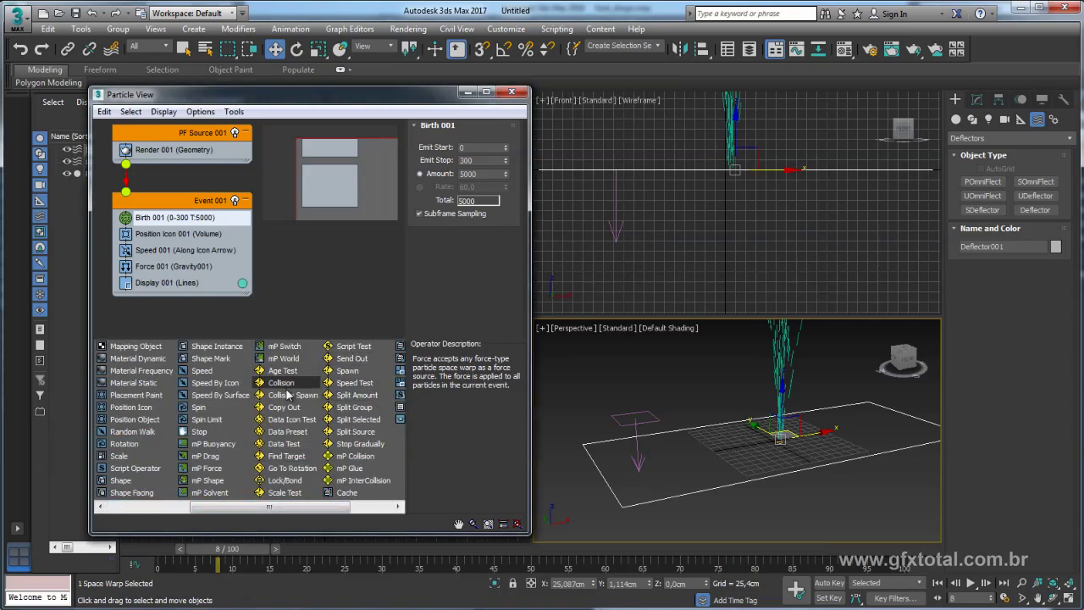
left_click_drag(286, 395, 167, 290)
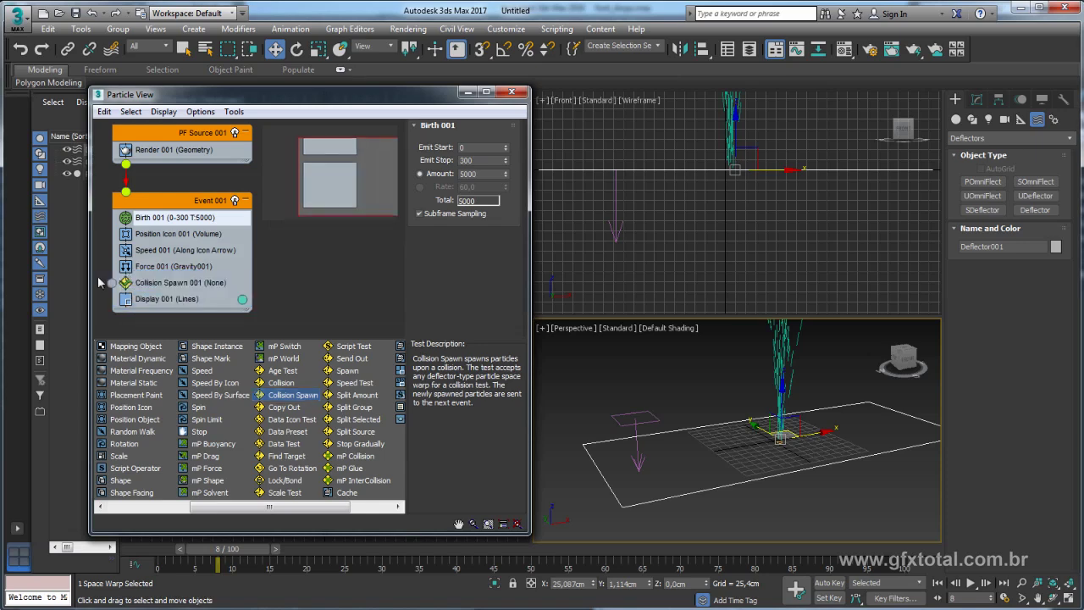
- Assign Deflector001 as the collision surface of Collision Spawn 001
left_click(169, 284)
left_click(426, 227)
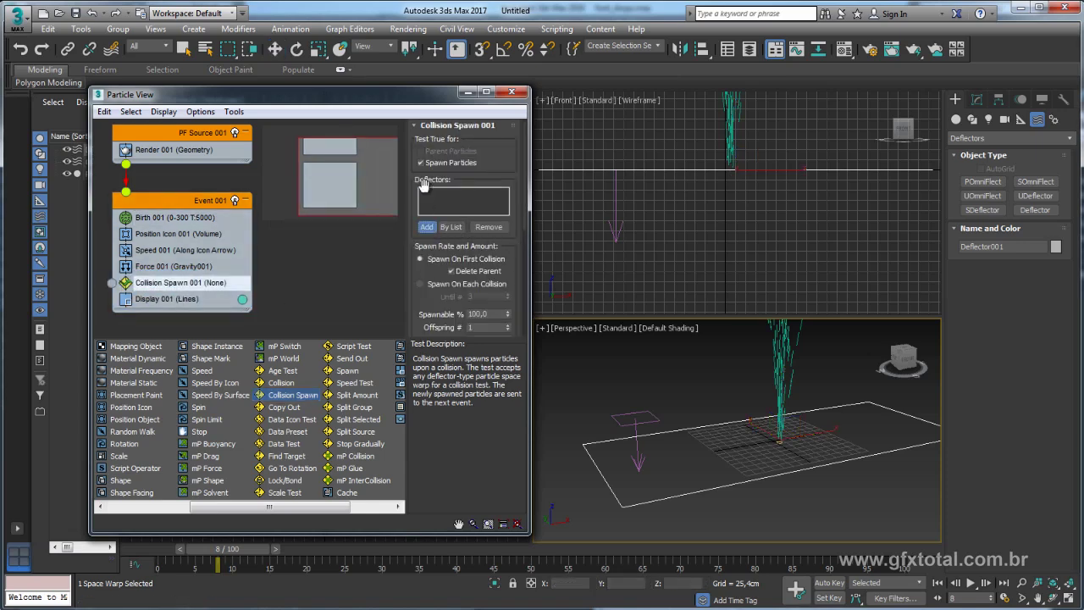
left_click(682, 429)
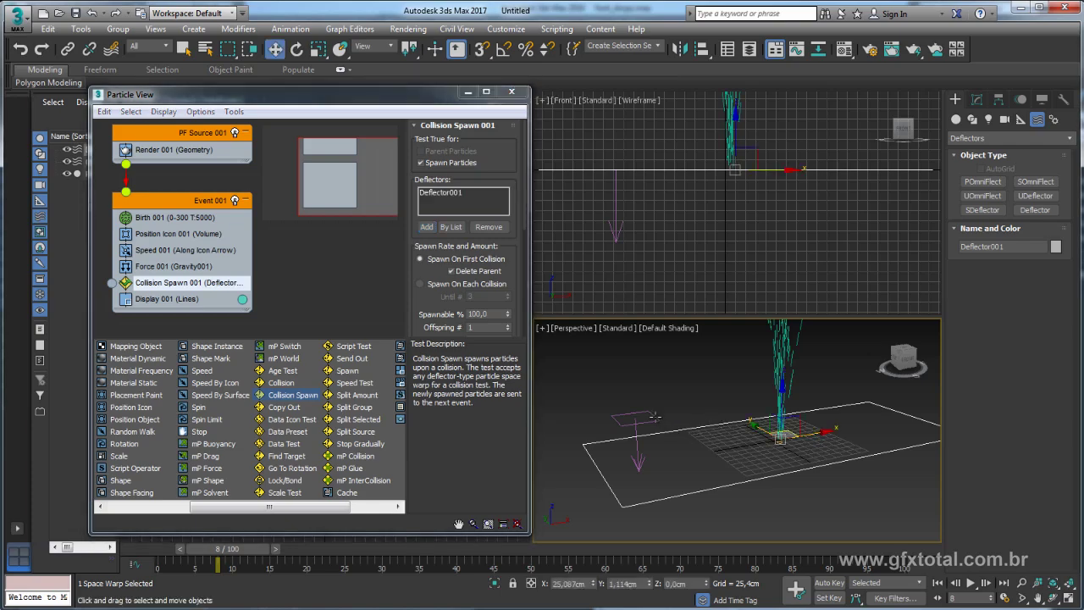
- Scrub the animation across frames 46, 51 and 18 to check particles hitting the deflector
mouse_move(240, 554)
left_mouse_down()
mouse_move(519, 553)
mouse_move(347, 567)
mouse_move(582, 554)
mouse_move(546, 557)
left_mouse_up()
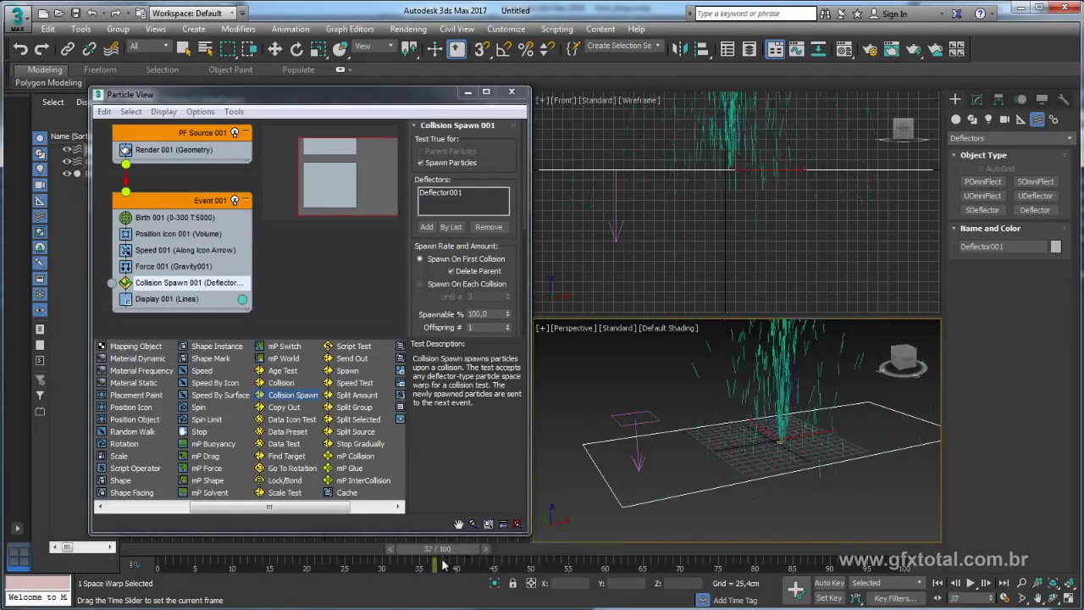
key("w")
mouse_move(678, 449)
middle_mouse_down("alt")
mouse_move(714, 442)
mouse_move(747, 464)
middle_mouse_up("alt")
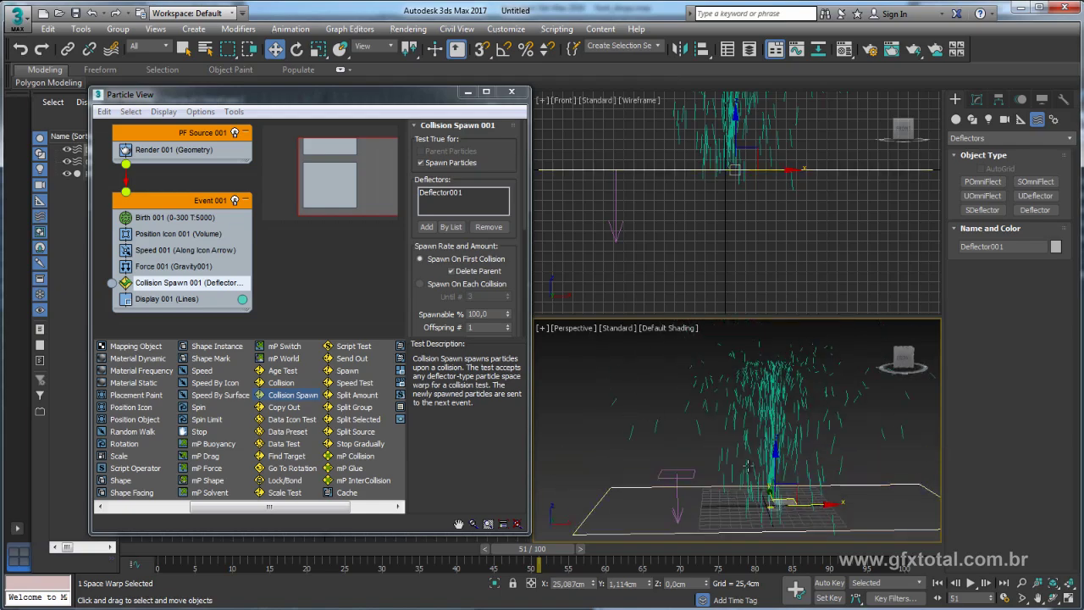
mouse_move(539, 554)
left_mouse_down()
mouse_move(309, 557)
mouse_move(491, 563)
left_mouse_up()
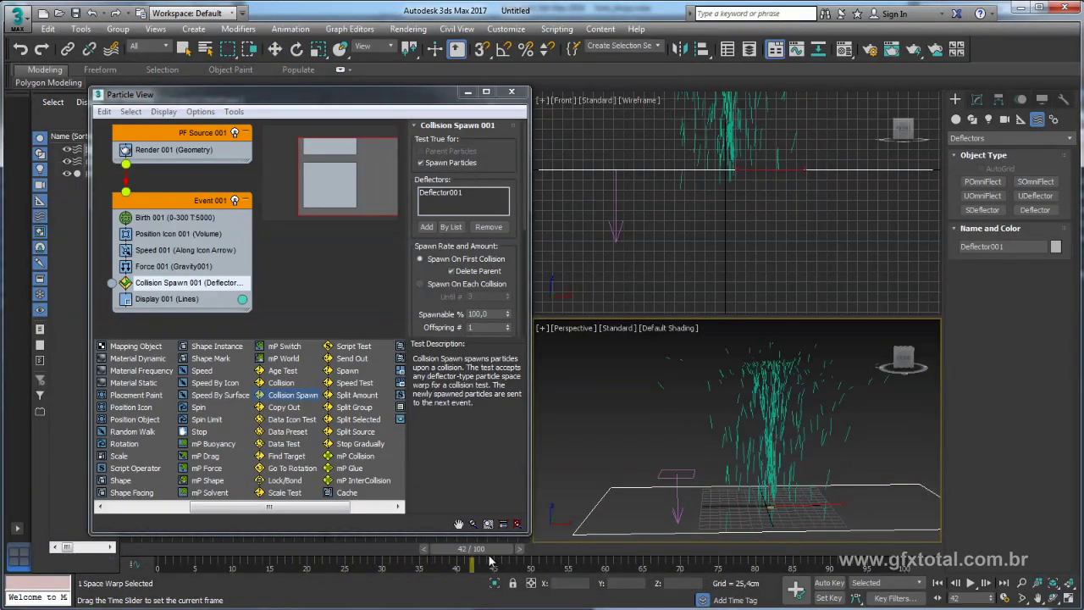
scroll(678, 487, "down", 2)
scroll(644, 492, "down", 1)
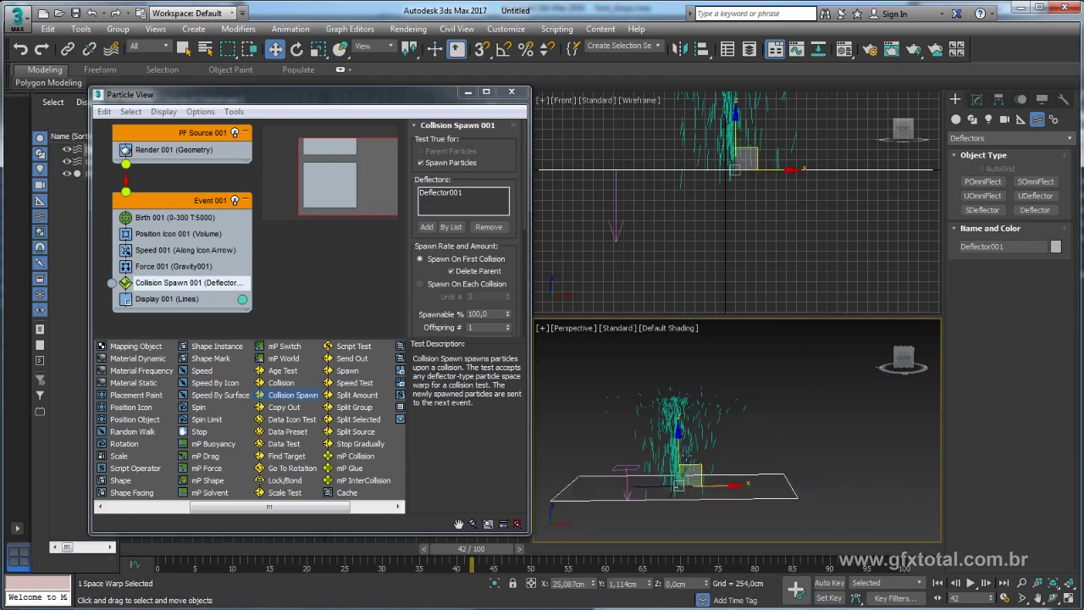
middle_click_drag(783, 412, 730, 415)
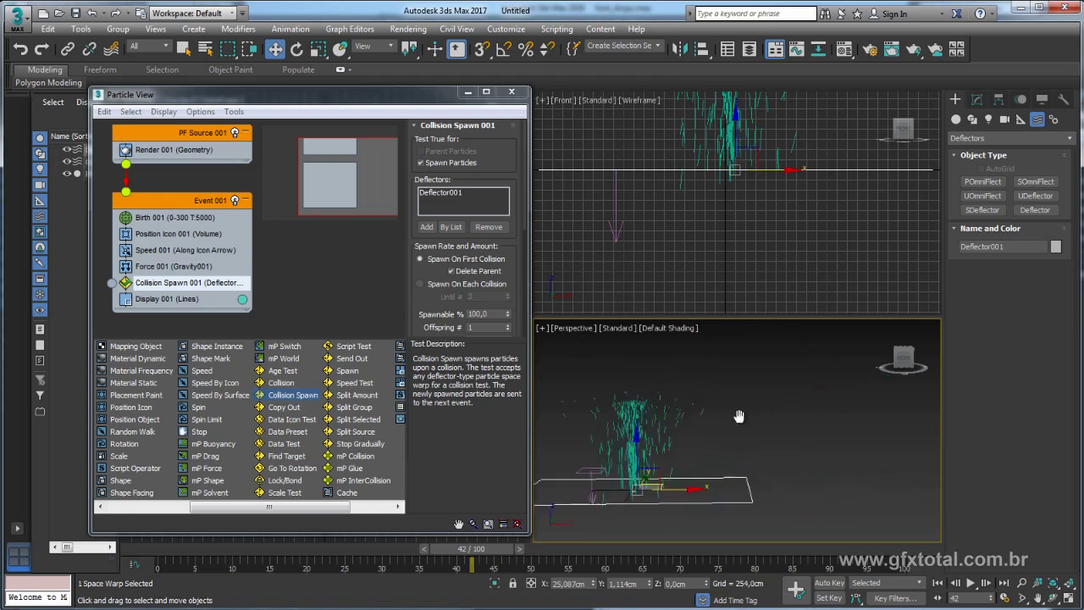
- Create a small Standard Primitives sphere in the Perspective viewport
left_click(956, 119)
left_click(974, 140)
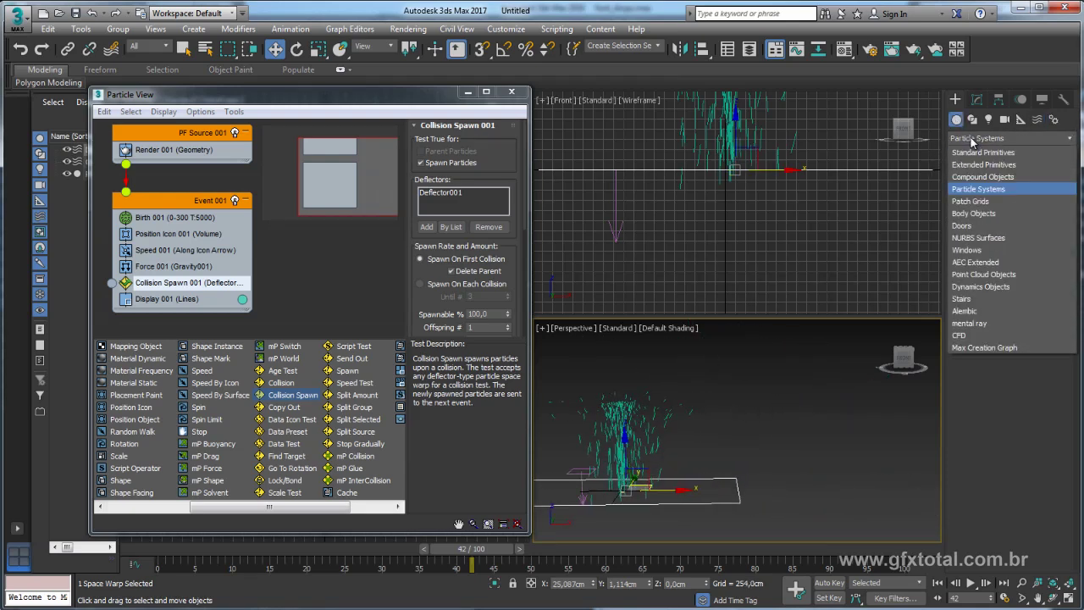
left_click(972, 154)
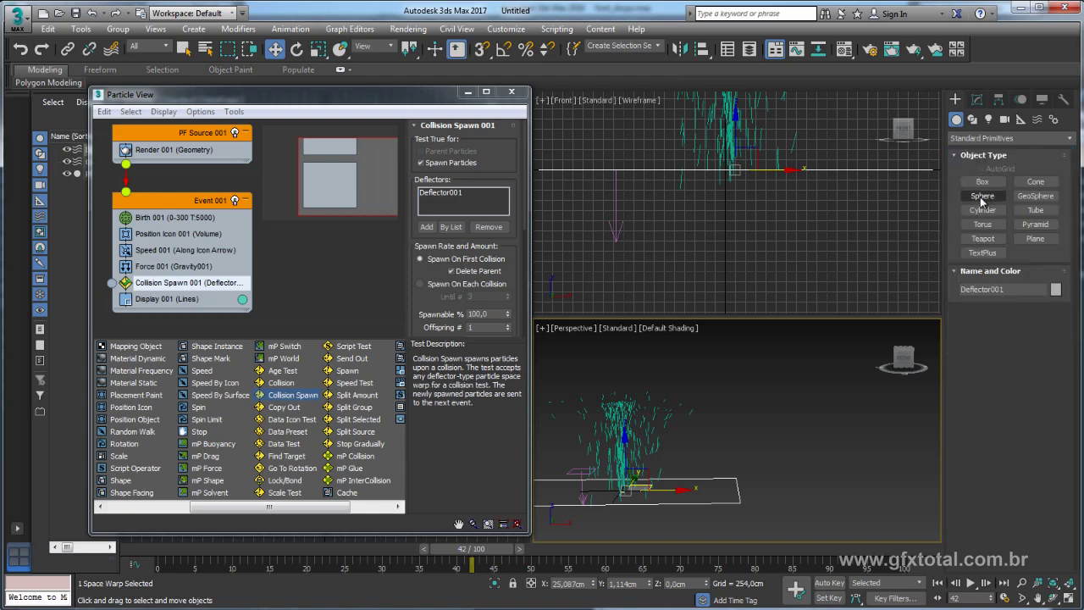
left_click(982, 200)
left_click_drag(798, 493, 818, 495)
- Move the sphere up and away from the particle stream, then deselect it
key("w")
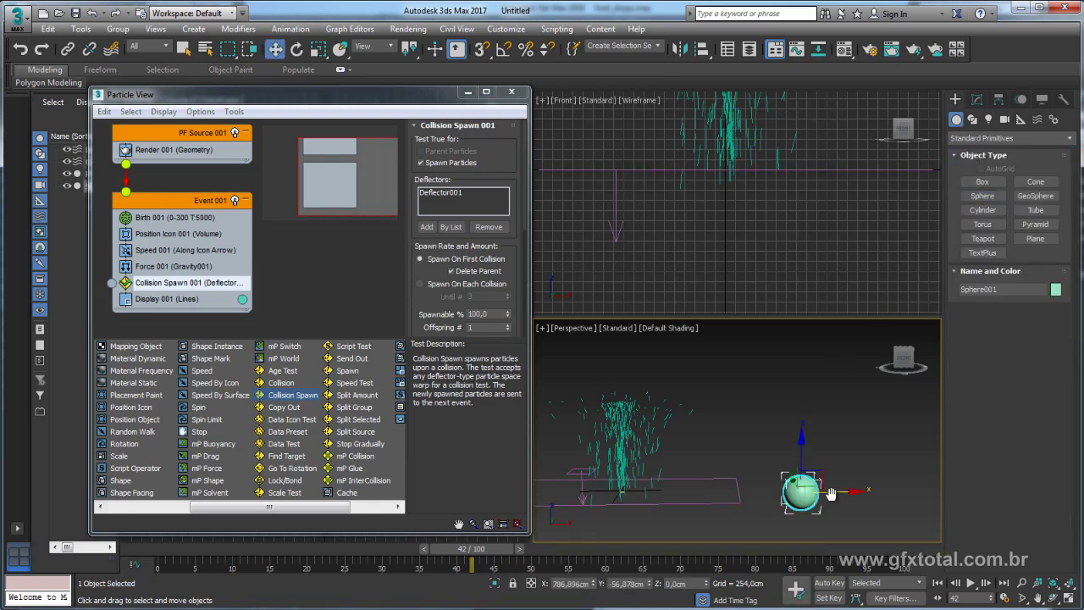
middle_click_drag(820, 496, 815, 475, "alt")
mouse_move(815, 474)
left_mouse_down()
mouse_move(918, 376)
mouse_move(852, 455)
mouse_move(791, 443)
mouse_move(811, 449)
mouse_move(922, 387)
mouse_move(852, 389)
mouse_move(767, 453)
mouse_move(752, 492)
mouse_move(735, 451)
mouse_move(655, 400)
mouse_move(586, 400)
mouse_move(885, 403)
mouse_move(923, 386)
mouse_move(856, 395)
mouse_move(786, 438)
mouse_move(770, 497)
mouse_move(778, 350)
left_mouse_up()
mouse_move(716, 346)
left_mouse_down()
mouse_move(813, 402)
mouse_move(757, 518)
mouse_move(767, 380)
mouse_move(798, 362)
left_mouse_up()
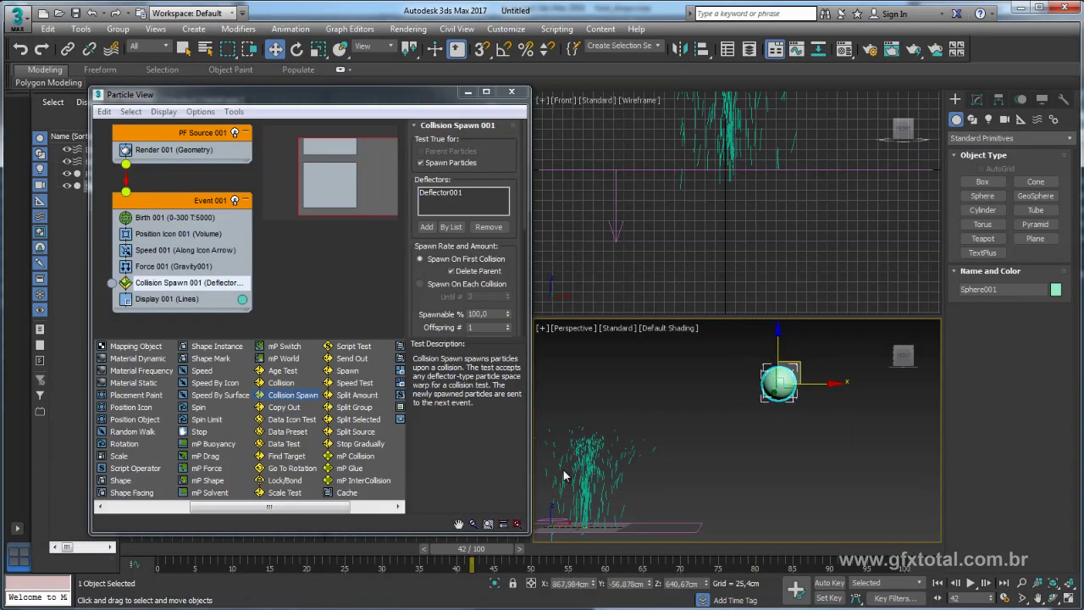
mouse_move(799, 362)
middle_mouse_down("alt")
mouse_move(687, 400)
mouse_move(686, 411)
middle_mouse_up("alt")
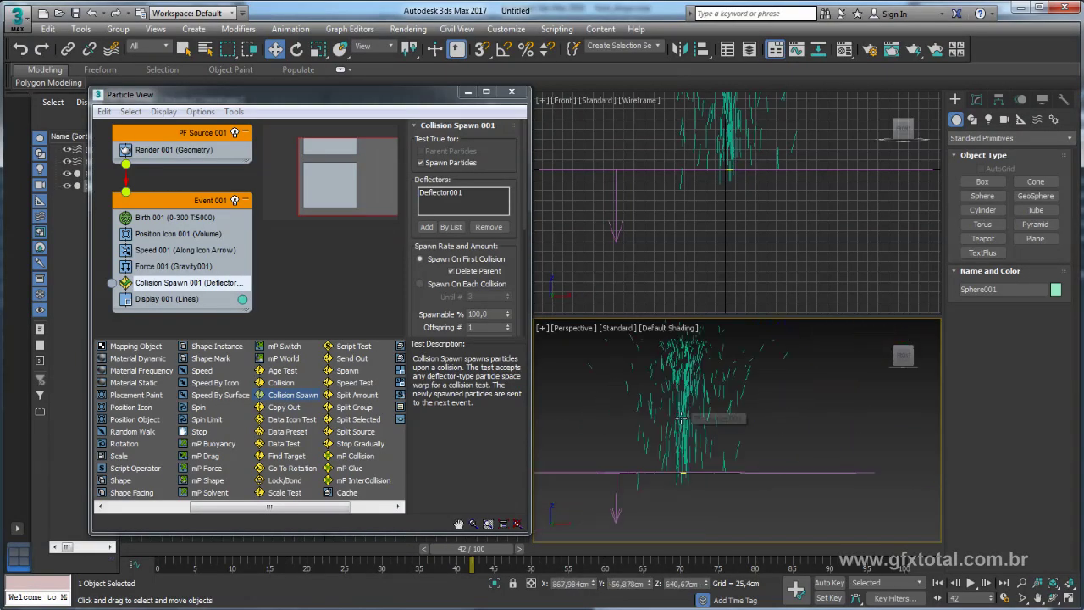
left_click(686, 411)
mouse_move(756, 390)
middle_mouse_down("alt")
mouse_move(760, 427)
mouse_move(773, 426)
mouse_move(718, 399)
middle_mouse_up("alt")
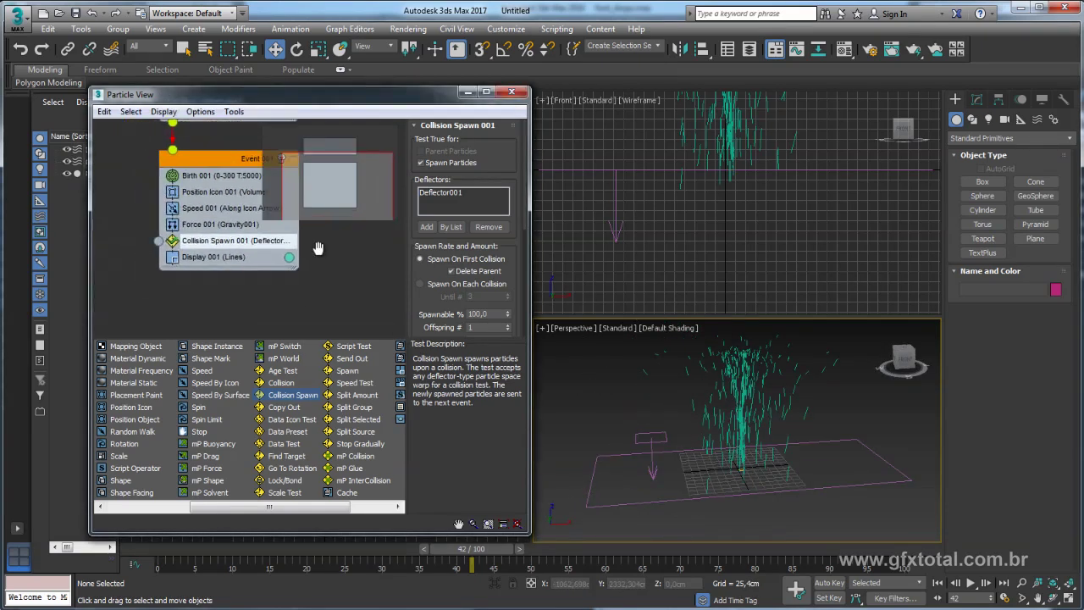
- Add a Split Amount test in a new Event 002
middle_click_drag(269, 291, 324, 246)
mouse_move(358, 399)
left_mouse_down()
mouse_move(179, 334)
mouse_move(147, 314)
mouse_move(161, 305)
left_mouse_up()
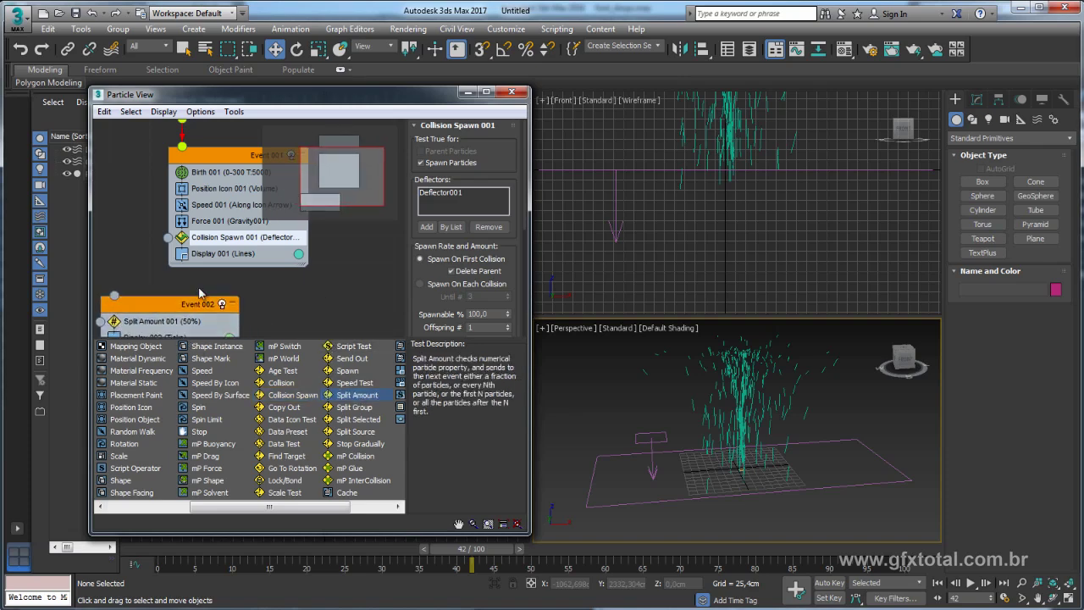
middle_click_drag(155, 319, 212, 314)
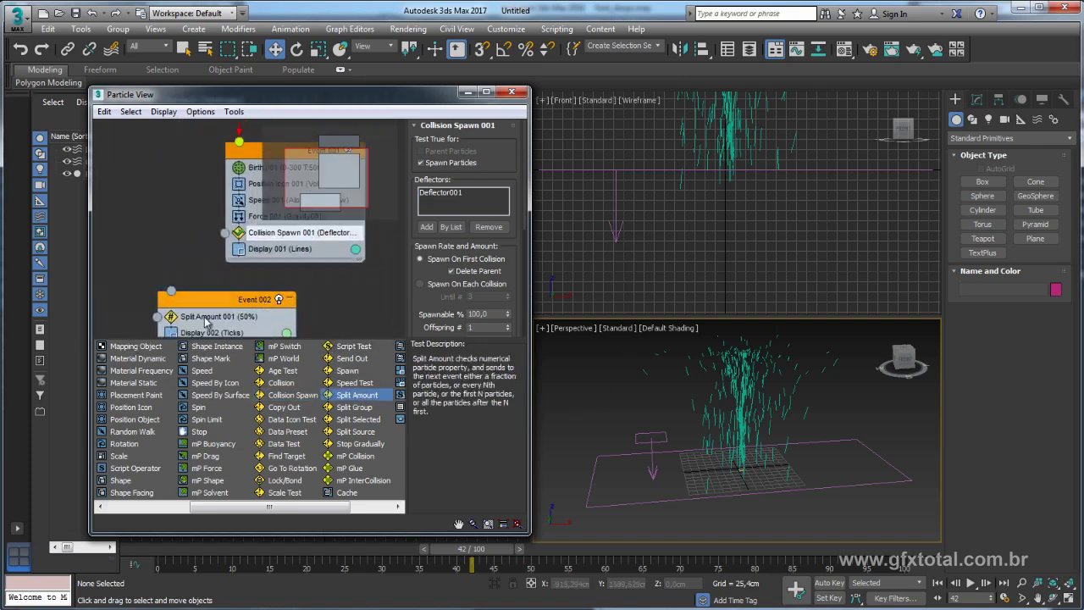
left_click(217, 315)
type("15")
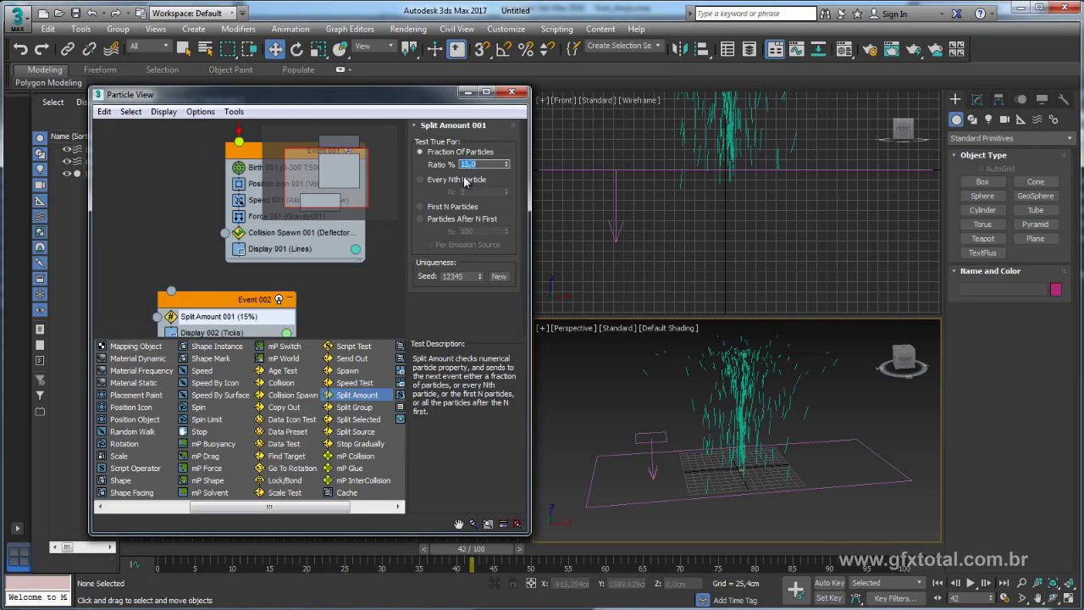
middle_click_drag(211, 279, 210, 270)
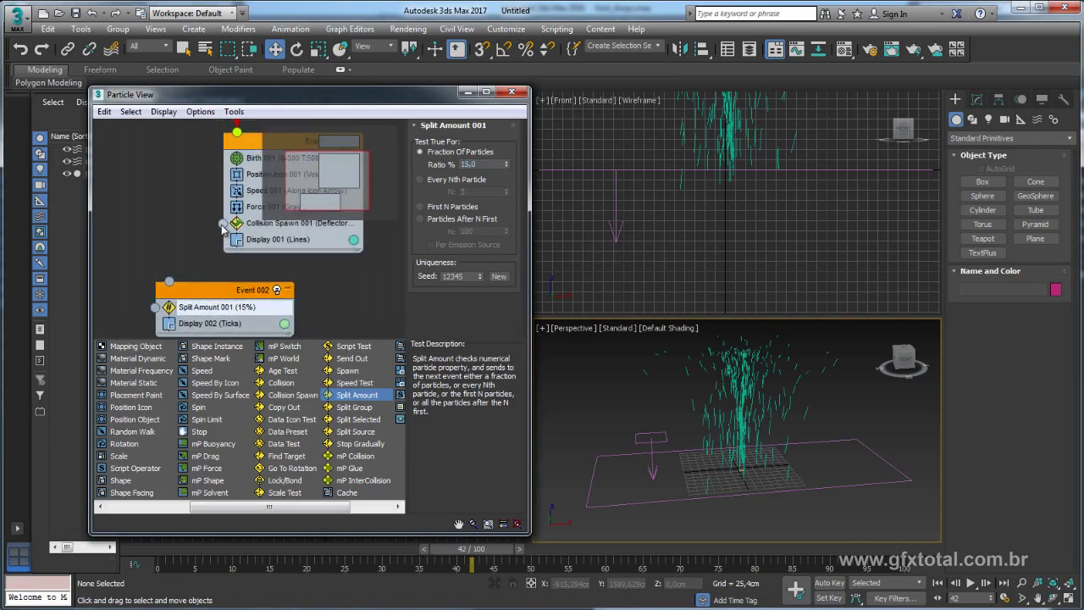
- Wire Collision Spawn 001's output into Event 002 and scrub to preview spawned particles
left_click_drag(222, 224, 169, 282)
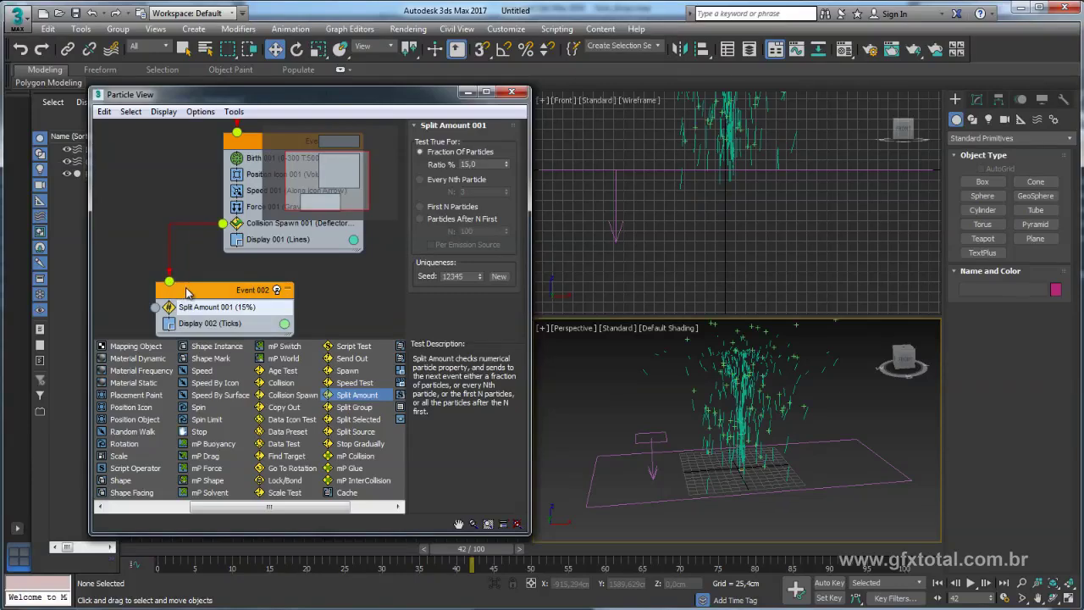
left_click(784, 423)
mouse_move(506, 548)
left_mouse_down()
mouse_move(572, 548)
mouse_move(415, 550)
mouse_move(455, 551)
left_mouse_up()
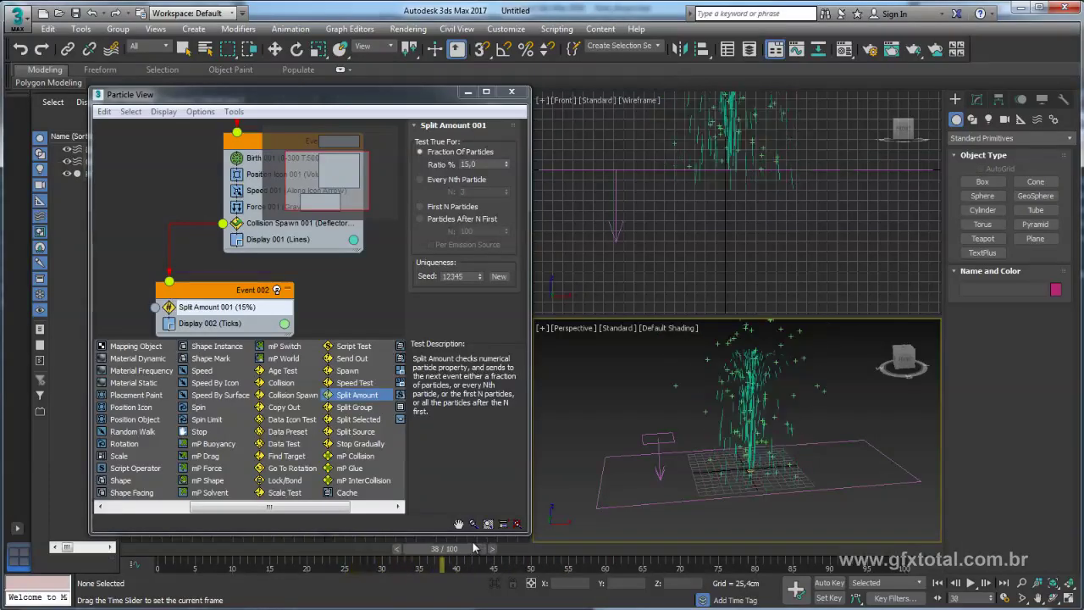
- Copy the gravity Force 001 into Event 002
scroll(322, 295, "down", 1)
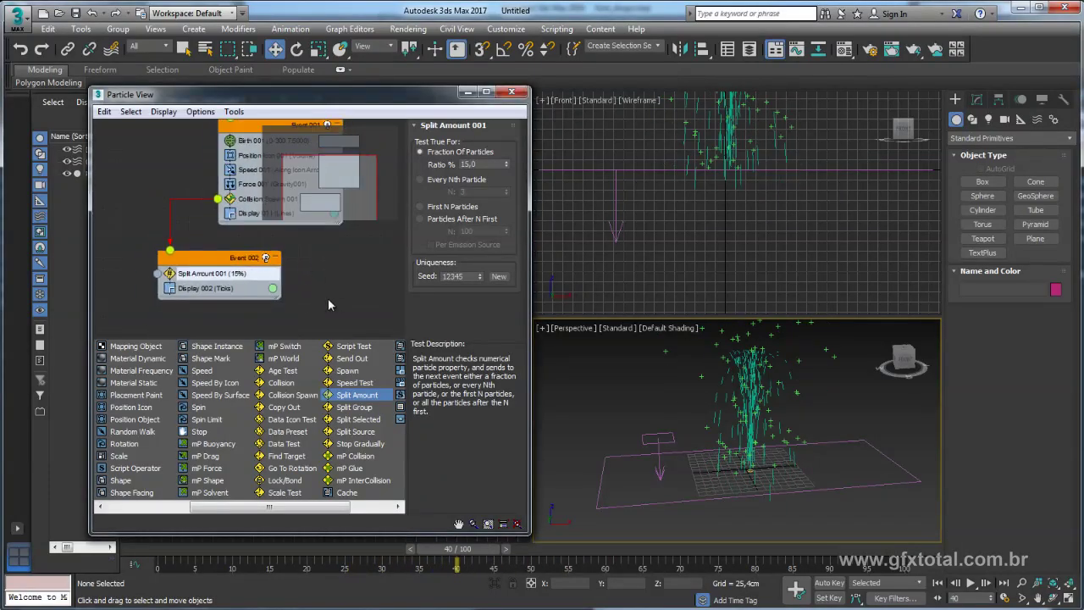
middle_click_drag(327, 298, 217, 187)
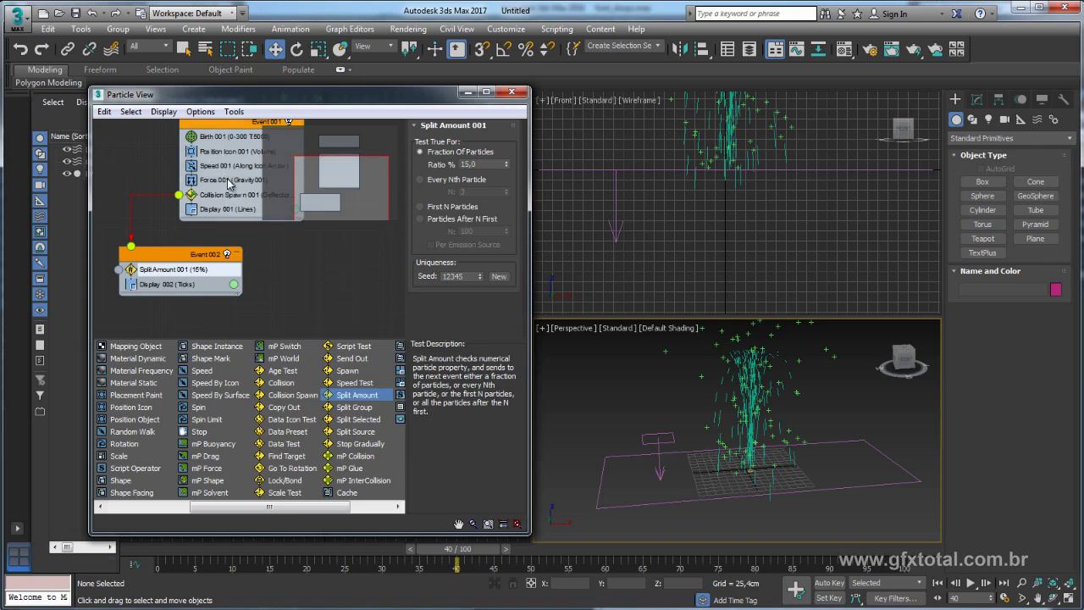
left_click_drag(229, 184, 195, 291, "shift")
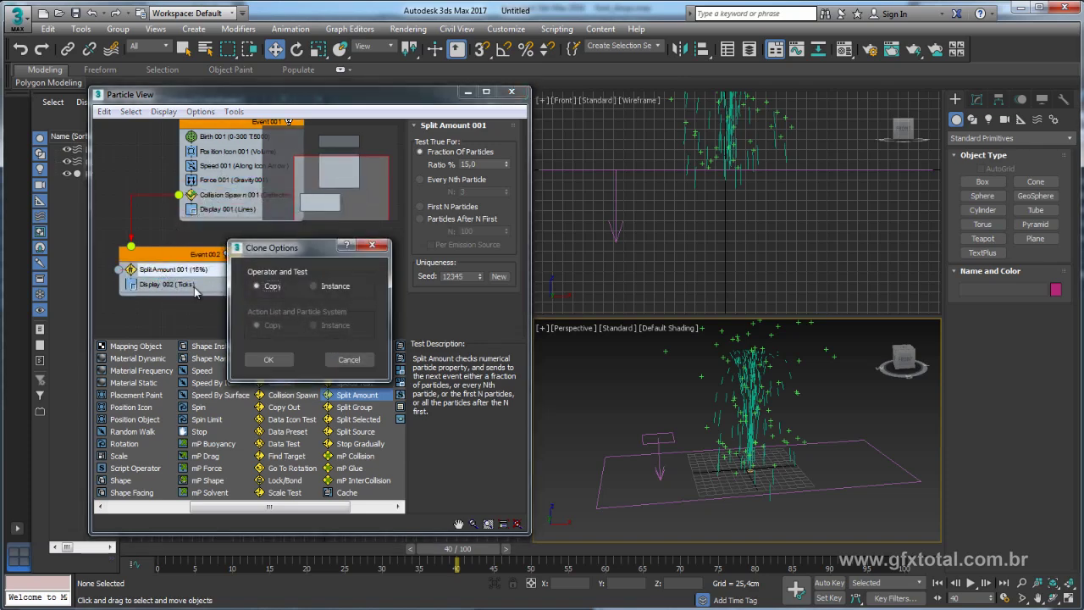
- Add the gravity force to Event 002 as a copy and preview the falling splashes
left_click(268, 360)
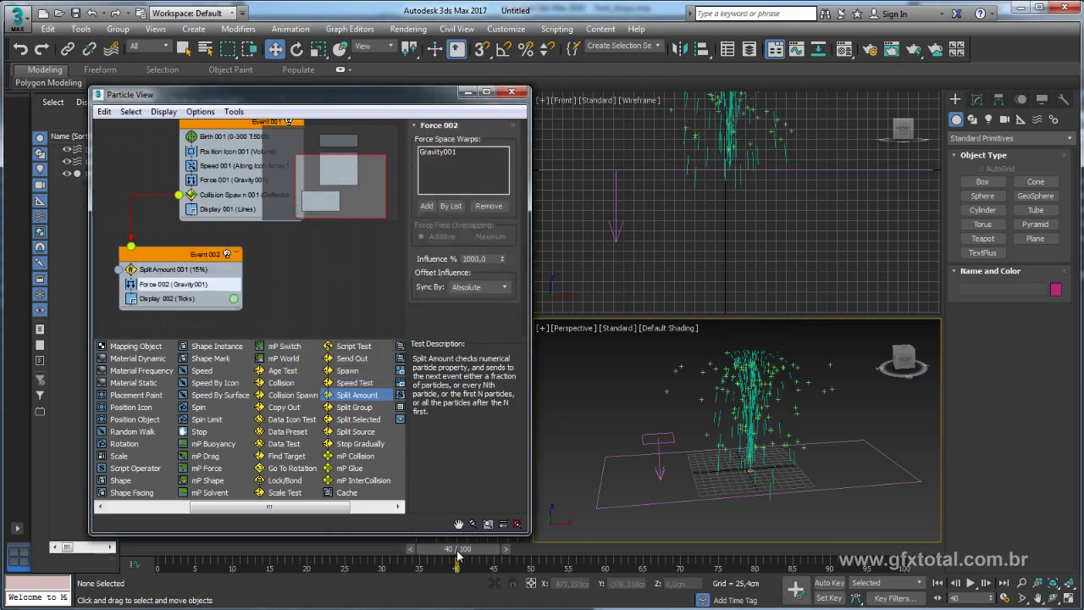
mouse_move(457, 555)
left_mouse_down()
mouse_move(701, 553)
mouse_move(567, 553)
left_mouse_up()
key("w")
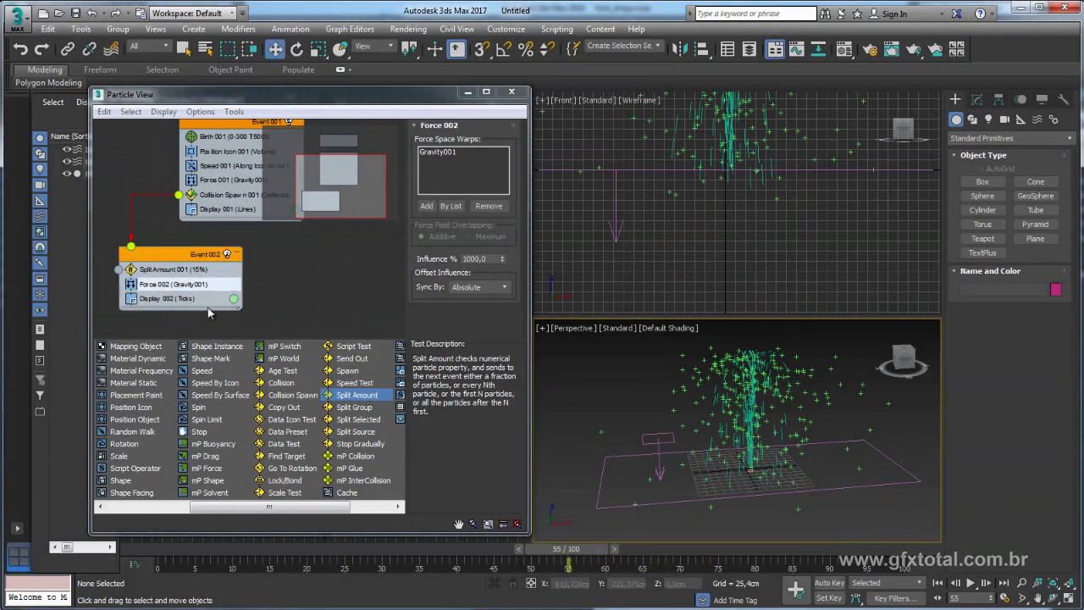
left_click(181, 301)
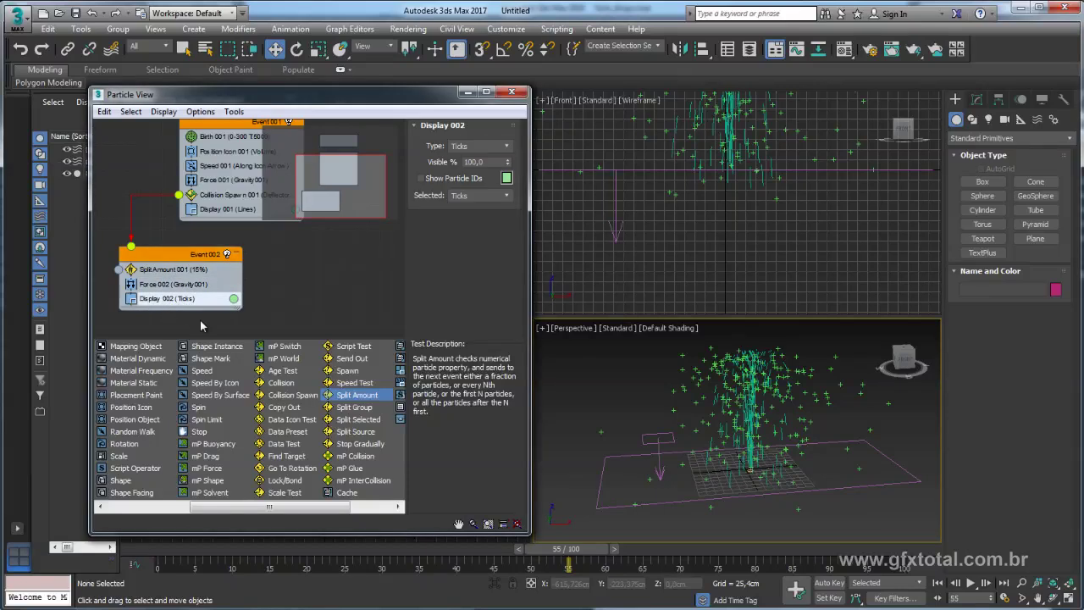
- Add a Collision test to Event 002 that uses Deflector001
left_click_drag(281, 382, 180, 303)
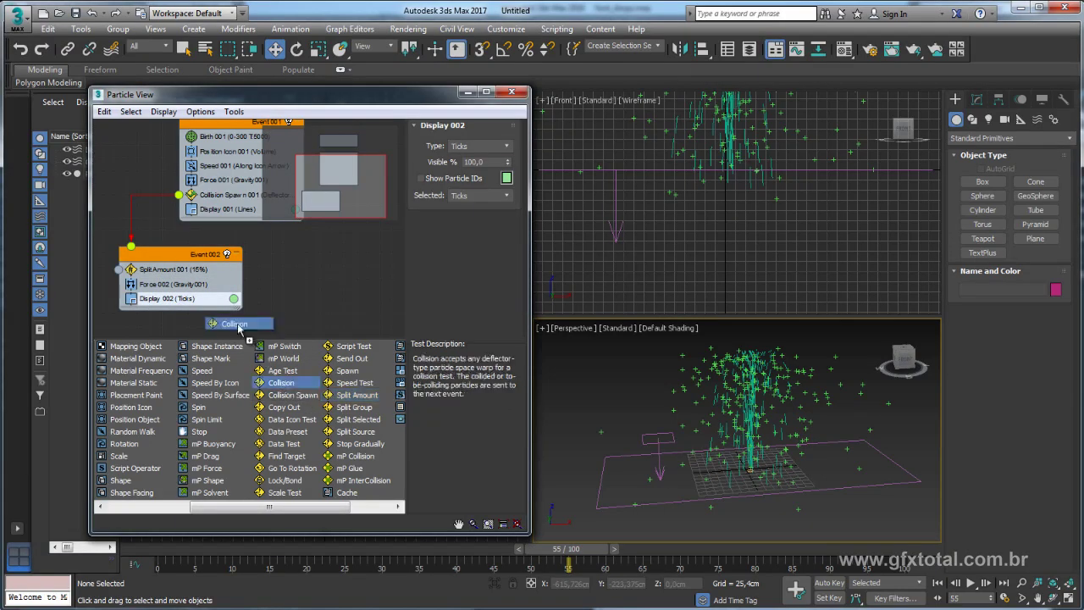
left_click(181, 300)
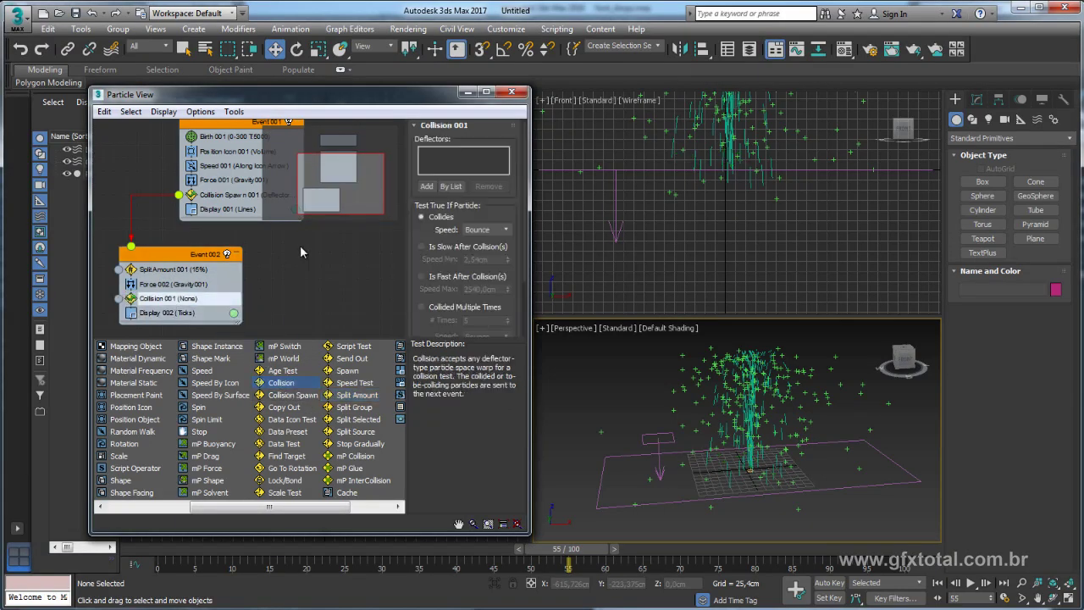
left_click(426, 188)
left_click(616, 458)
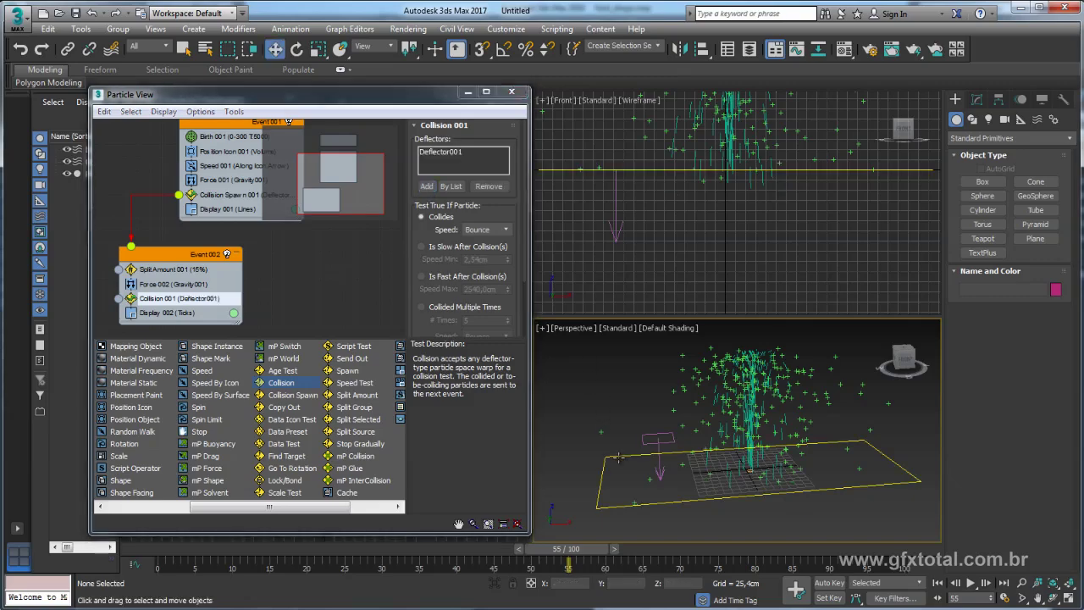
mouse_move(576, 557)
left_mouse_down()
mouse_move(813, 549)
mouse_move(742, 549)
left_mouse_up()
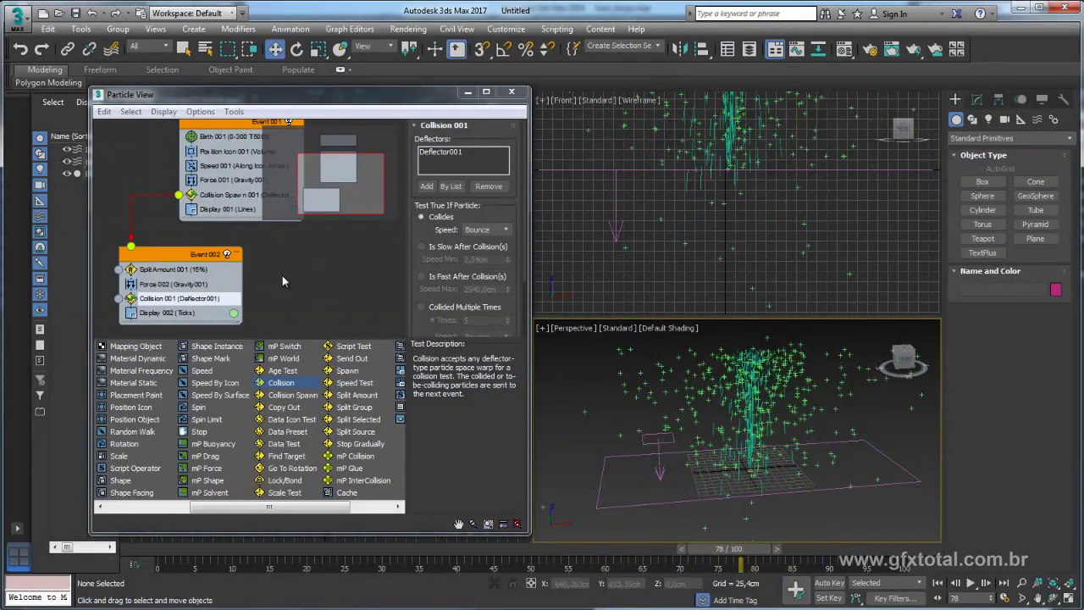
- Set Display 002 type to Lines and review the splashes around frame 55
left_click(164, 314)
left_click(481, 144)
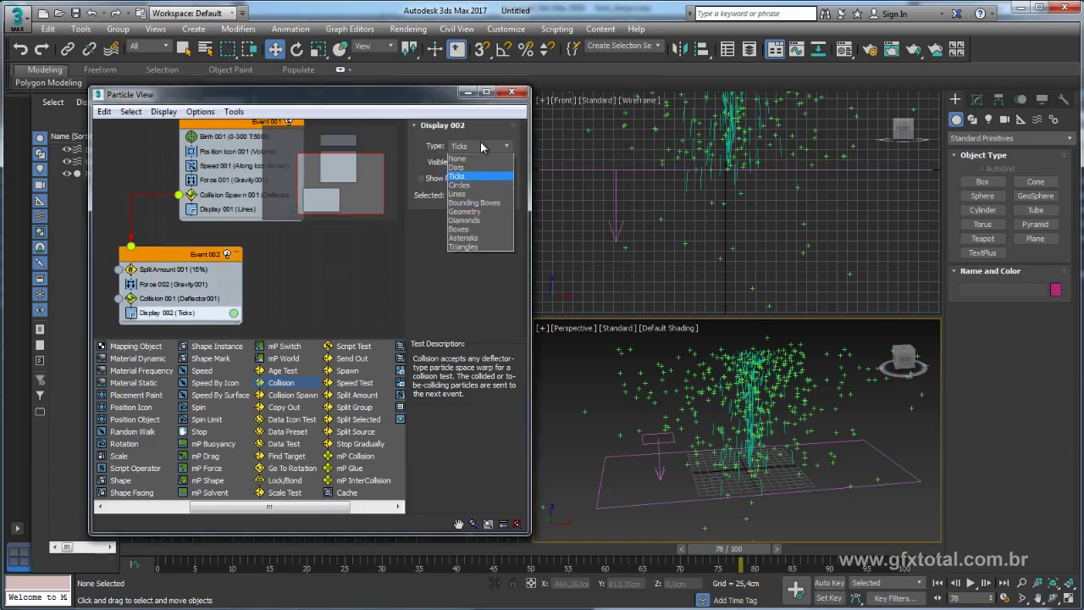
left_click(465, 195)
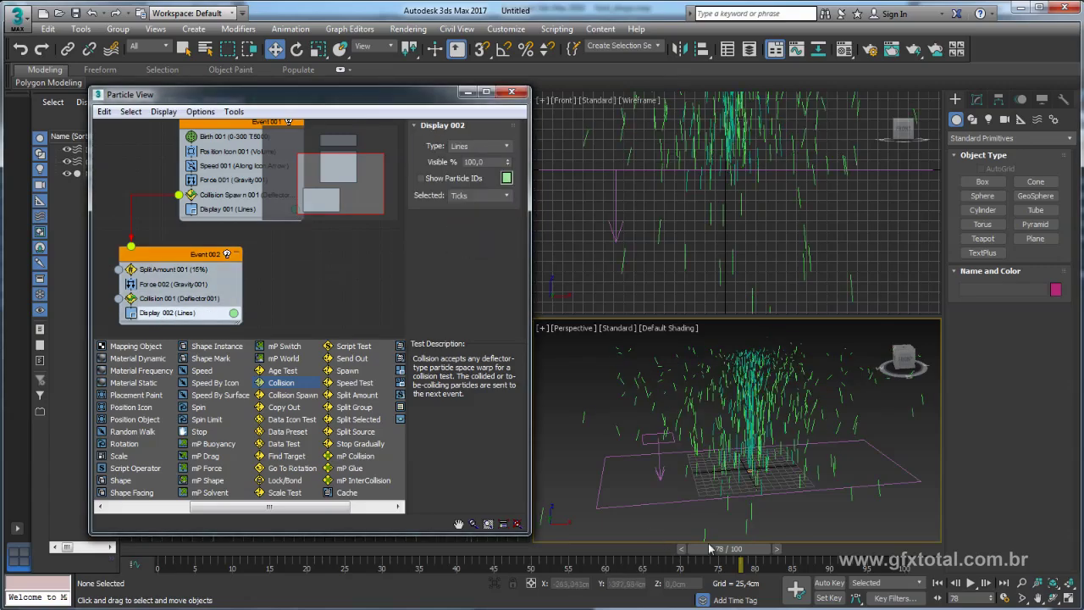
mouse_move(710, 549)
left_mouse_down()
mouse_move(520, 569)
mouse_move(586, 569)
left_mouse_up()
key("w")
middle_click_drag(294, 292, 306, 272)
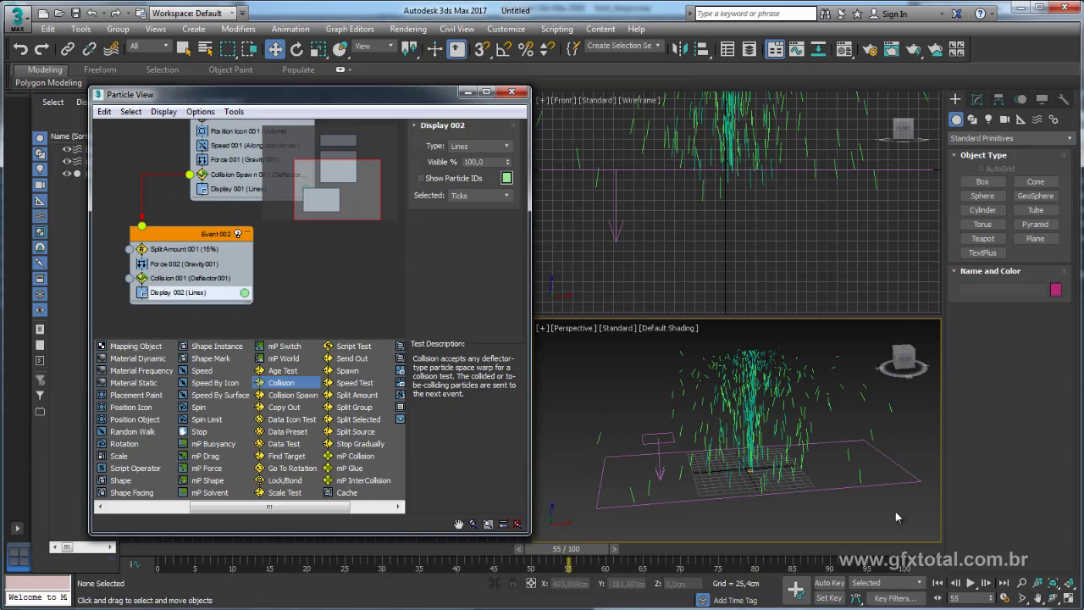
scroll(680, 407, "down", 2)
scroll(680, 408, "down", 2)
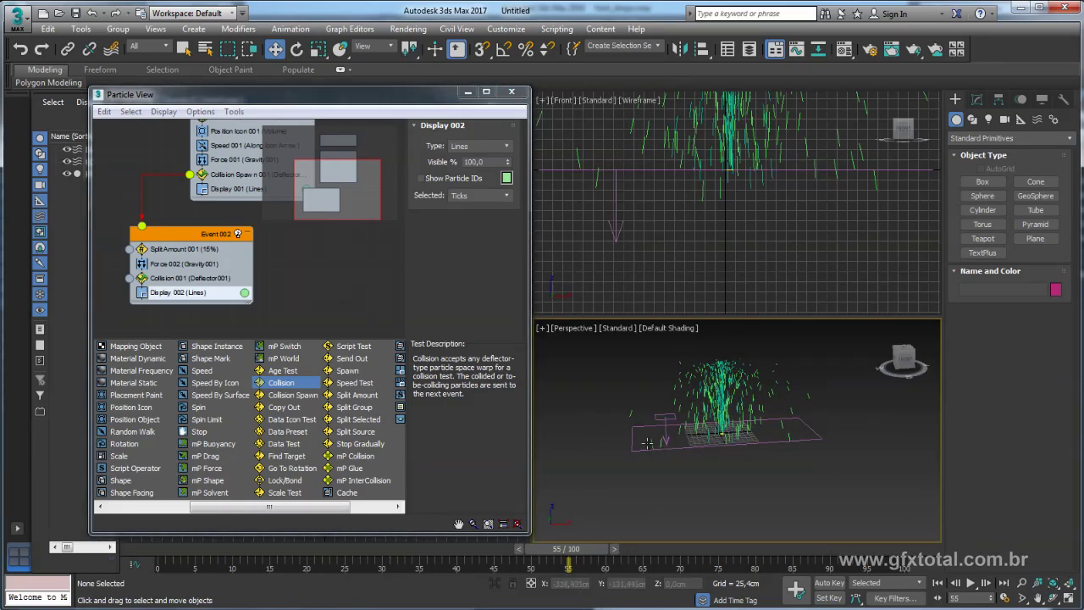
middle_click_drag(737, 406, 739, 432, "alt")
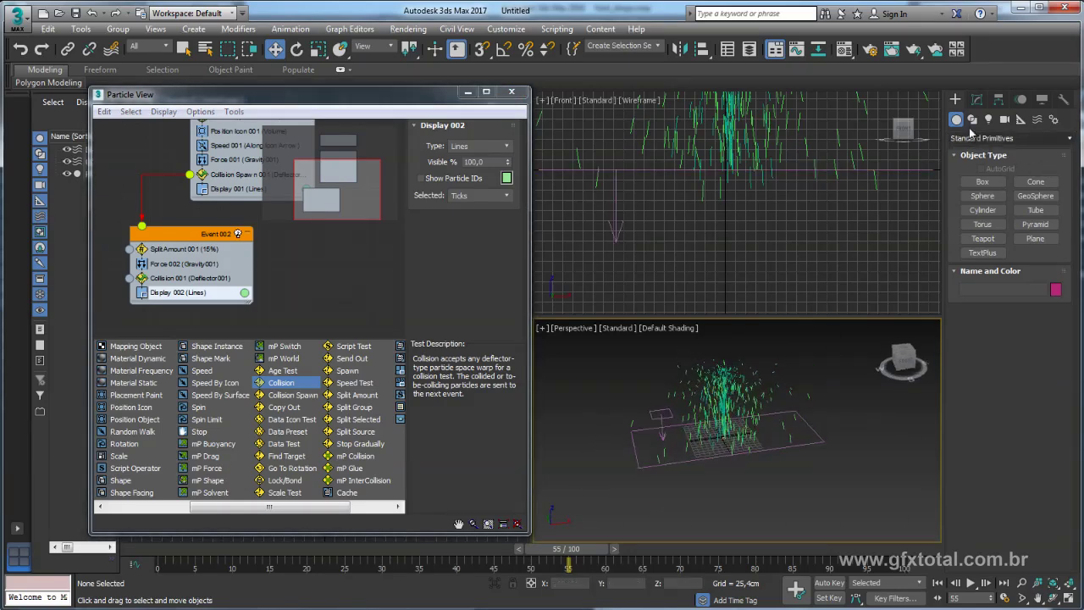
- Draw Plane001 across the deflector area in the Perspective viewport
left_click(1030, 241)
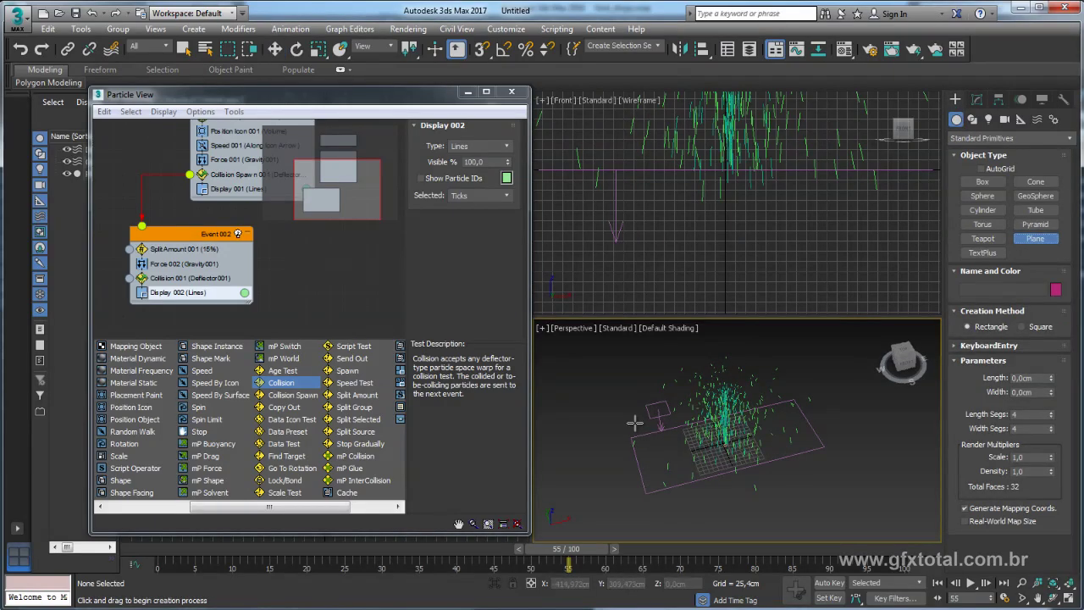
left_click_drag(634, 422, 818, 470)
key("w")
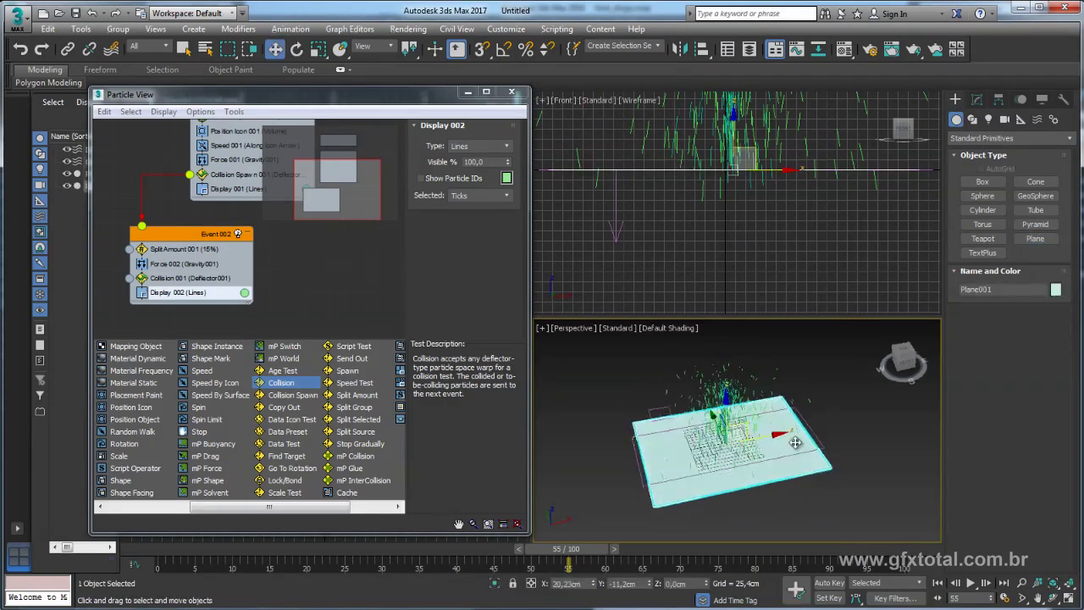
middle_click_drag(746, 448, 736, 440, "alt")
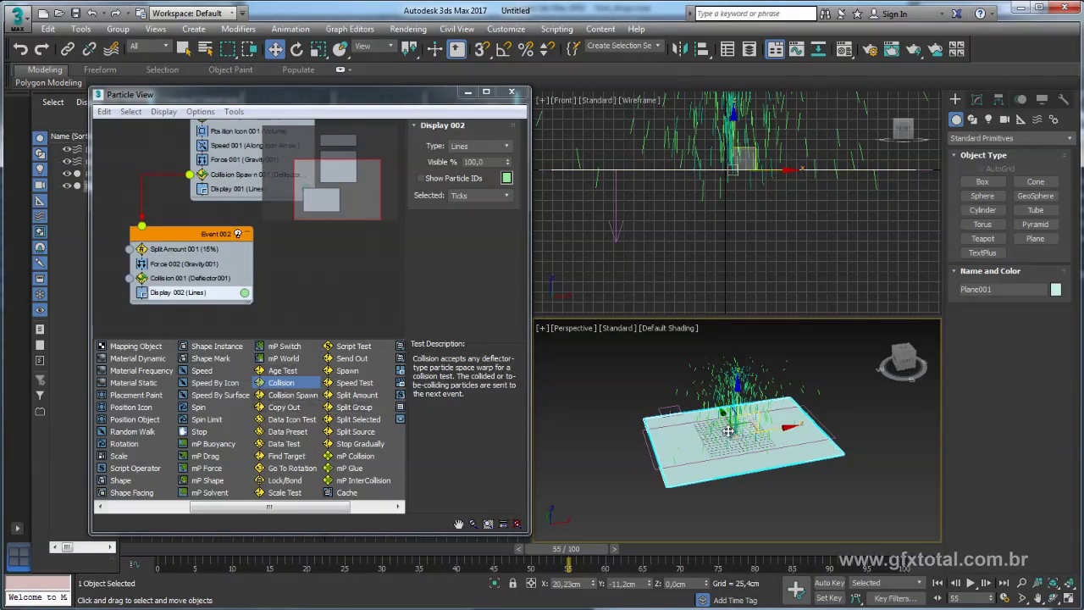
scroll(746, 430, "up", 3)
scroll(787, 433, "down", 3)
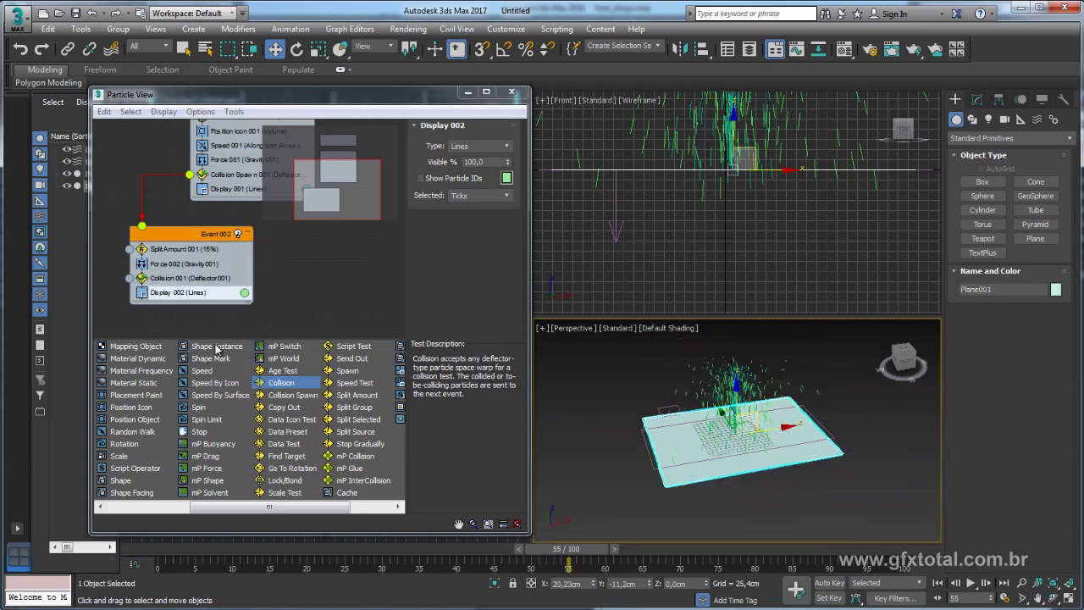
- Add Speed By Surface to Event 002 using Plane001 as the reference surface
left_click_drag(219, 395, 205, 286)
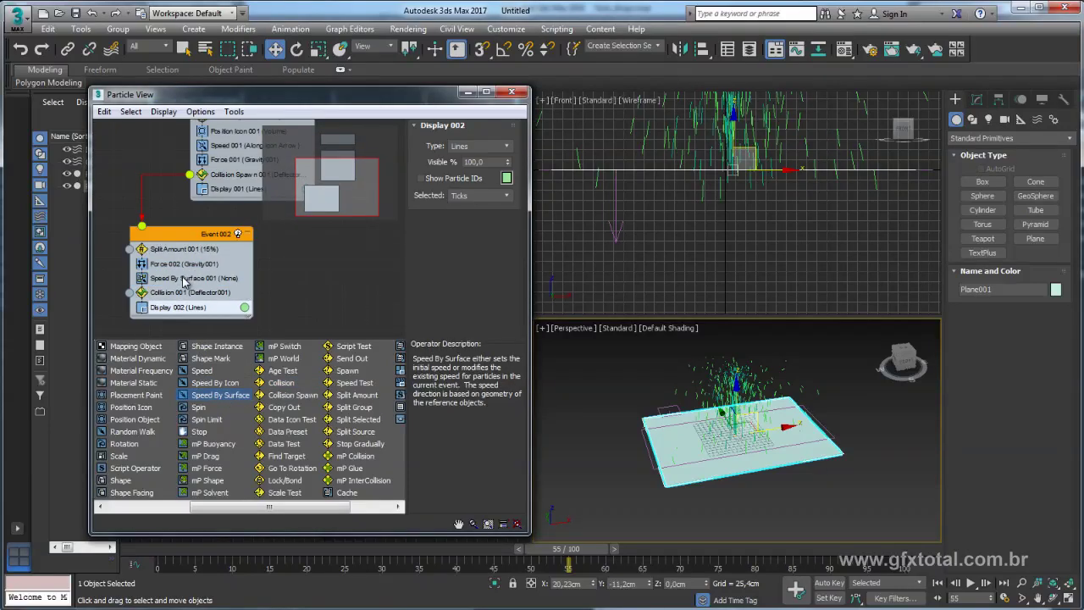
left_click(185, 280)
left_click(428, 255)
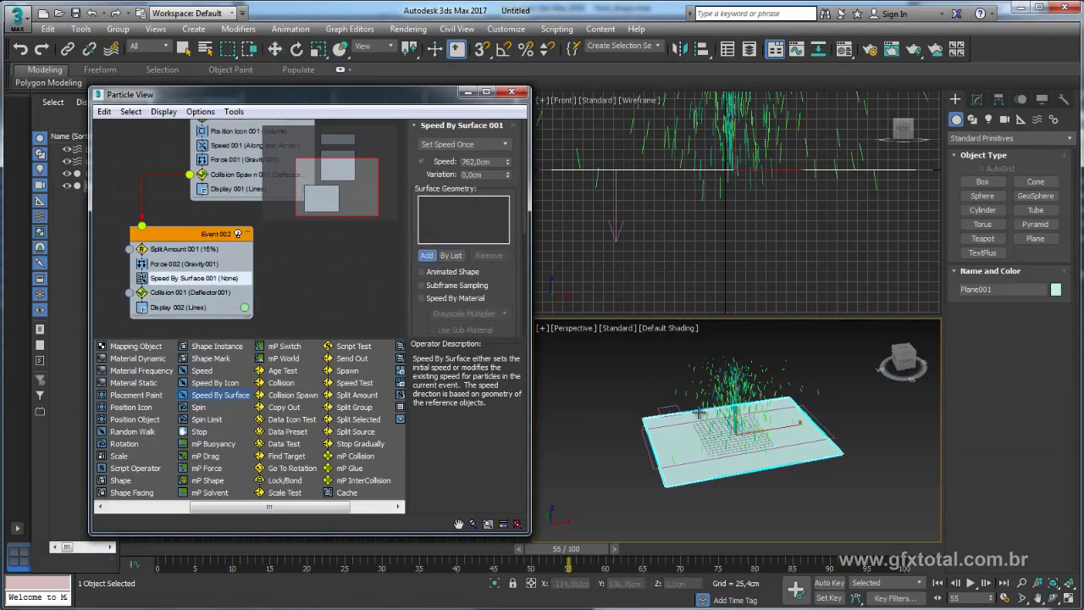
left_click(662, 433)
middle_click_drag(694, 431, 700, 428, "alt")
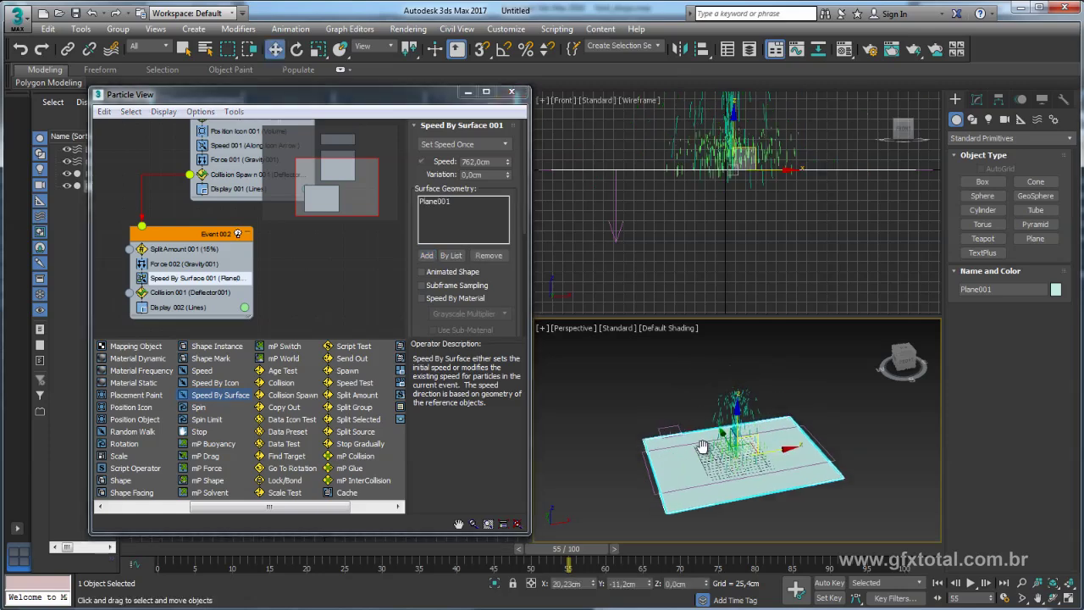
- Scrub between frames 30 and 89 to preview splashes pushed off the plane
left_click_drag(573, 552, 659, 550)
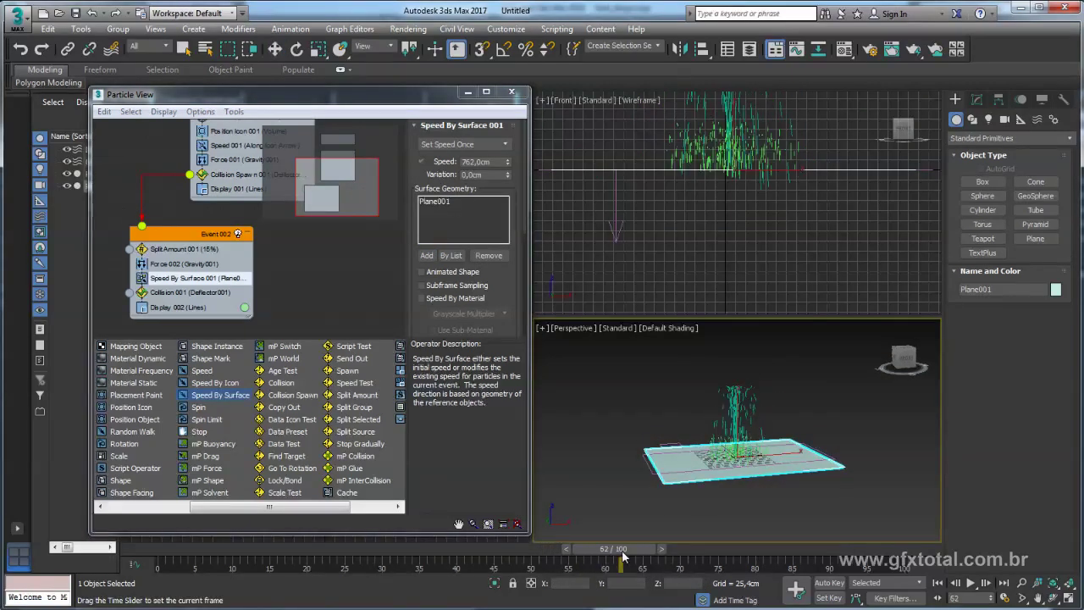
mouse_move(764, 184)
middle_mouse_down()
mouse_move(775, 283)
mouse_move(761, 269)
middle_mouse_up()
scroll(796, 217, "up", 2)
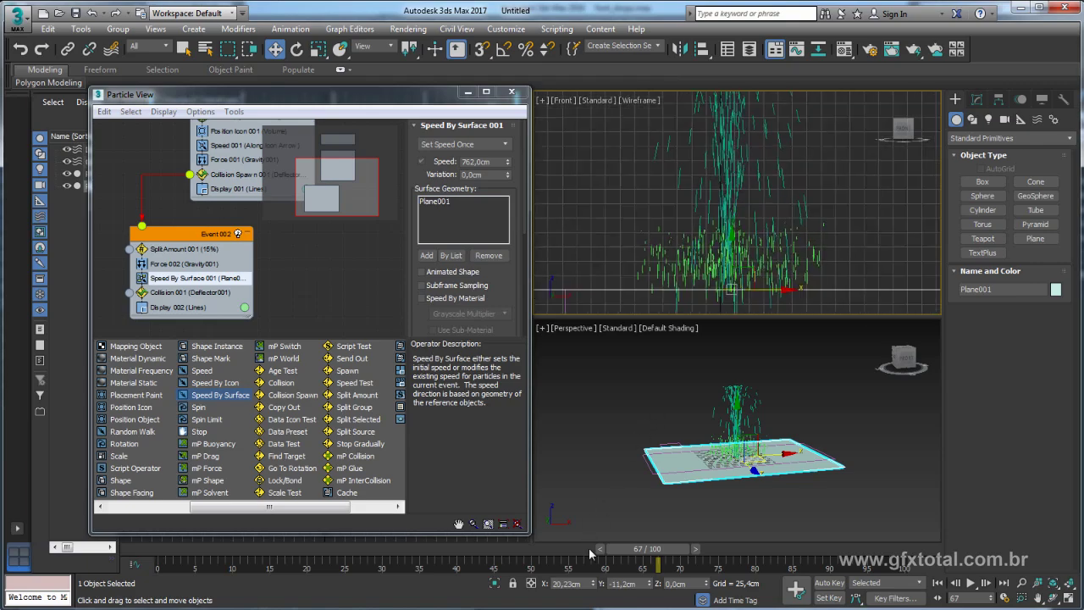
mouse_move(630, 549)
left_mouse_down()
mouse_move(795, 552)
mouse_move(745, 552)
left_mouse_up()
key("w")
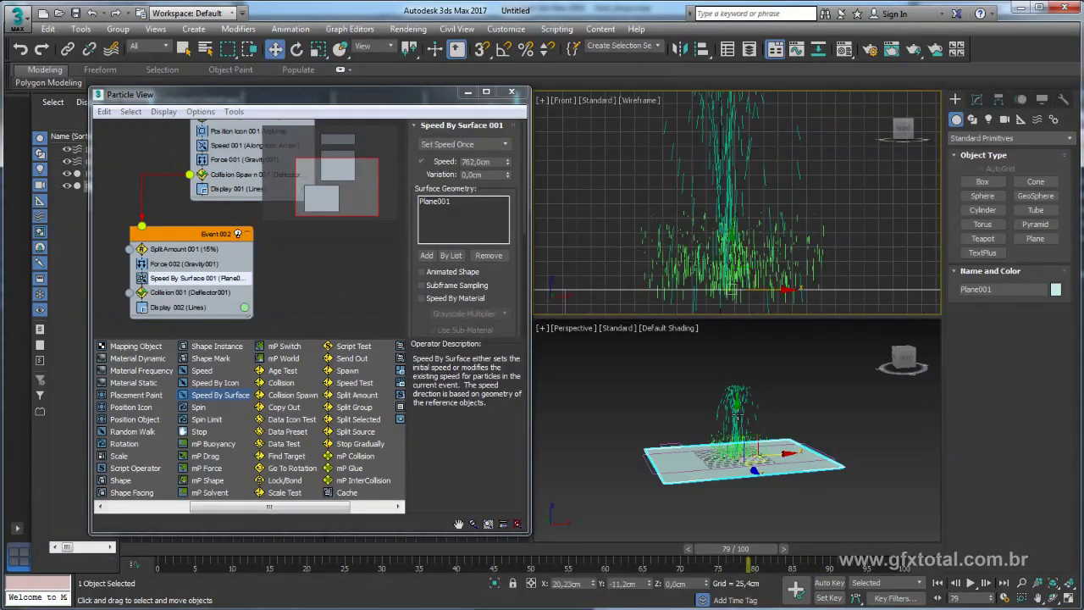
left_click(814, 454, "ctrl")
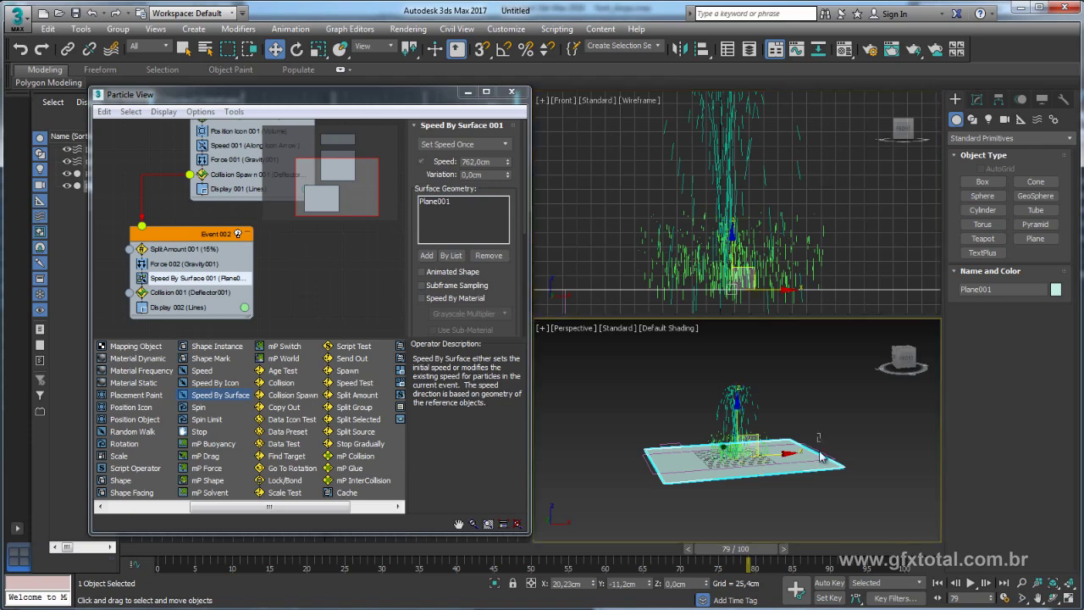
left_click(731, 253)
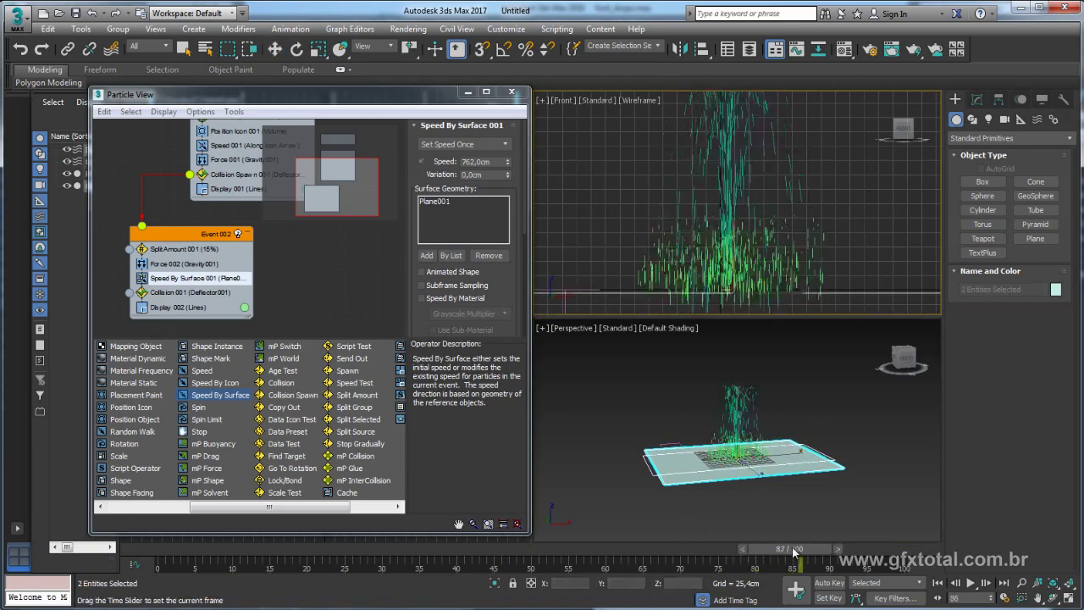
mouse_move(725, 551)
left_mouse_down()
mouse_move(382, 562)
mouse_move(567, 559)
left_mouse_up()
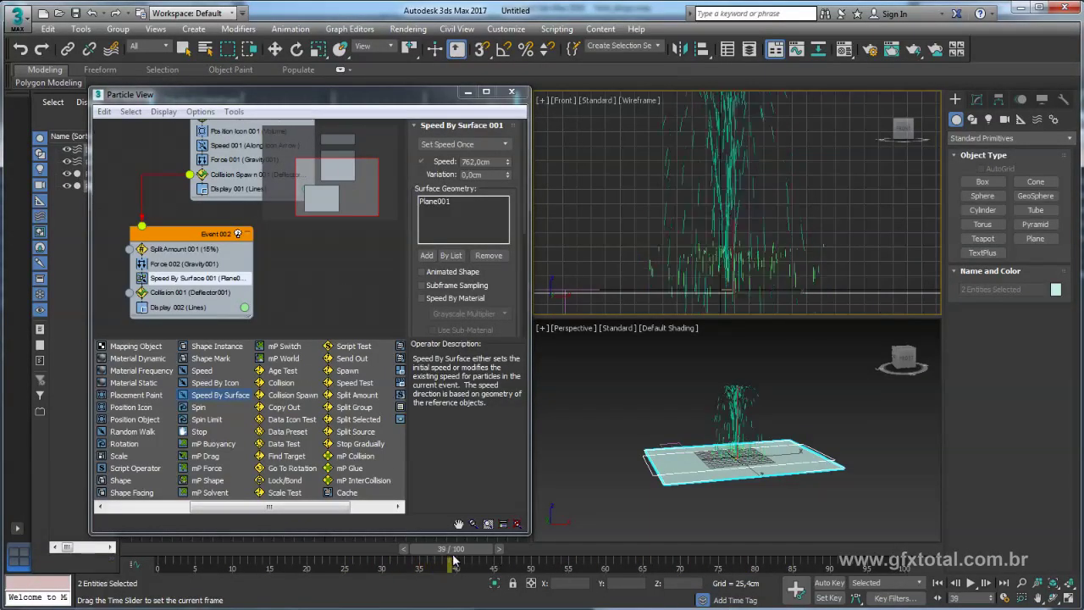
key("w")
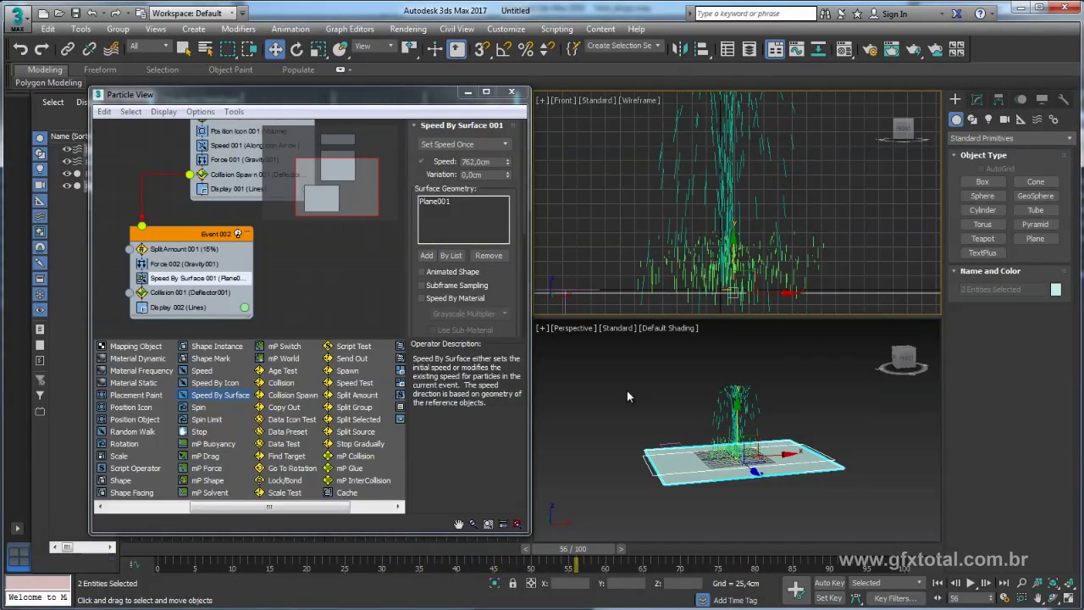
left_click_drag(590, 562, 687, 560)
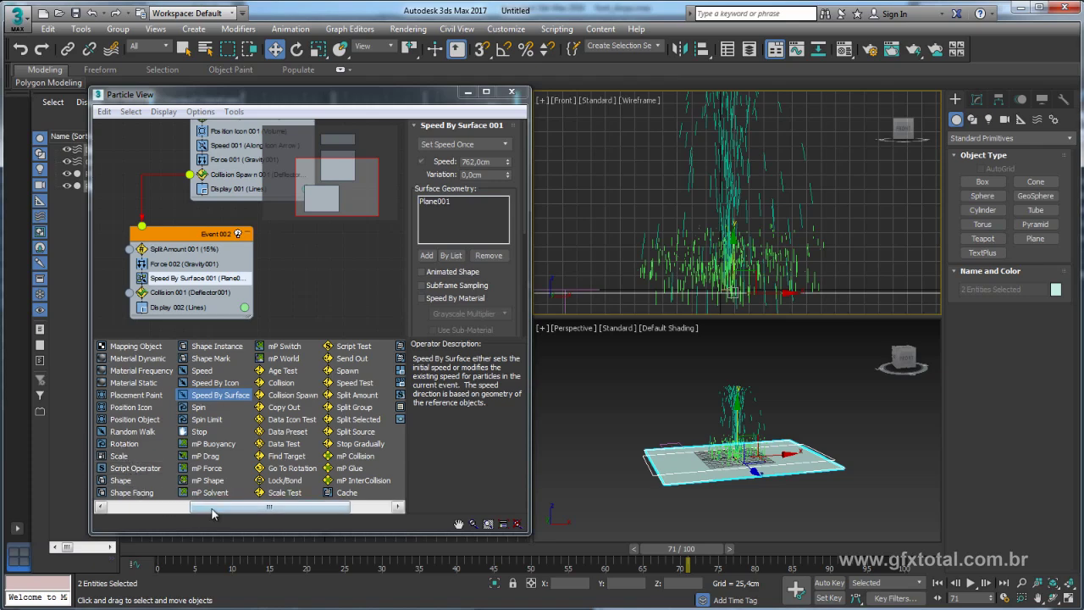
- Add a Delete operator to Event 002 removing particles by age, Life Span 20, Variation 10
left_click_drag(212, 507, 130, 507)
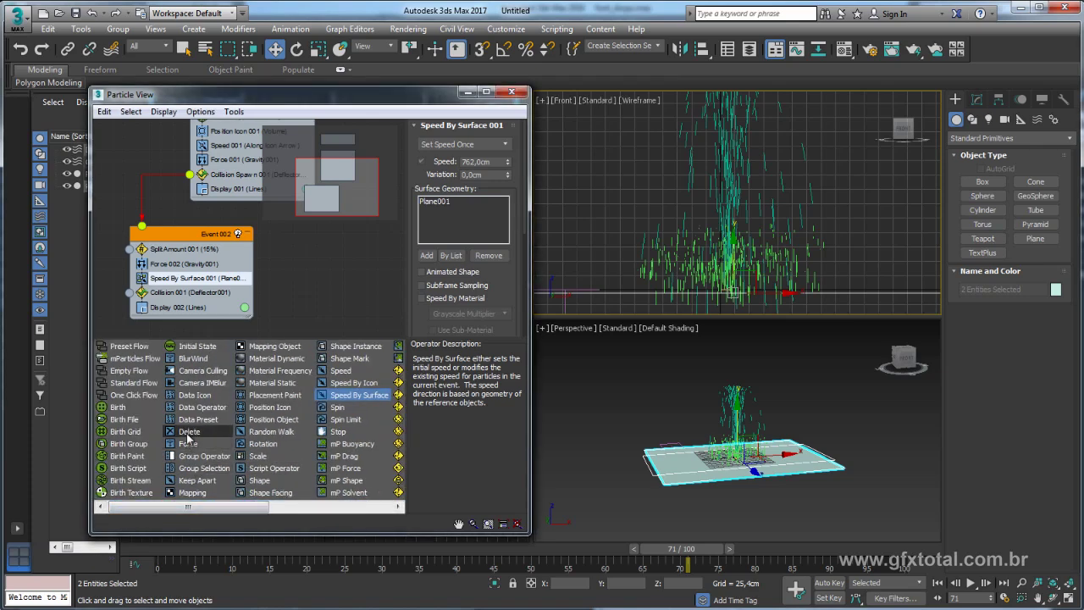
left_click_drag(188, 431, 175, 310)
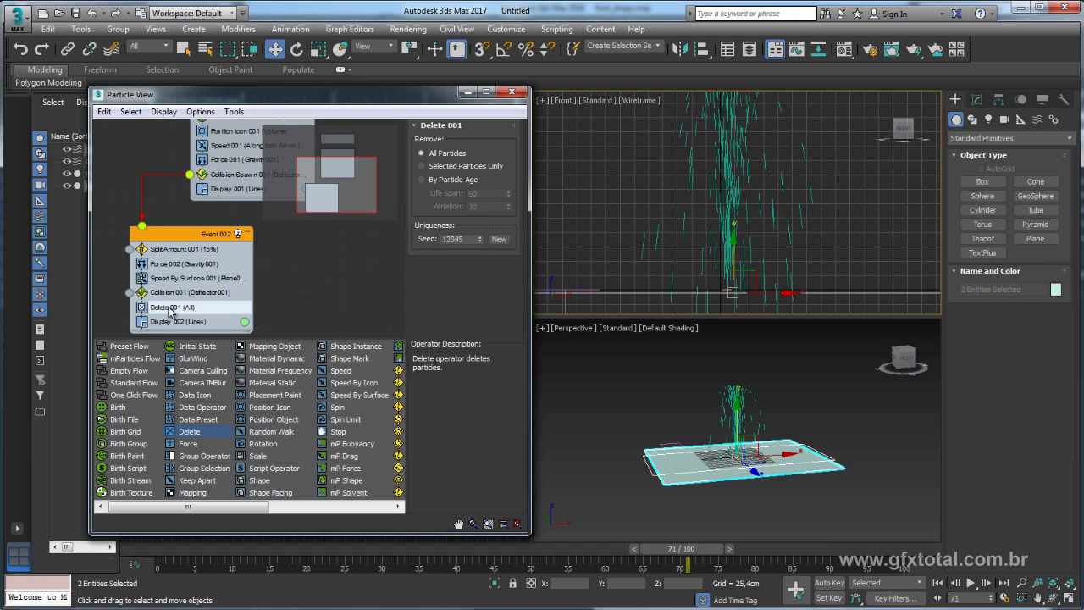
left_click(422, 180)
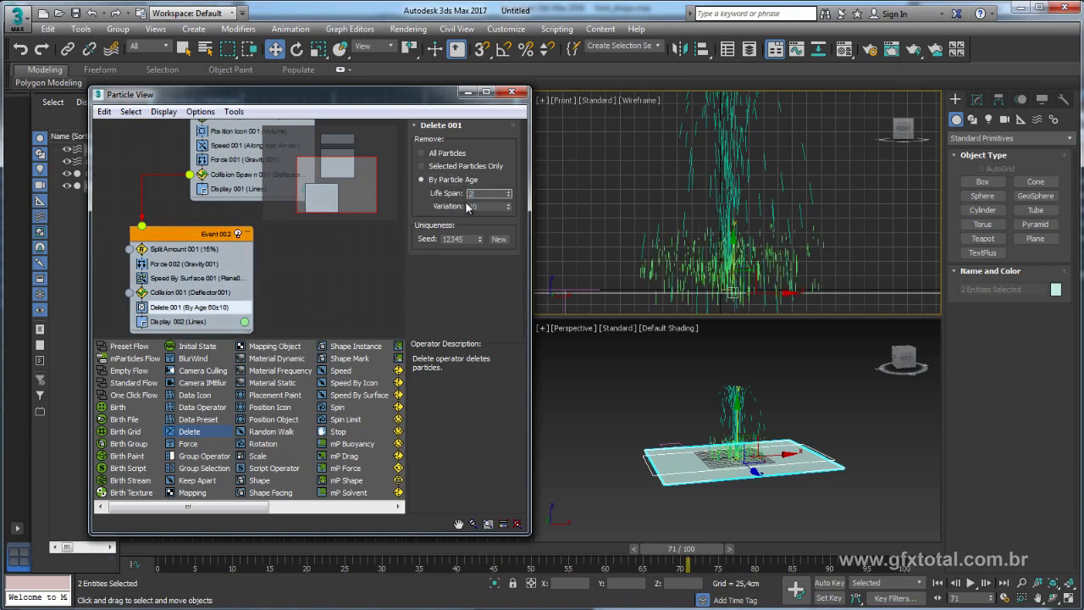
type("0")
key("Return")
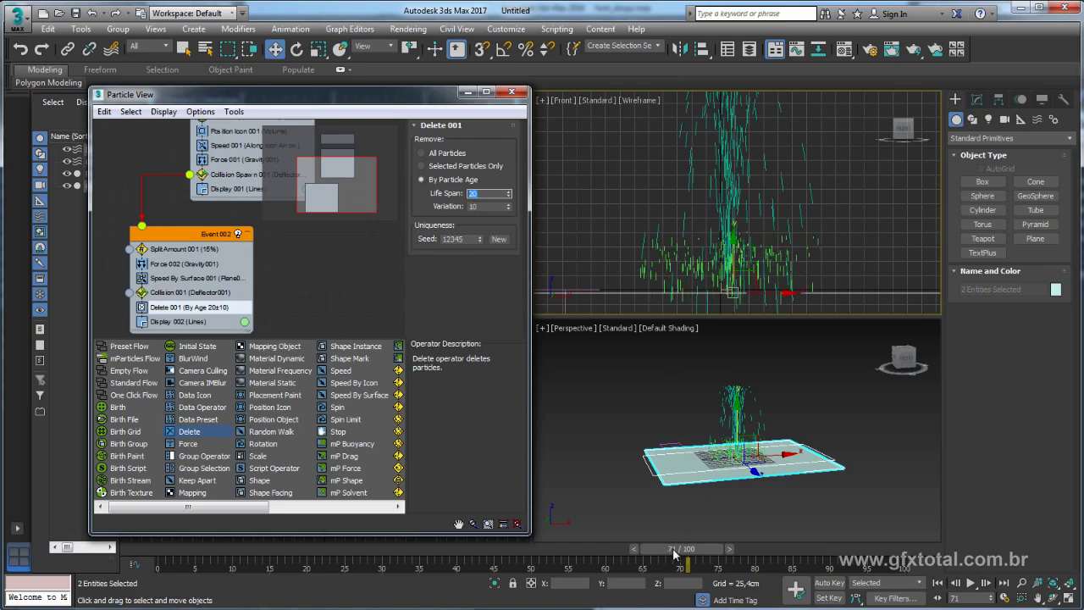
mouse_move(675, 552)
left_mouse_down()
mouse_move(362, 559)
mouse_move(653, 569)
mouse_move(449, 561)
left_mouse_up()
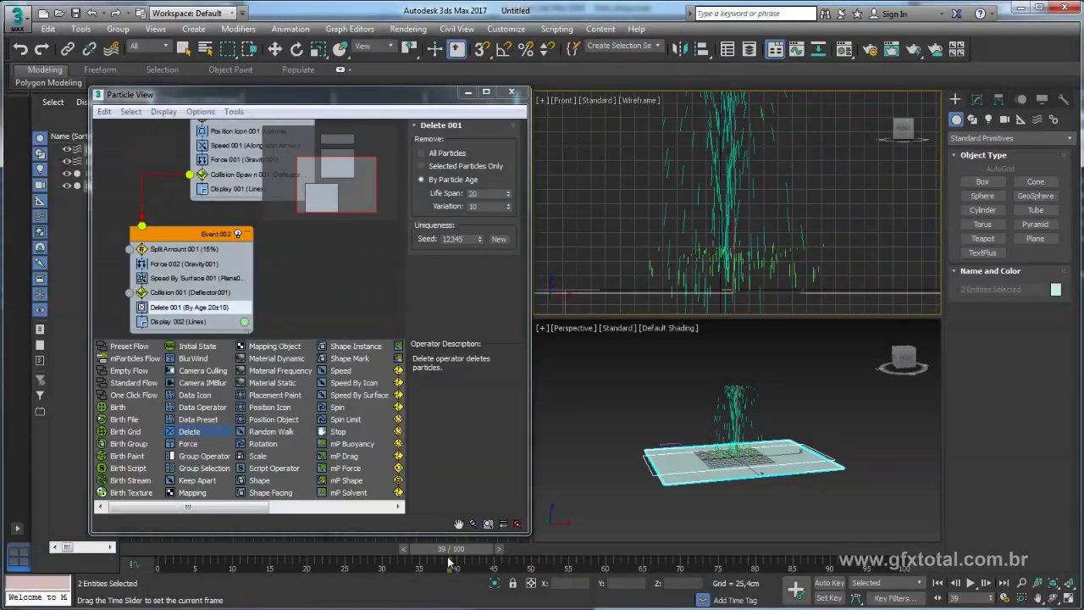
key("w")
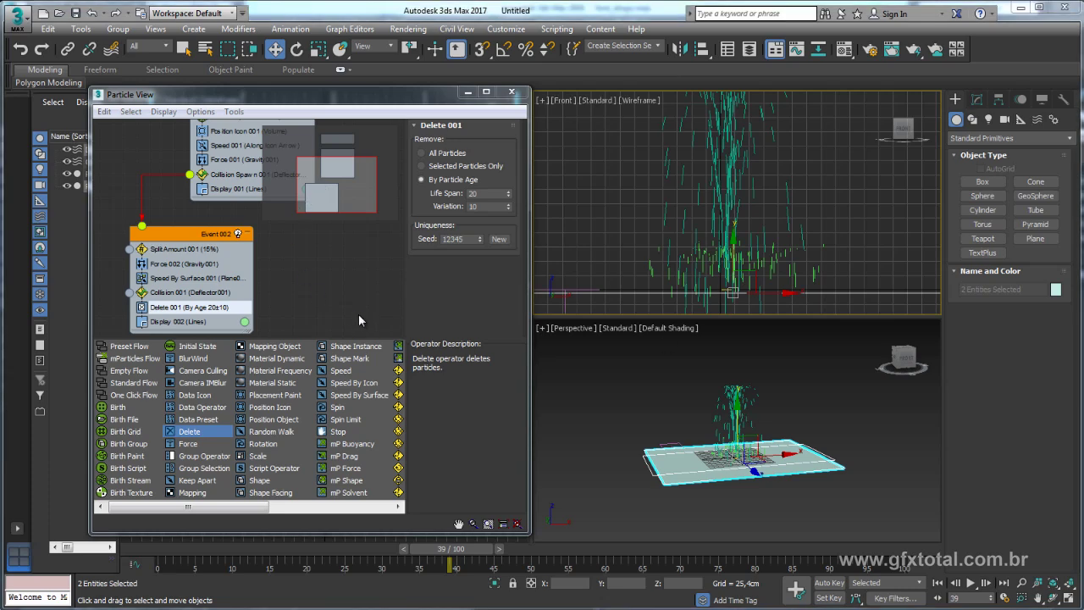
- Move Collision Spawn 001 below Display 001 in Event 001
scroll(254, 255, "up", 2)
scroll(249, 262, "up", 2)
scroll(243, 267, "up", 2)
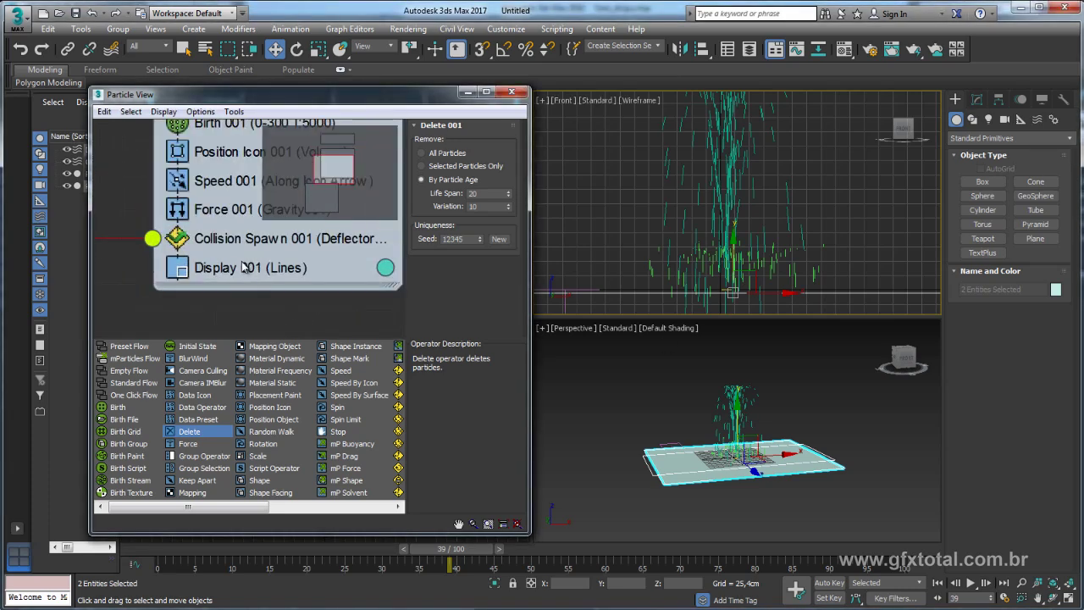
scroll(243, 267, "down", 2)
left_click_drag(227, 248, 227, 283)
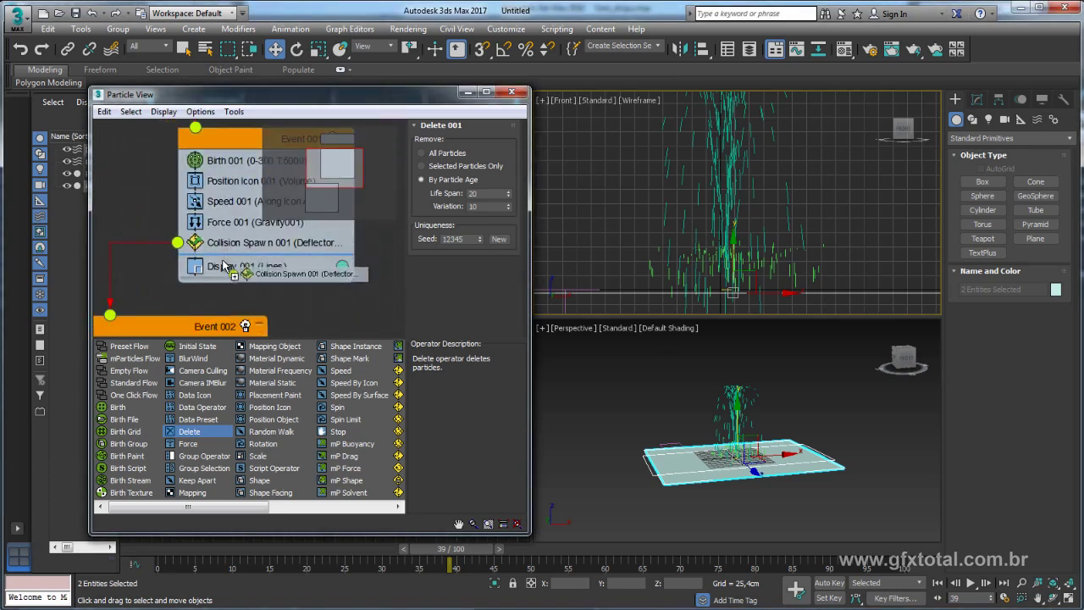
left_click(235, 266)
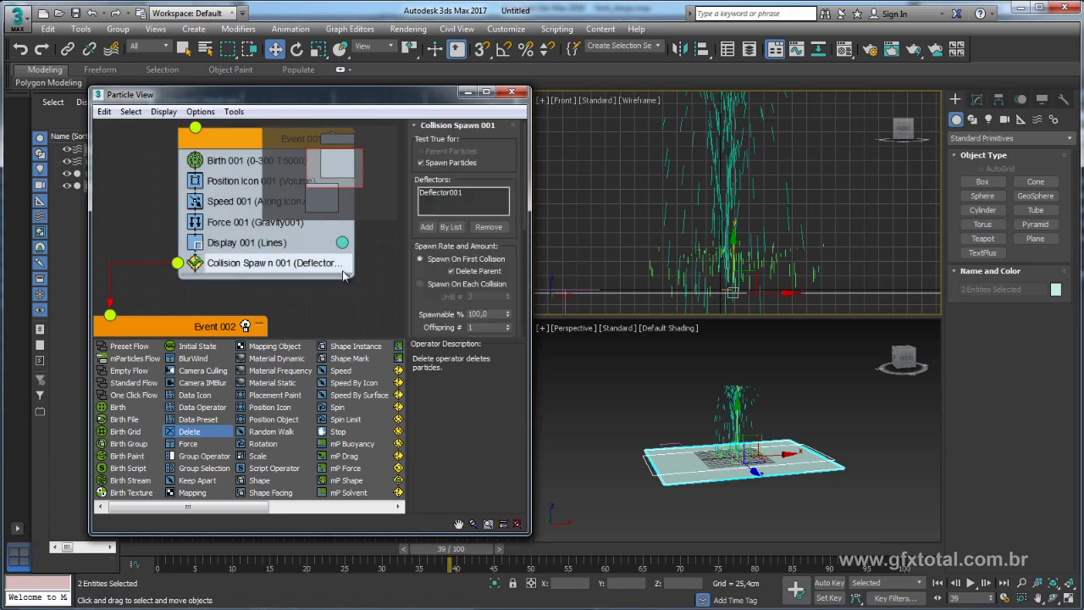
- Set Collision Spawn 001 to produce 9 offspring per collision
mouse_move(251, 274)
middle_mouse_down()
mouse_move(254, 240)
mouse_move(264, 239)
middle_mouse_up()
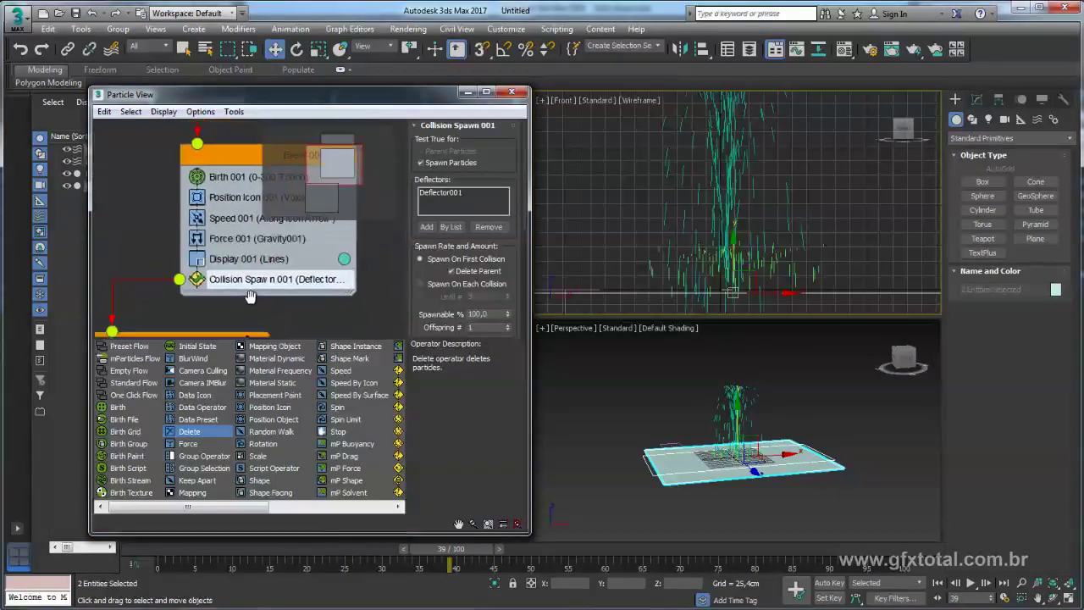
scroll(757, 443, "up", 3)
scroll(745, 436, "up", 2)
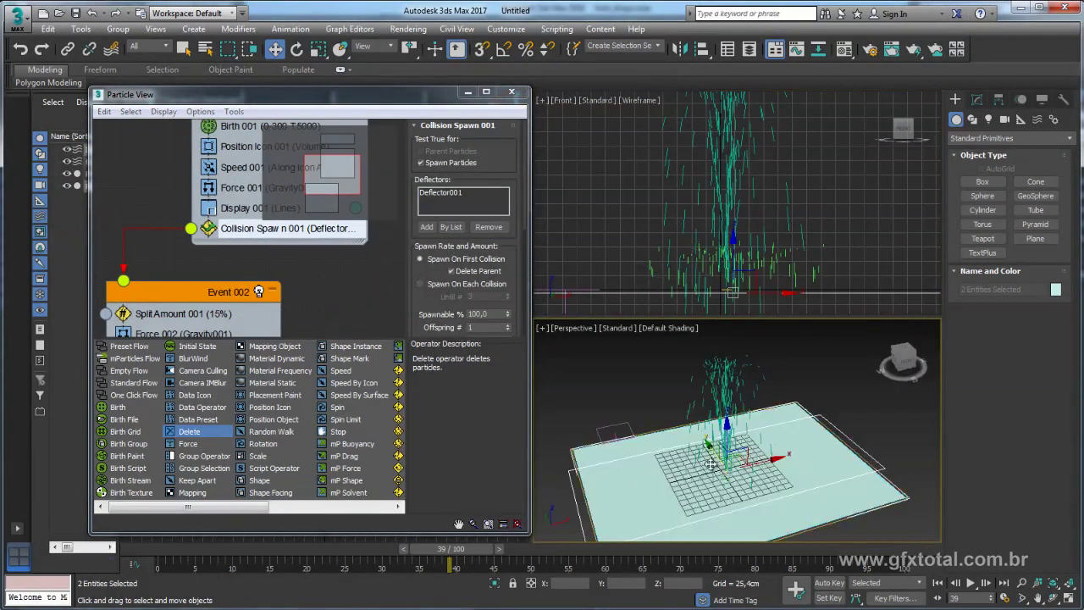
scroll(733, 427, "up", 3)
middle_click_drag(726, 424, 746, 398, "alt")
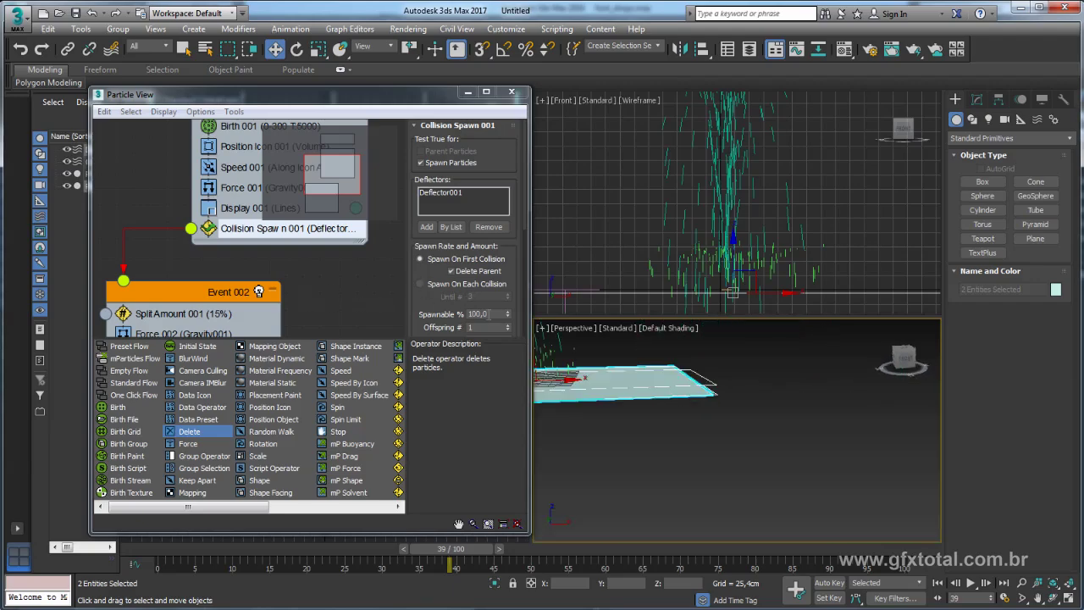
scroll(782, 404, "up", 1)
scroll(786, 404, "up", 3)
scroll(786, 407, "up", 2)
scroll(785, 419, "up", 2)
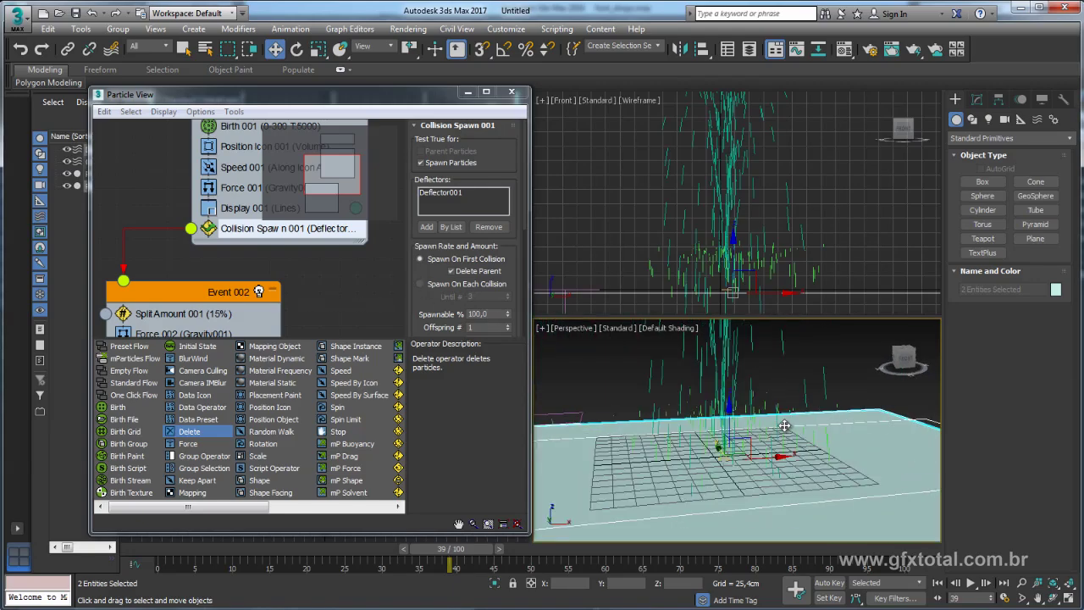
middle_click_drag(354, 272, 311, 272)
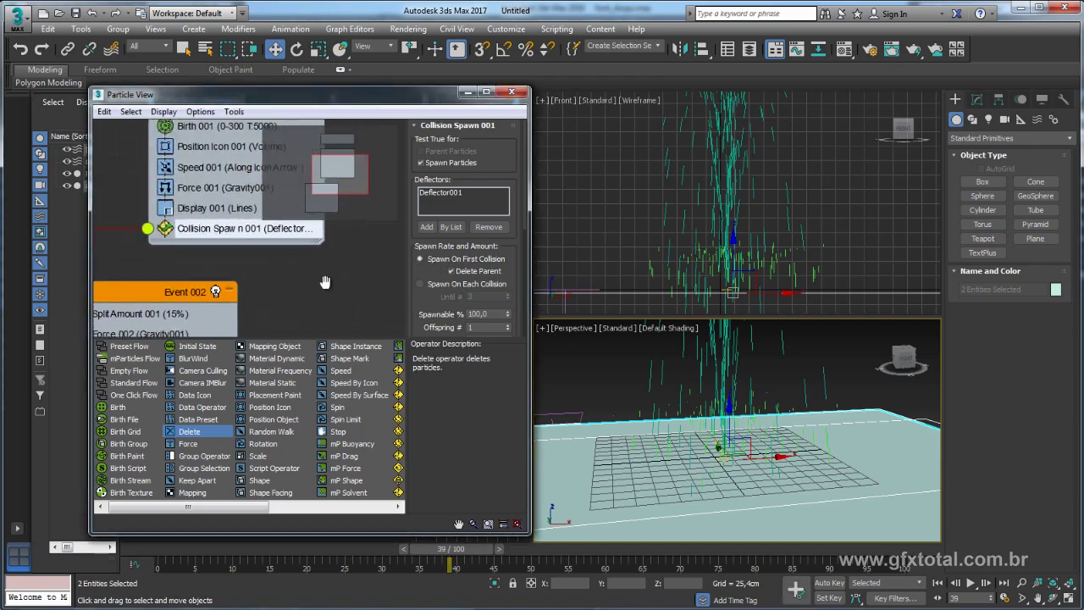
scroll(325, 282, "down", 1)
left_click_drag(437, 272, 437, 170)
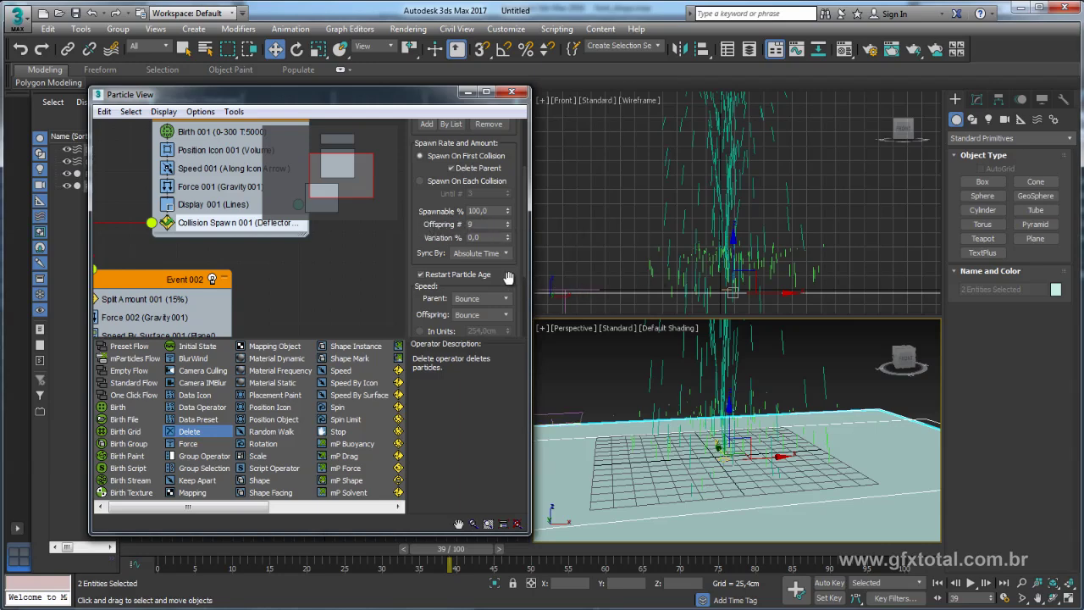
- Raise Collision Spawn 001's divergence from 12 to 14 and preview at frame 32
scroll(508, 278, "down", 2)
scroll(429, 260, "down", 1)
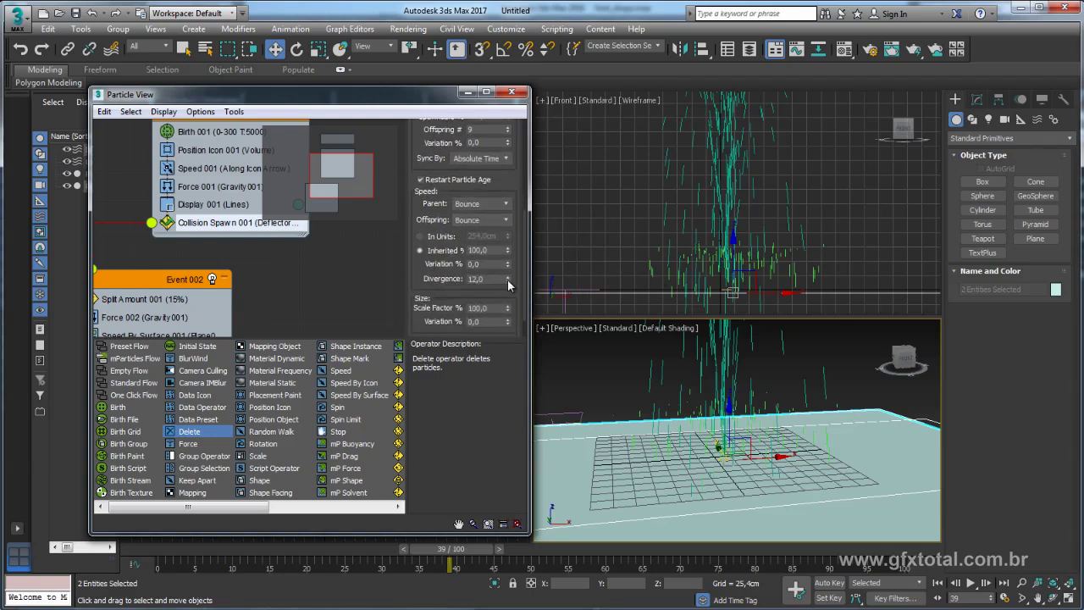
left_click(507, 276)
left_click(507, 276)
mouse_move(498, 557)
left_mouse_down()
mouse_move(407, 549)
mouse_move(596, 549)
mouse_move(502, 563)
left_mouse_up()
key("w")
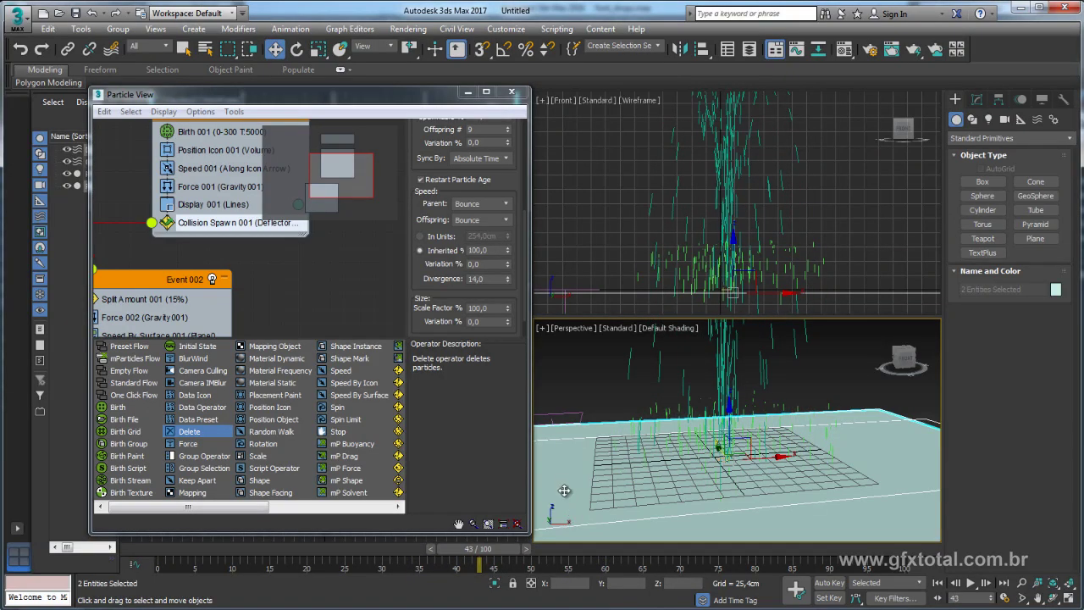
middle_click_drag(564, 490, 575, 471, "alt")
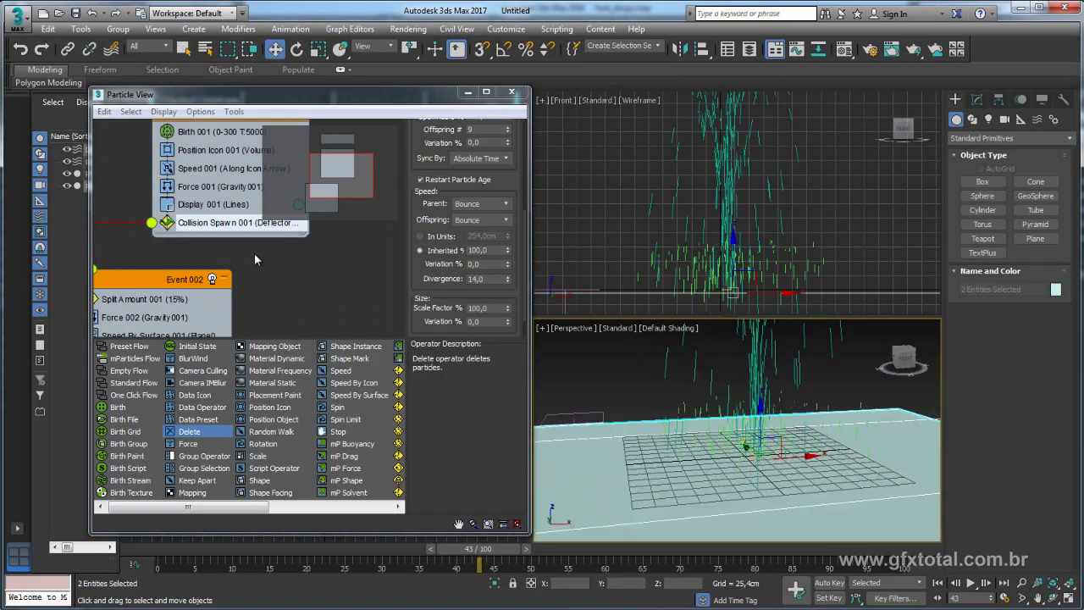
middle_click_drag(269, 283, 329, 227)
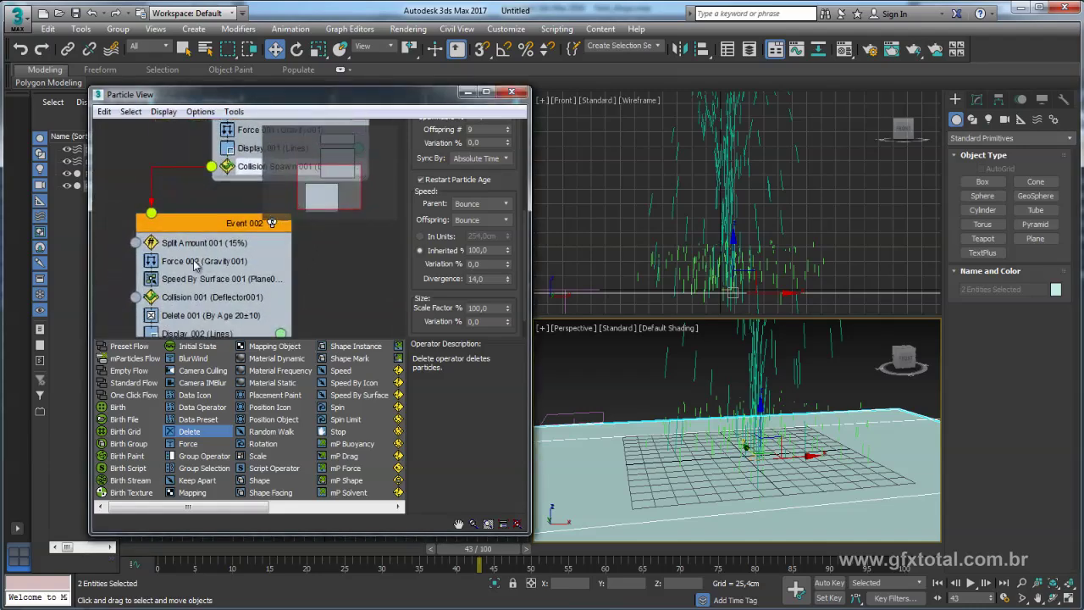
- Place Speed By Surface 001 above Force 002, set Divergence to 6.0, and open Display 002's colour picker
left_click_drag(188, 283, 200, 266)
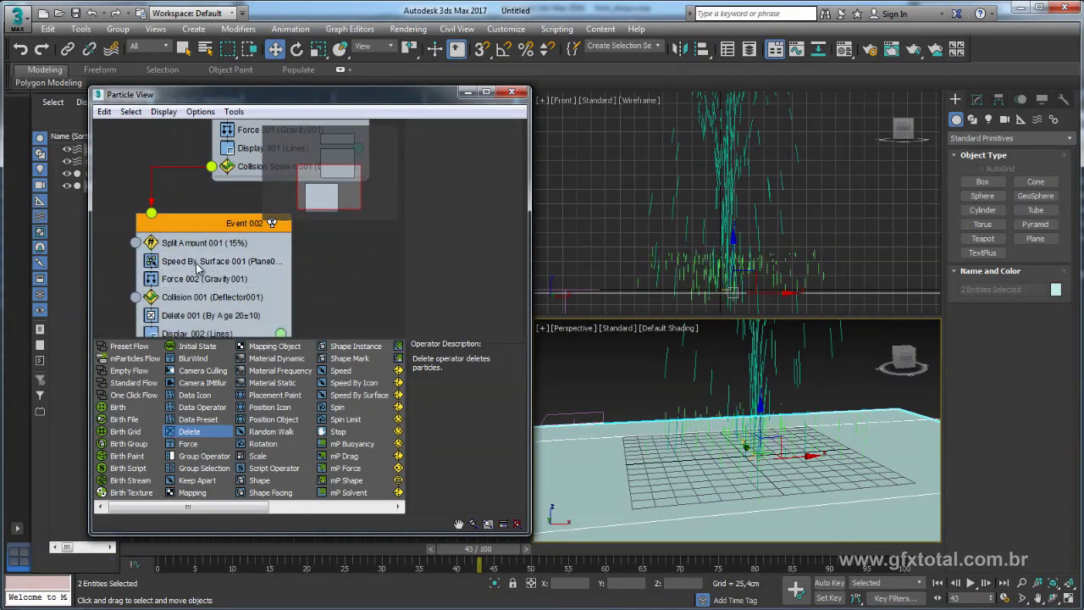
left_click(197, 267)
left_click_drag(525, 282, 513, 179)
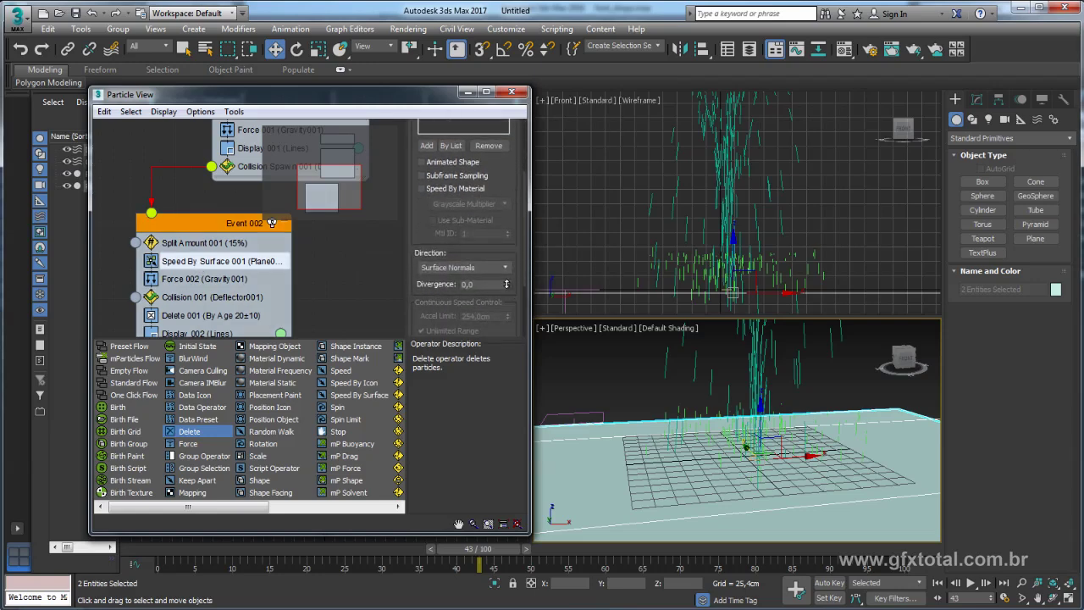
left_click_drag(506, 284, 511, 278)
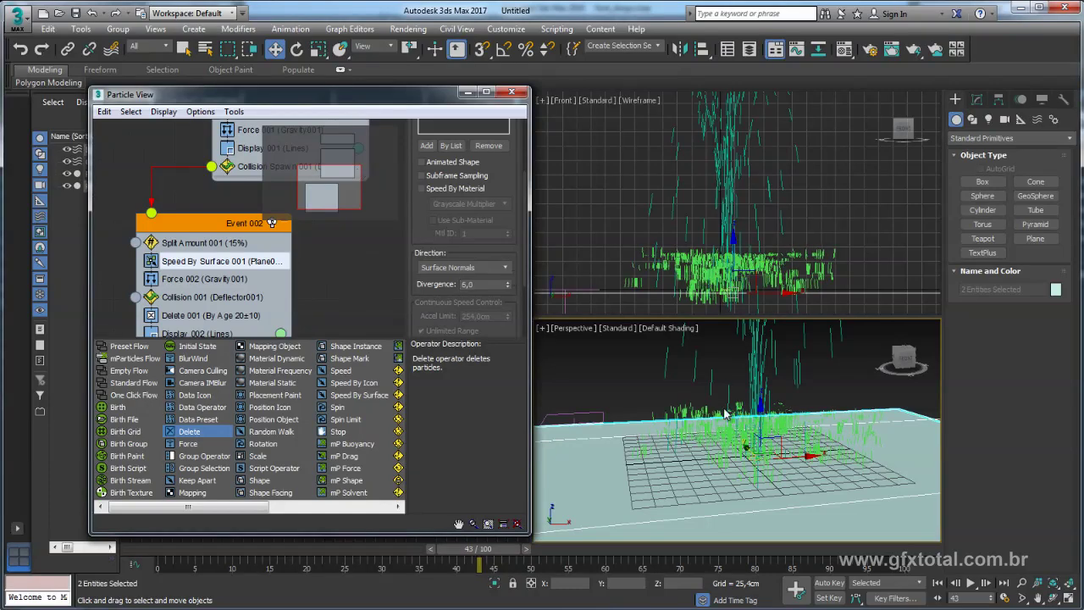
left_click_drag(477, 559, 463, 559)
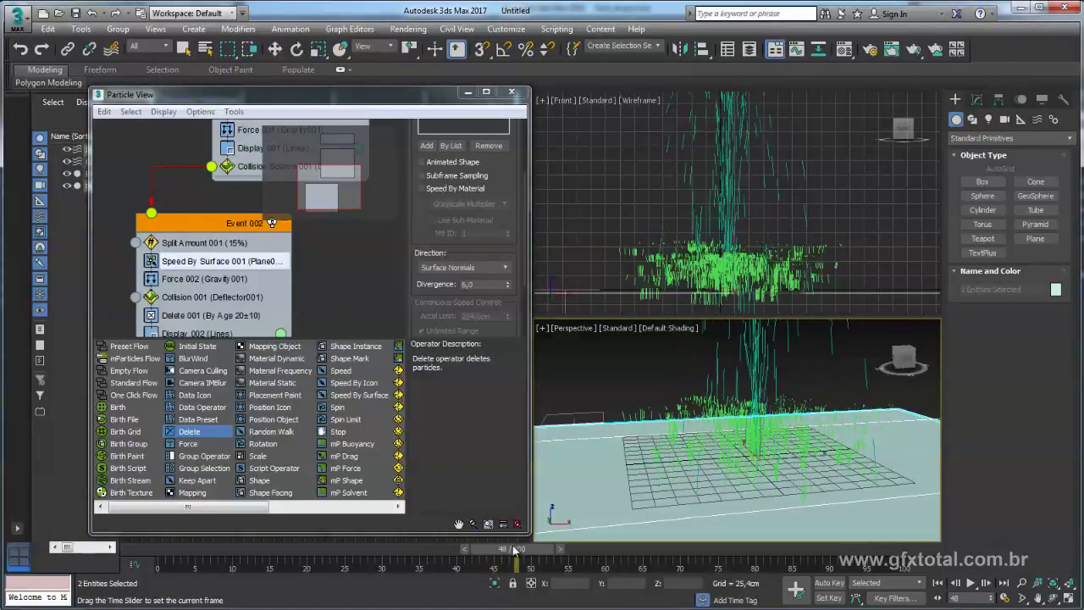
left_click(280, 333)
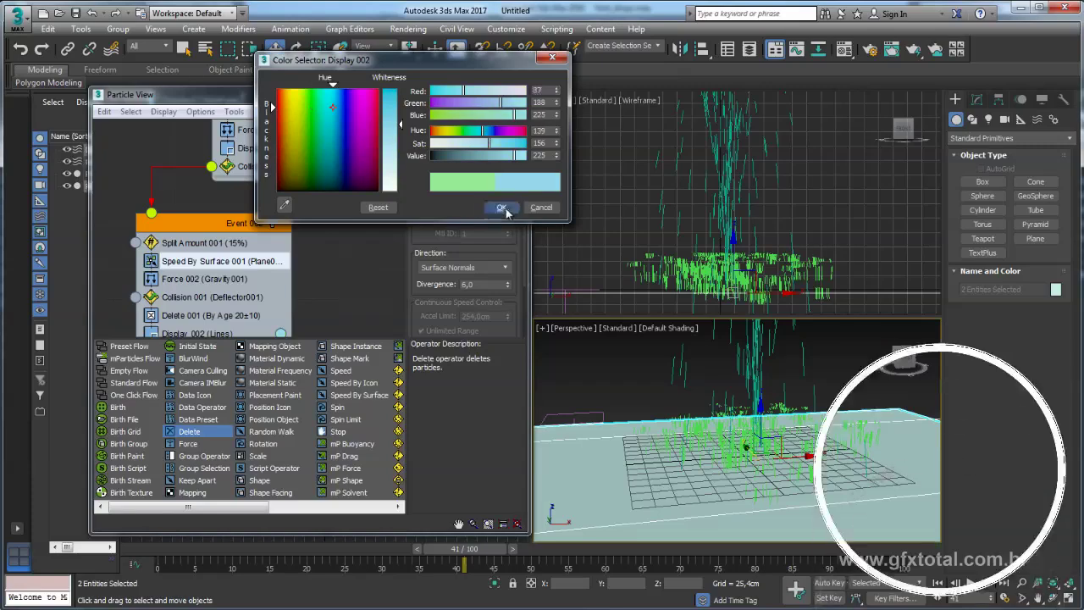
- Accept the light blue Display 002 colour, hide Plane001, and scrub to frame 25 to check
left_click(502, 207)
left_click(586, 493)
right_click(586, 493)
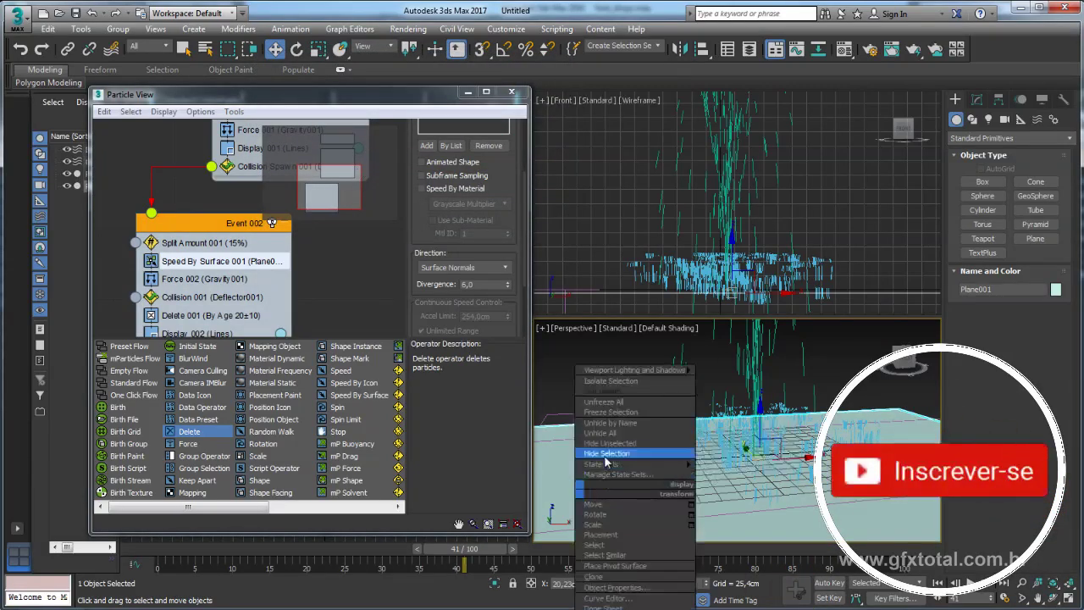
left_click(607, 453)
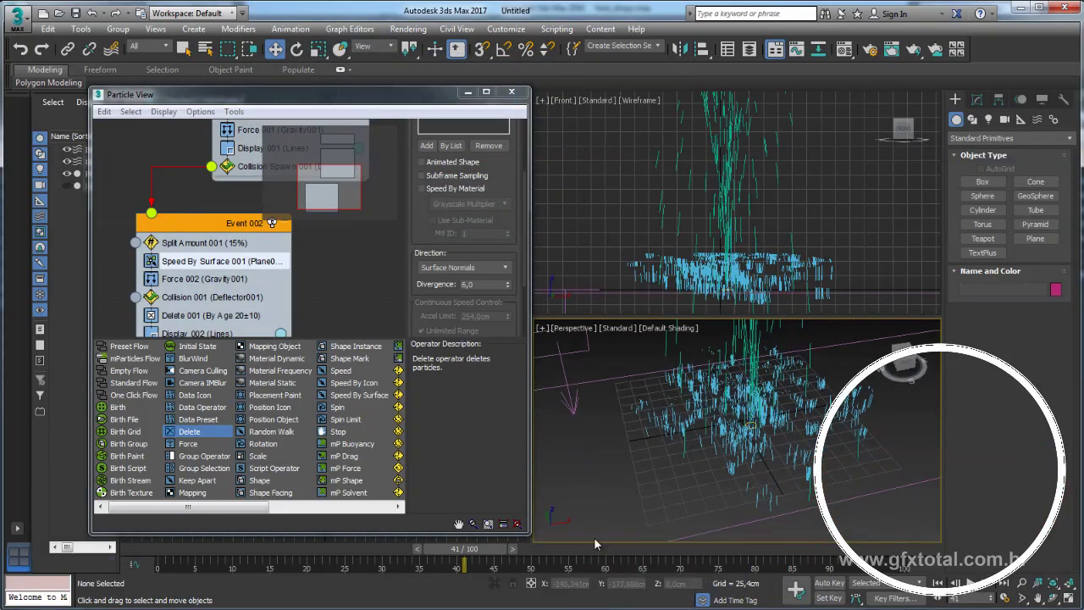
mouse_move(464, 548)
left_mouse_down()
mouse_move(343, 547)
mouse_move(522, 566)
mouse_move(899, 553)
left_mouse_up()
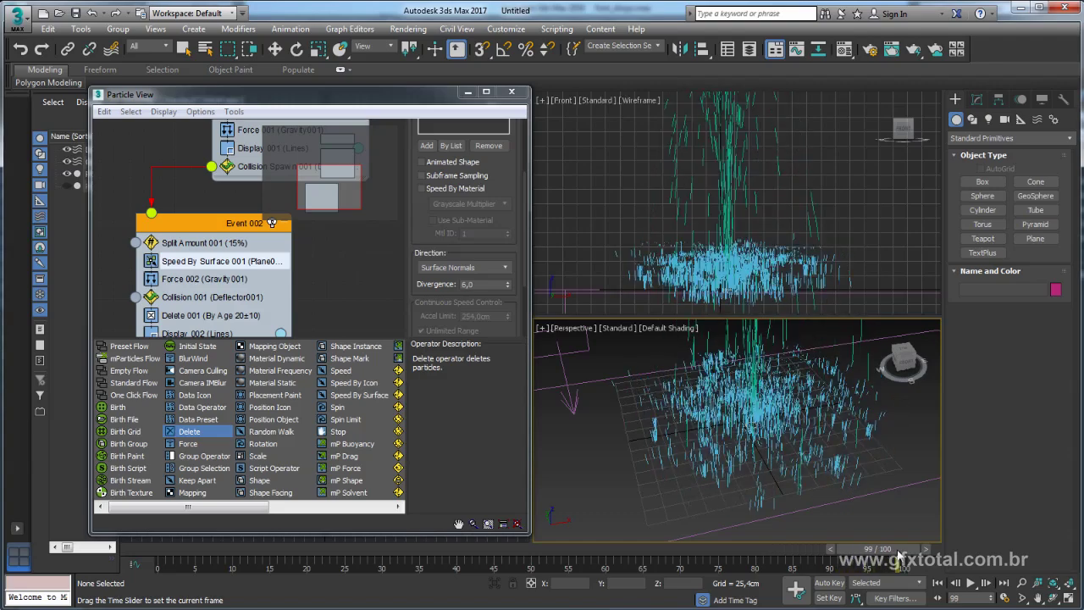
- Set Delete 001's Life Span in Event 002 to 10 and preview frames 30 to 58
key("w")
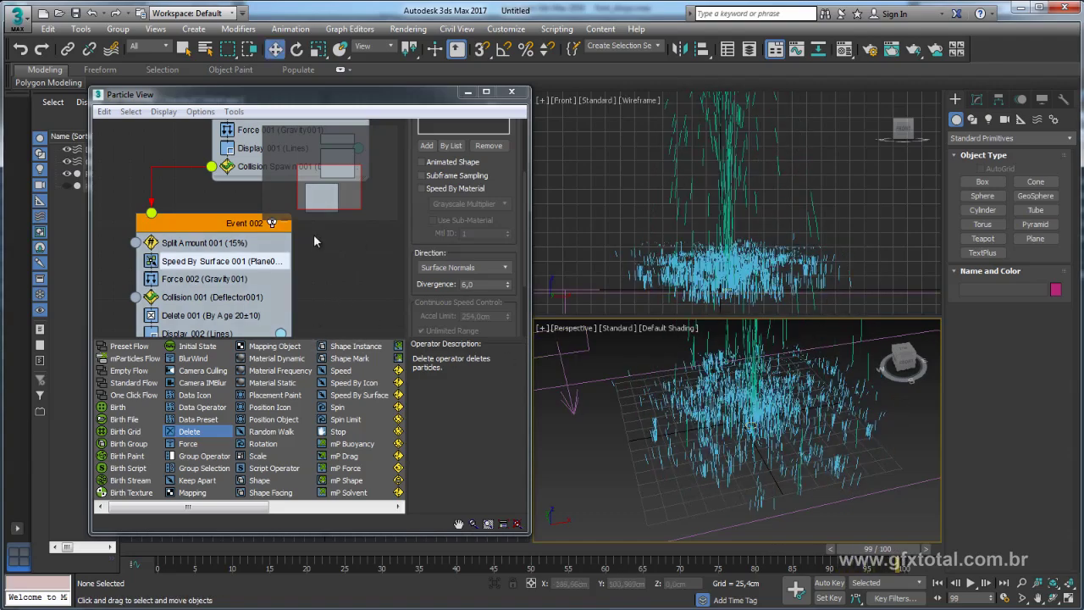
middle_click_drag(314, 234, 320, 205)
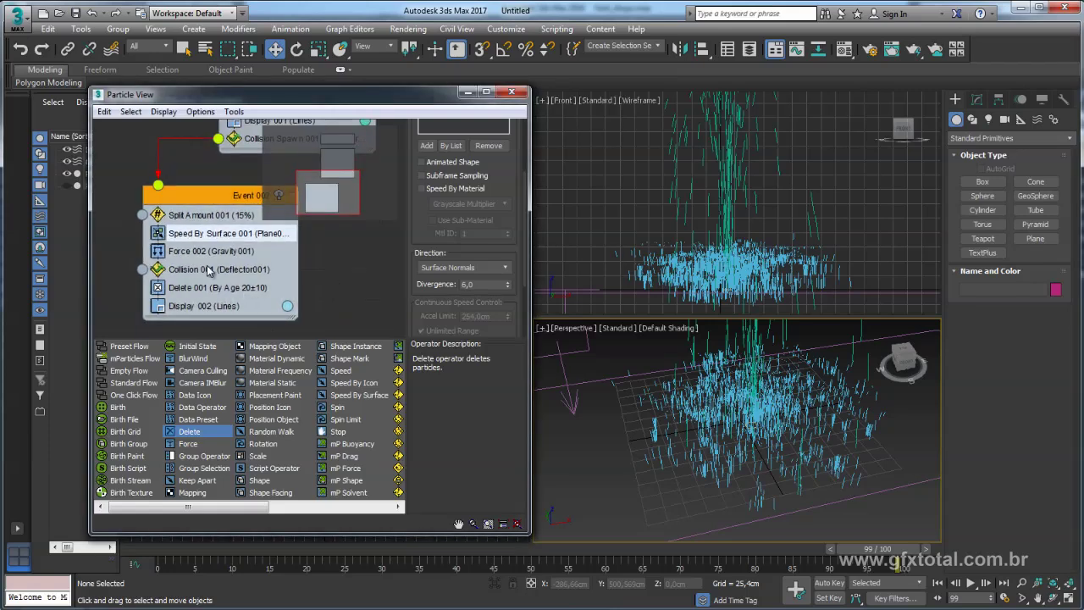
left_click(225, 289)
type("10")
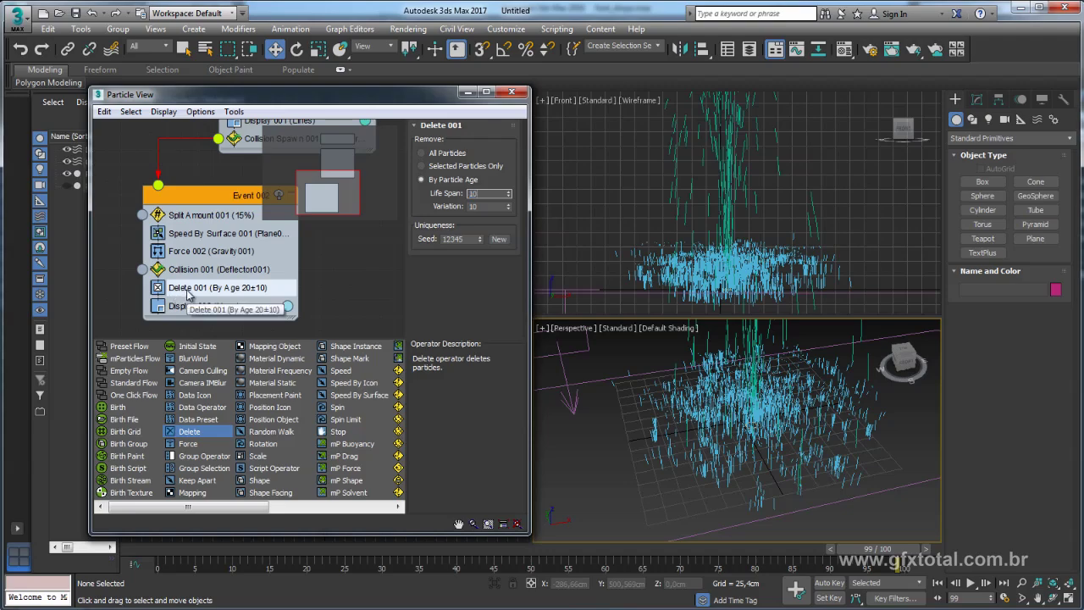
key("Return")
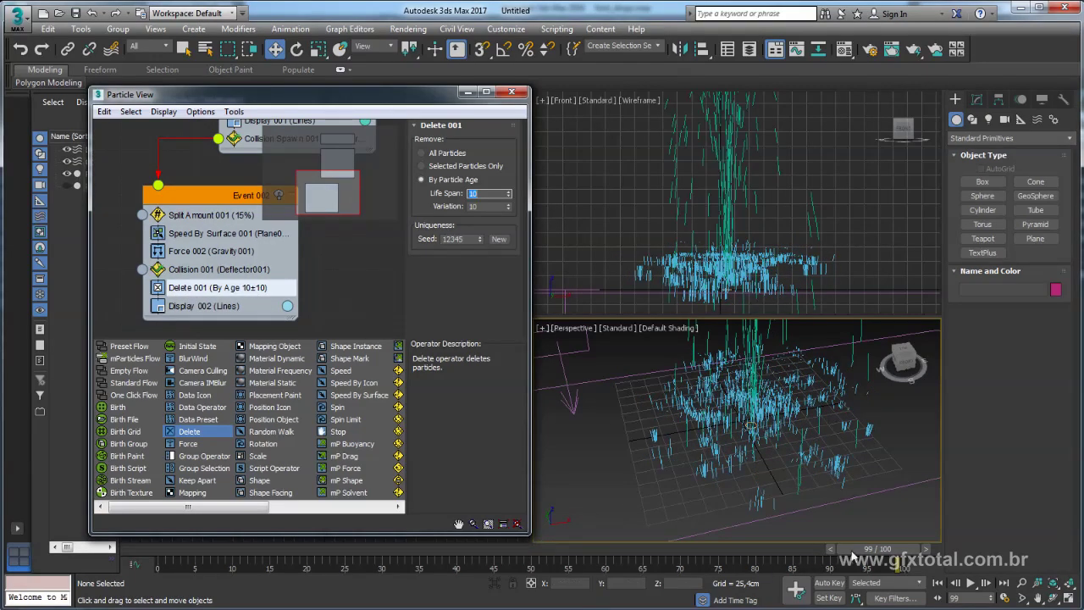
left_click_drag(853, 553, 370, 566)
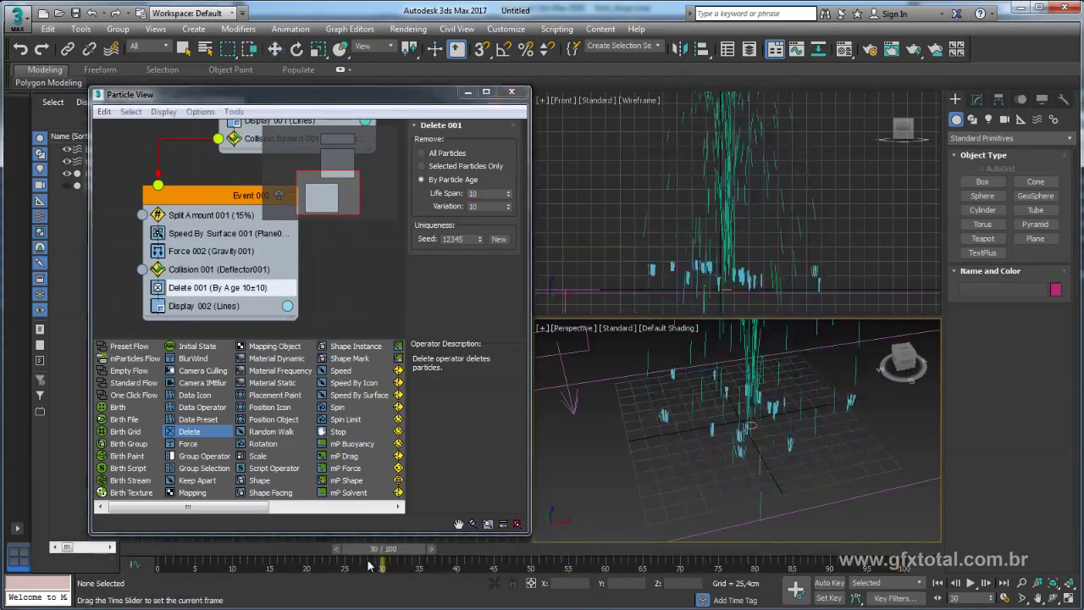
left_click_drag(370, 566, 532, 566)
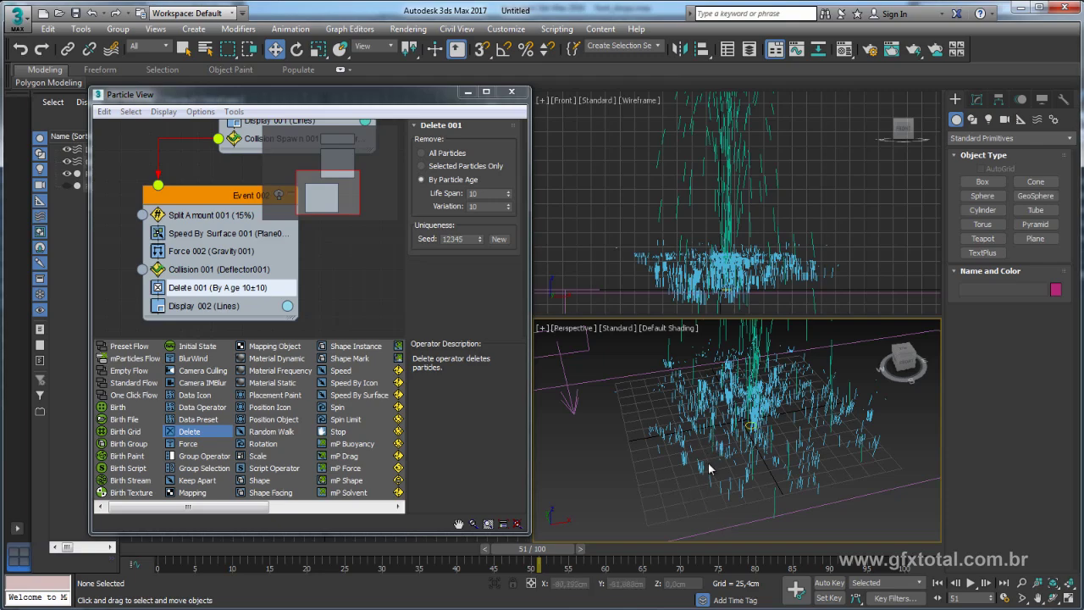
left_click_drag(532, 557, 653, 559)
- Widen Speed By Surface 001's Divergence to 11.5
key("w")
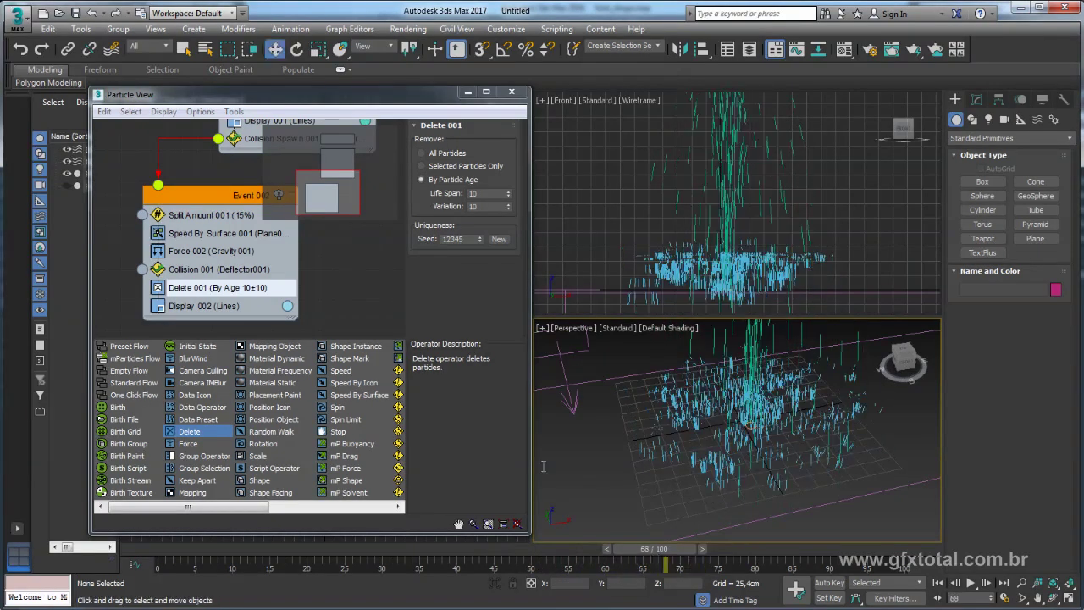
left_click(196, 235)
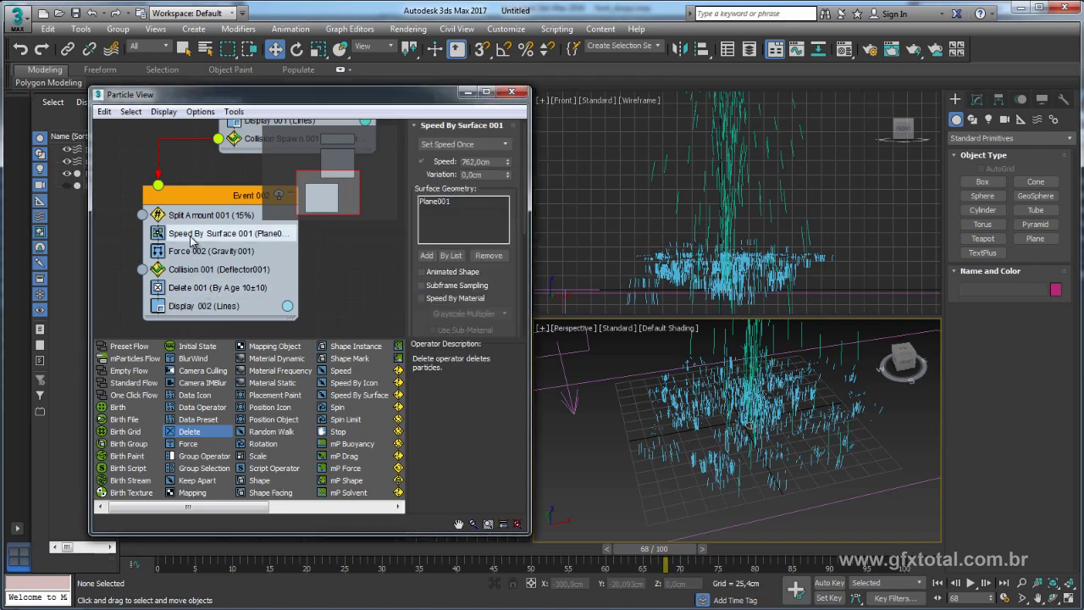
scroll(513, 279, "down", 3)
scroll(513, 271, "down", 3)
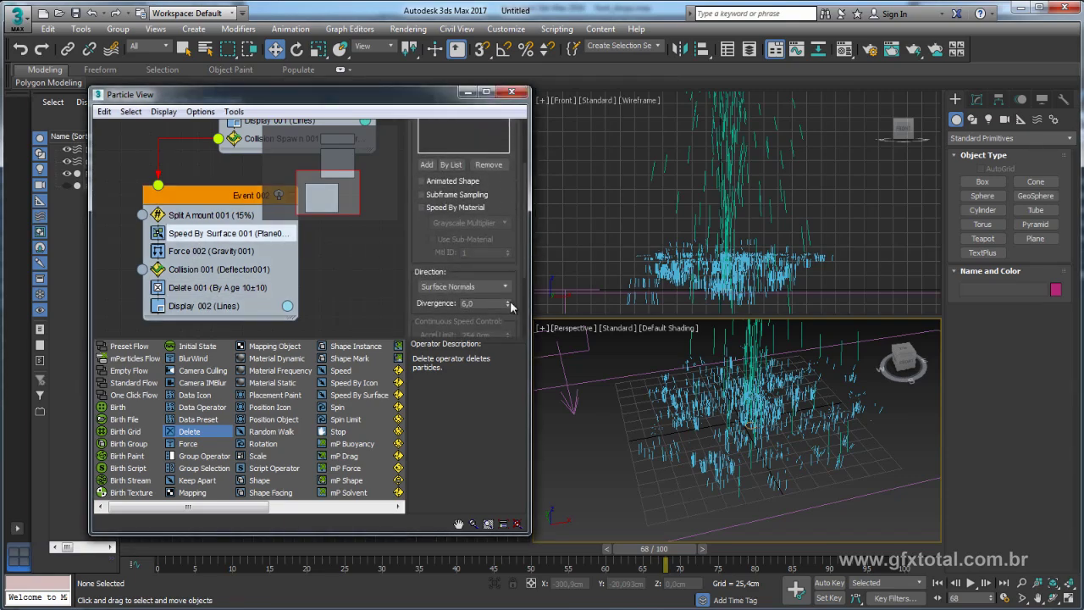
left_click_drag(509, 301, 508, 271)
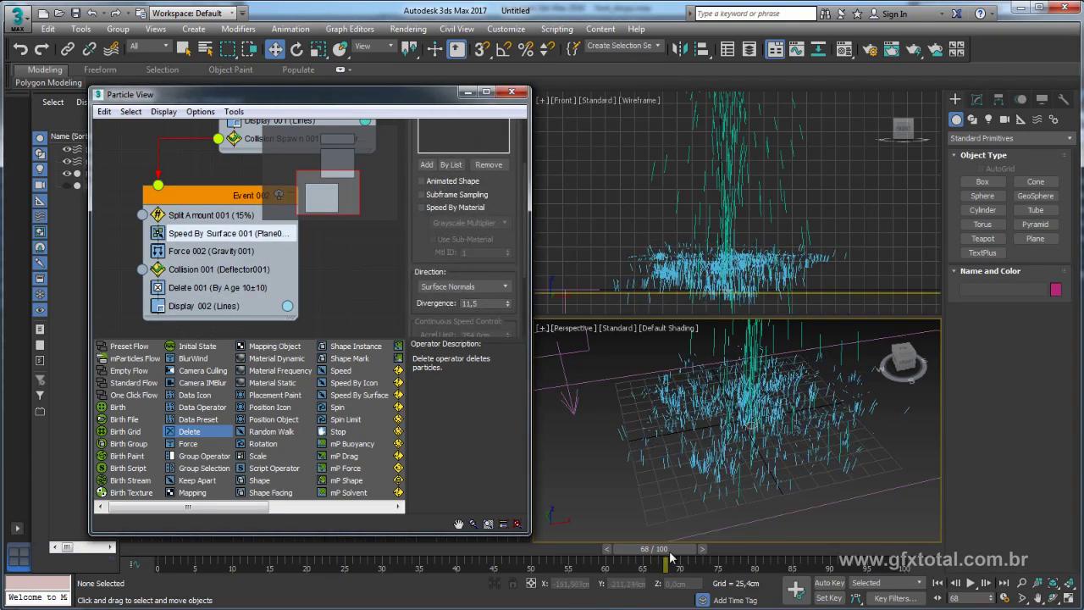
mouse_move(670, 556)
left_mouse_down()
mouse_move(396, 565)
mouse_move(433, 565)
left_mouse_up()
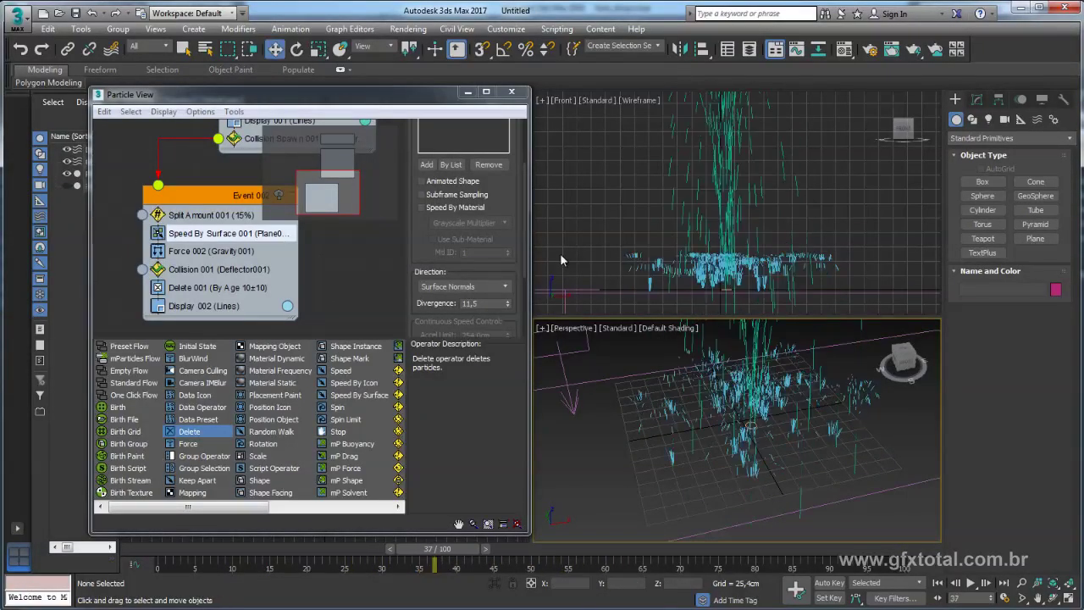
- Add 0.533cm speed Variation, lower Speed to about 267cm, and play the animation
left_click_drag(505, 184, 510, 307)
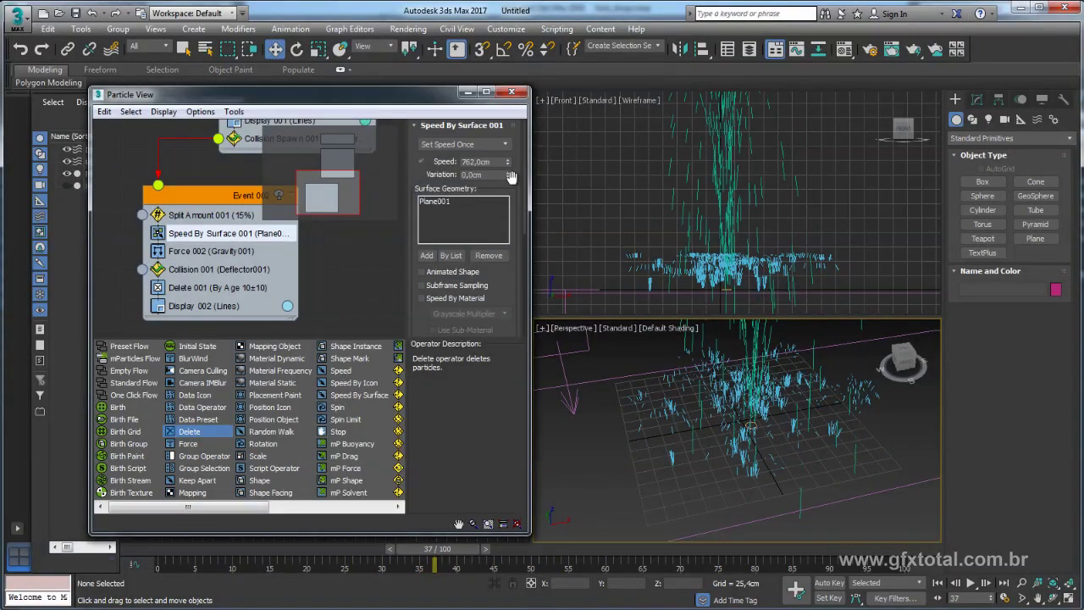
mouse_move(507, 174)
left_mouse_down()
mouse_move(506, 161)
mouse_move(511, 179)
left_mouse_up()
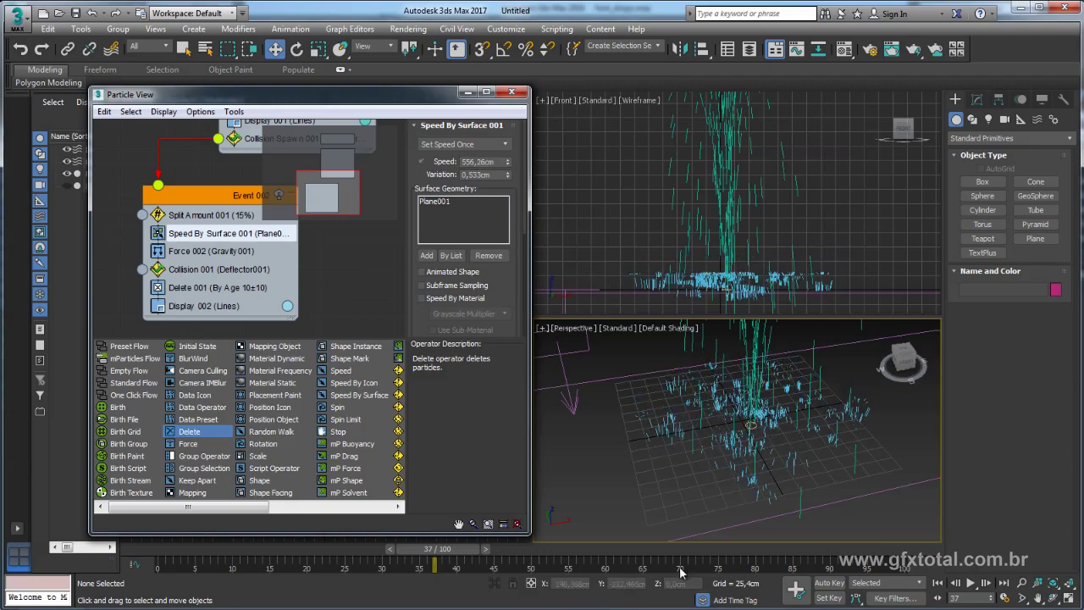
mouse_move(481, 552)
left_mouse_down()
mouse_move(572, 559)
mouse_move(471, 560)
left_mouse_up()
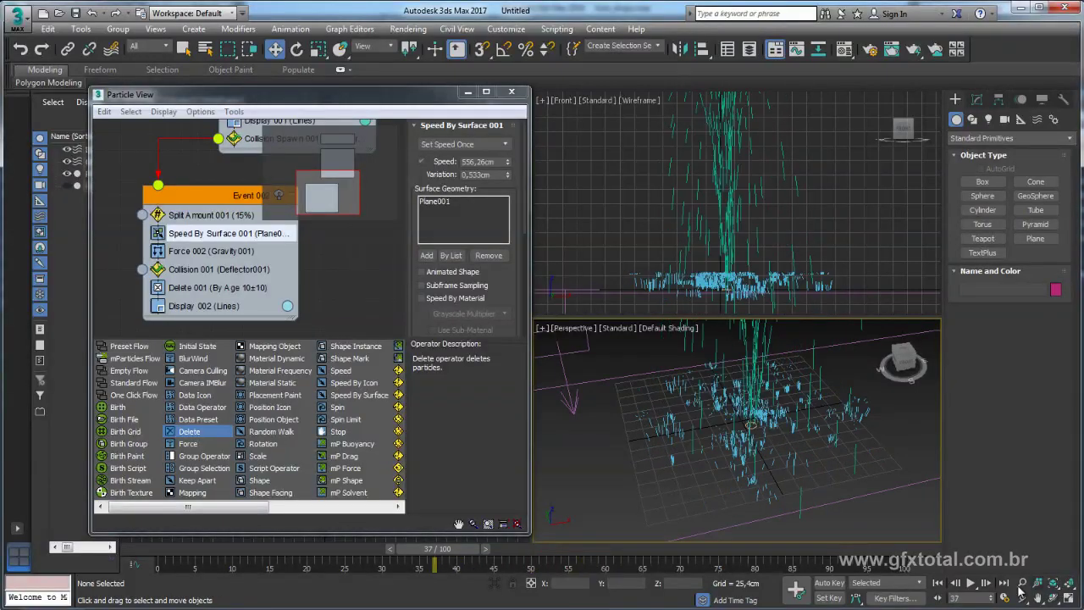
left_click(971, 584)
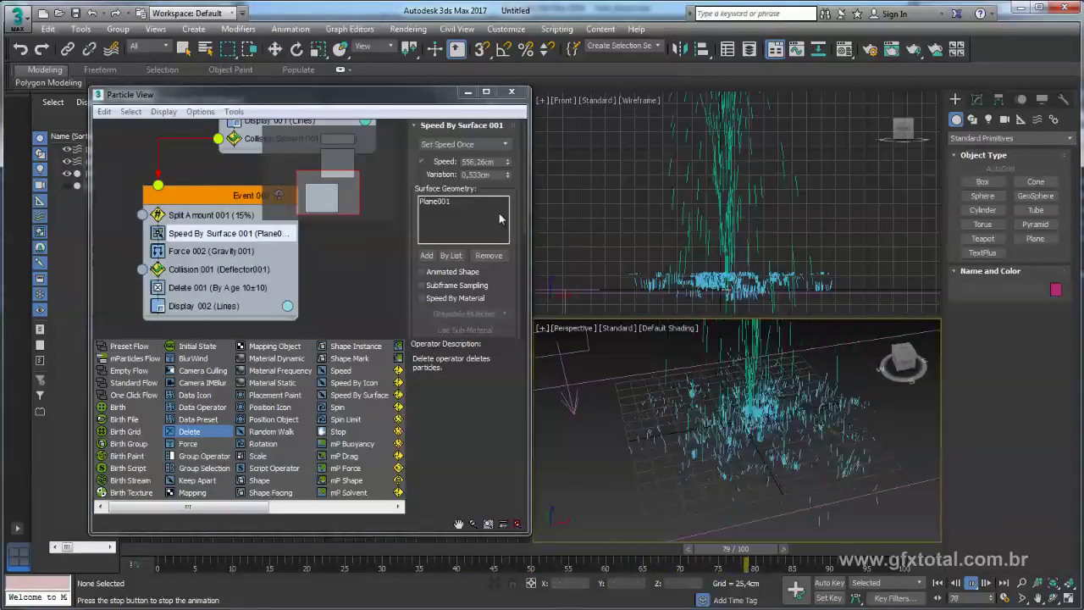
left_click_drag(507, 162, 506, 254)
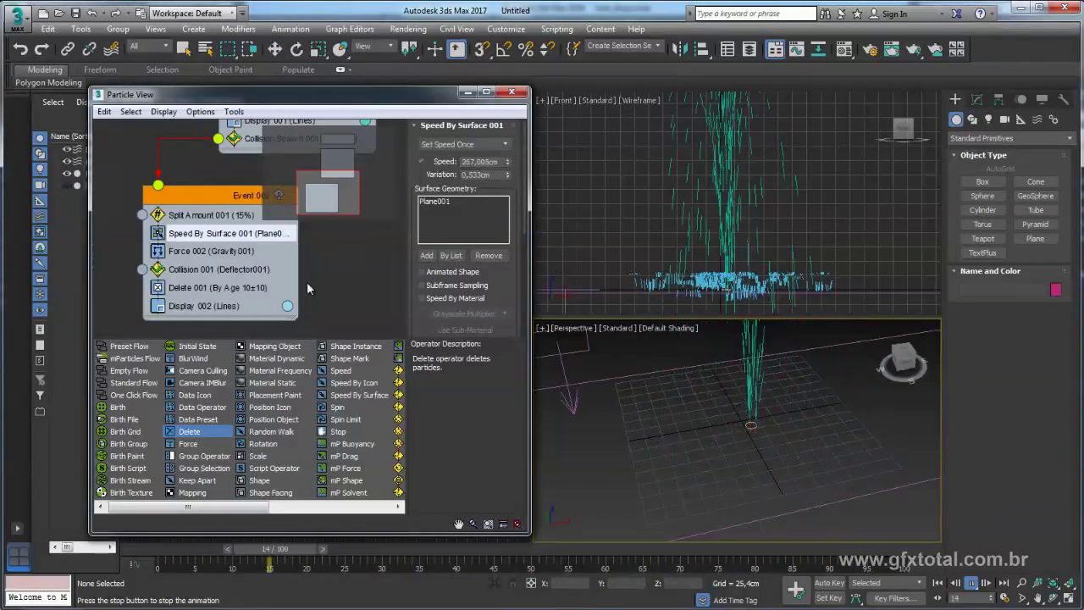
left_click(216, 251)
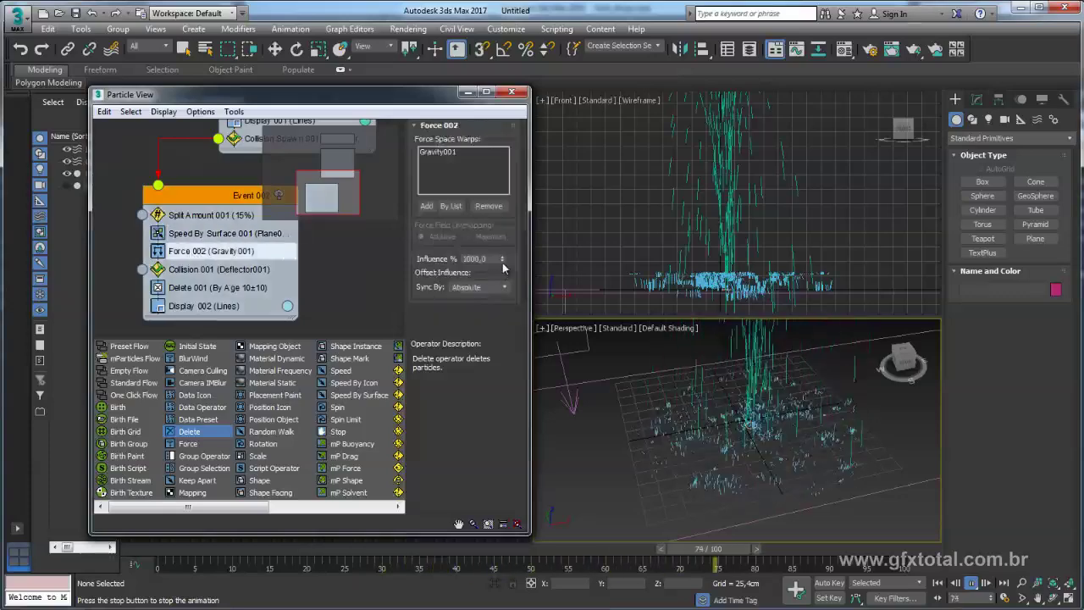
- Lower Force 002's gravity Influence to 975, stop playback, and inspect frames 55–58
left_click_drag(502, 263, 502, 269)
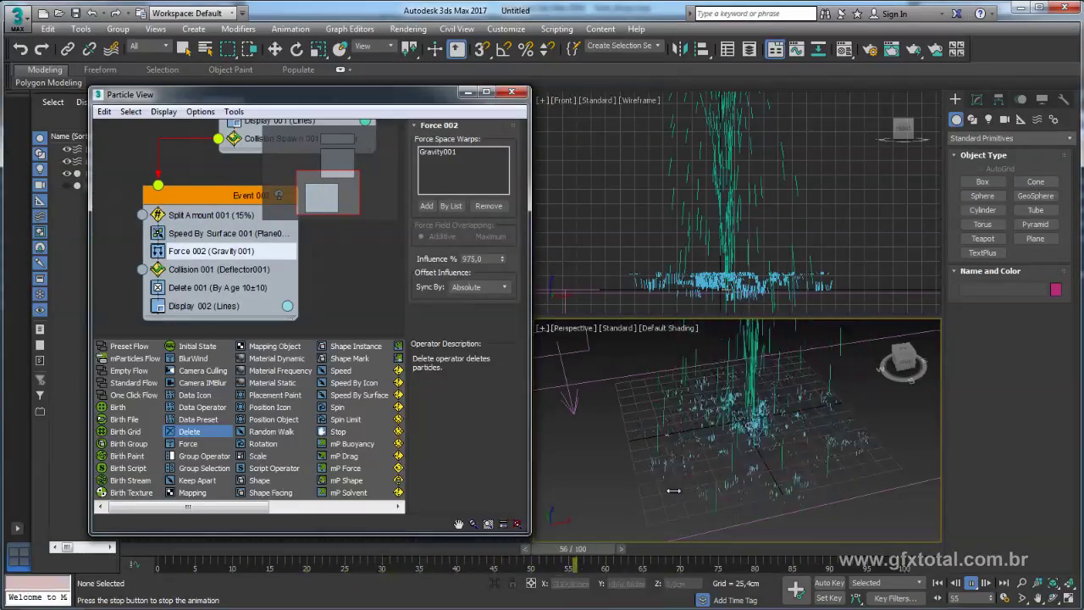
key("slash")
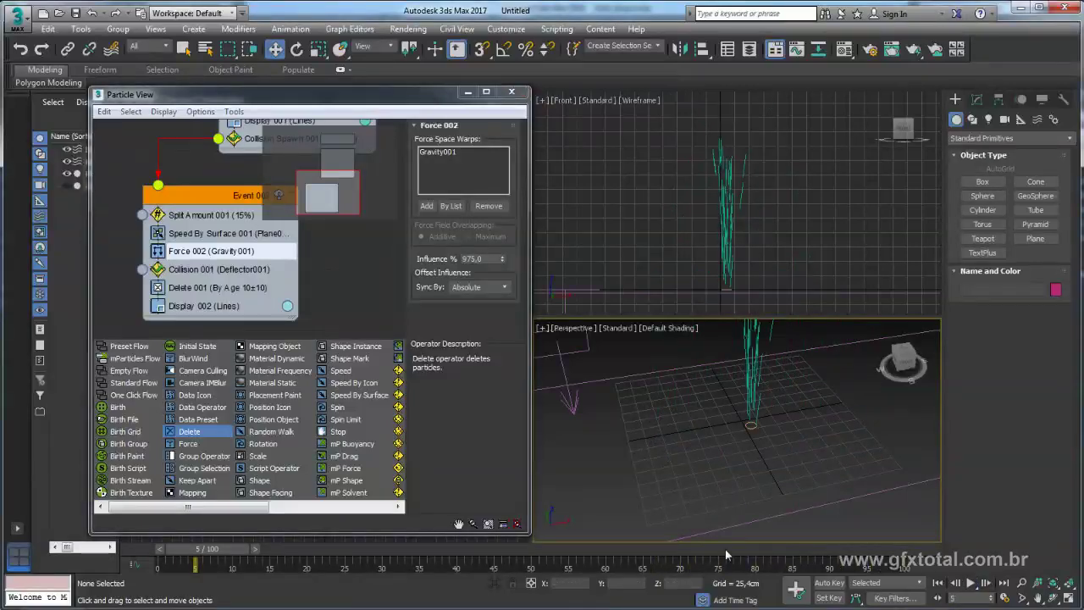
left_click_drag(205, 552, 566, 552)
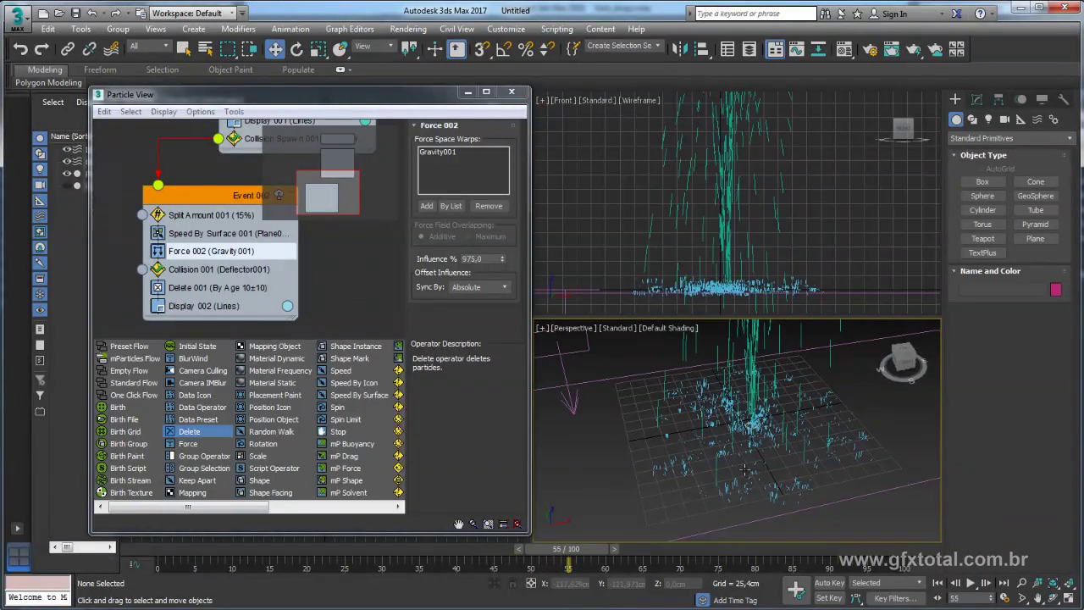
scroll(761, 468, "down", 5)
scroll(758, 451, "down", 5)
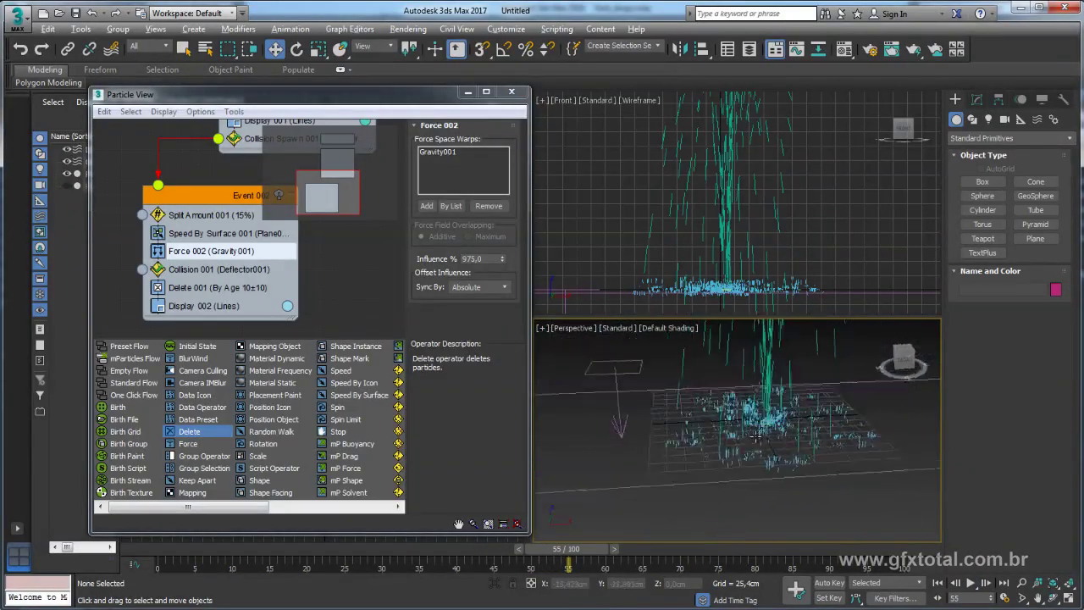
left_click_drag(579, 553, 597, 555)
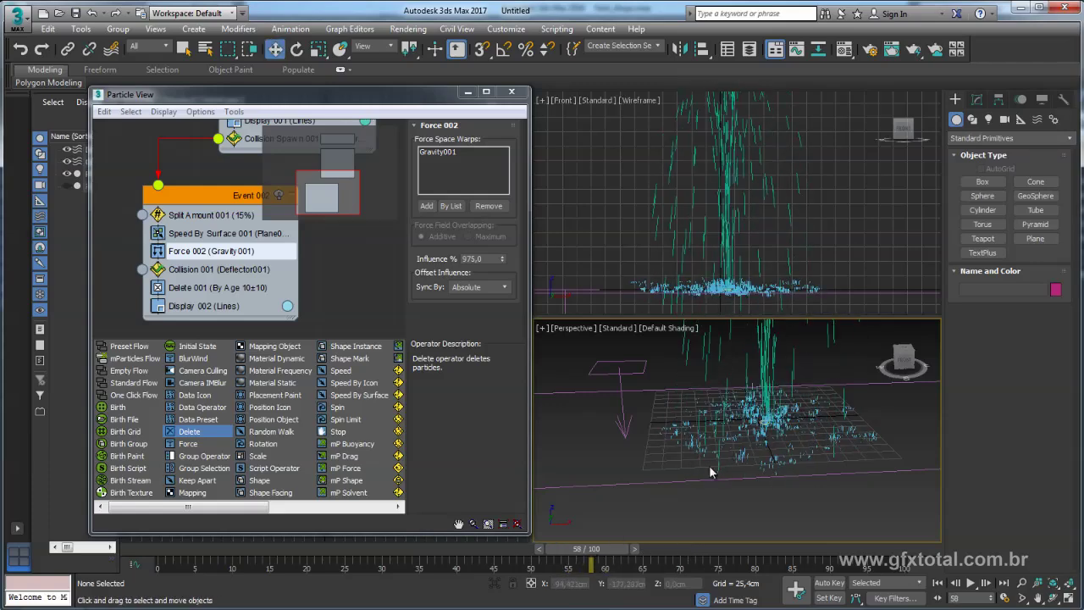
- Open Split Amount 001's settings, which test Fraction Of Particles at ratio 15.0
scroll(287, 291, "down", 2)
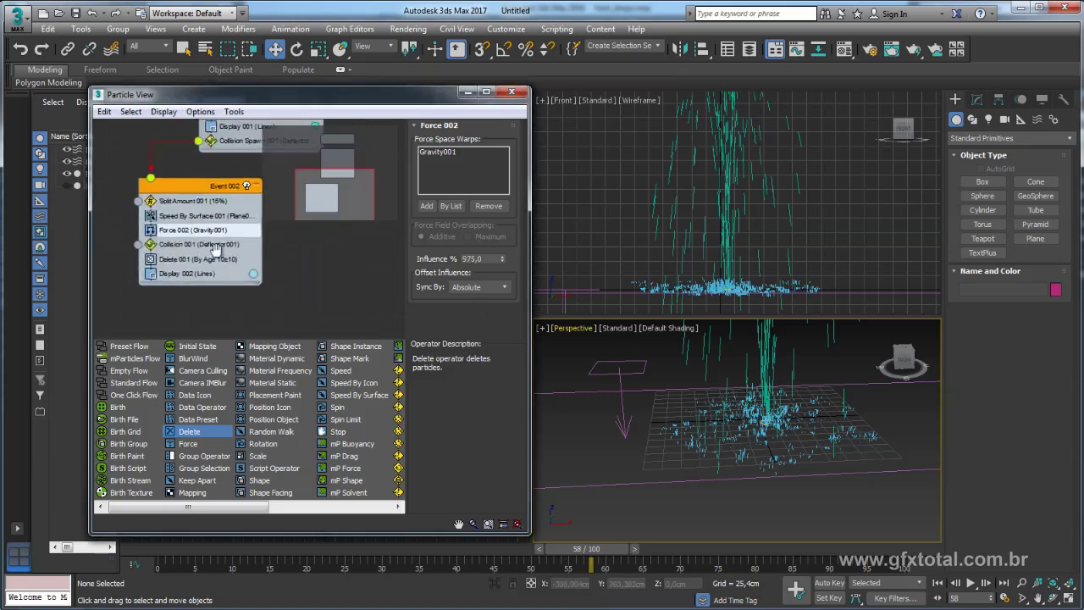
middle_click_drag(203, 227, 260, 252)
left_click(267, 237)
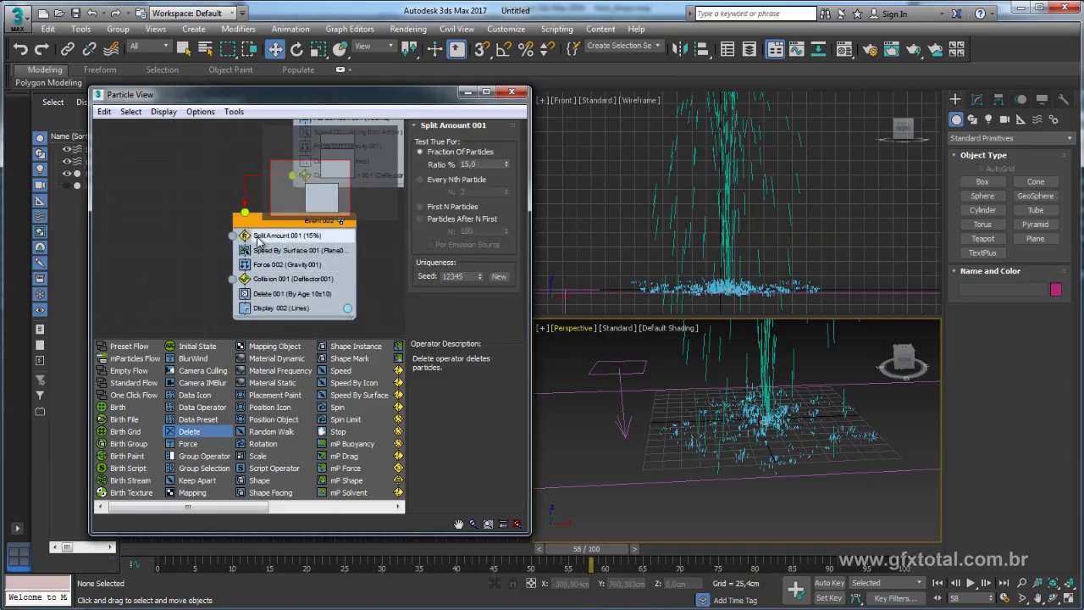
middle_click_drag(180, 270, 200, 263)
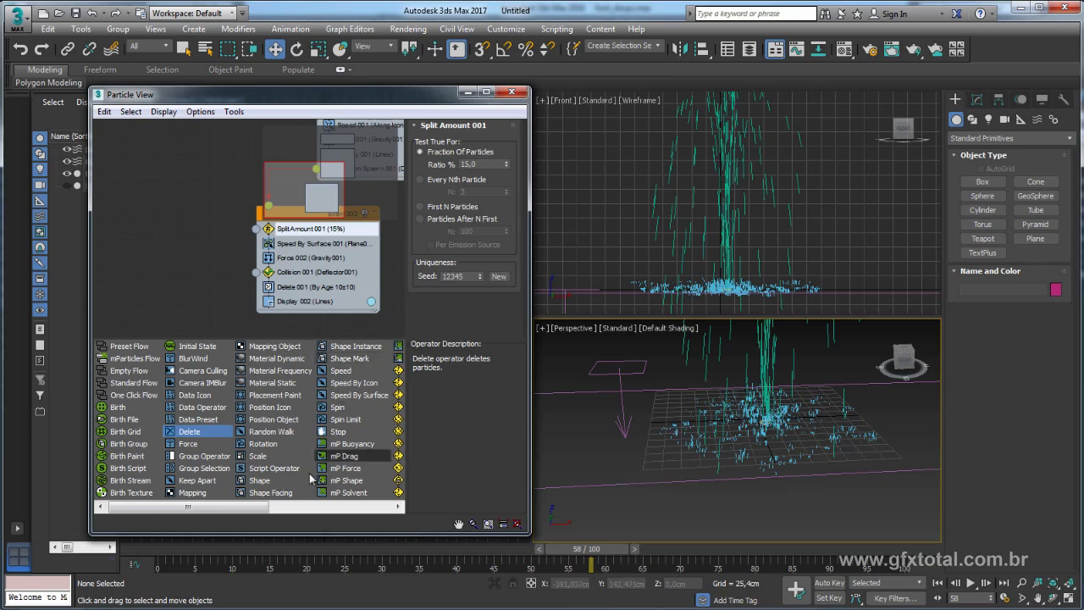
left_click_drag(243, 507, 320, 512)
- Add a Spawn test as new Event 003, fed by Split Amount 001
left_click(347, 370)
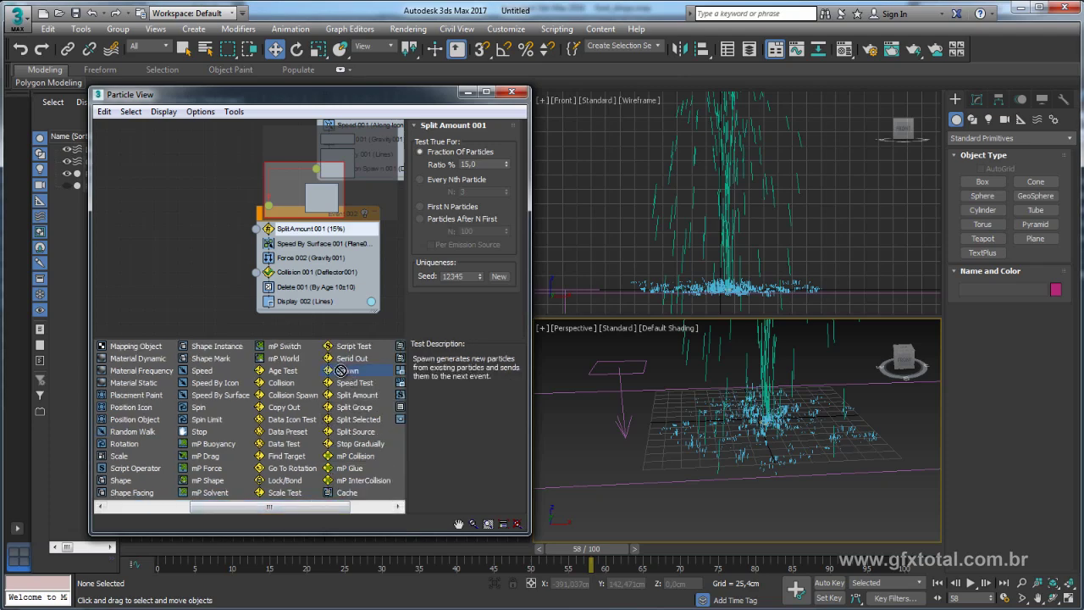
mouse_move(193, 273)
left_mouse_down()
mouse_move(144, 258)
mouse_move(258, 216)
mouse_move(293, 240)
left_mouse_up()
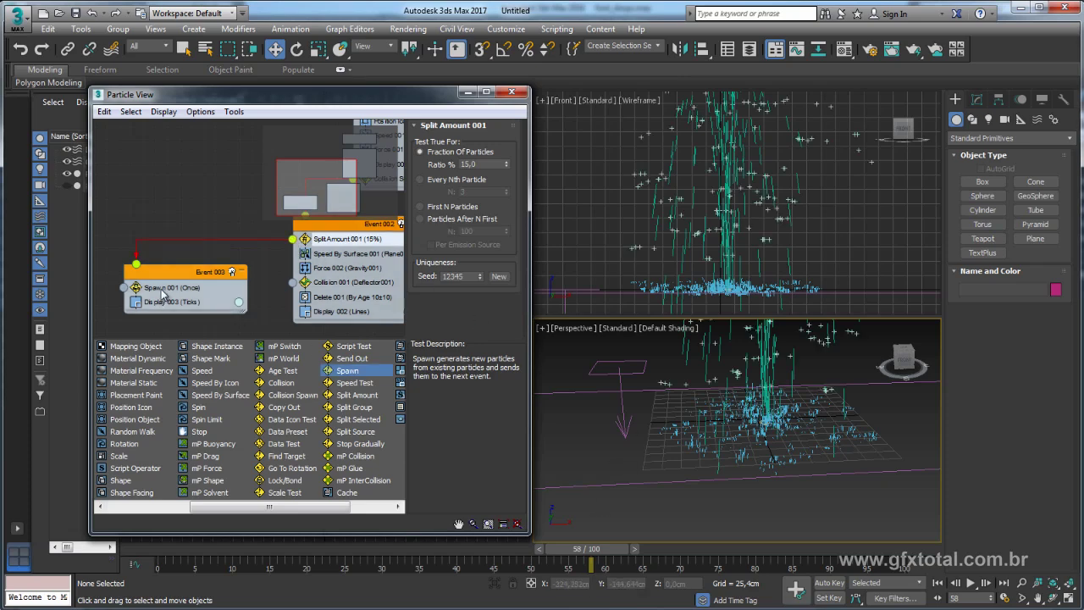
left_click(162, 289)
- Make Display 003's ticks saturated green and drag Force 002 into Event 003
left_click(168, 302)
left_click(505, 141)
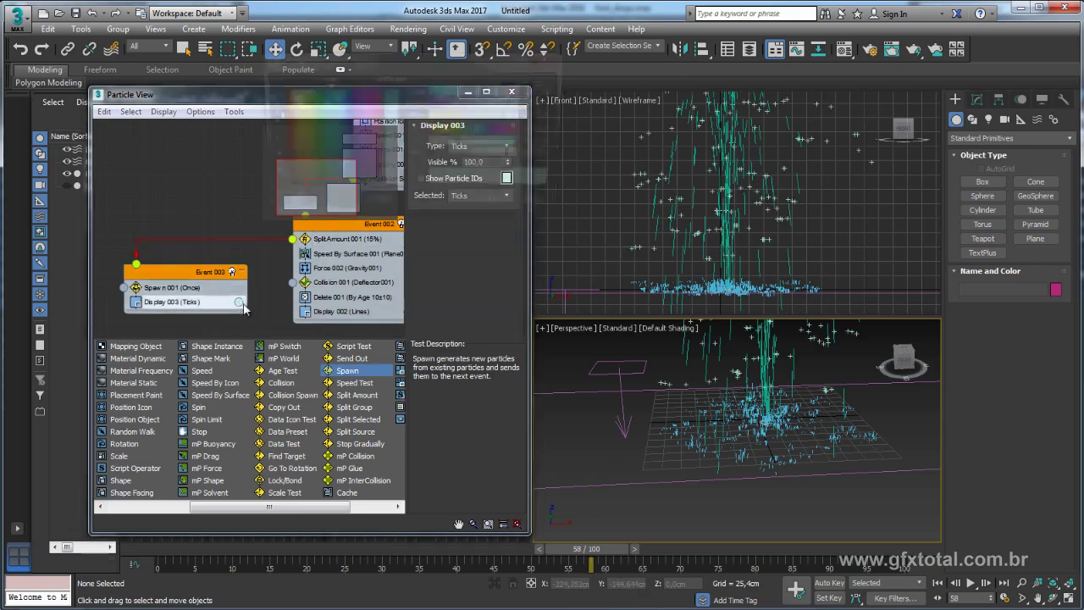
left_click_drag(498, 144, 525, 144)
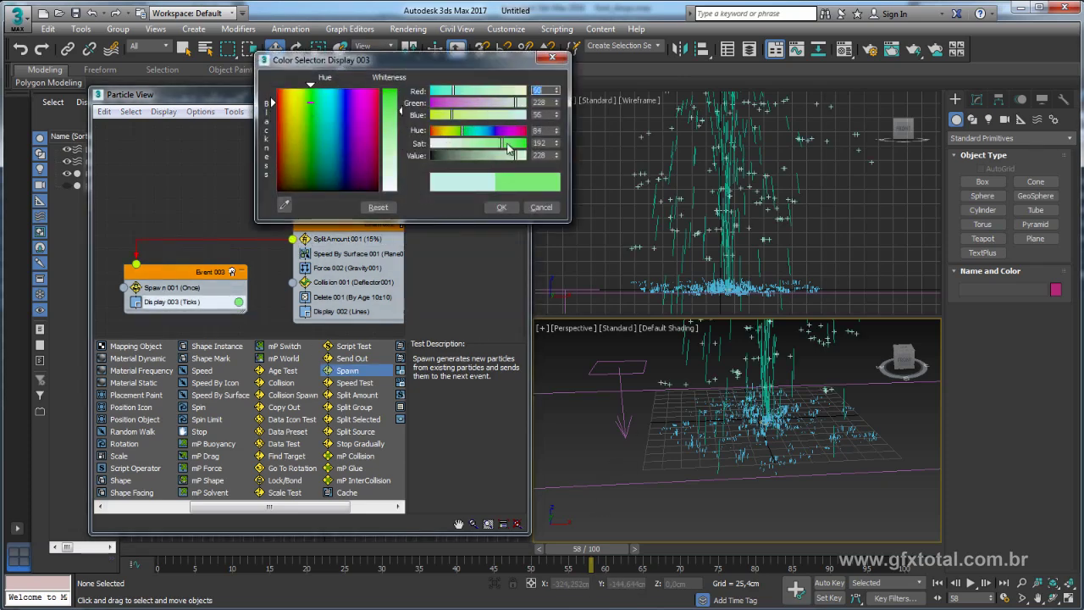
left_click(501, 207)
left_click_drag(588, 549, 718, 552)
middle_click_drag(272, 271, 264, 262)
left_click_drag(340, 265, 212, 275, "shift")
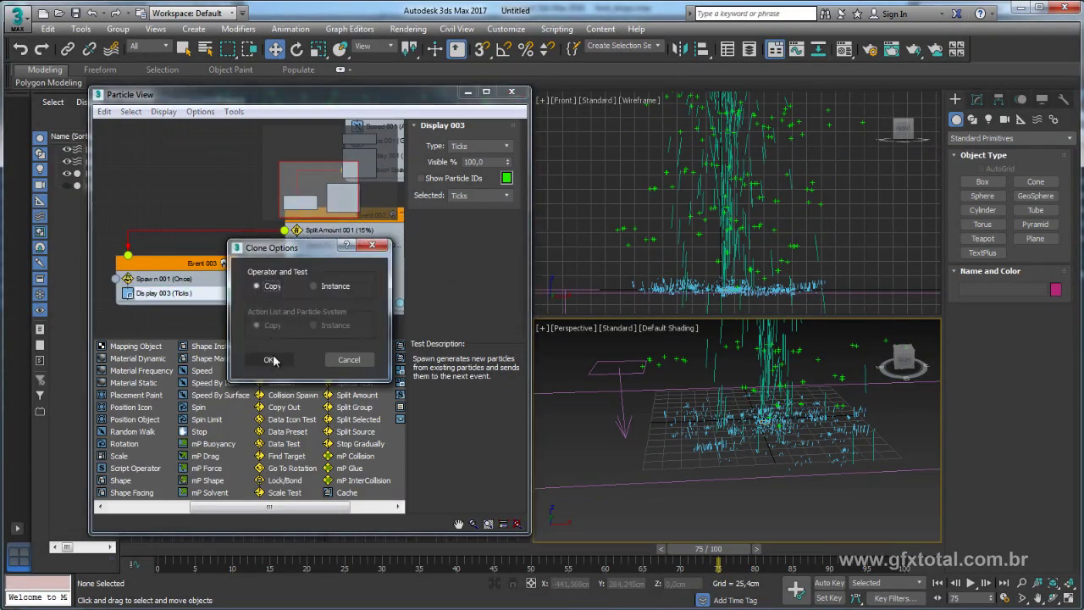
- Add the gravity force to Event 003 as a copy, Force 003
left_click(269, 360)
left_click_drag(688, 557, 757, 555)
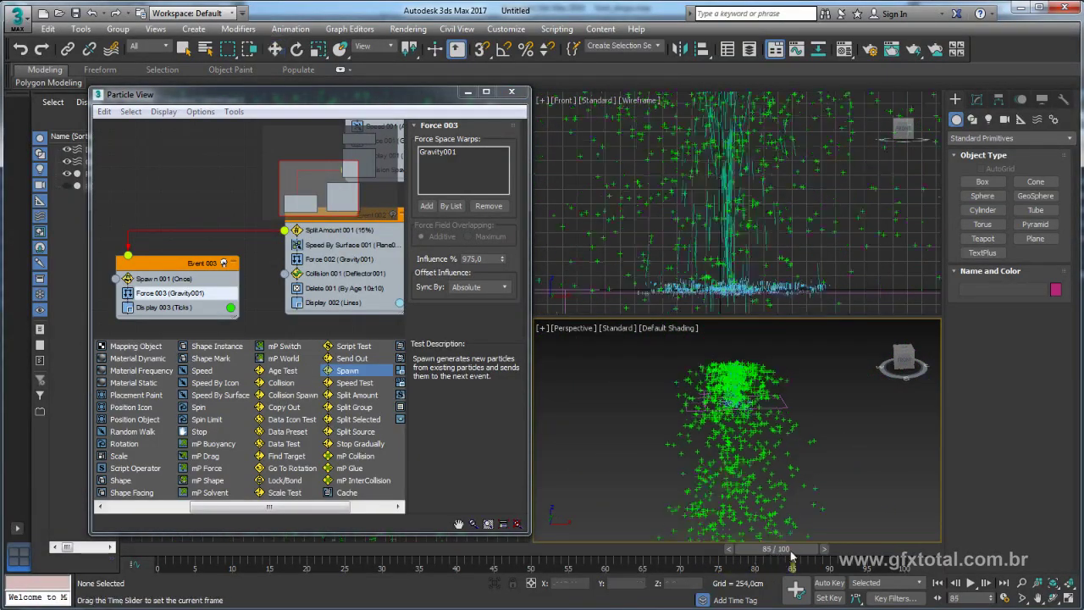
mouse_move(756, 550)
left_mouse_down()
mouse_move(524, 555)
mouse_move(590, 553)
left_mouse_up()
- Copy Speed By Surface into Event 003 as Speed By Surface 002 (267cm, divergence 11.5)
key("w")
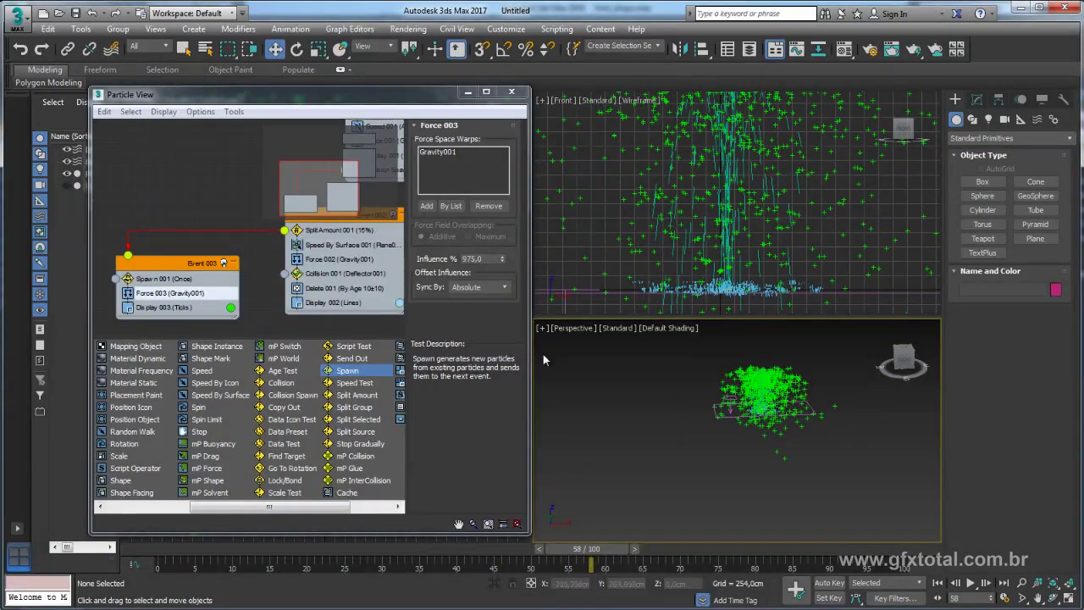
middle_click_drag(273, 285, 282, 280)
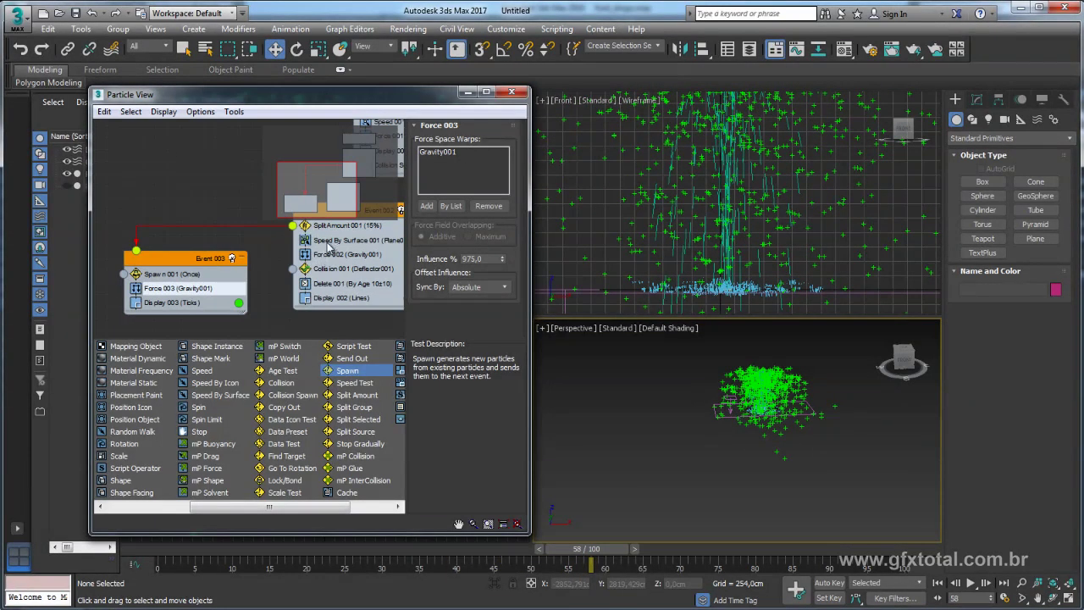
left_click_drag(339, 243, 228, 312, "shift")
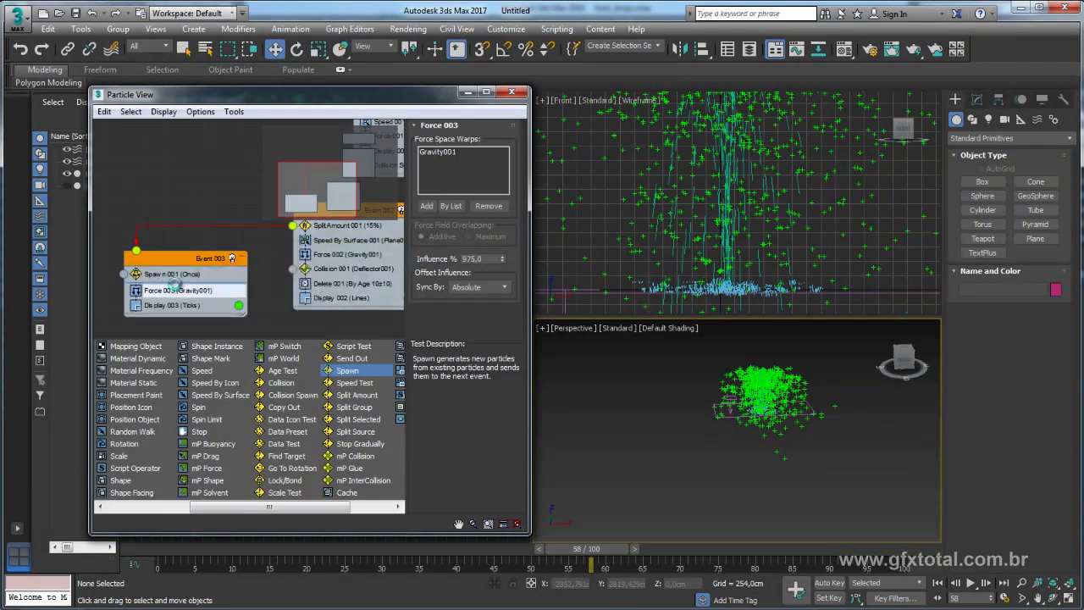
left_click(276, 362)
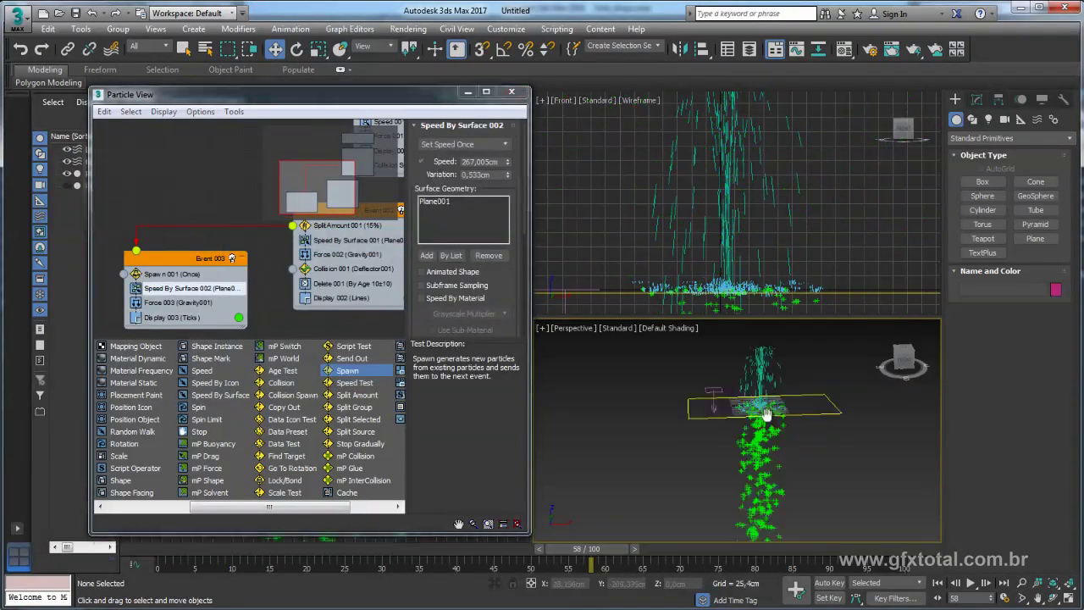
mouse_move(597, 561)
left_mouse_down()
mouse_move(527, 542)
mouse_move(533, 549)
left_mouse_up()
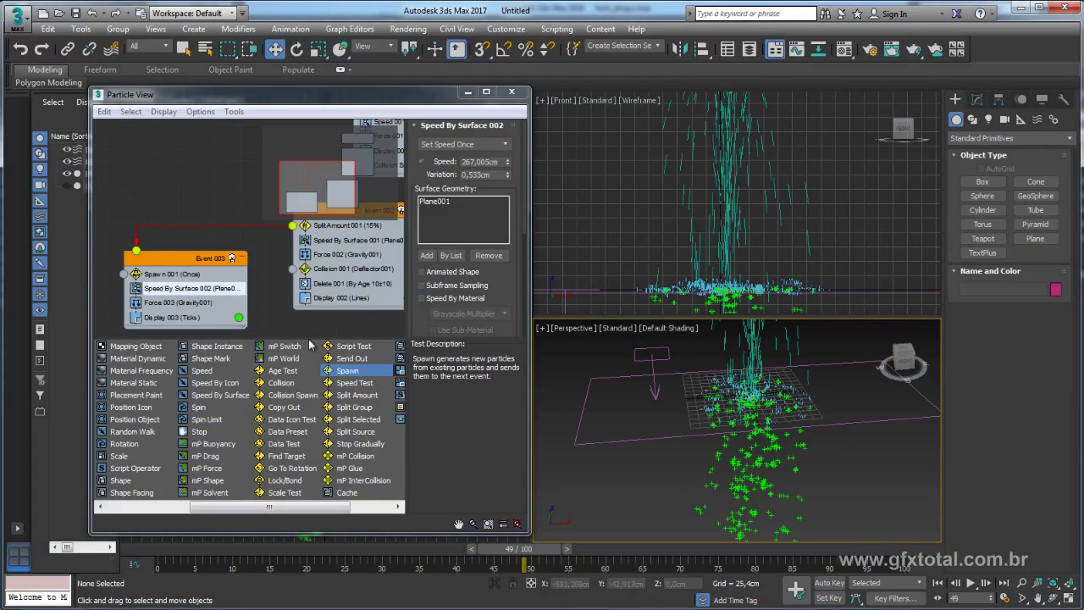
middle_click_drag(258, 285, 244, 252)
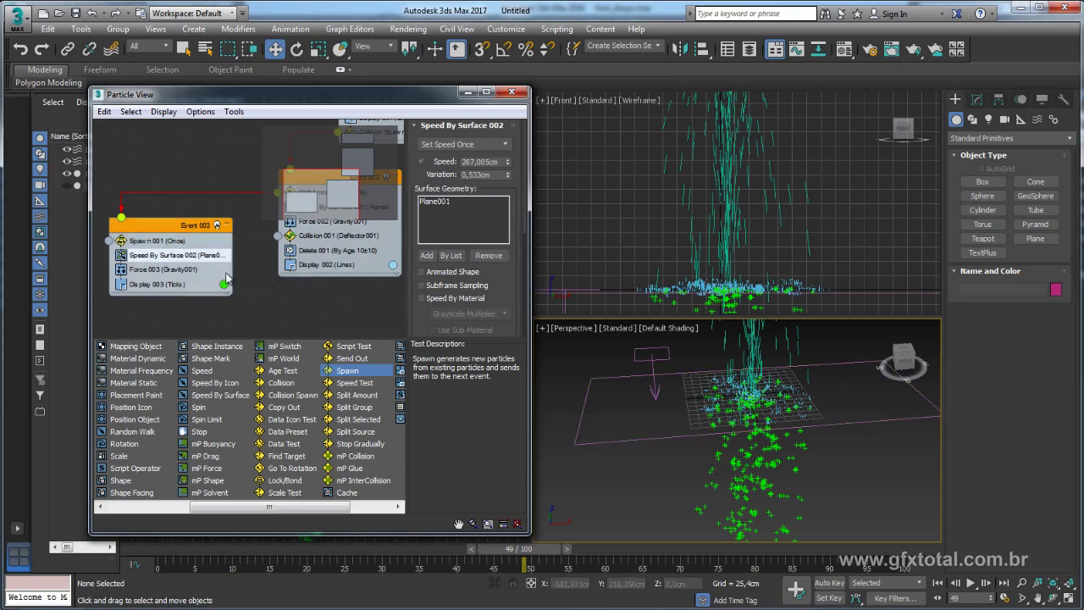
scroll(507, 277, "down", 3)
- Set Speed By Surface 002's Direction to Parallel To Surface
scroll(500, 220, "down", 2)
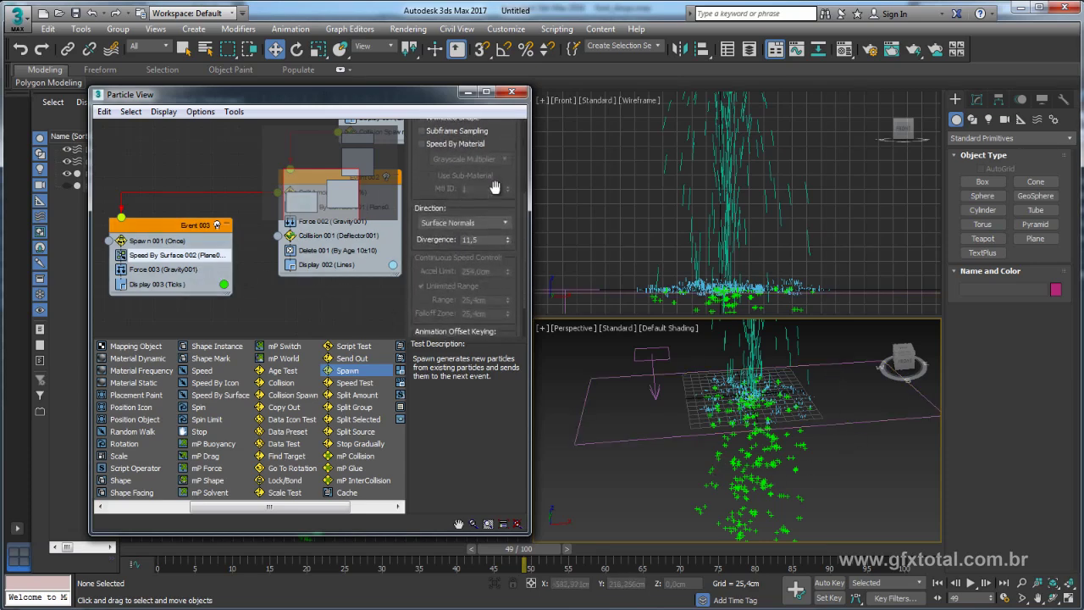
left_click(467, 225)
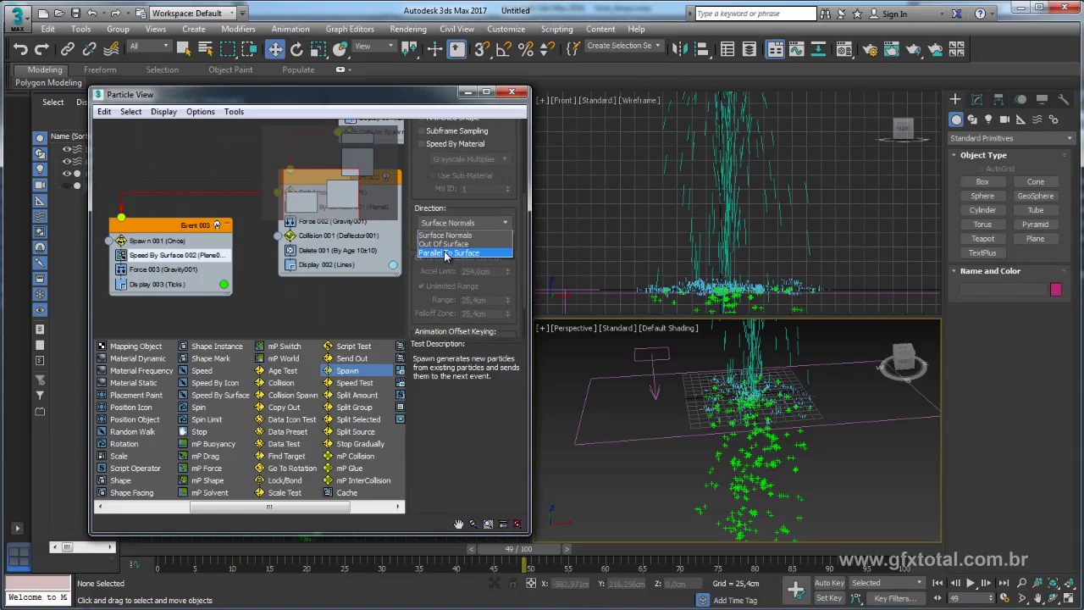
left_click(446, 253)
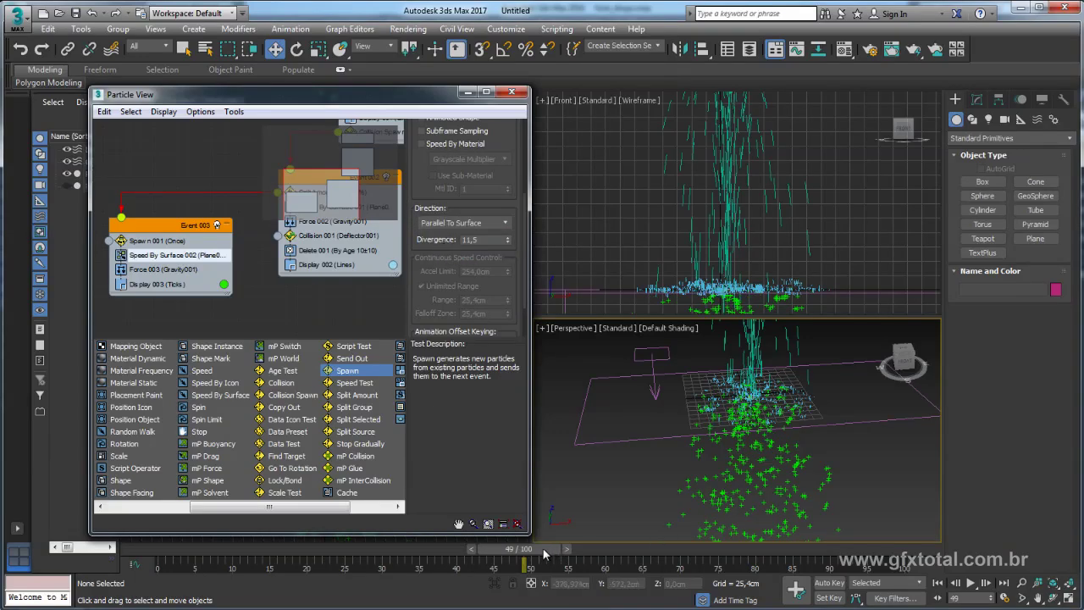
mouse_move(544, 554)
left_mouse_down()
mouse_move(783, 552)
mouse_move(672, 549)
left_mouse_up()
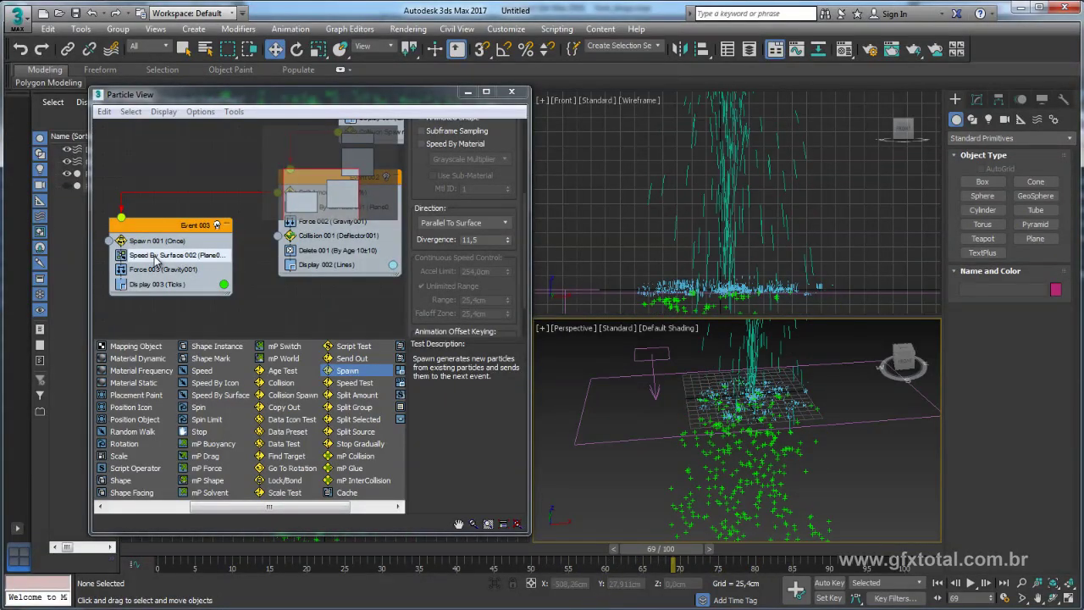
- Set Speed By Surface 002's Divergence to 0.0 and check the particles at frame 64
scroll(447, 208, "up", 3)
scroll(508, 157, "up", 2)
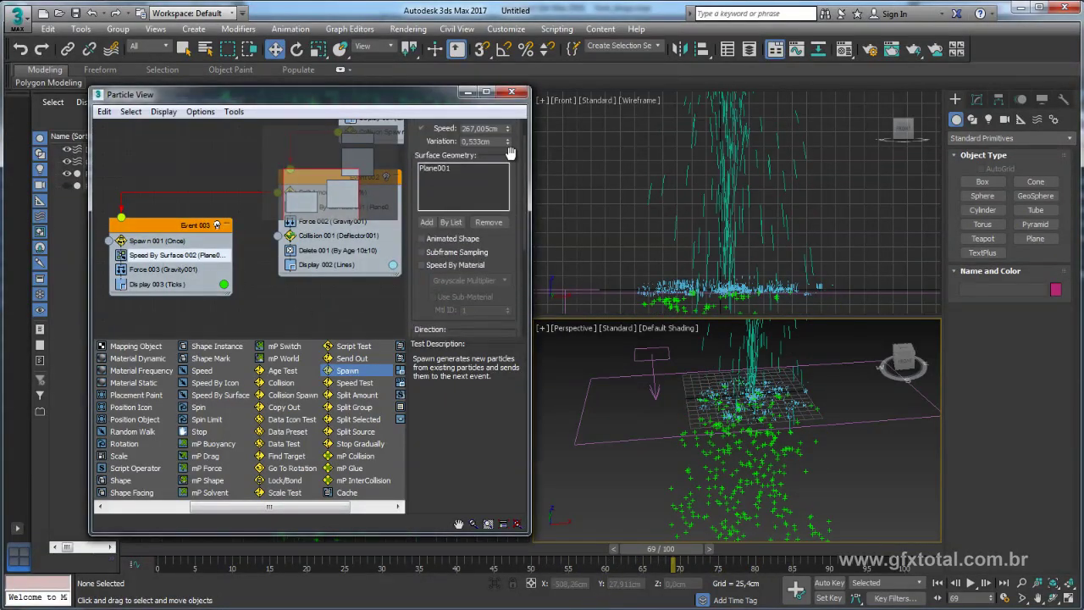
scroll(512, 158, "up", 2)
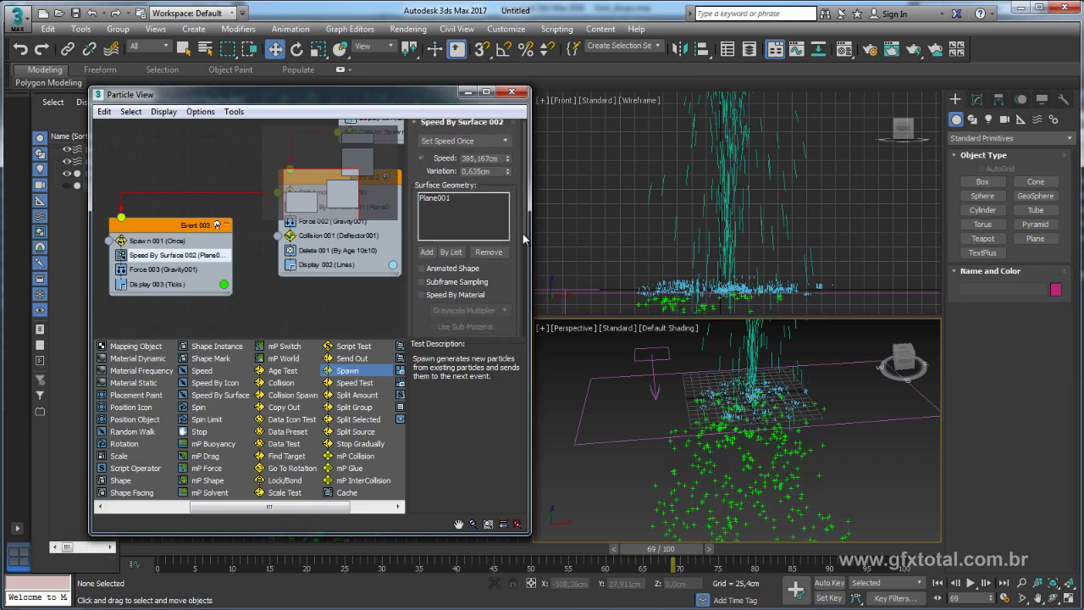
scroll(517, 164, "down", 5)
scroll(513, 201, "up", 2)
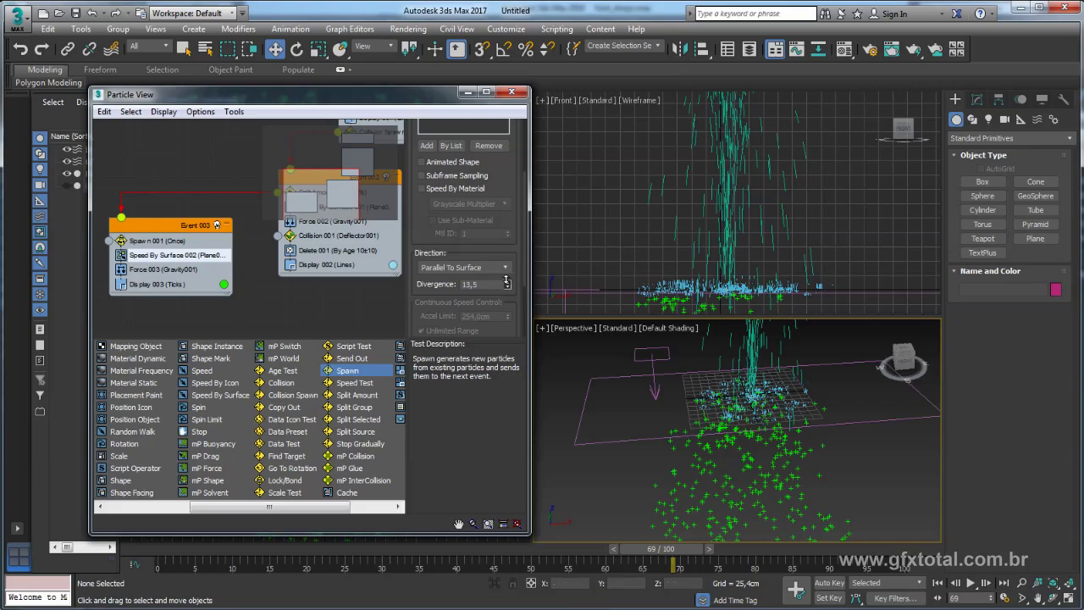
left_click_drag(506, 281, 512, 291)
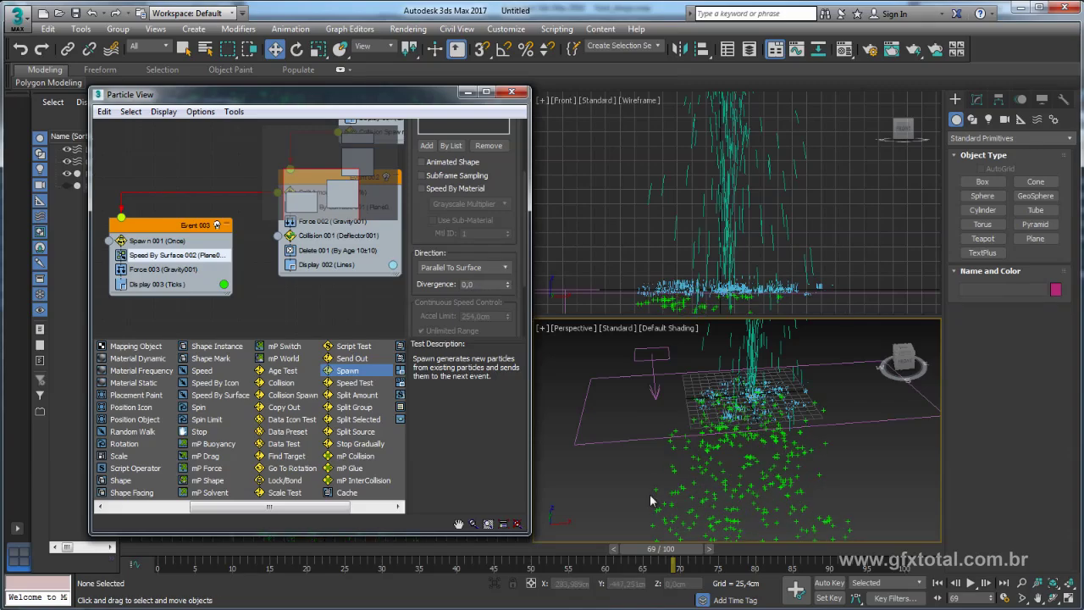
mouse_move(655, 557)
left_mouse_down()
mouse_move(630, 559)
mouse_move(650, 552)
left_mouse_up()
middle_click_drag(769, 447, 756, 431)
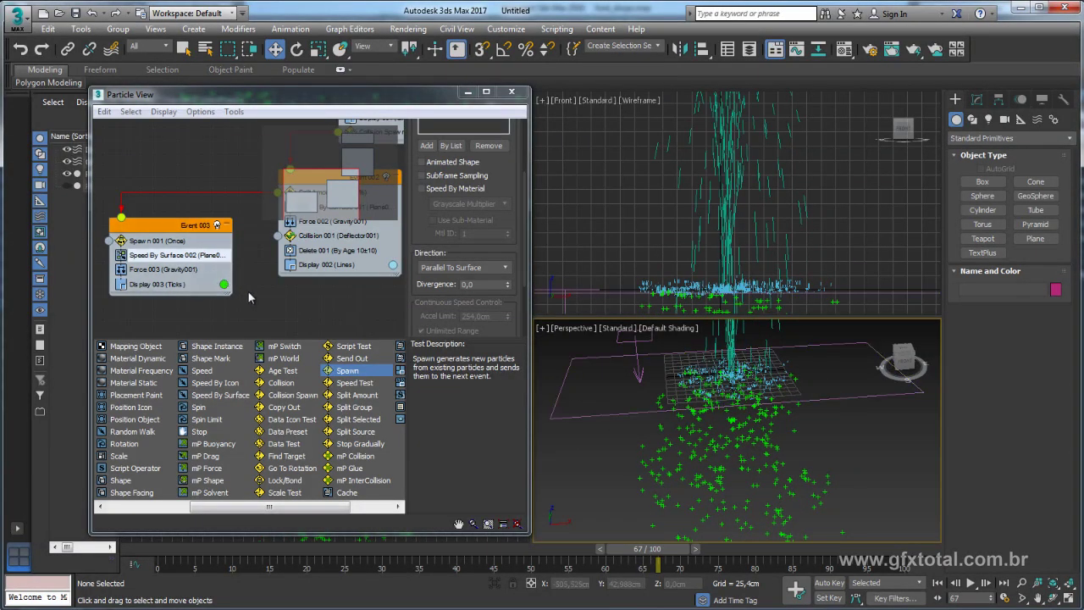
middle_click_drag(254, 292, 275, 299)
scroll(279, 305, "down", 1)
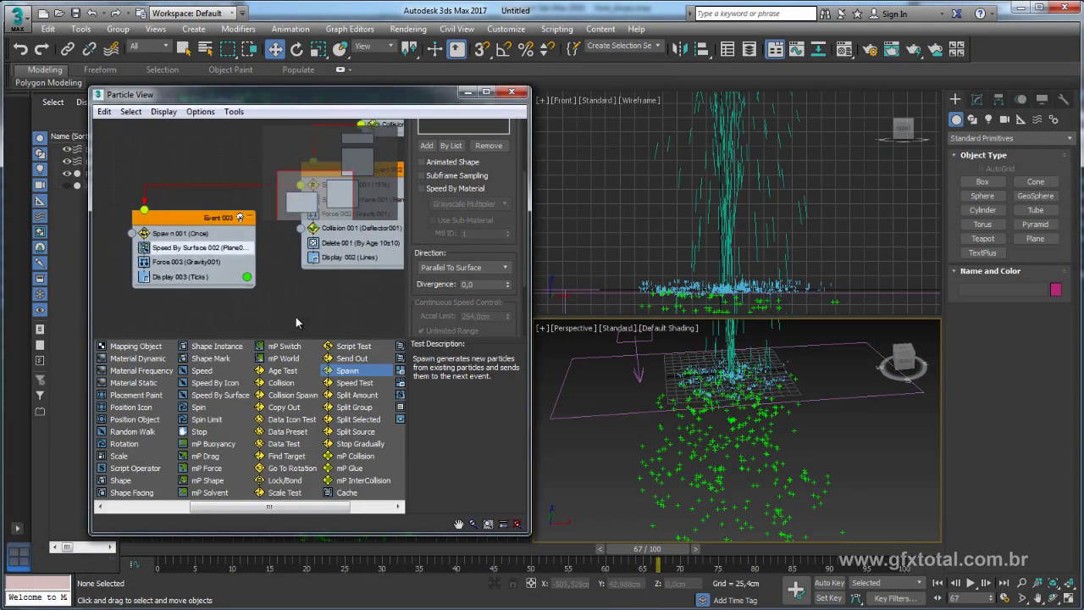
- Add Collision 002 to Event 003, testing against Deflector001
left_click_drag(281, 383, 250, 284)
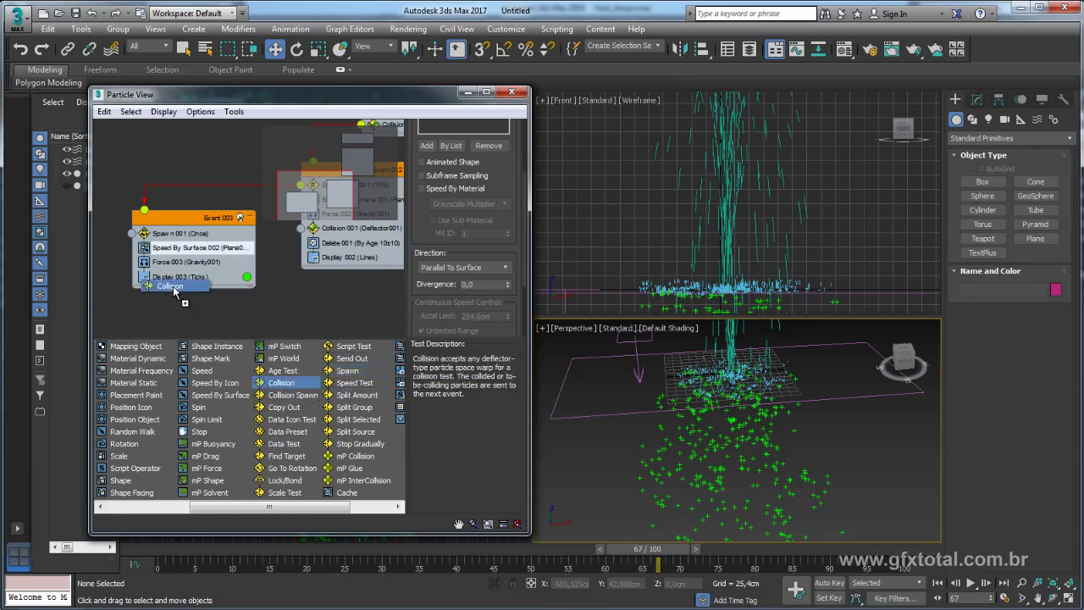
left_click(172, 279)
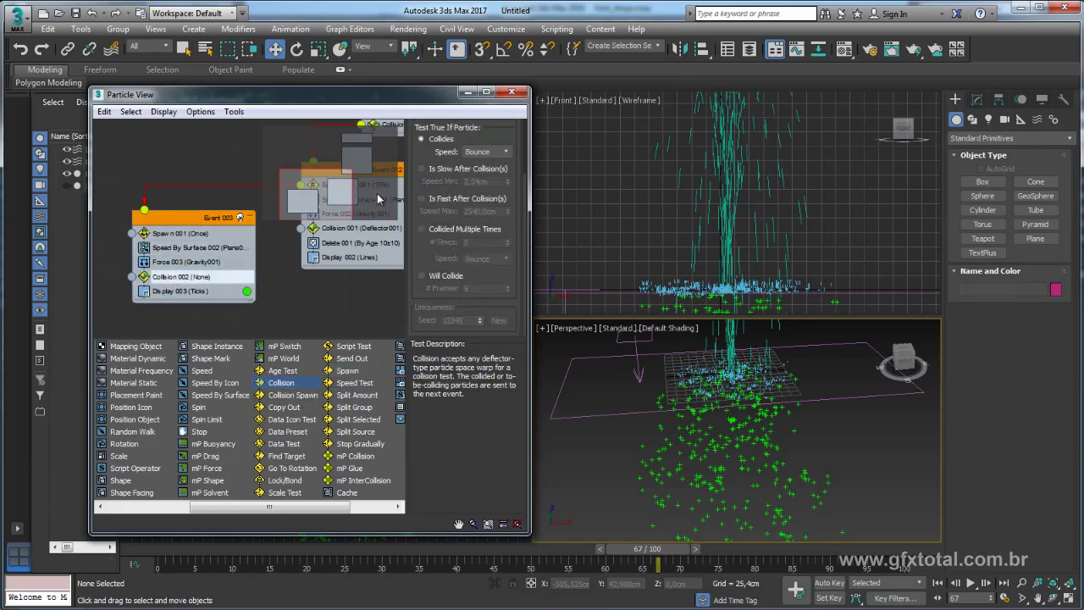
left_click_drag(441, 159, 426, 307)
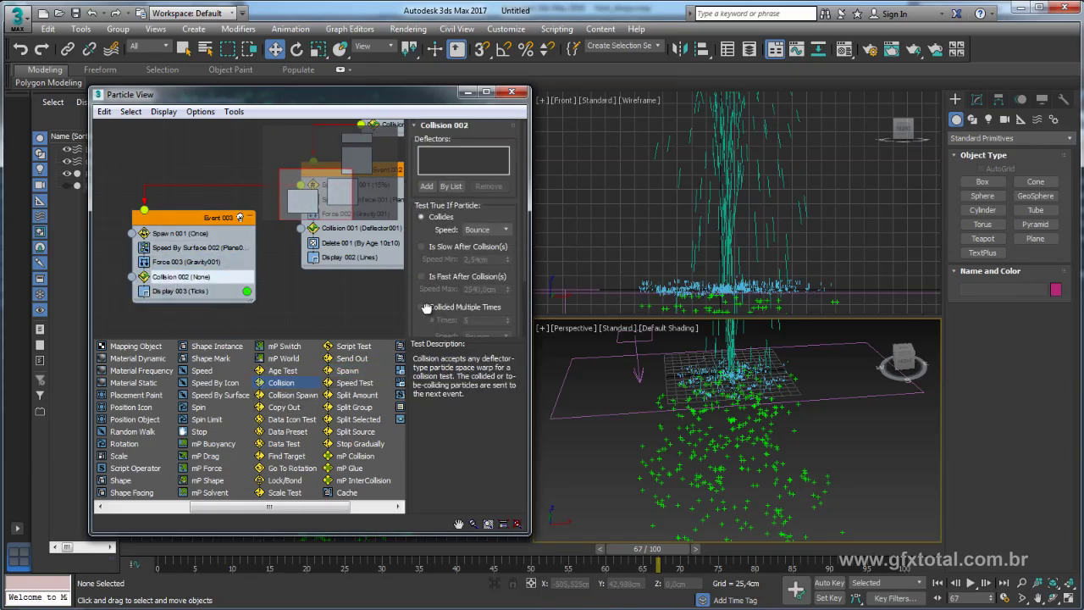
left_click(608, 356)
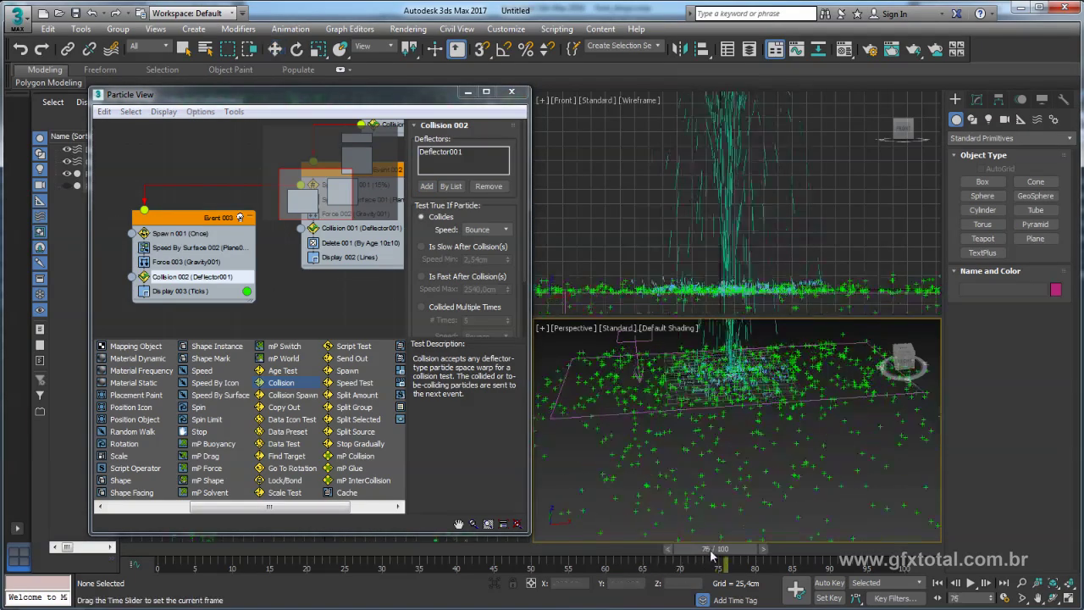
mouse_move(659, 556)
left_mouse_down()
mouse_move(418, 567)
mouse_move(582, 489)
left_mouse_up()
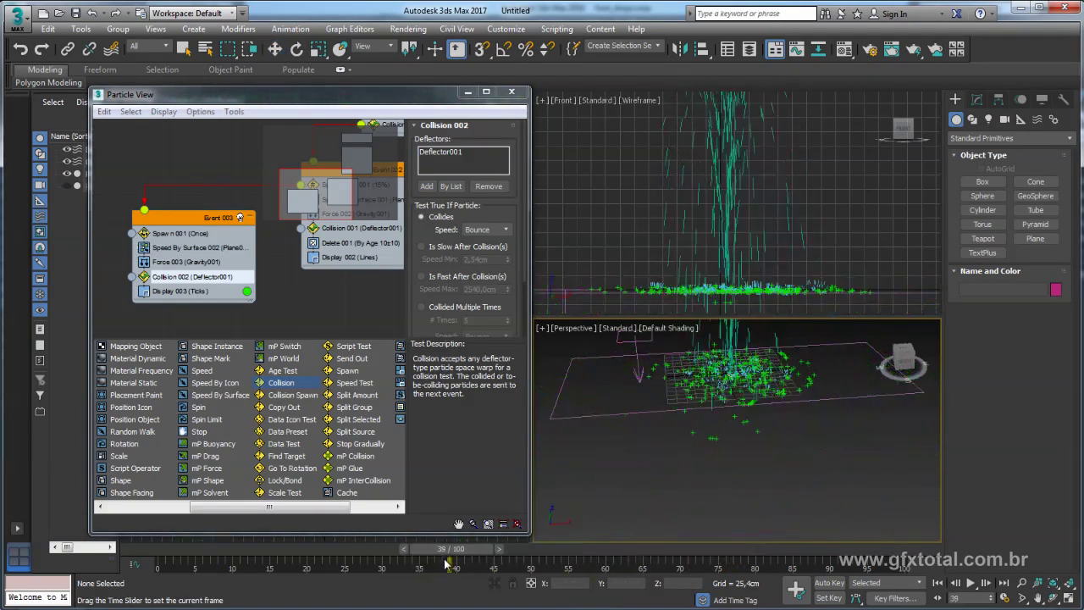
- Scale up the deflector plane and add Delete 002 below Collision 002
left_click(578, 417)
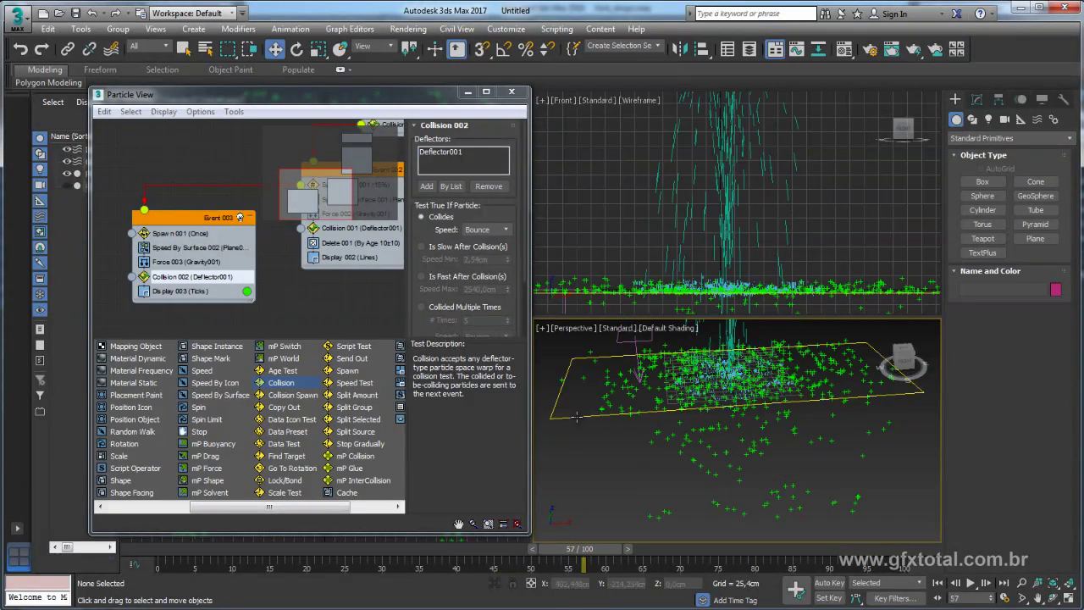
middle_click_drag(684, 441, 788, 425, "alt")
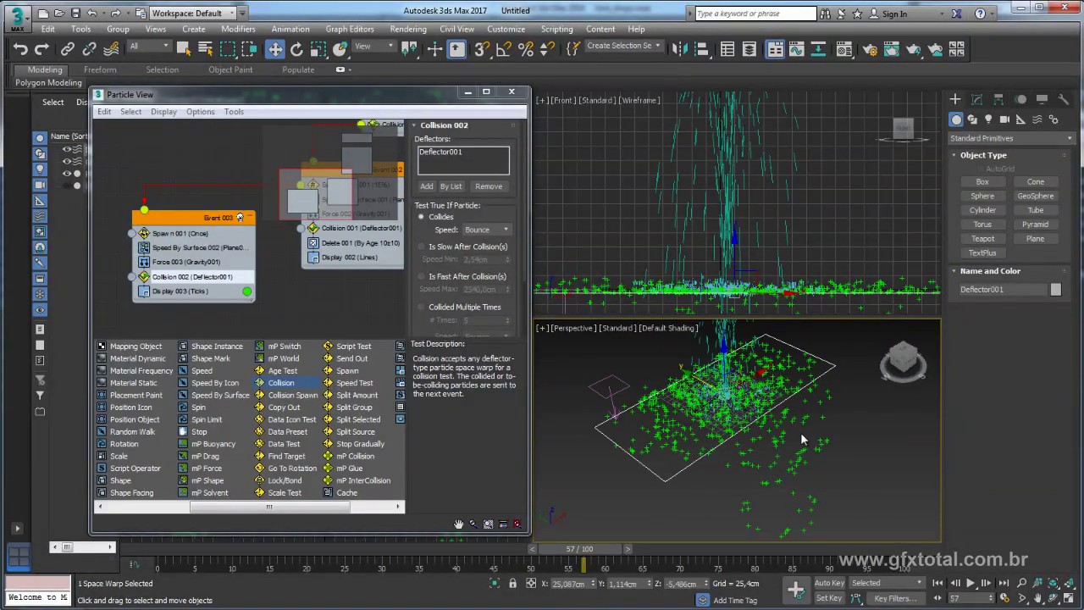
key("r")
left_click_drag(787, 426, 792, 394)
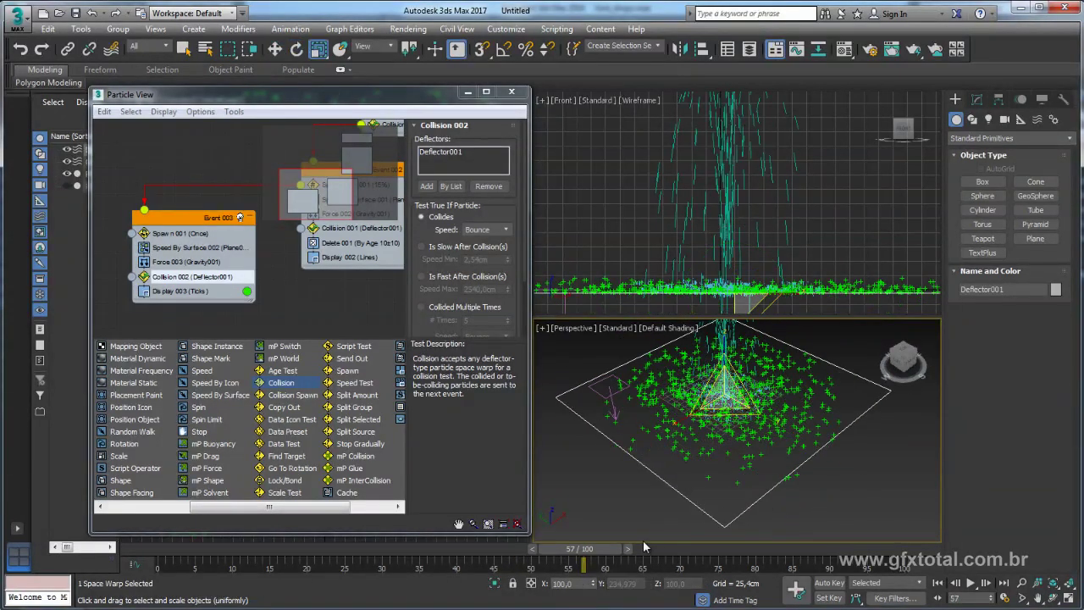
mouse_move(581, 549)
left_mouse_down()
mouse_move(673, 557)
mouse_move(525, 561)
left_mouse_up()
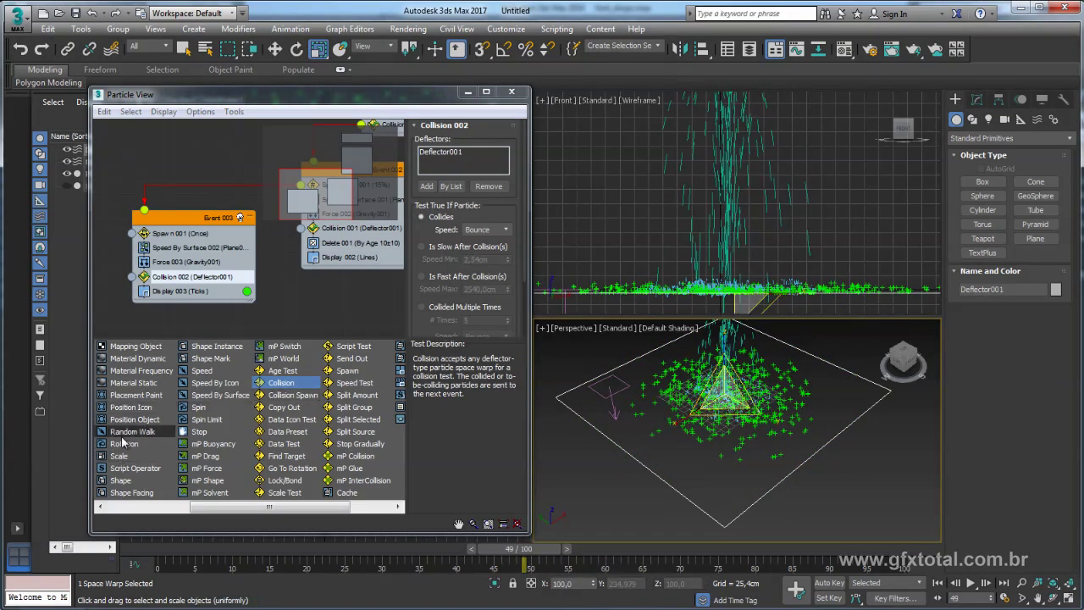
left_click_drag(212, 508, 132, 509)
left_click_drag(189, 432, 186, 292)
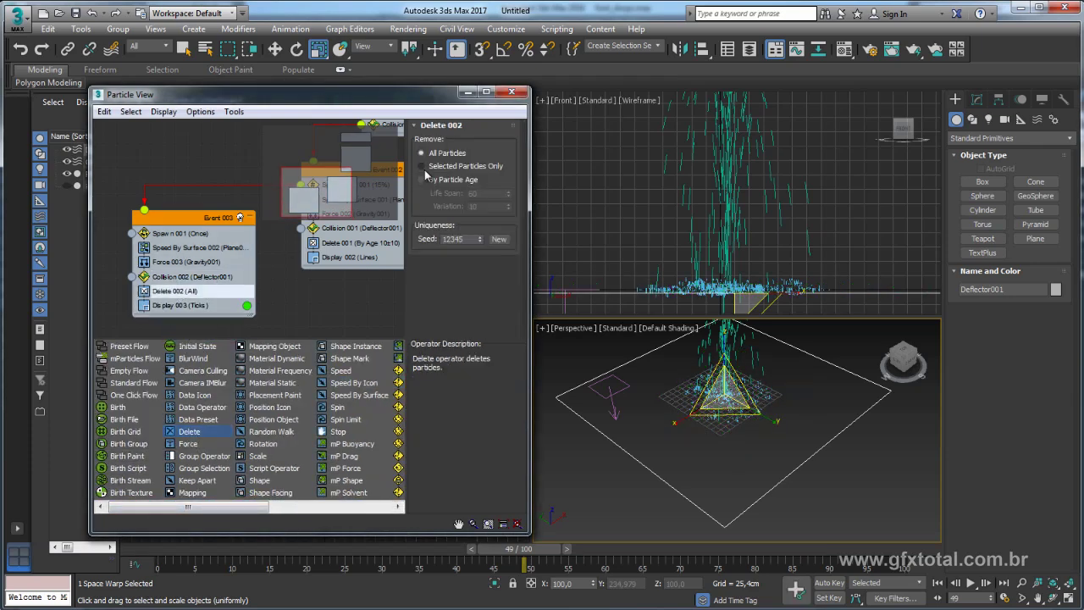
- Set Delete 002 to By Particle Age with Life Span 15 and Variation 10
left_click(433, 181)
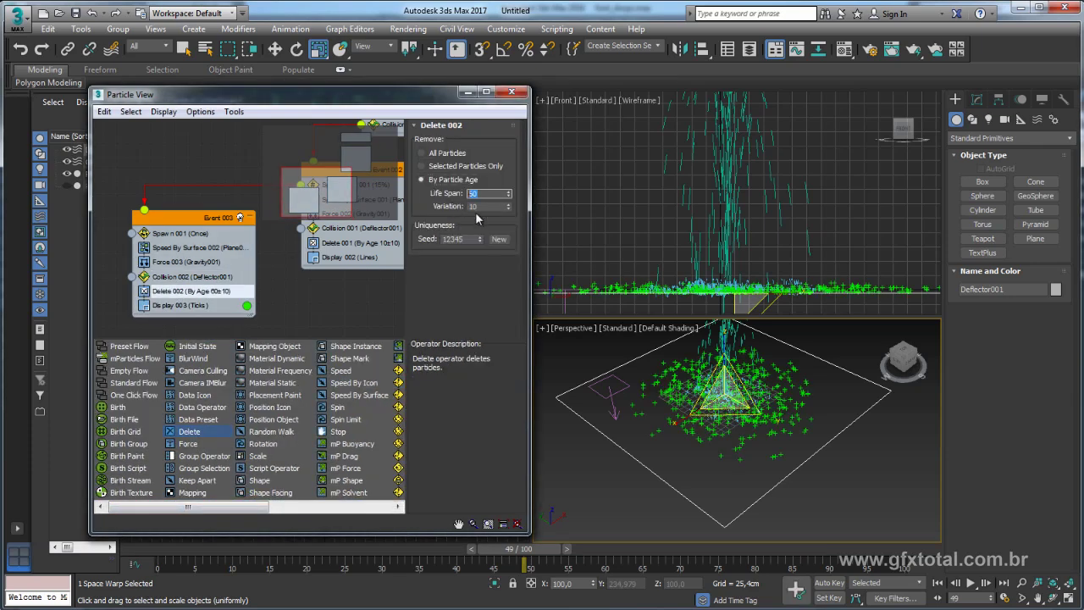
type("30")
key("Return")
left_click(476, 194)
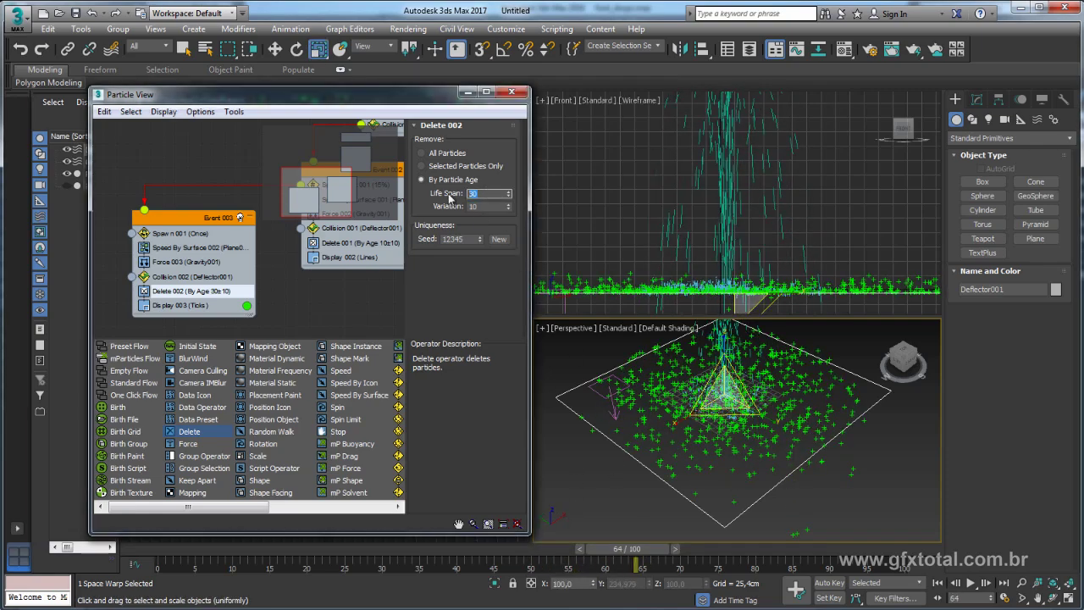
type("15")
key("Return")
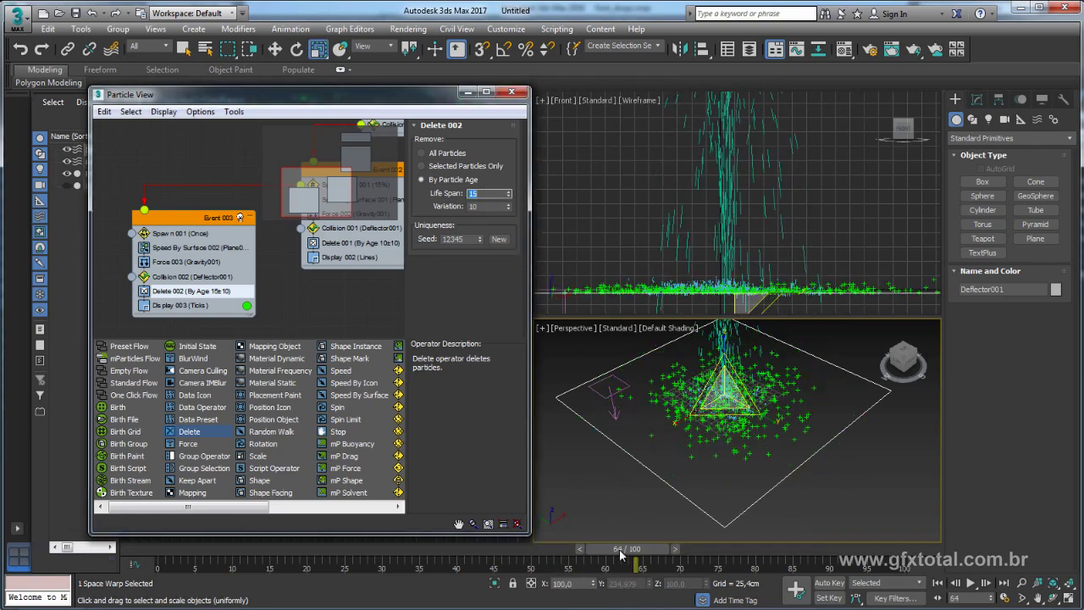
- Orbit and zoom around the teapot splash and step through frames to check the particles
scroll(724, 398, "up", 4)
middle_click_drag(724, 398, 736, 416, "alt")
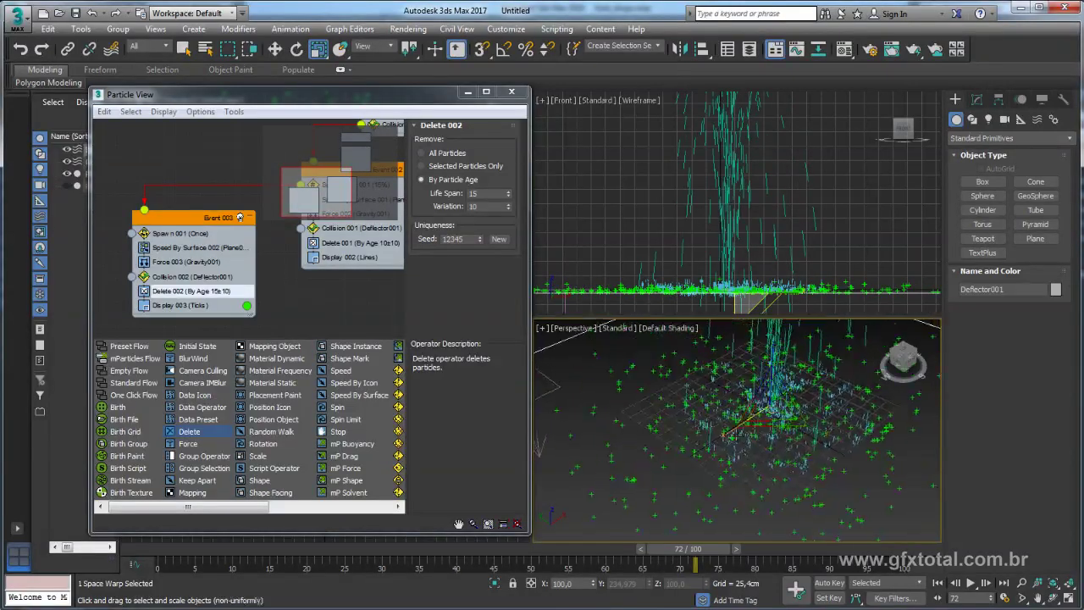
scroll(736, 474, "down", 3)
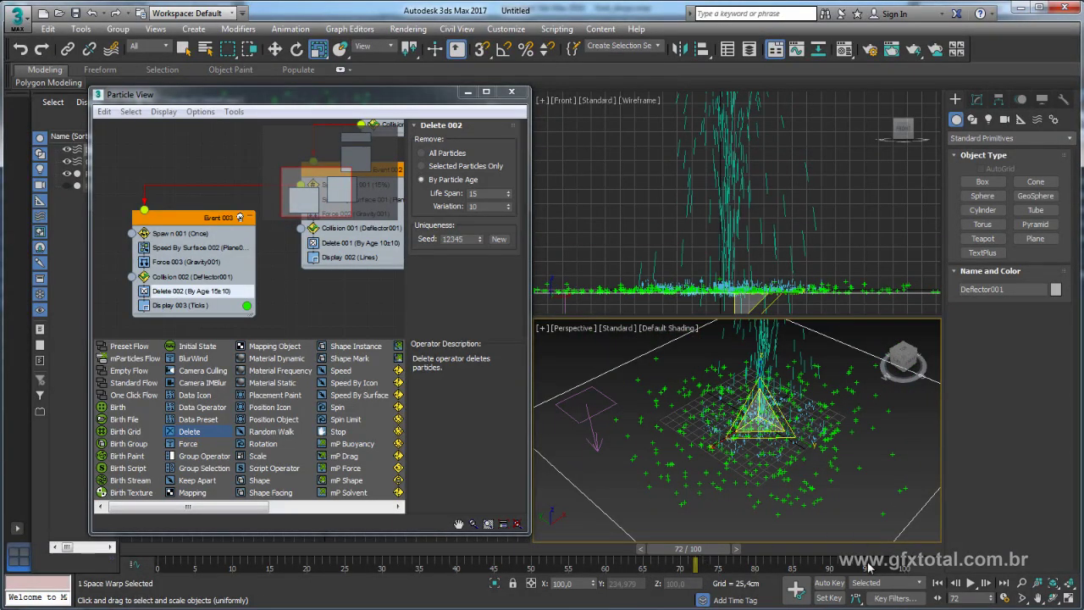
middle_click_drag(753, 469, 737, 449, "alt")
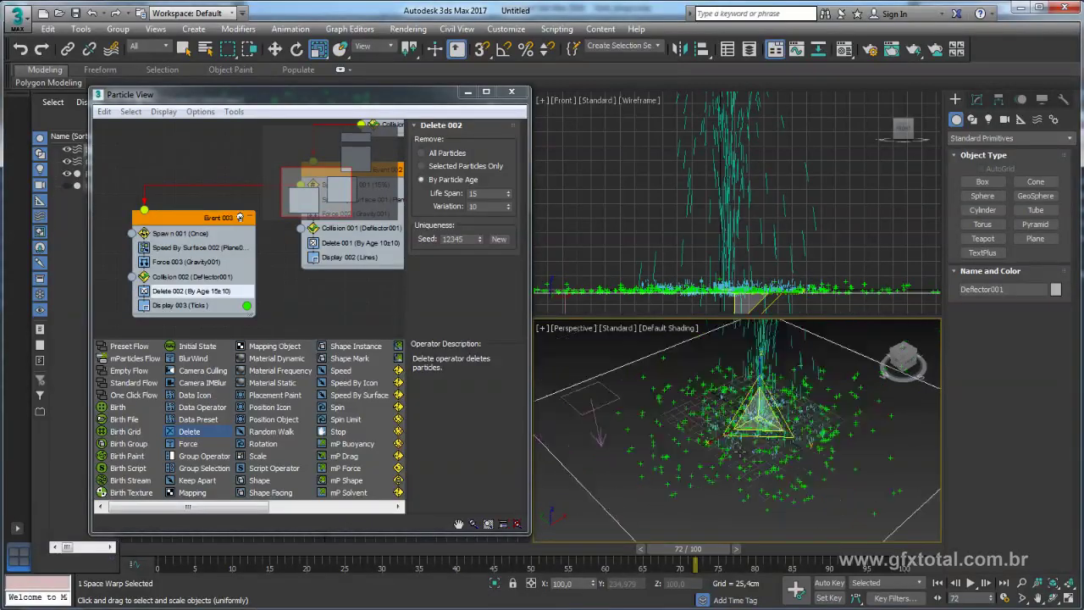
scroll(736, 449, "down", 2)
left_click_drag(661, 555, 477, 574)
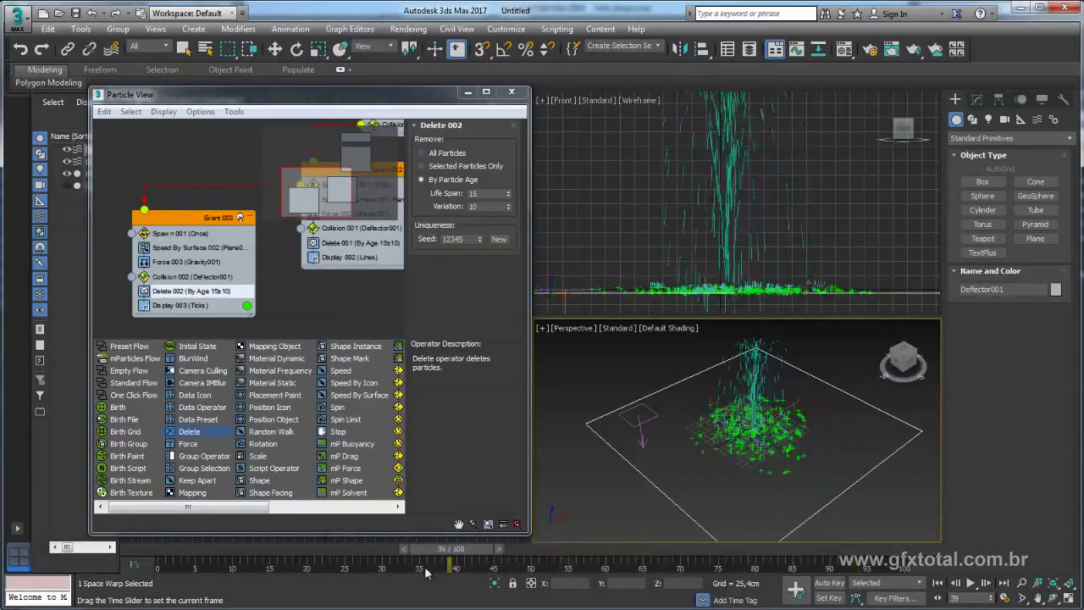
scroll(757, 410, "up", 4)
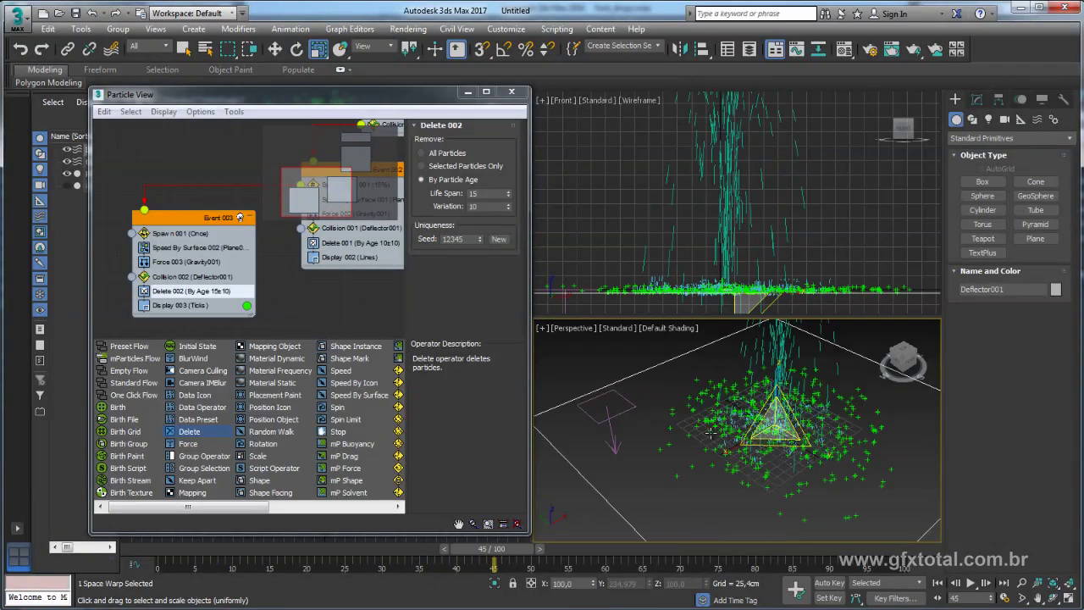
key("r")
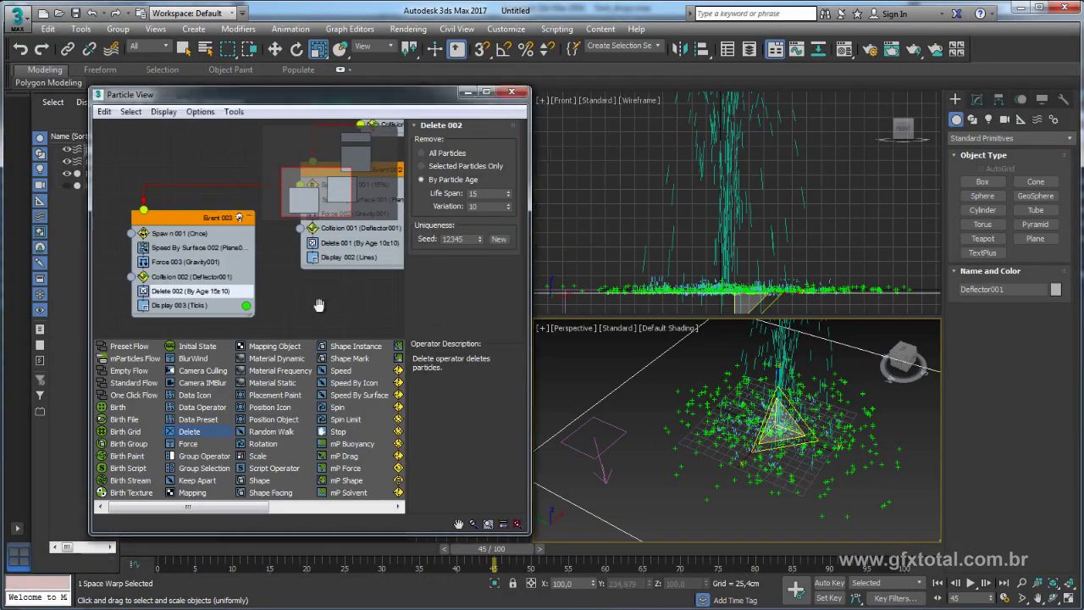
mouse_move(280, 305)
middle_mouse_down()
mouse_move(259, 308)
mouse_move(311, 304)
middle_mouse_up()
- Set Spawn 001 to produce 10 offspring per collision
left_click(159, 236)
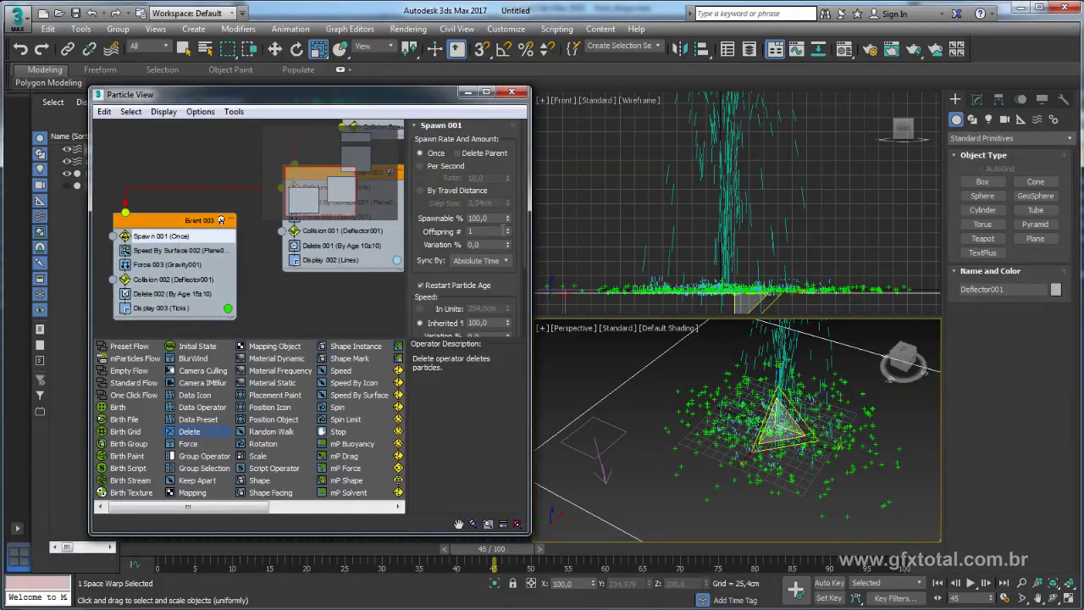
left_click_drag(510, 235, 509, 234)
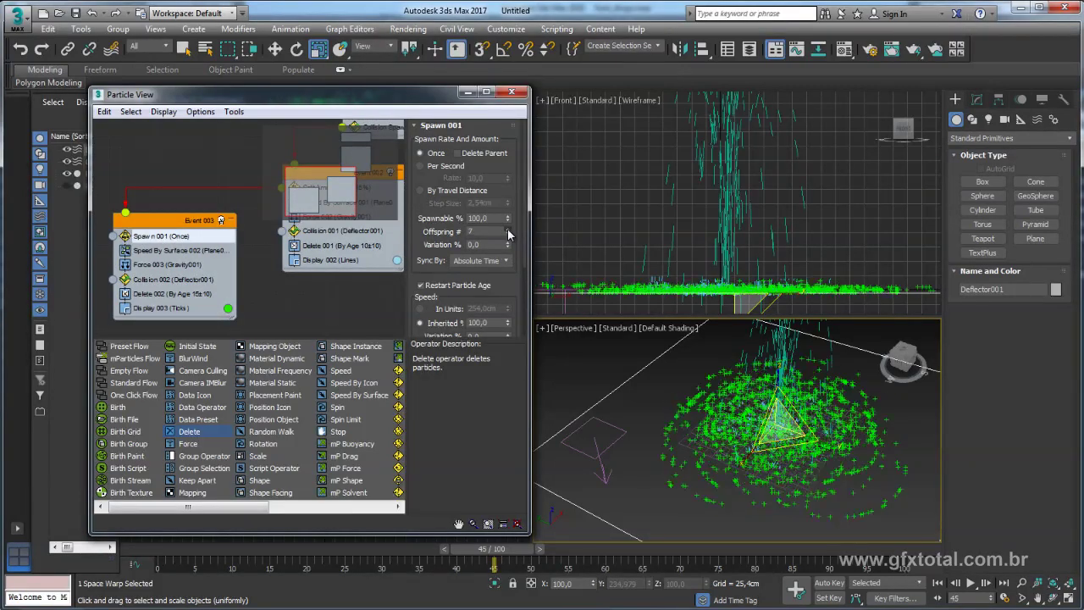
left_click(508, 229)
left_click(508, 229)
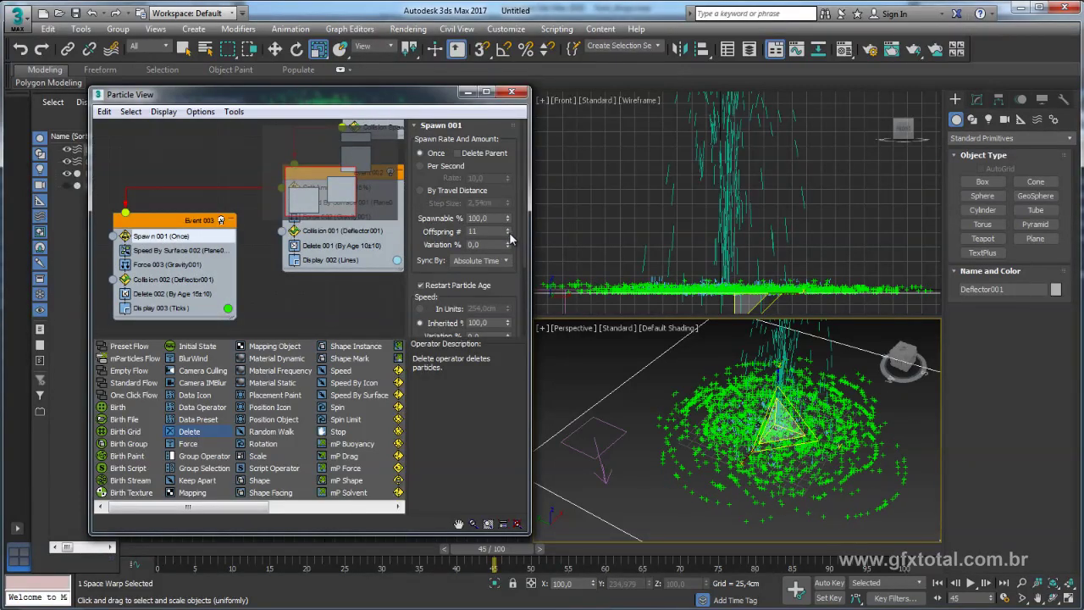
left_click(509, 235)
left_click_drag(516, 549, 409, 576)
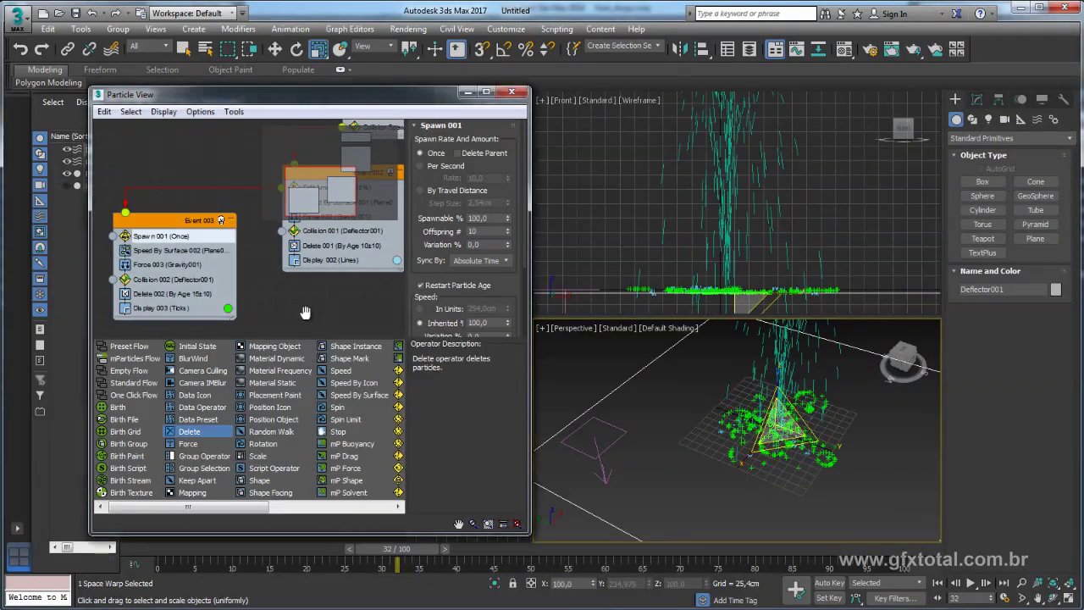
left_click_drag(509, 284, 511, 167)
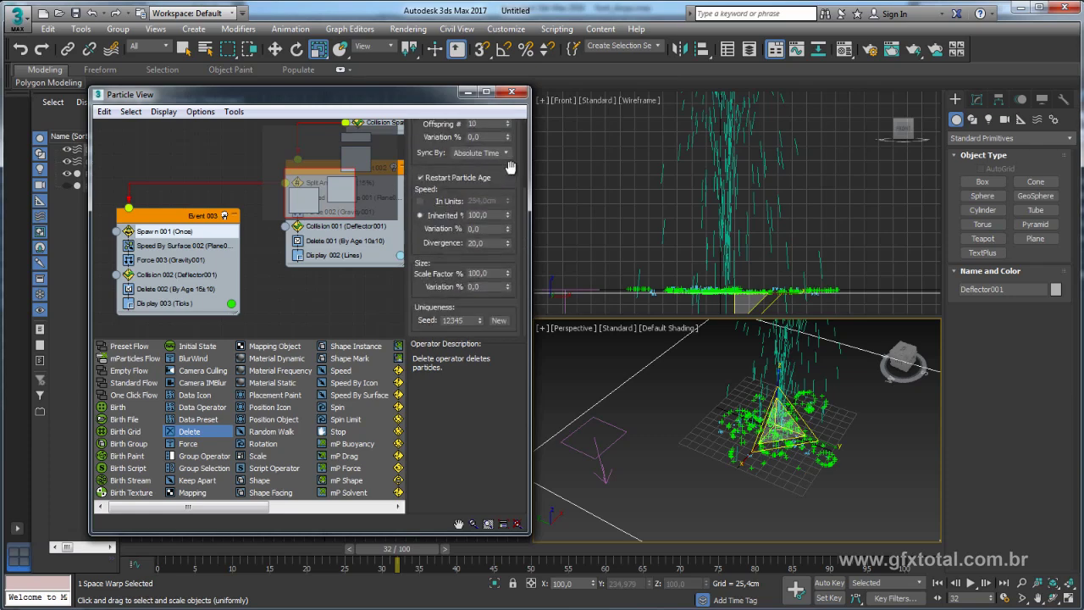
- Raise Spawn 001's divergence to 180 so the offspring scatter in all directions
right_click(509, 244)
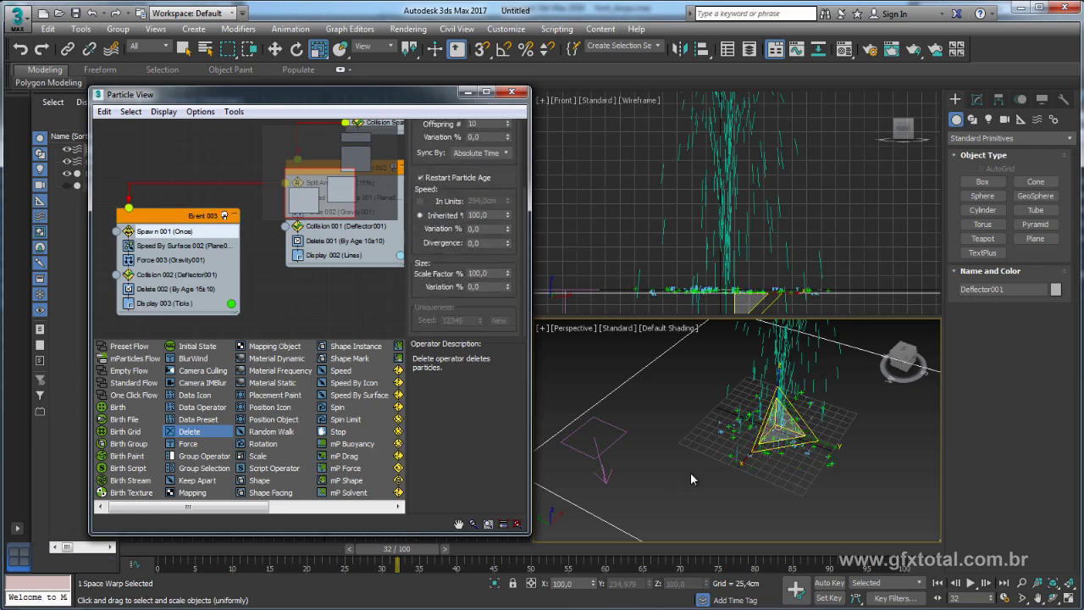
scroll(690, 479, "up", 3)
middle_click_drag(759, 429, 762, 474, "alt")
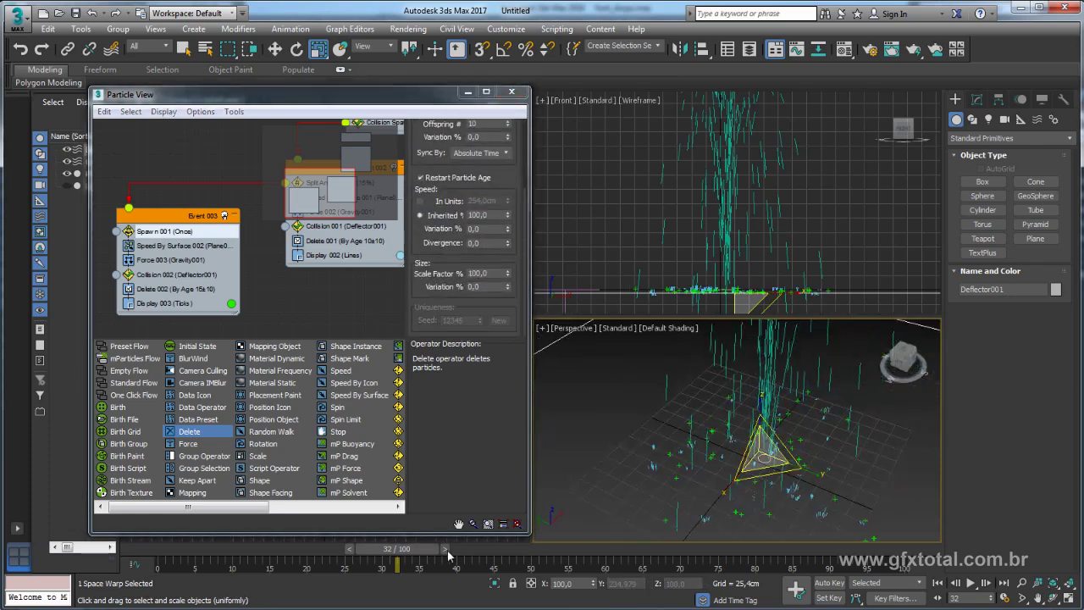
left_click_drag(448, 555, 514, 557)
key("r")
left_click(472, 243)
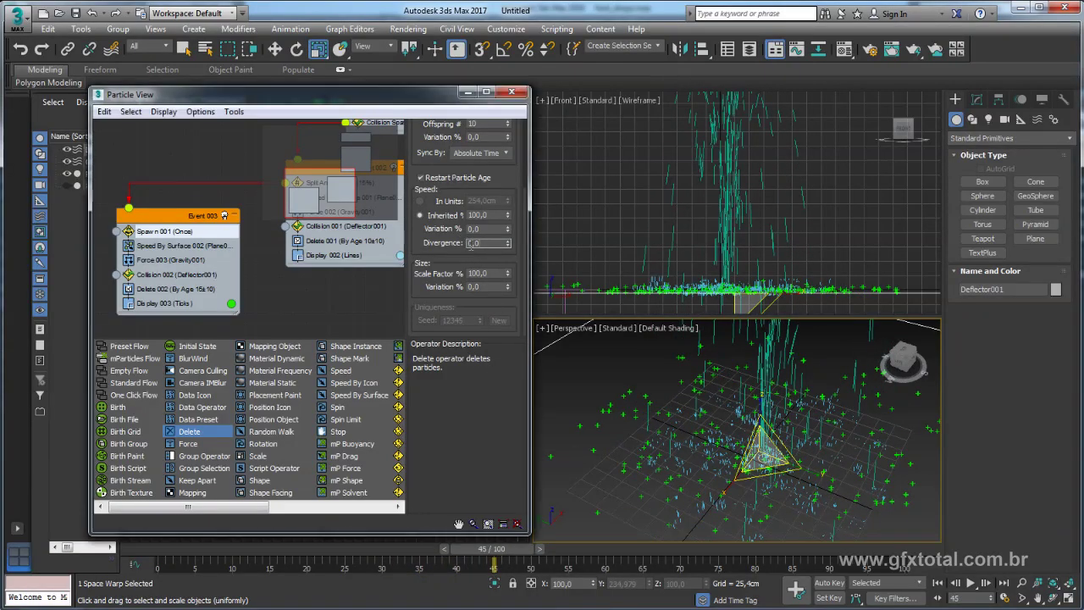
left_click_drag(509, 245, 507, 166)
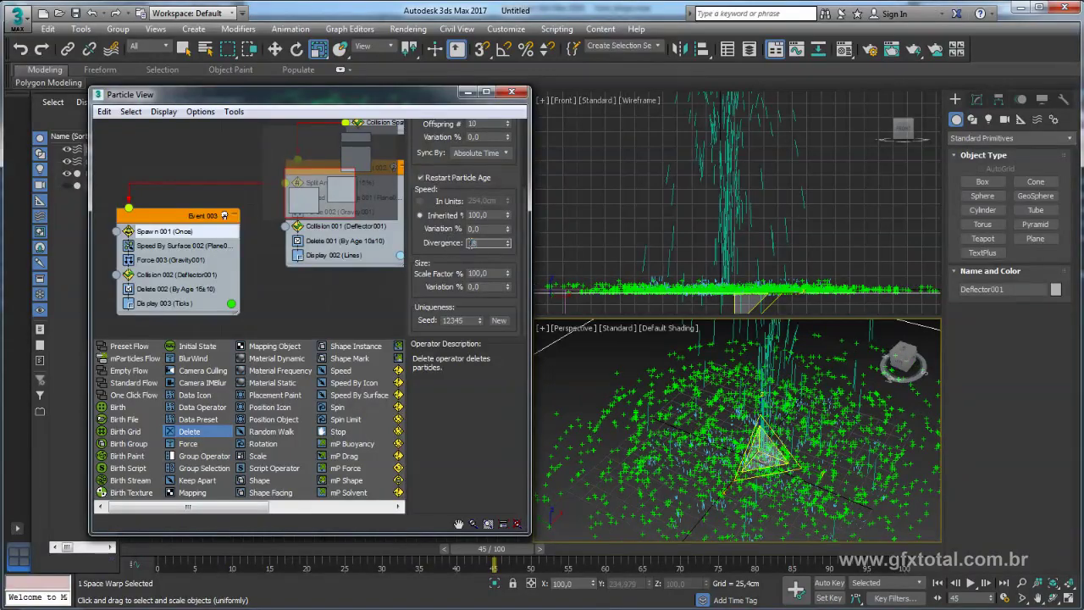
type("0")
key("Return")
mouse_move(509, 555)
left_mouse_down()
mouse_move(402, 567)
mouse_move(492, 552)
left_mouse_up()
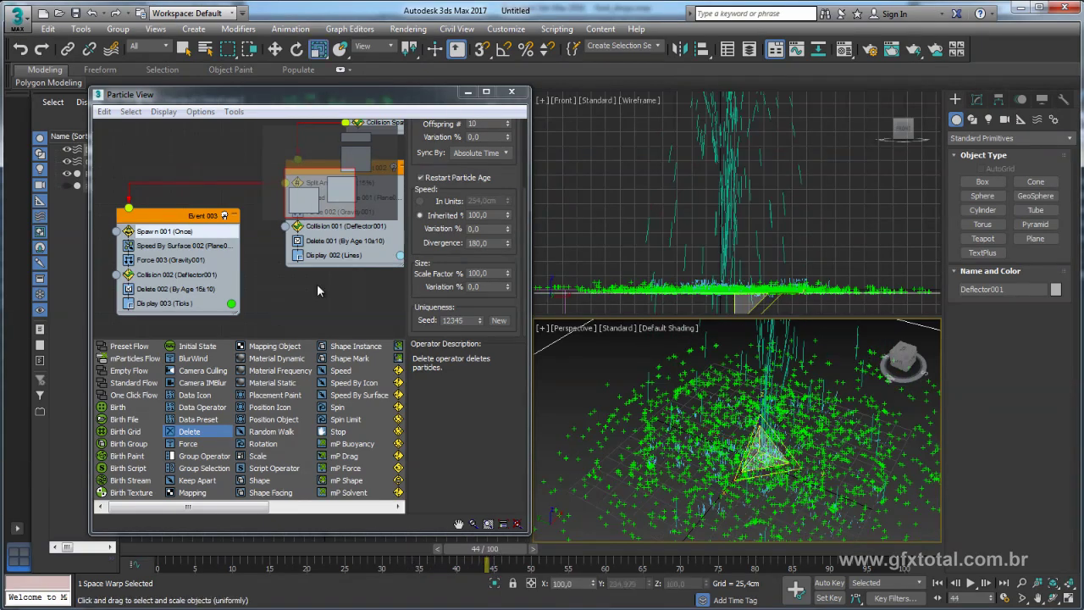
- Confirm a 5-frame life span in Delete 002 and review the shorter-lived splash
left_click(161, 290)
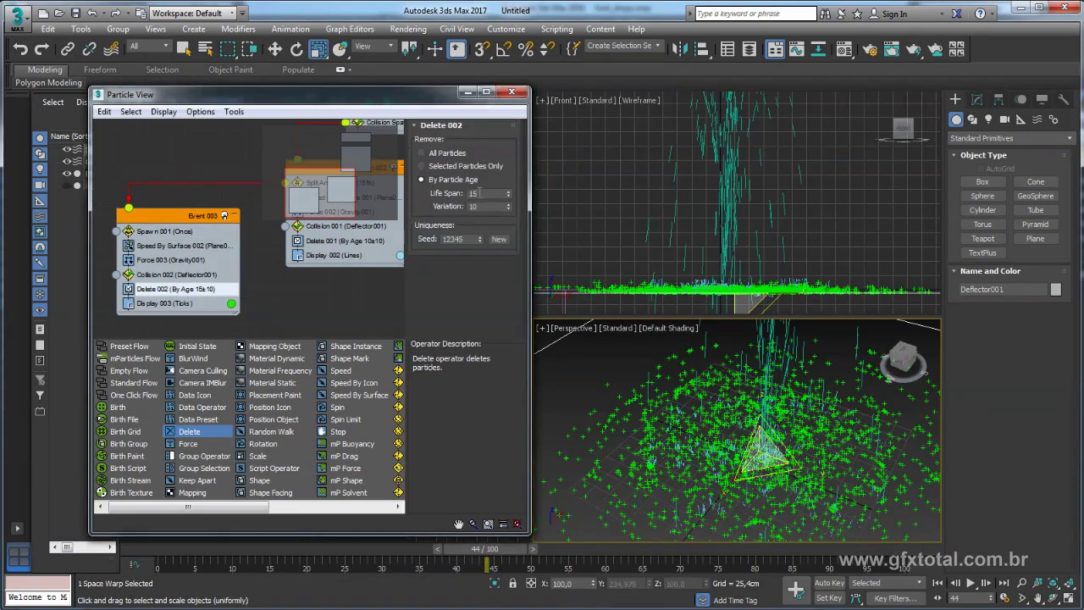
type("5")
key("Return")
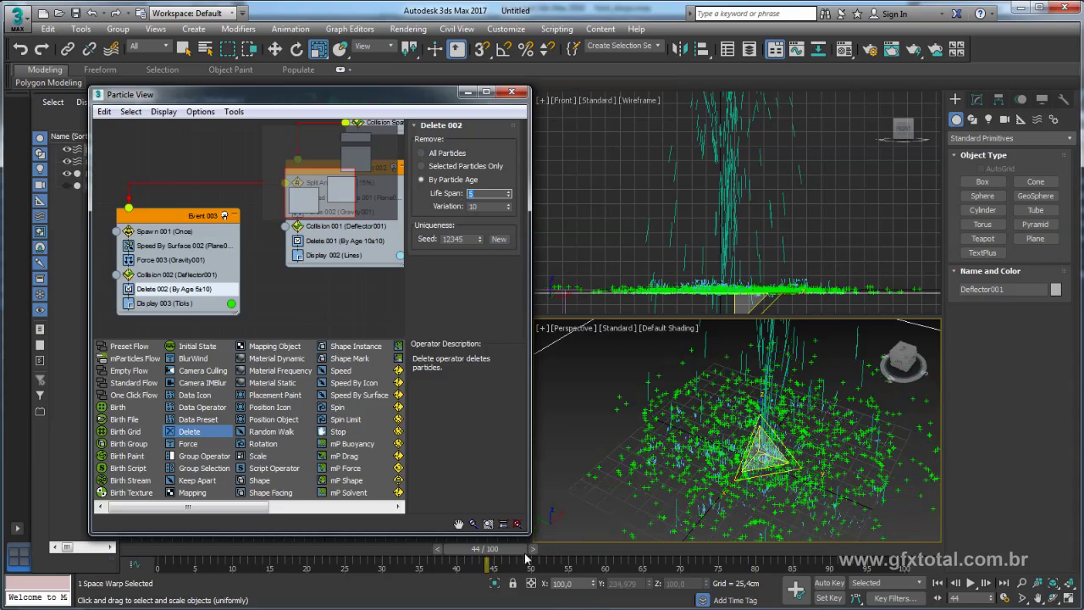
left_click_drag(525, 557, 625, 552)
- Set Speed By Surface 002's speed to 100cm and check the slower stream
left_click(201, 245)
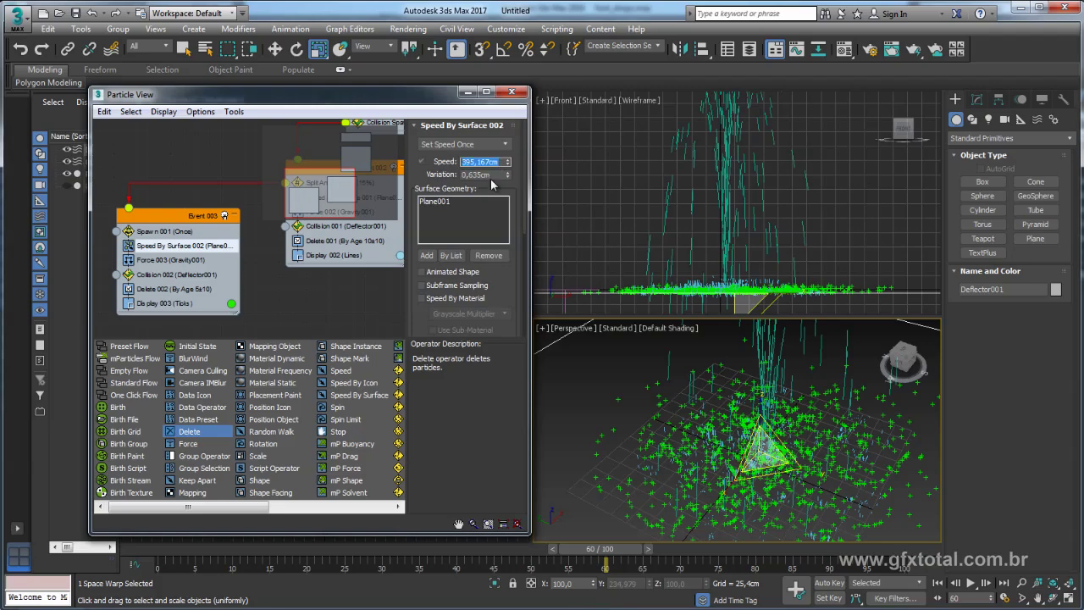
type("0")
key("Return")
left_click_drag(612, 552, 705, 548)
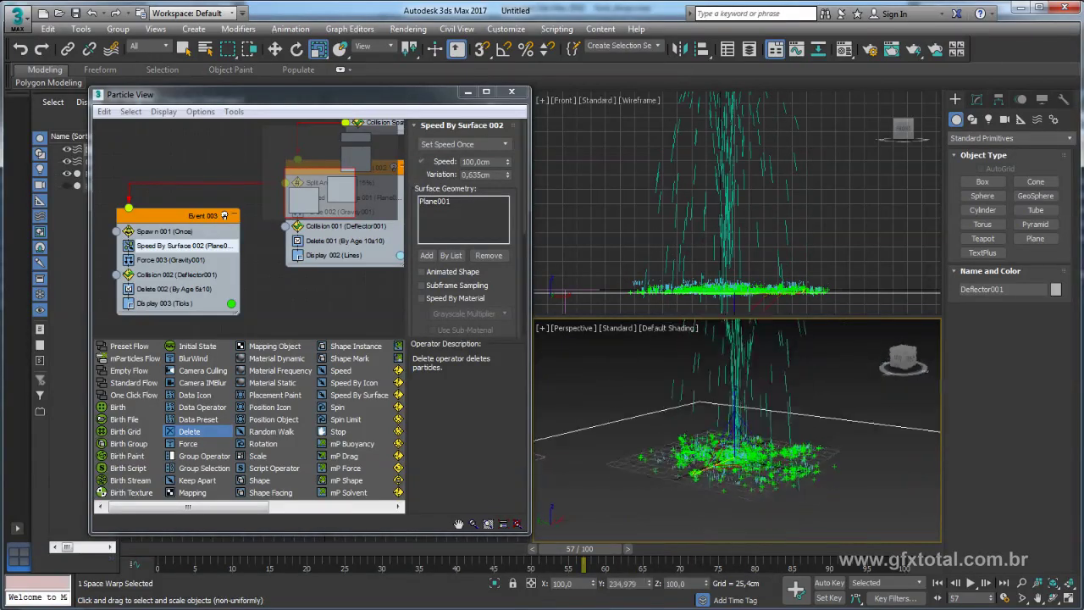
left_click_drag(600, 549, 637, 551)
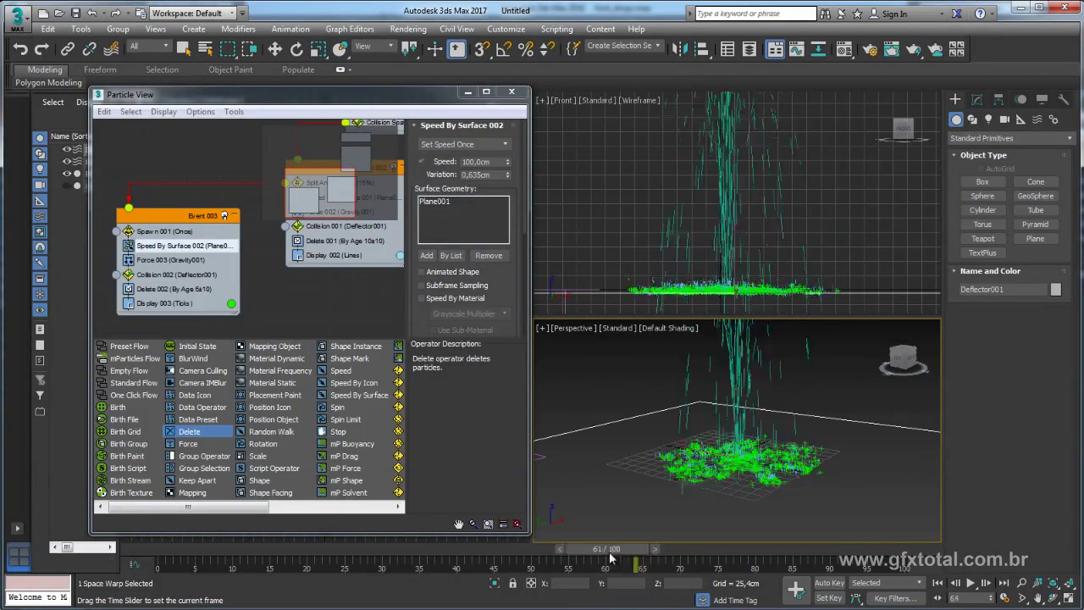
- Review the splash at frame 61 from a low angle, then show Event 002 in Particle View
middle_click_drag(755, 423, 721, 402)
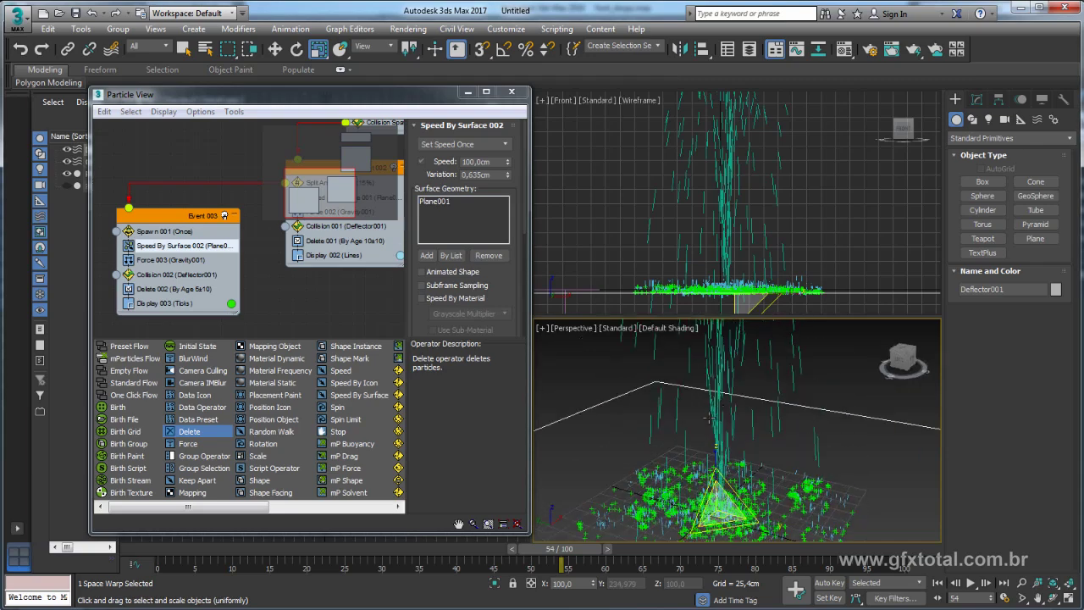
key("period")
key("period")
key("period")
key("period")
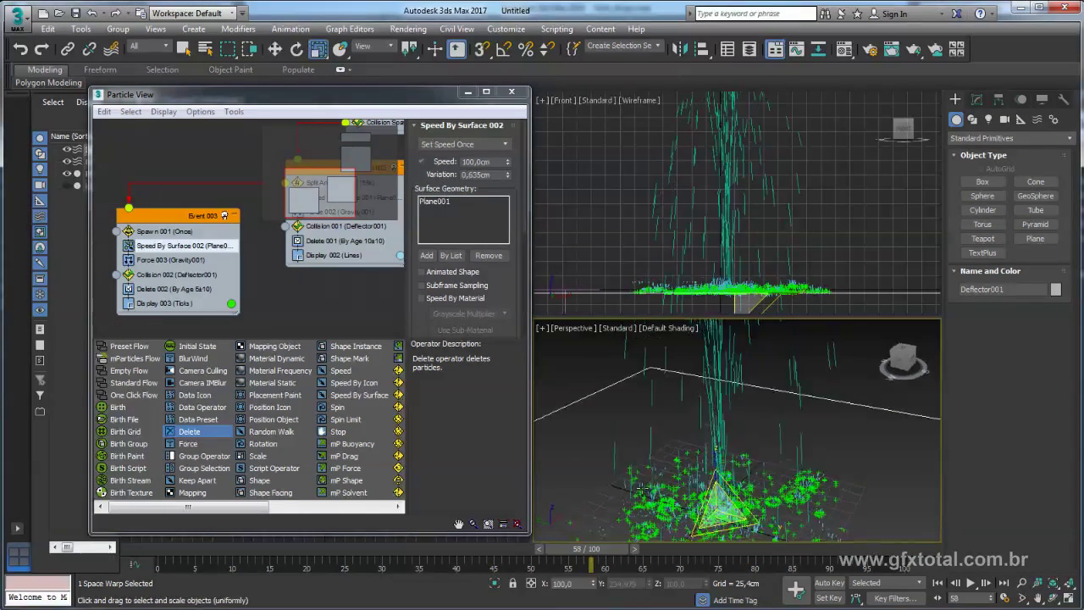
middle_click_drag(641, 487, 644, 487, "alt")
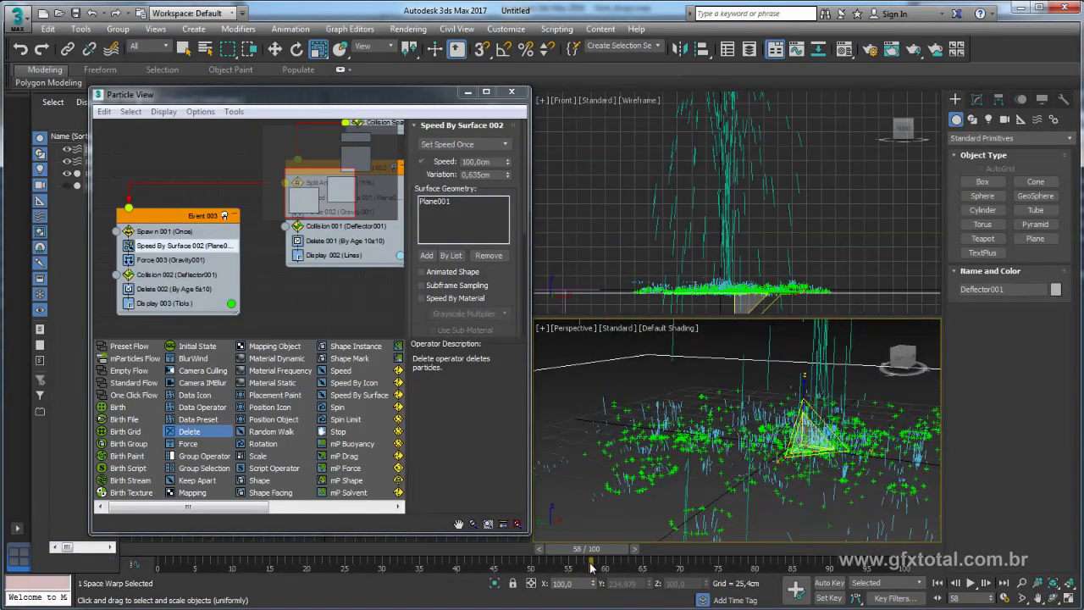
left_click_drag(591, 564, 613, 564)
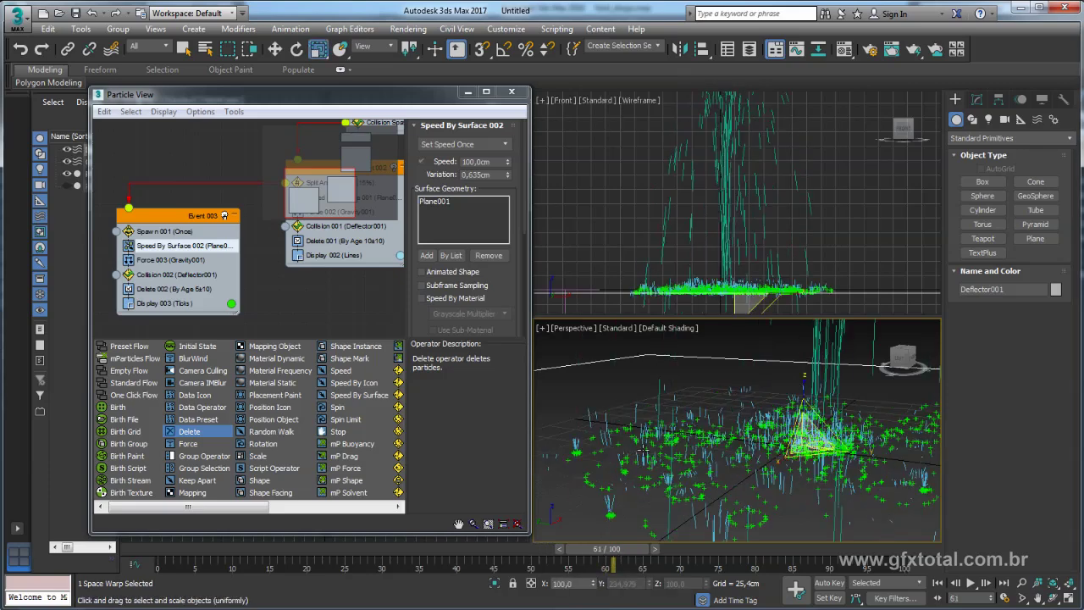
mouse_move(310, 316)
middle_mouse_down()
mouse_move(230, 322)
mouse_move(237, 307)
middle_mouse_up()
- Raise Speed By Surface 001's speed to about 381cm
left_click(237, 291)
scroll(262, 292, "up", 1)
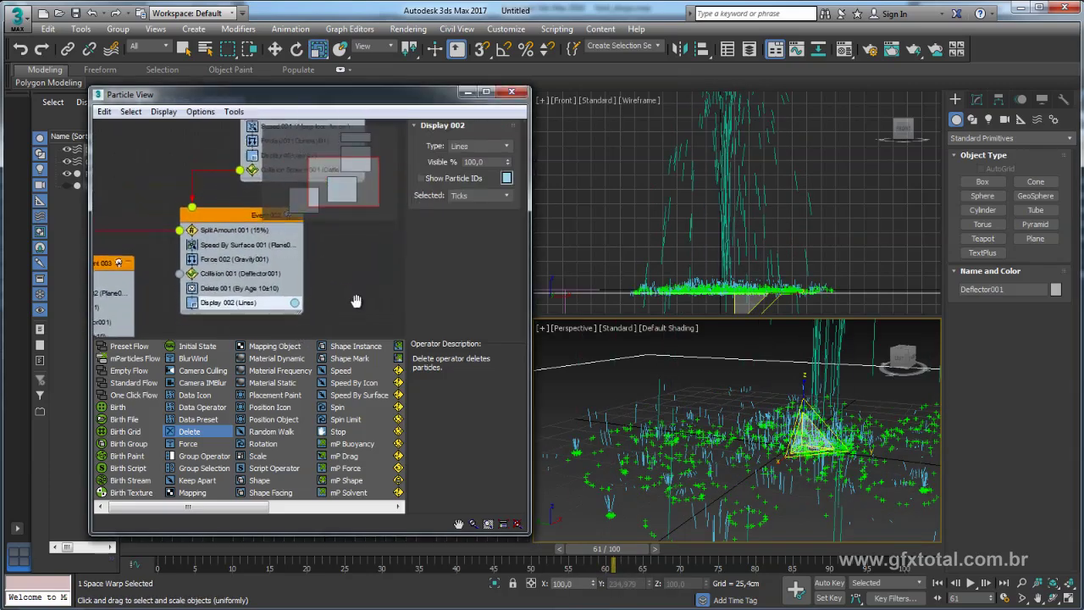
scroll(284, 288, "up", 1)
left_click(226, 254)
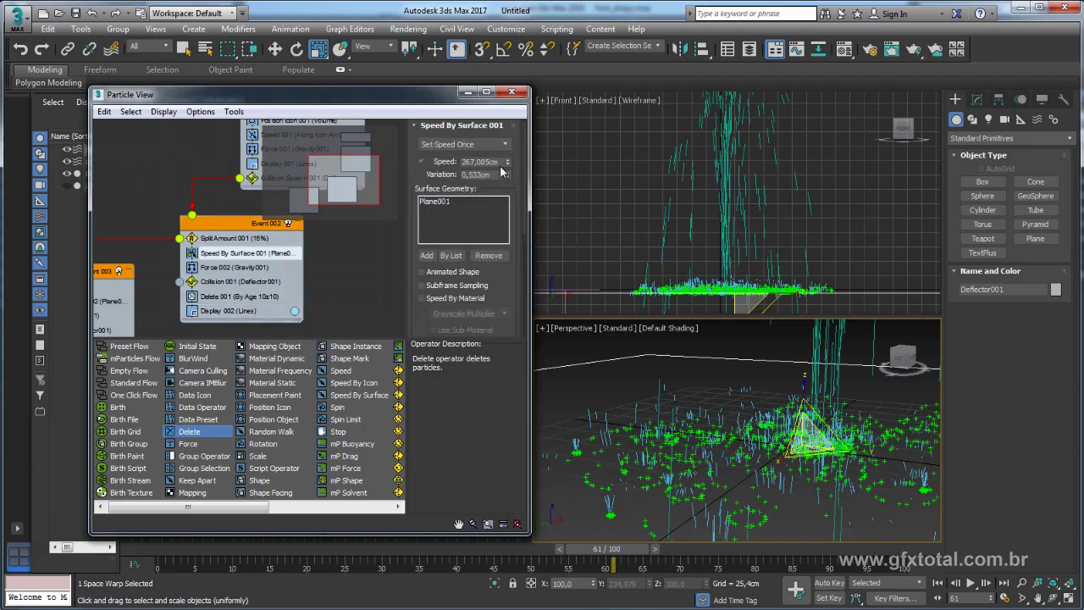
left_click_drag(508, 162, 508, 149)
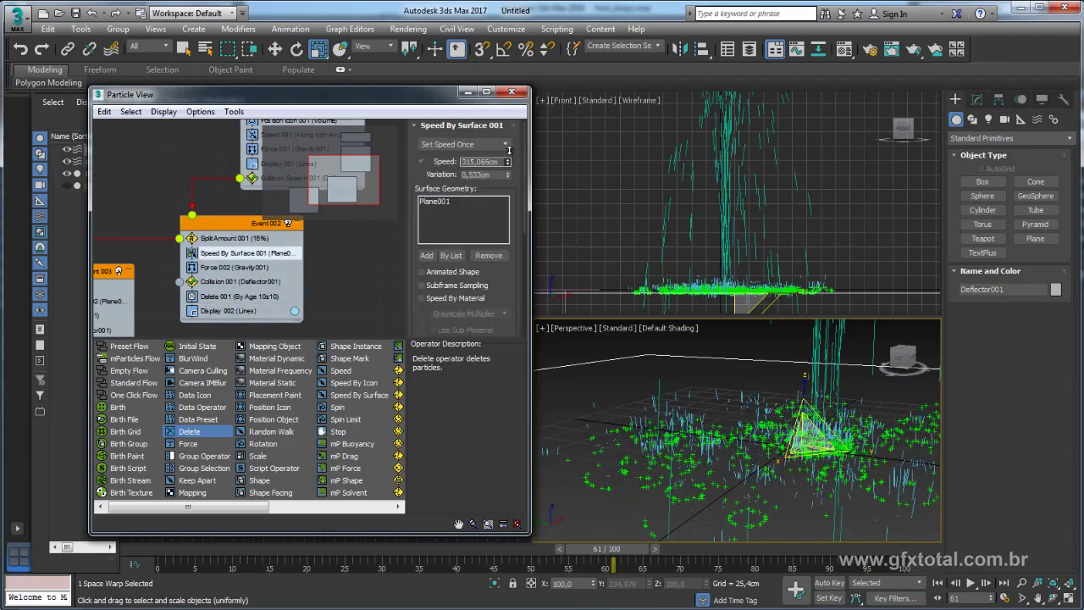
left_click_drag(607, 544, 665, 549)
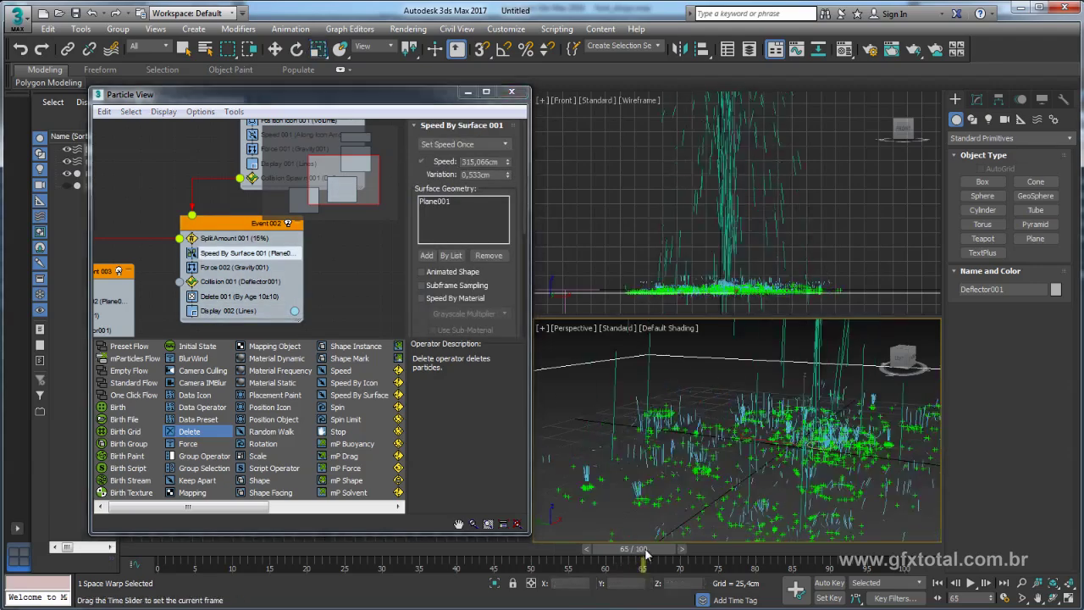
left_click_drag(509, 161, 506, 147)
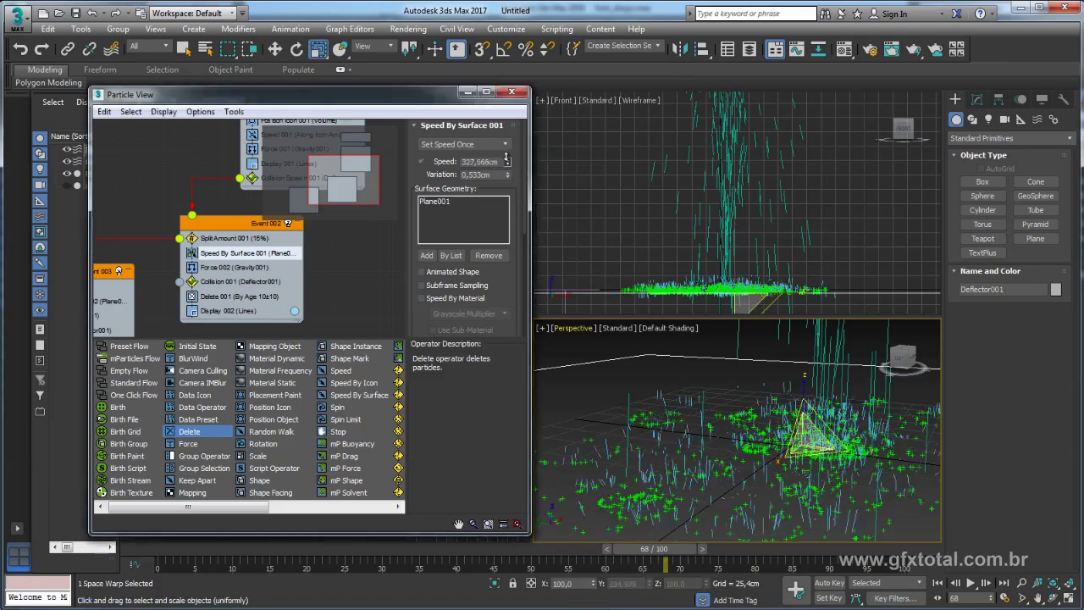
left_click_drag(631, 548, 616, 549)
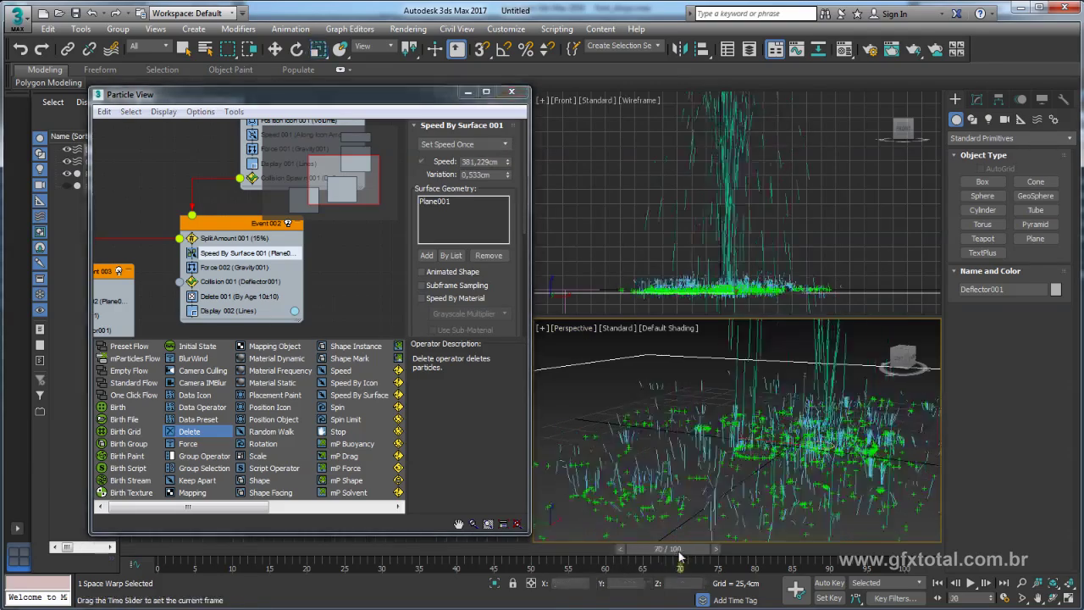
- Lower Force 002's gravity influence to 939%
left_click(225, 269)
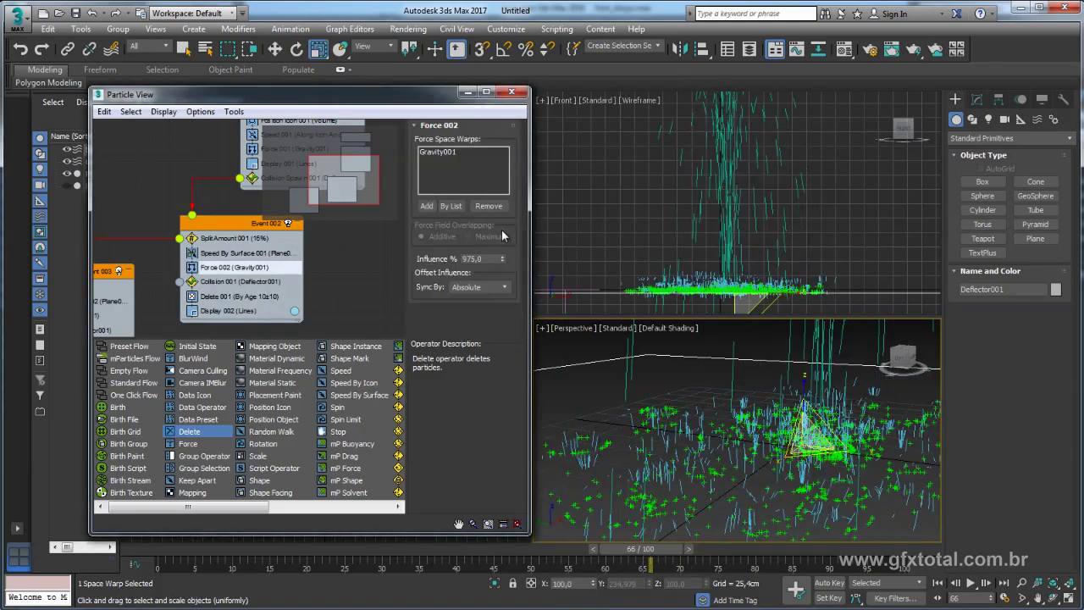
left_click_drag(503, 268, 597, 424)
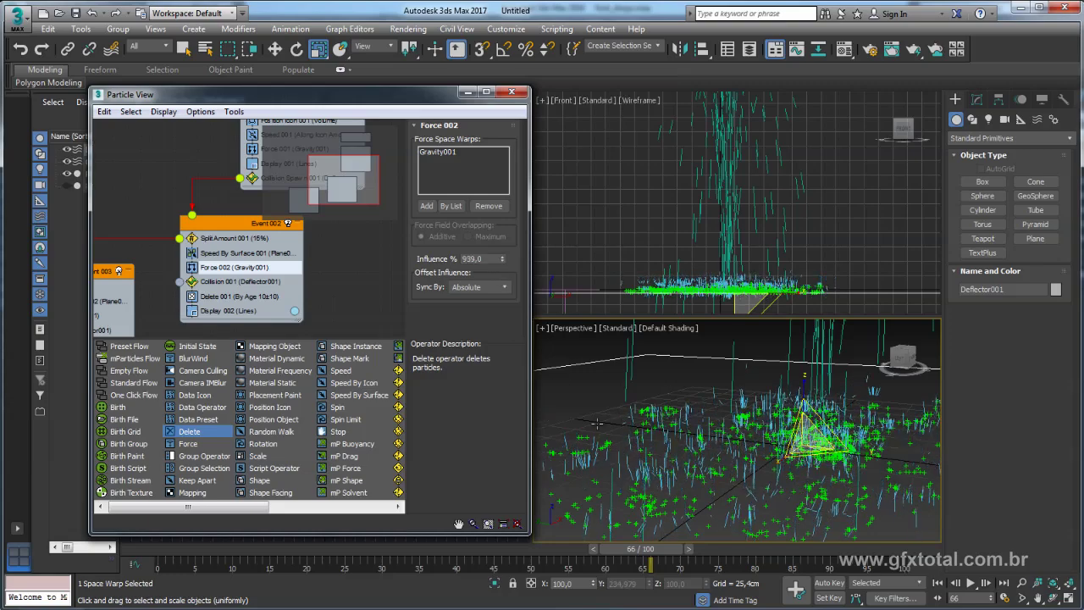
middle_click_drag(756, 491, 745, 508)
scroll(741, 514, "down", 3)
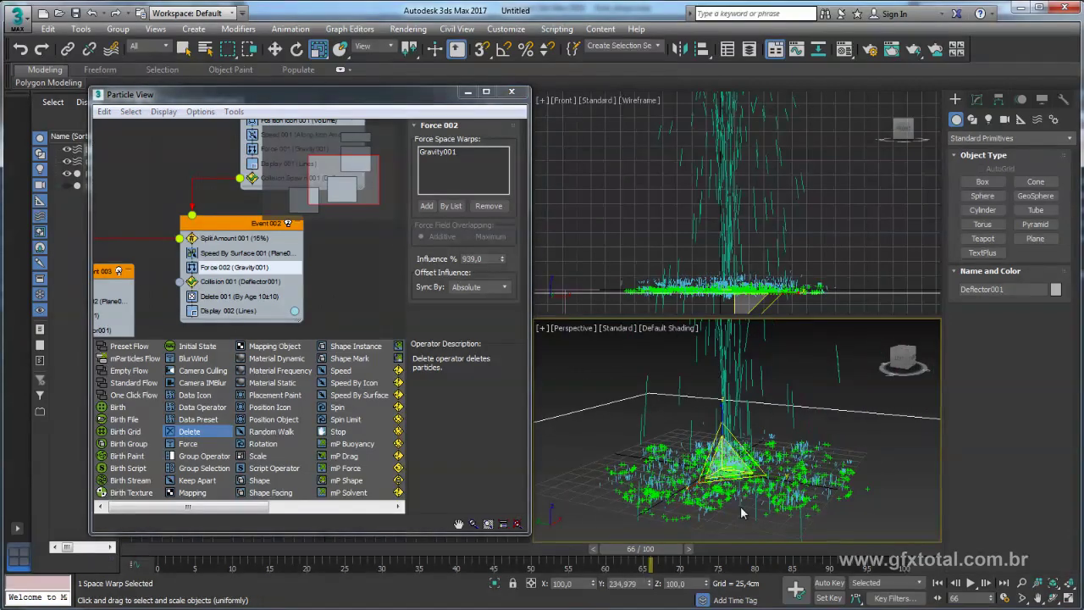
- Play the animation and orbit the Perspective view to preview the particles
left_click(970, 584)
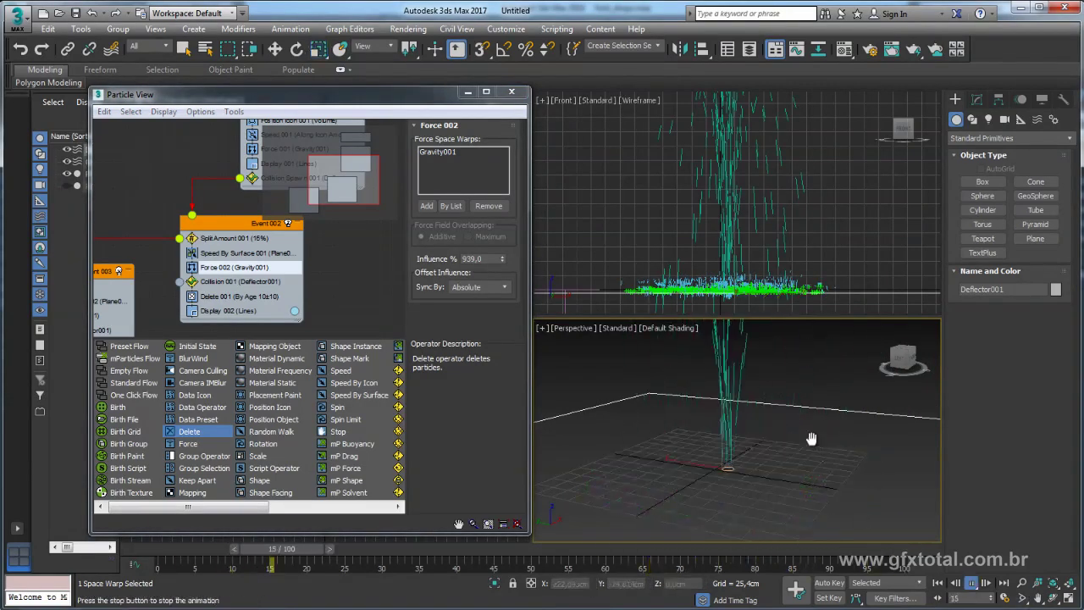
mouse_move(812, 438)
middle_mouse_down("alt")
mouse_move(743, 491)
mouse_move(782, 474)
mouse_move(746, 444)
middle_mouse_up("alt")
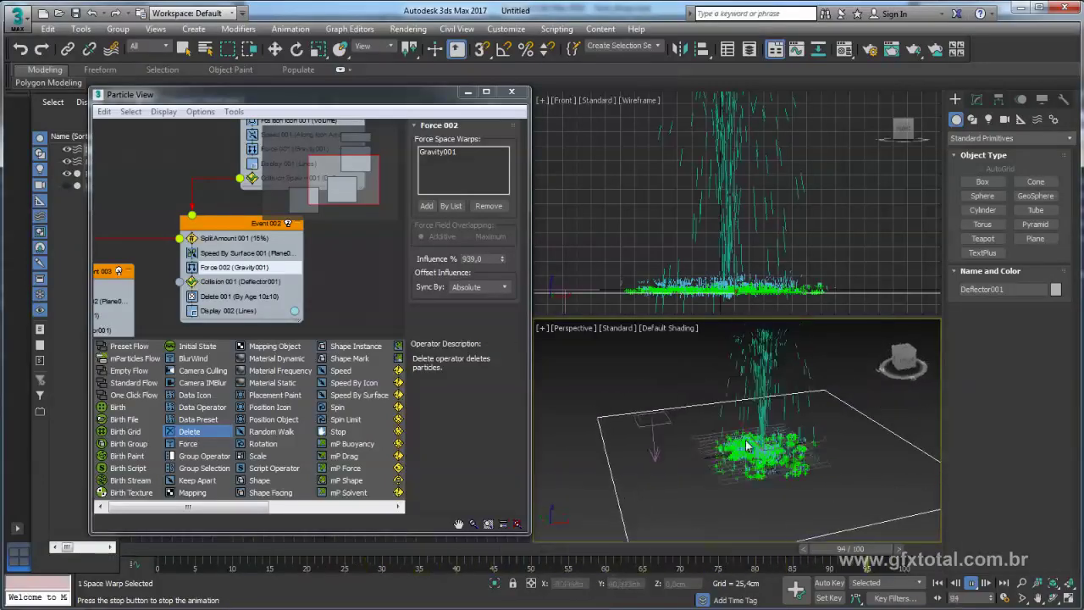
middle_click_drag(746, 445, 719, 430)
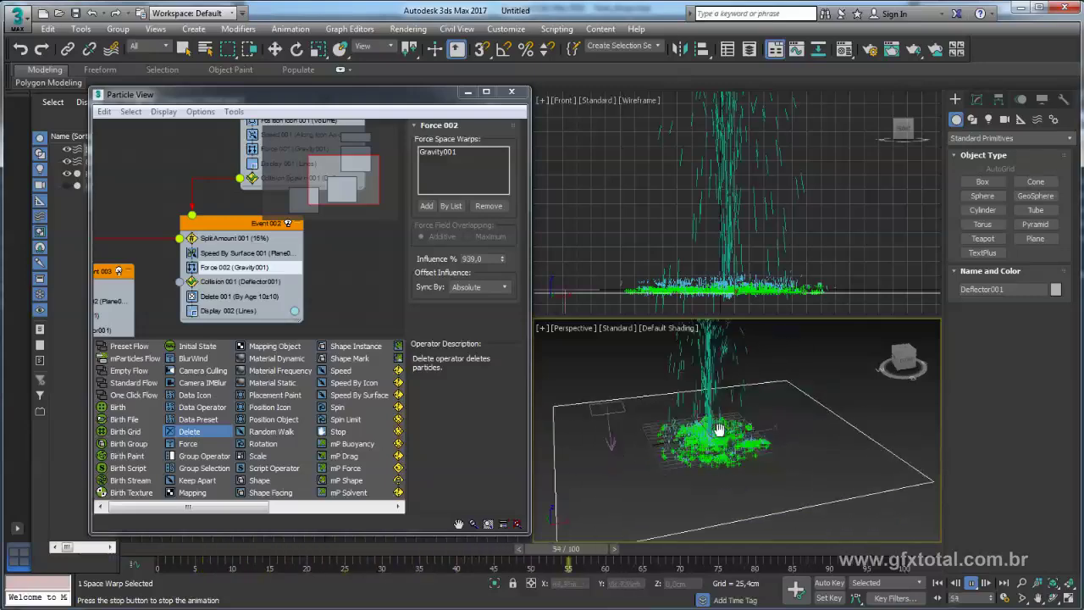
scroll(718, 430, "down", 2)
key("slash")
key("r")
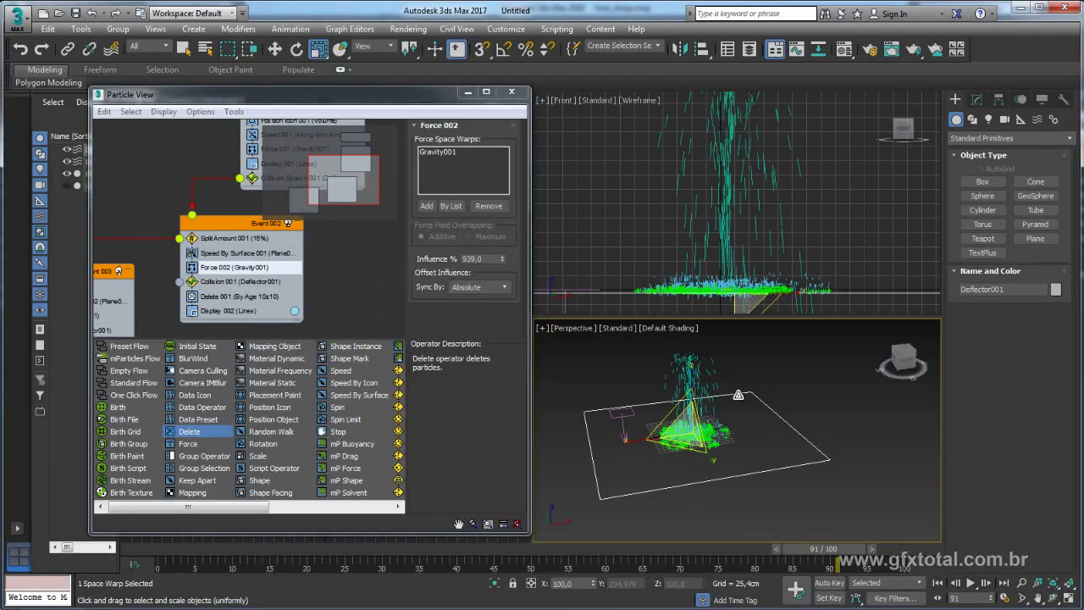
middle_click_drag(738, 395, 732, 456, "alt")
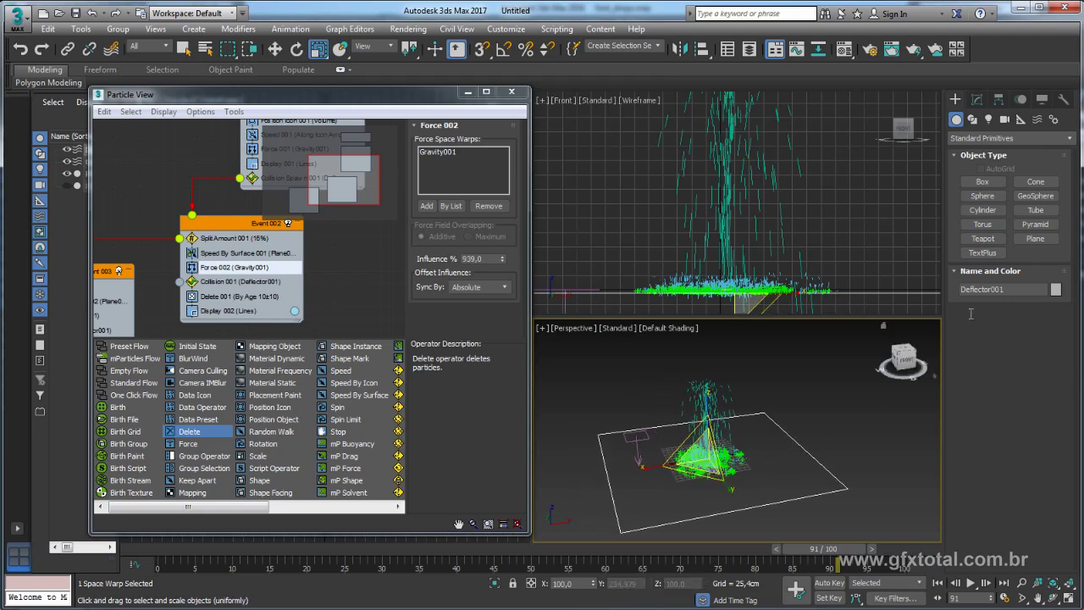
- Create a teapot beside the particle fountain
left_click(985, 242)
left_click_drag(846, 469, 860, 471)
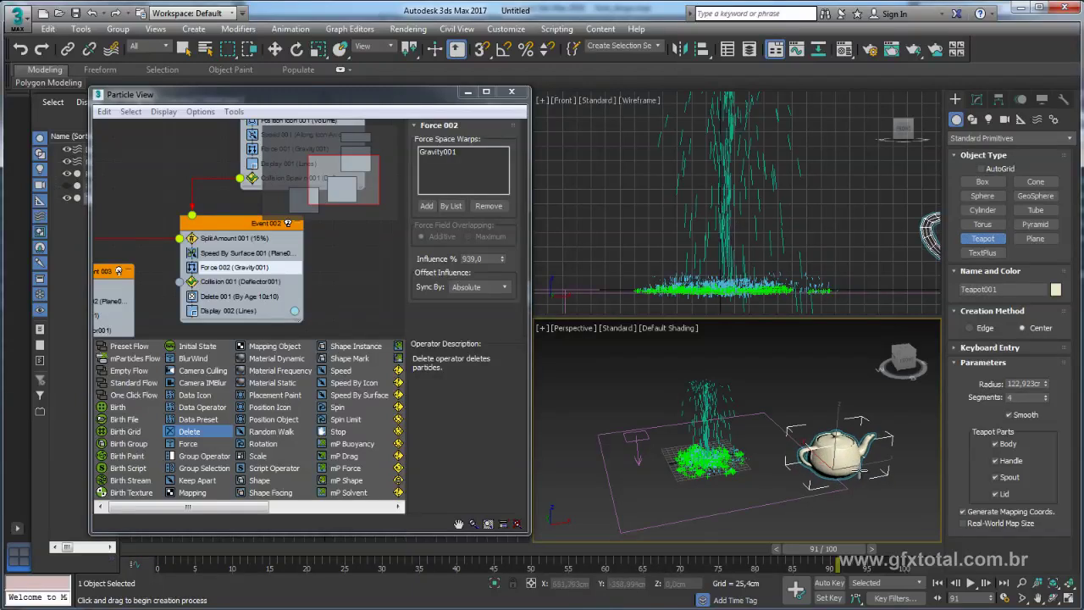
key("z")
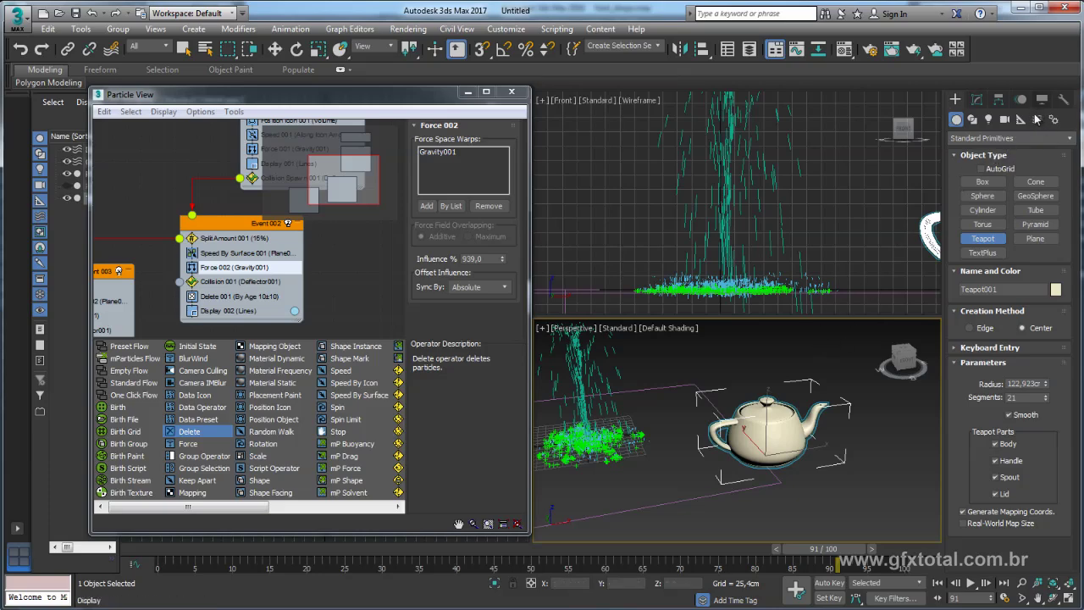
- Place a UDeflector space warp in the scene
left_click(1037, 123)
left_click(1007, 138)
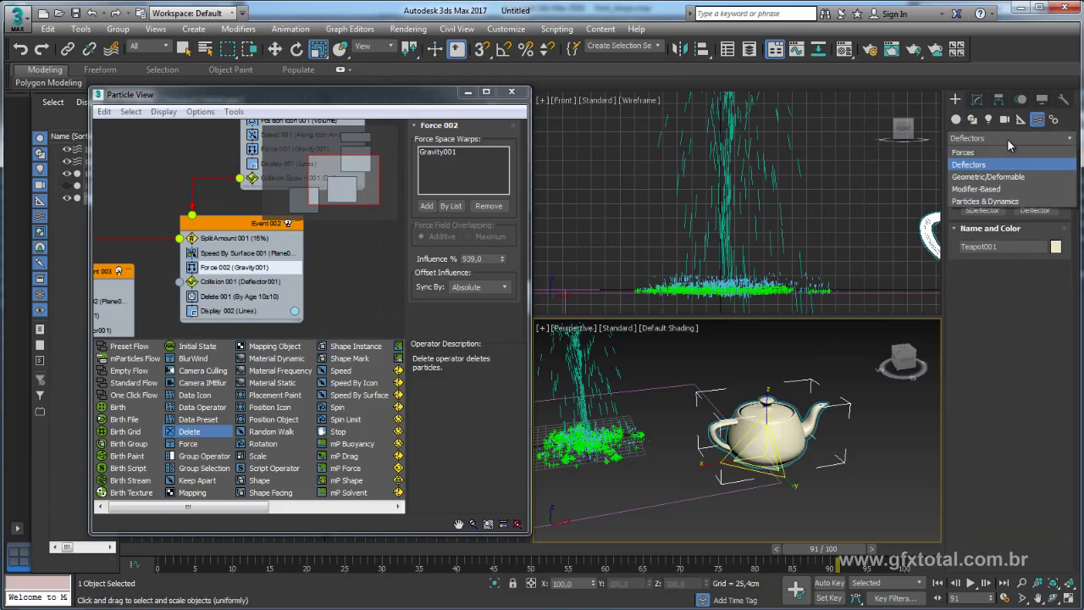
left_click(1007, 138)
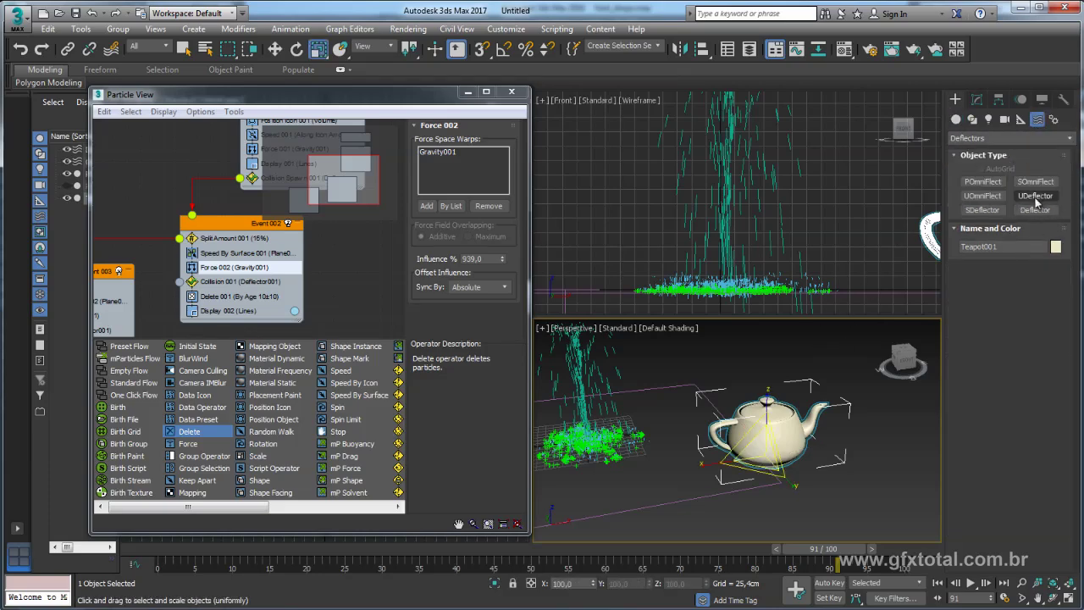
left_click(1035, 195)
middle_click_drag(856, 419, 758, 410)
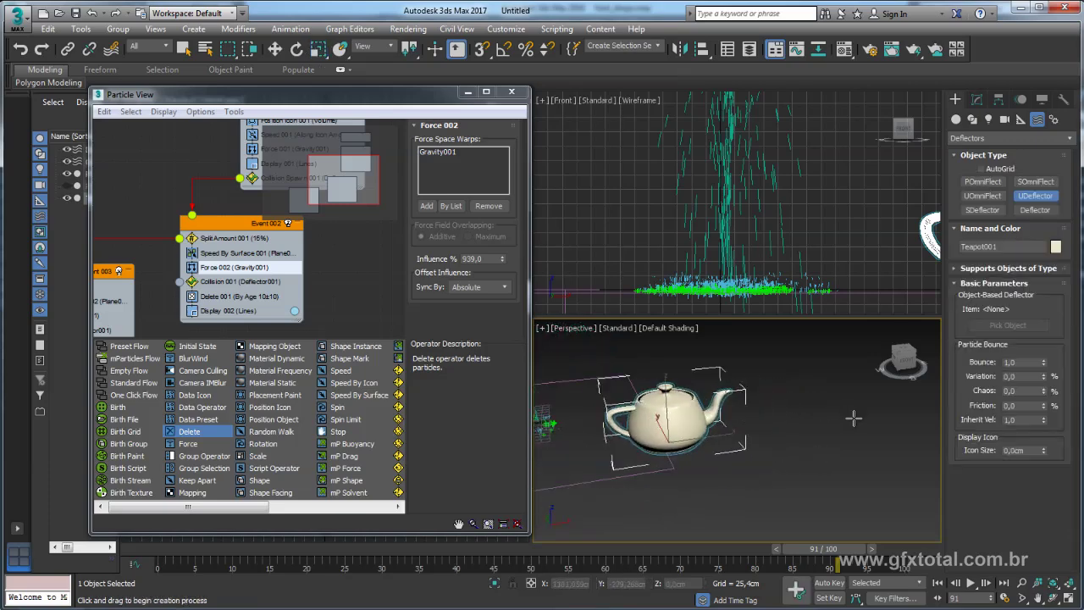
left_click(807, 415)
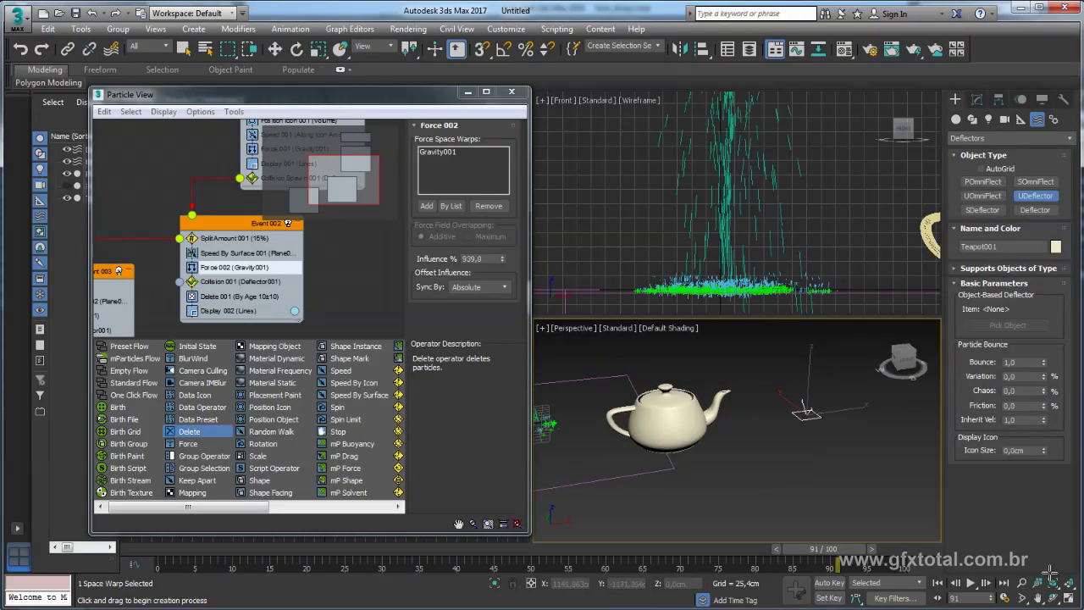
middle_click_drag(796, 456, 835, 456)
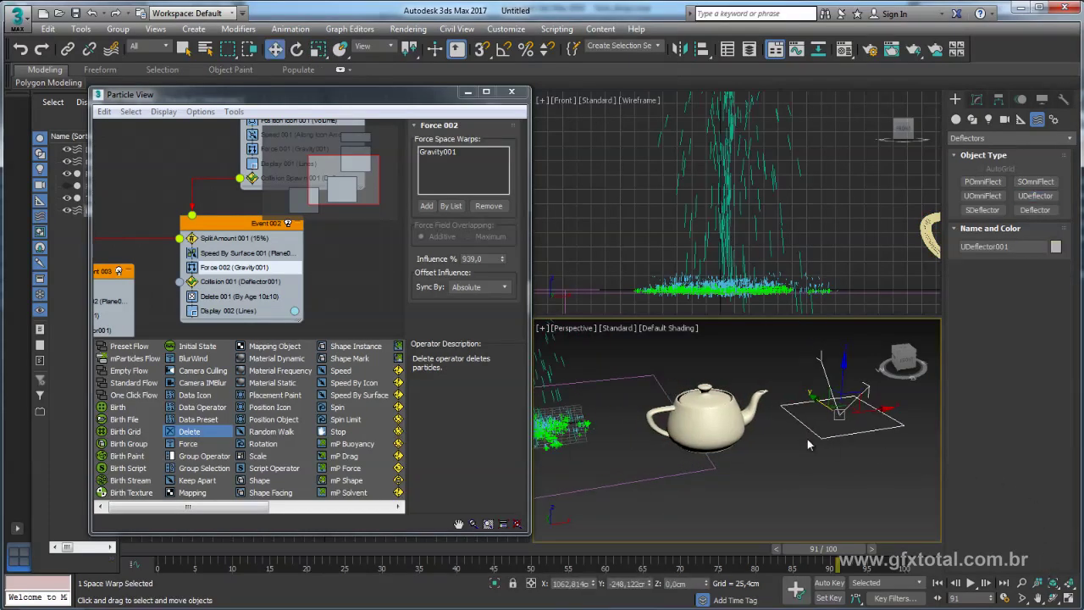
- Set Teapot001 as the UDeflector's deflecting object
left_click(976, 99)
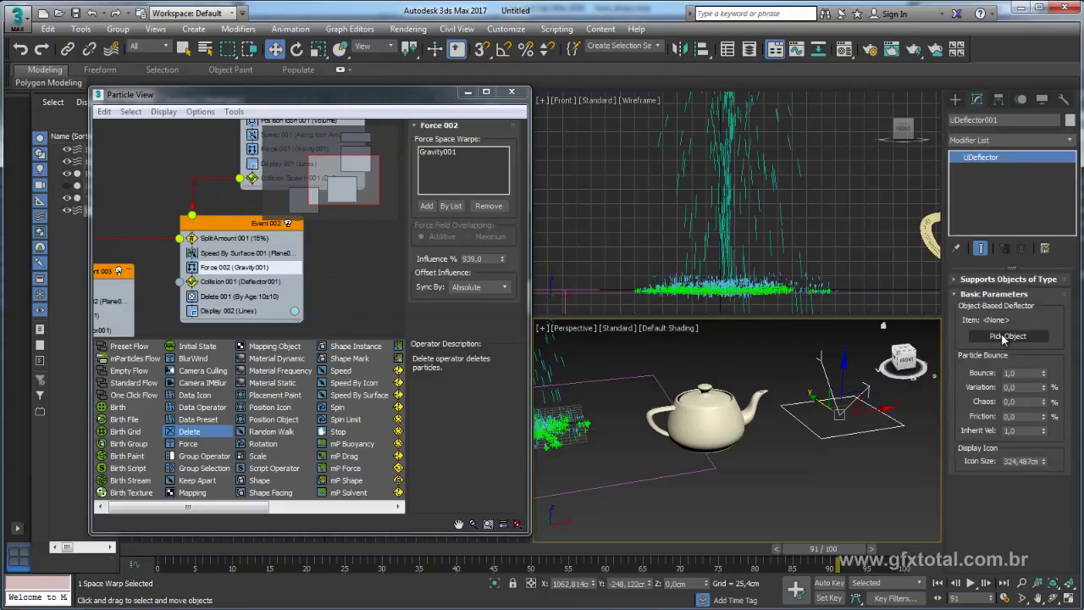
left_click(1025, 337)
left_click(774, 411)
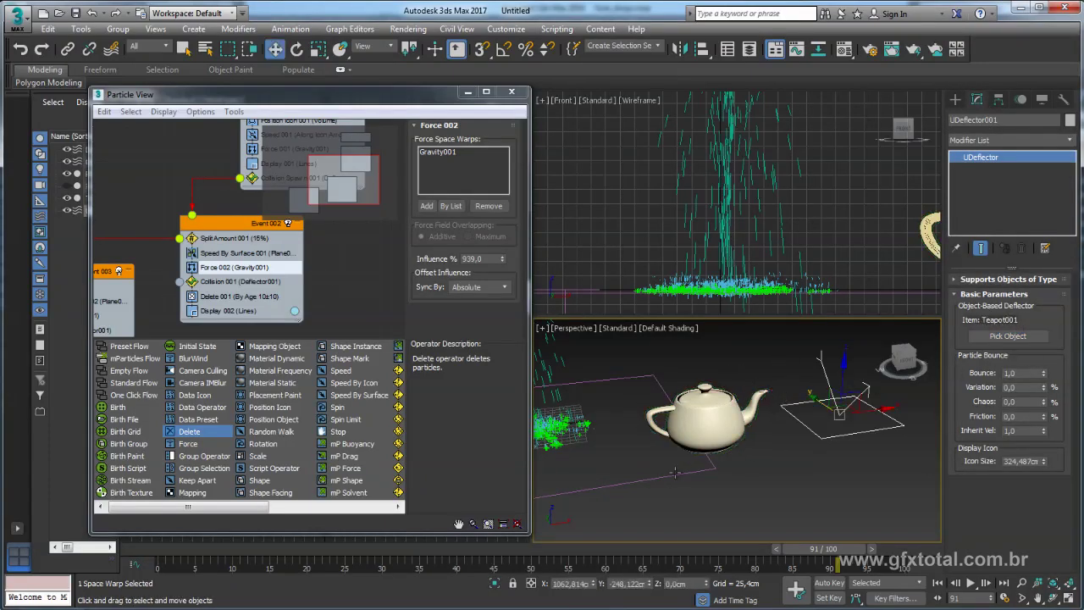
scroll(650, 464, "down", 3)
scroll(731, 442, "down", 1)
middle_click_drag(731, 442, 738, 439)
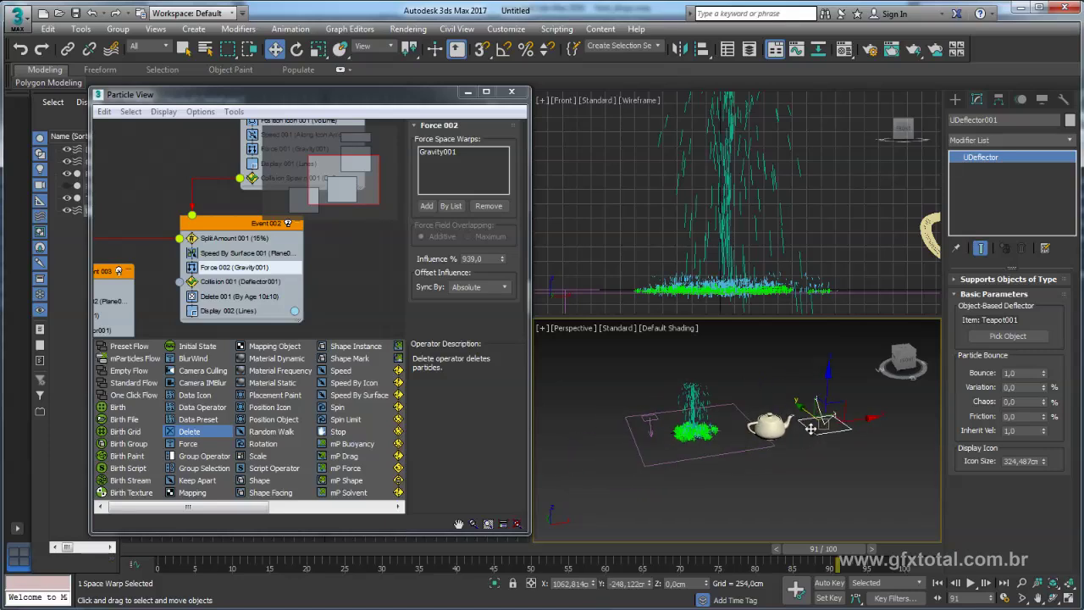
mouse_move(325, 283)
middle_mouse_down()
mouse_move(335, 273)
mouse_move(331, 307)
mouse_move(356, 296)
mouse_move(290, 323)
middle_mouse_up()
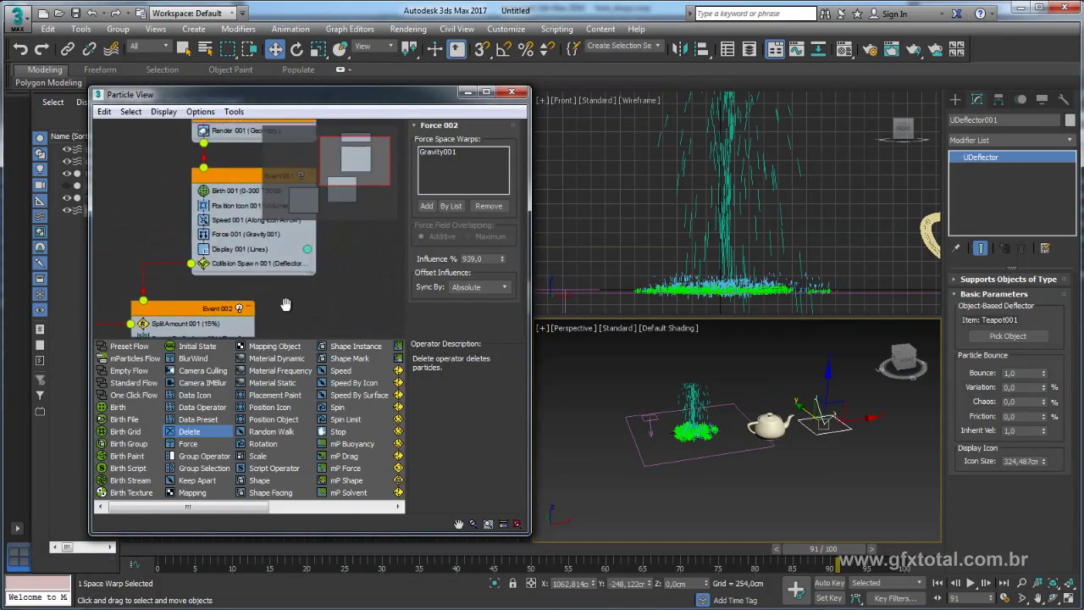
- Add UDeflector001 to Collision Spawn 001's deflectors
left_click(227, 274)
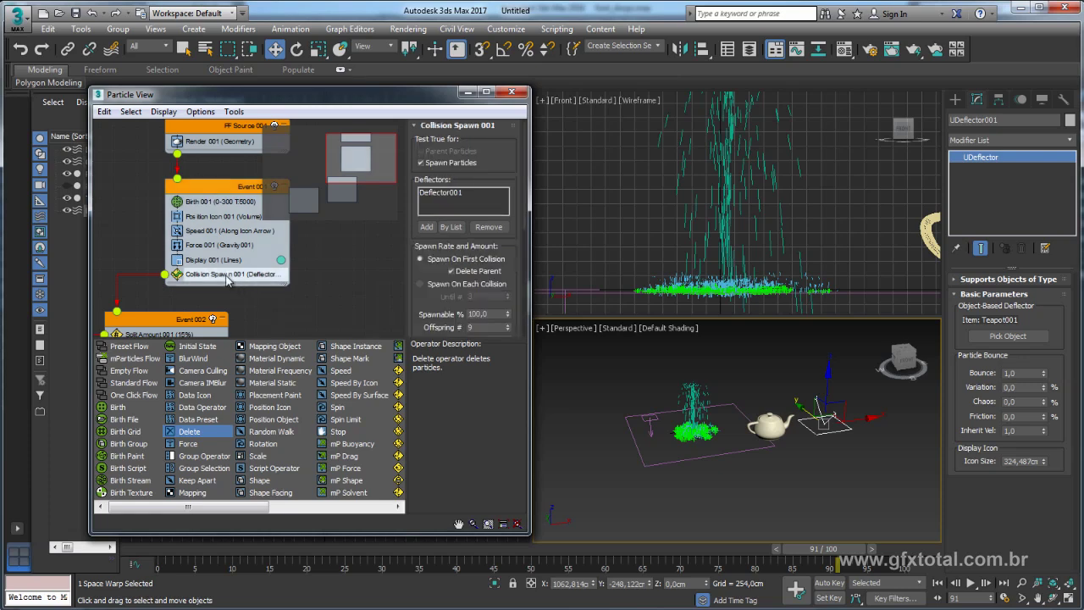
left_click(427, 227)
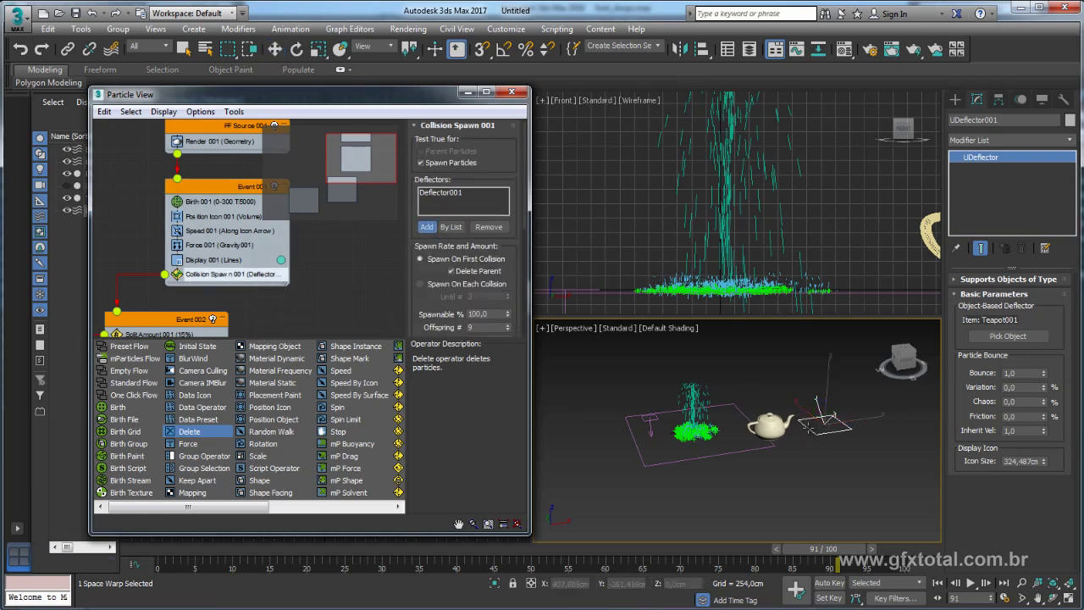
left_click(811, 426)
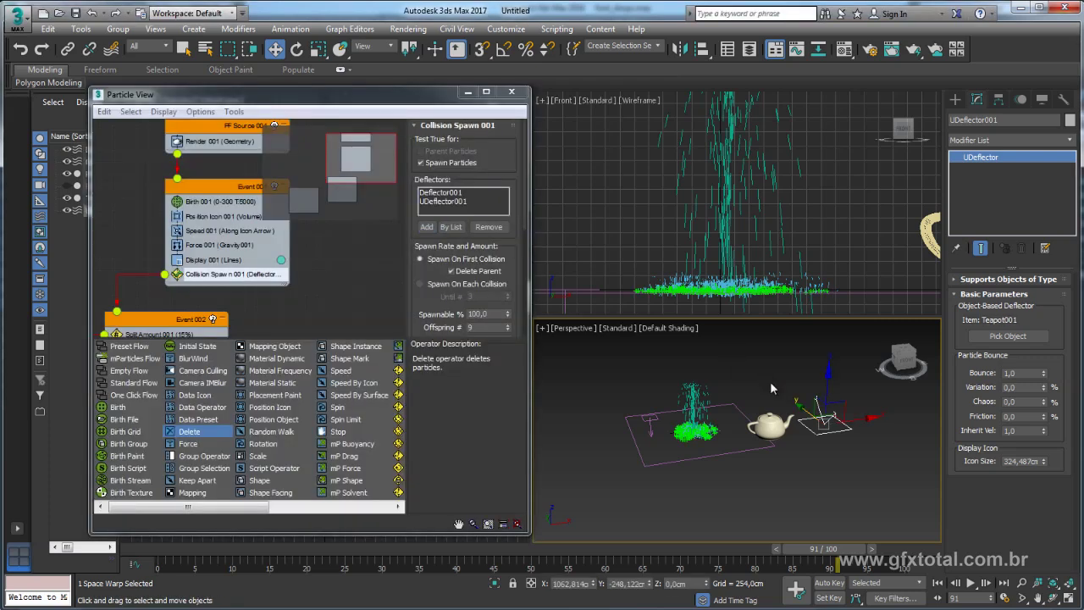
middle_click_drag(770, 381, 613, 370, "alt")
- Add UDeflector001 to Collision 001's deflectors
middle_click_drag(144, 335, 213, 273)
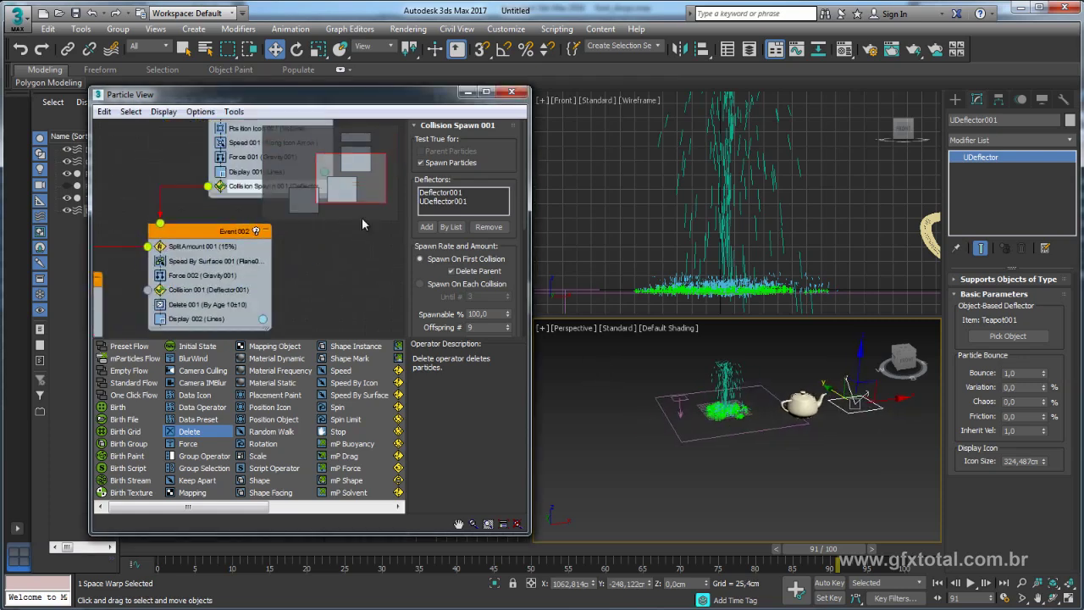
left_click(213, 267)
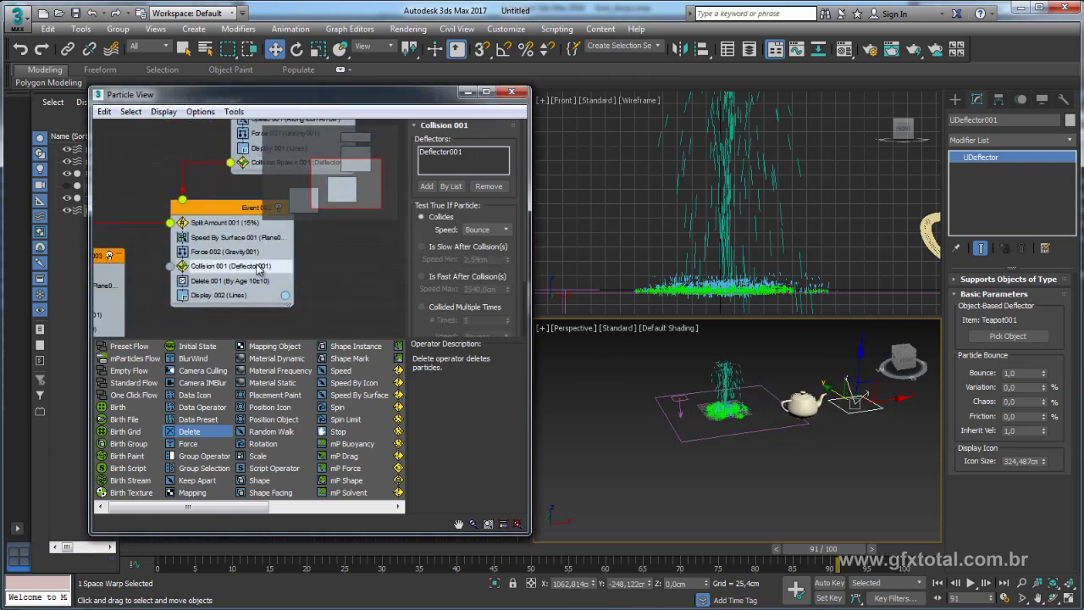
left_click(427, 185)
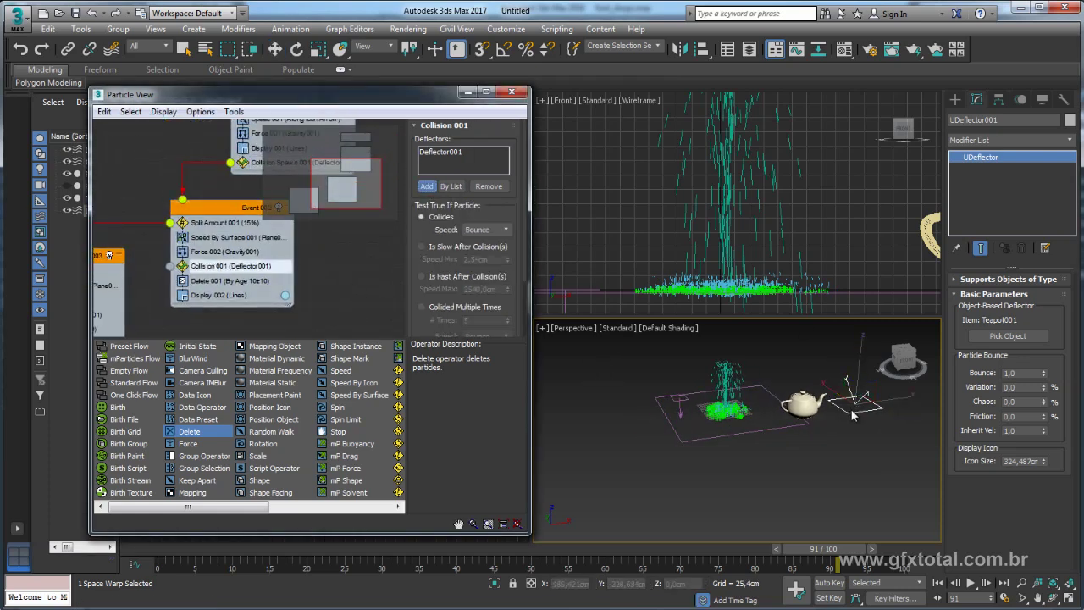
key("w")
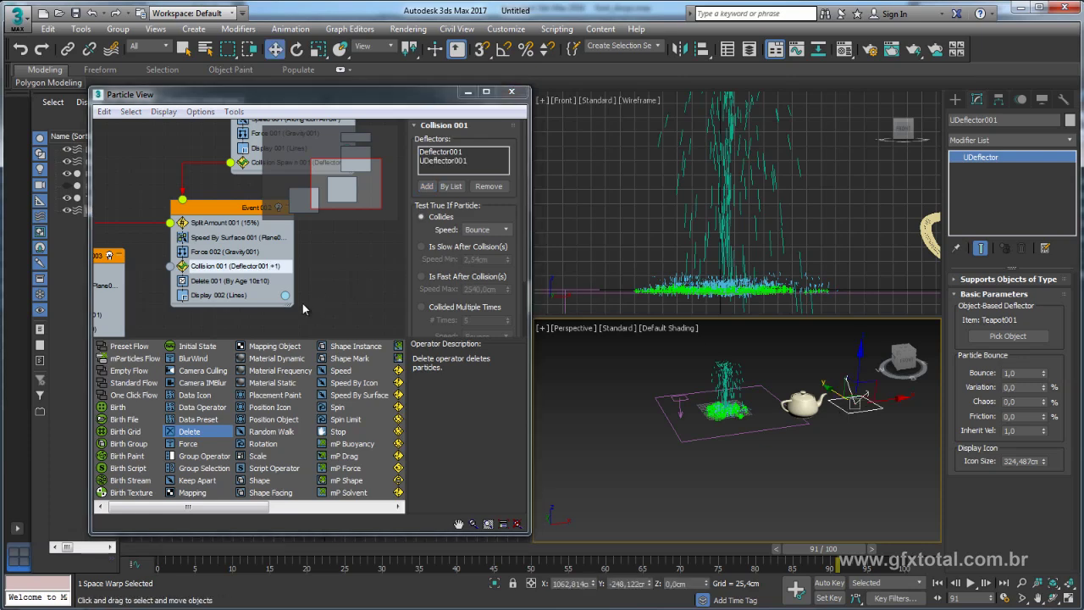
- Add UDeflector001 to Collision 002's deflectors
middle_click_drag(110, 313, 233, 263)
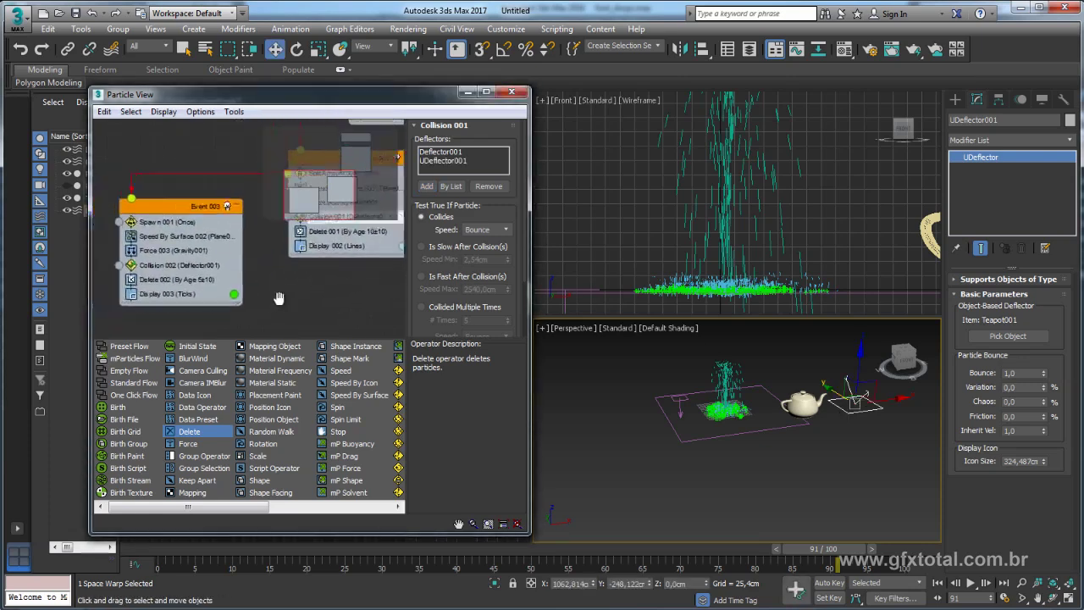
left_click(172, 265)
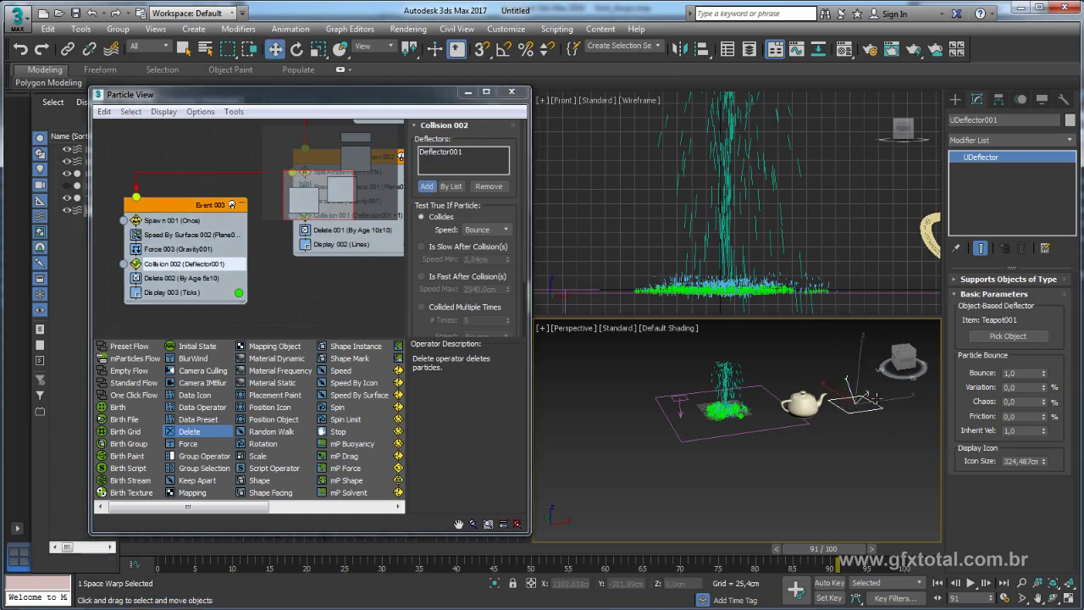
left_click(839, 431)
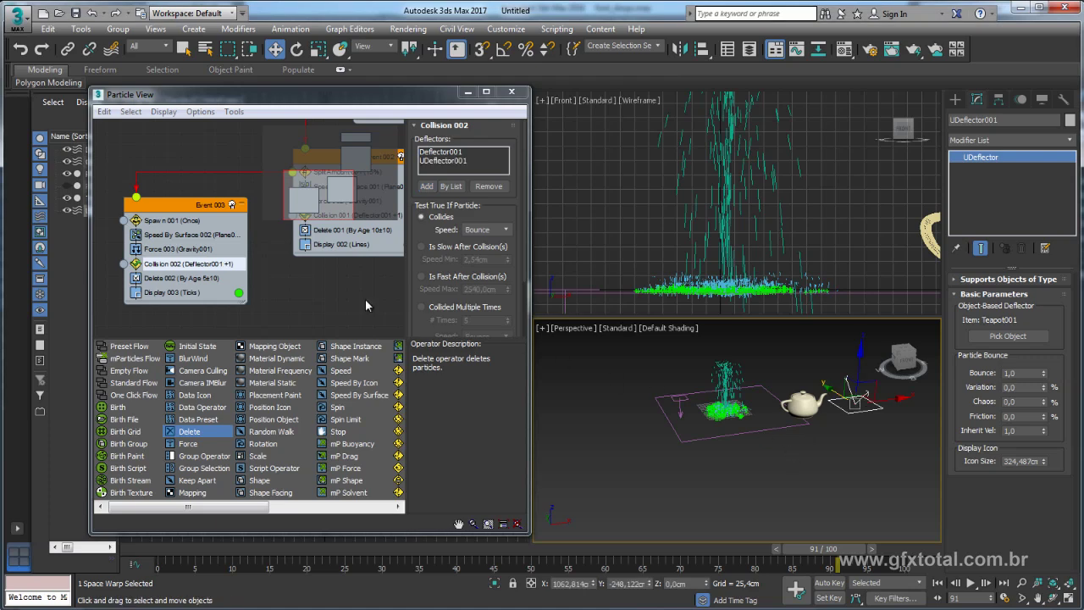
left_click(437, 161)
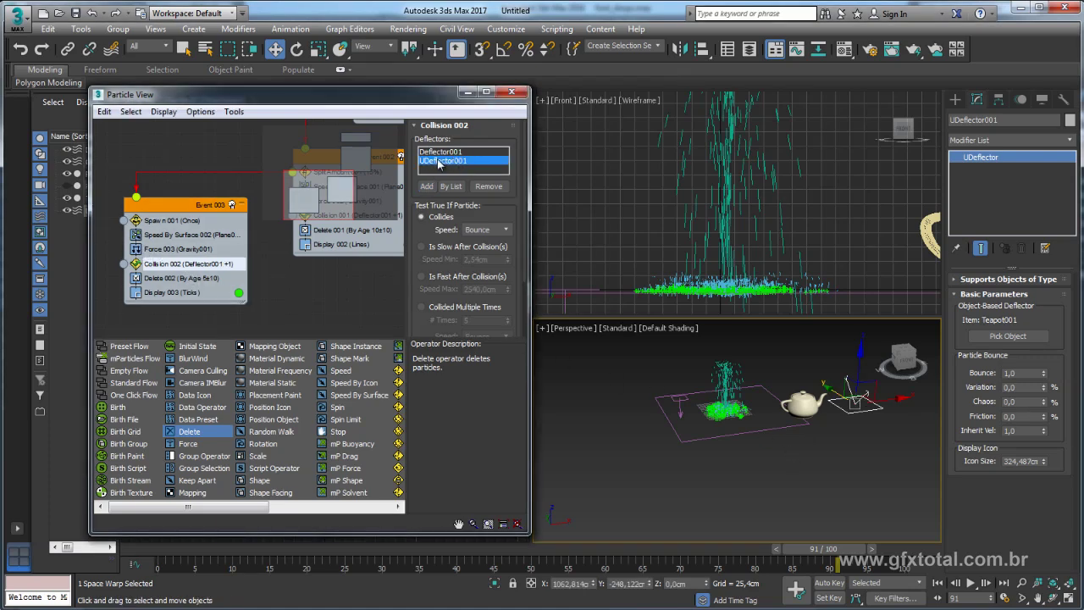
- Recheck the deflector lists of Collision 001 and Collision Spawn 001
middle_click_drag(299, 215, 220, 273)
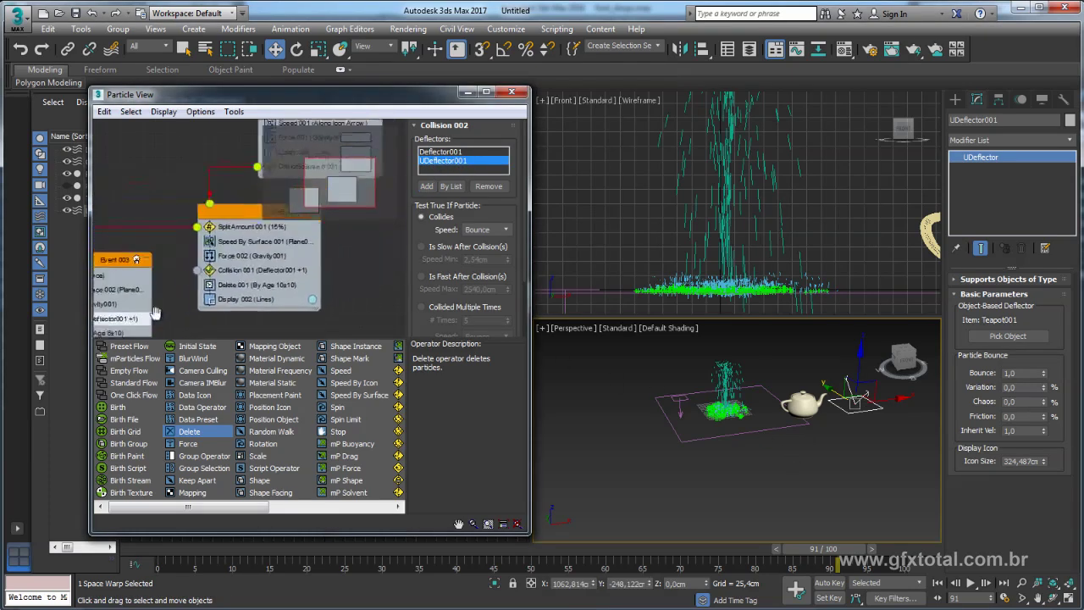
left_click(246, 274)
mouse_move(347, 244)
middle_mouse_down()
mouse_move(258, 229)
mouse_move(267, 287)
mouse_move(330, 225)
middle_mouse_up()
left_click(234, 160)
- Switch off Event 003 and Event 002 in the particle flow
left_click(721, 408)
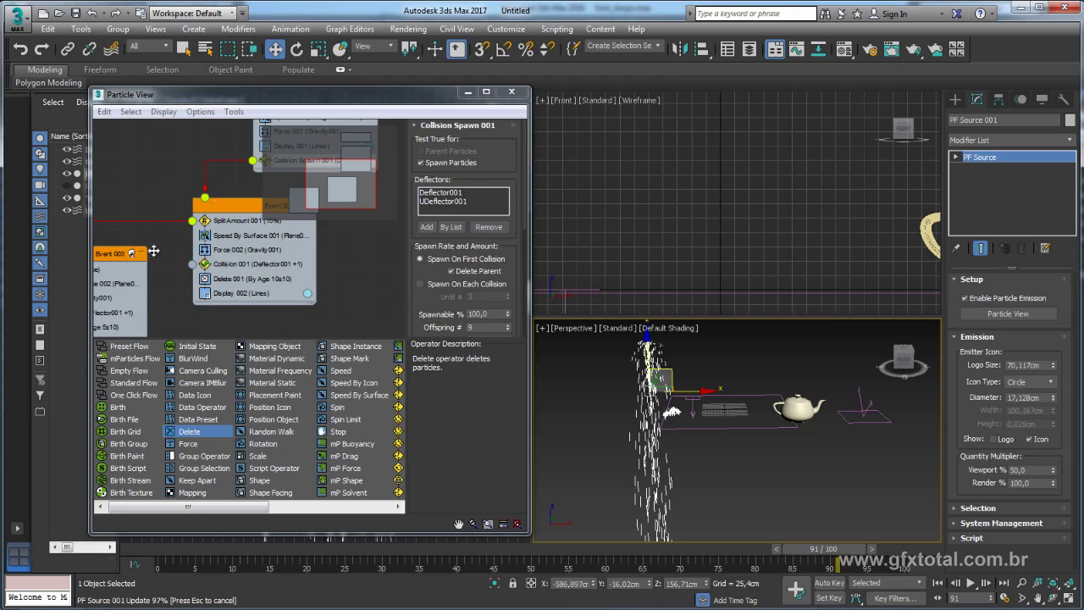
left_click(203, 259)
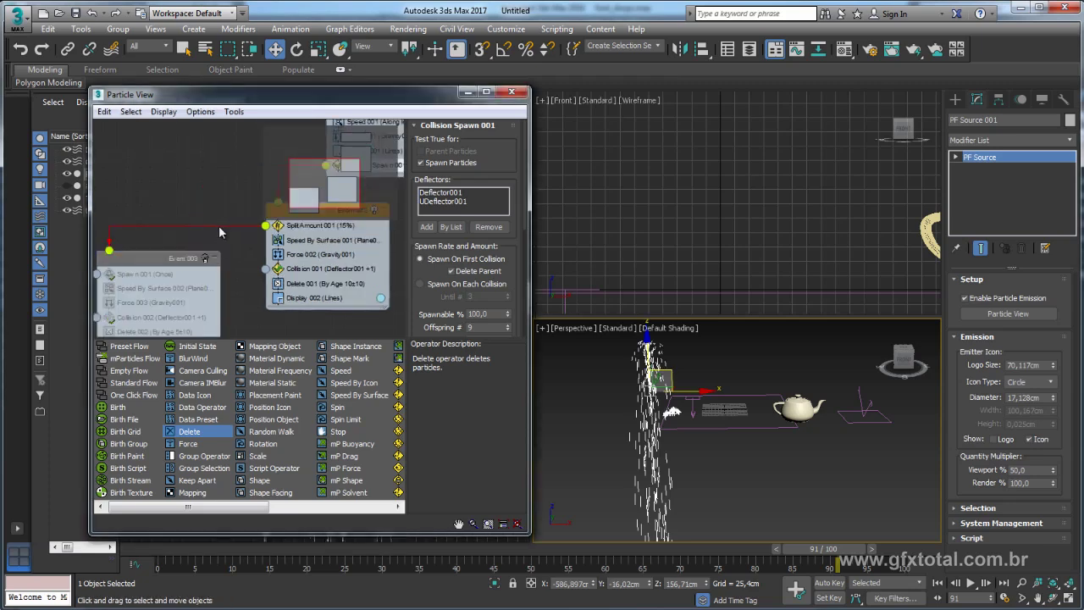
left_click(375, 212)
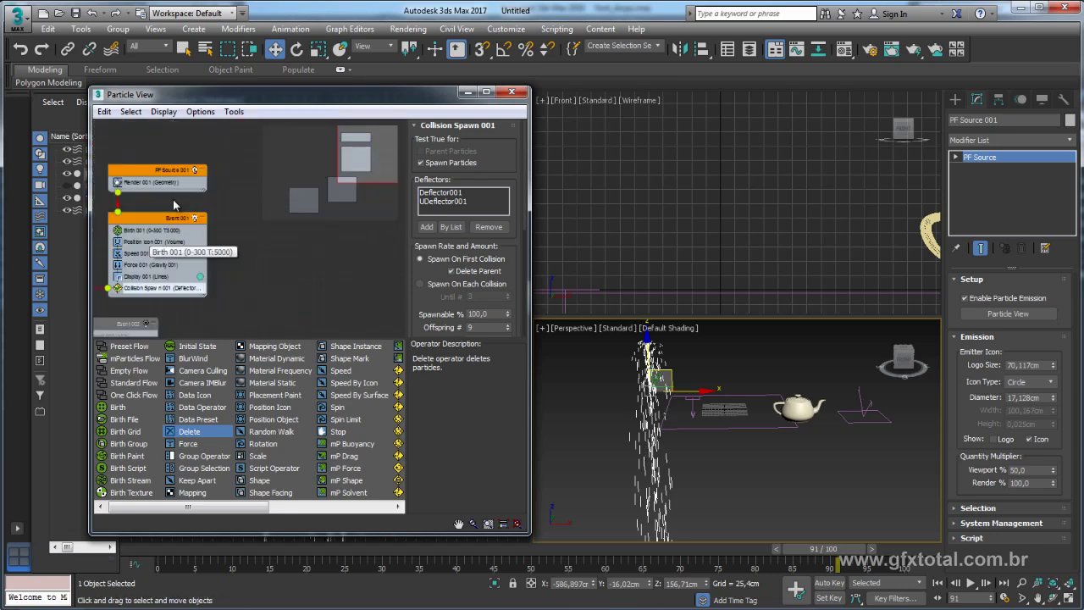
- Reduce Birth 001's particle amount from 5000 to 1000
left_click_drag(161, 234, 171, 235)
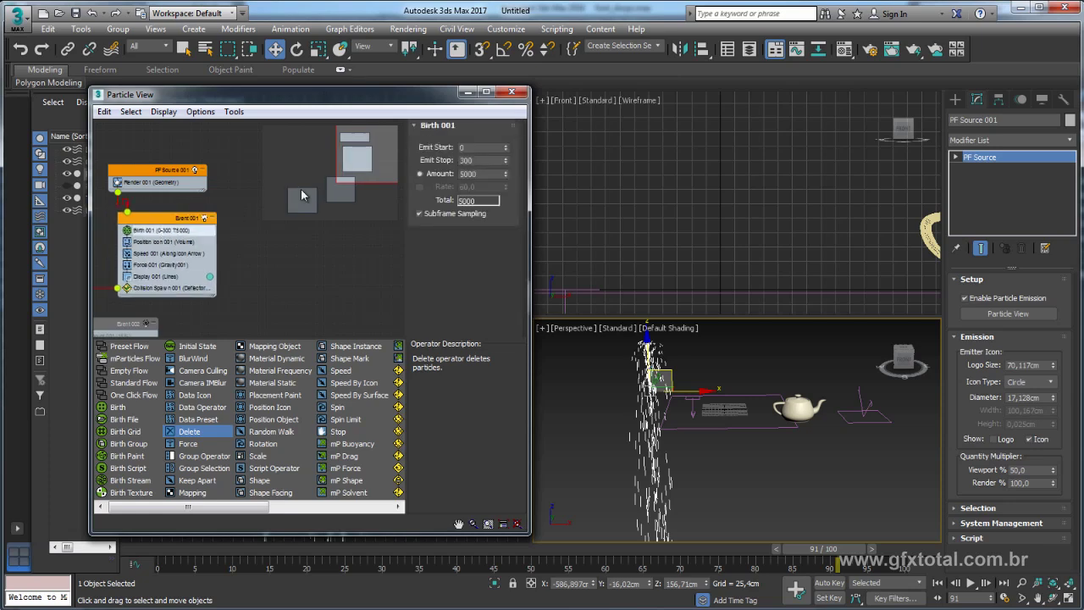
double_click(466, 175)
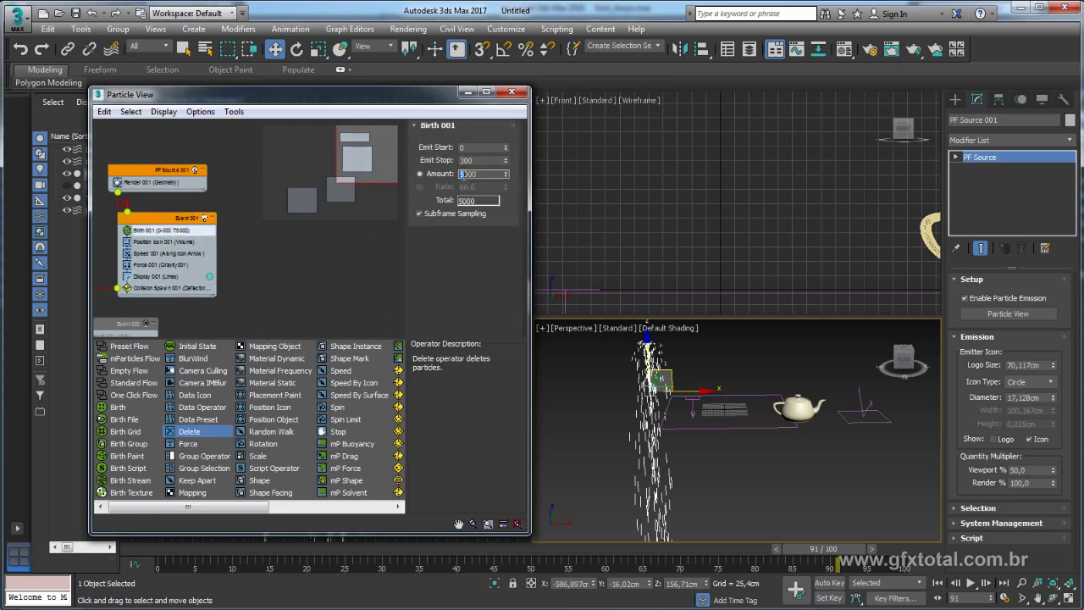
type("1000")
key("Return")
- Rotate PF Source 001 about 27.6 degrees on Y so the stream arcs toward the teapot
mouse_move(648, 386)
middle_mouse_down()
mouse_move(681, 442)
mouse_move(652, 409)
middle_mouse_up()
key("e")
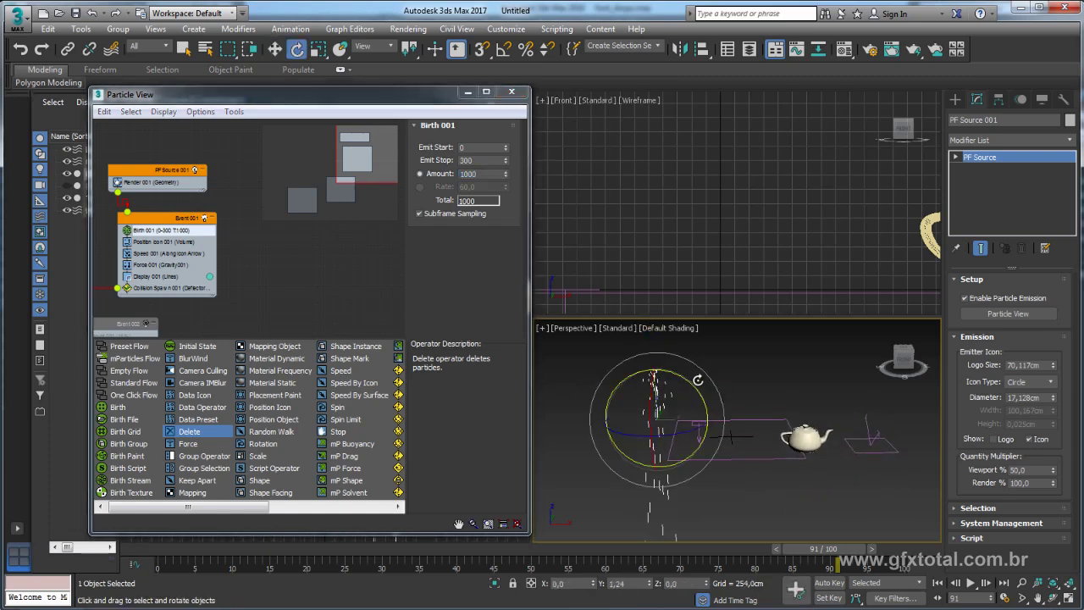
left_click_drag(704, 394, 728, 430)
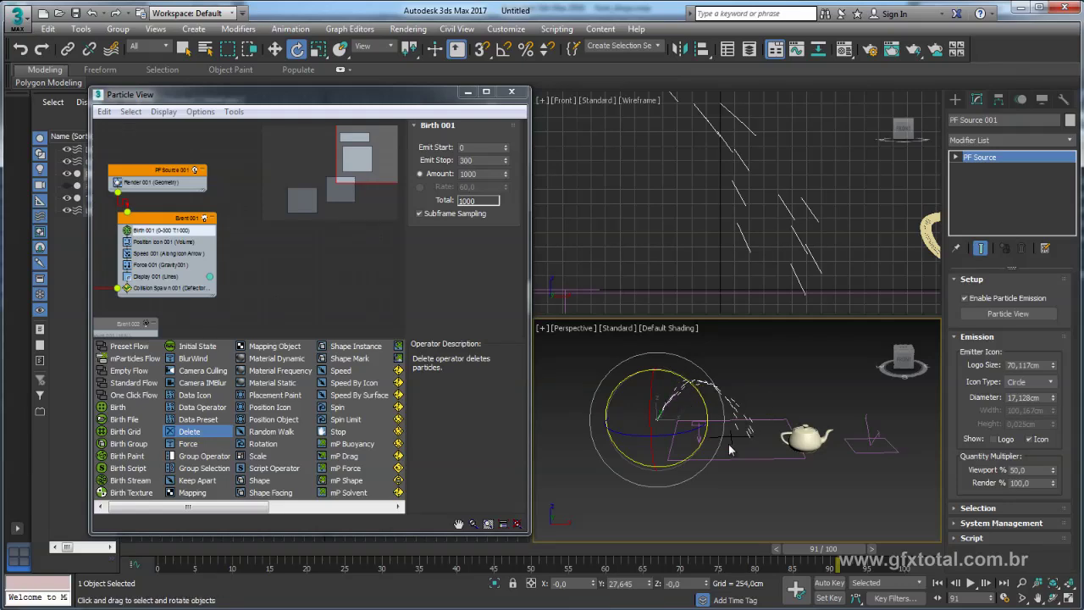
middle_click_drag(728, 444, 753, 453)
- Move the teapot back to the grid origin beneath the particle arc
left_click(868, 432)
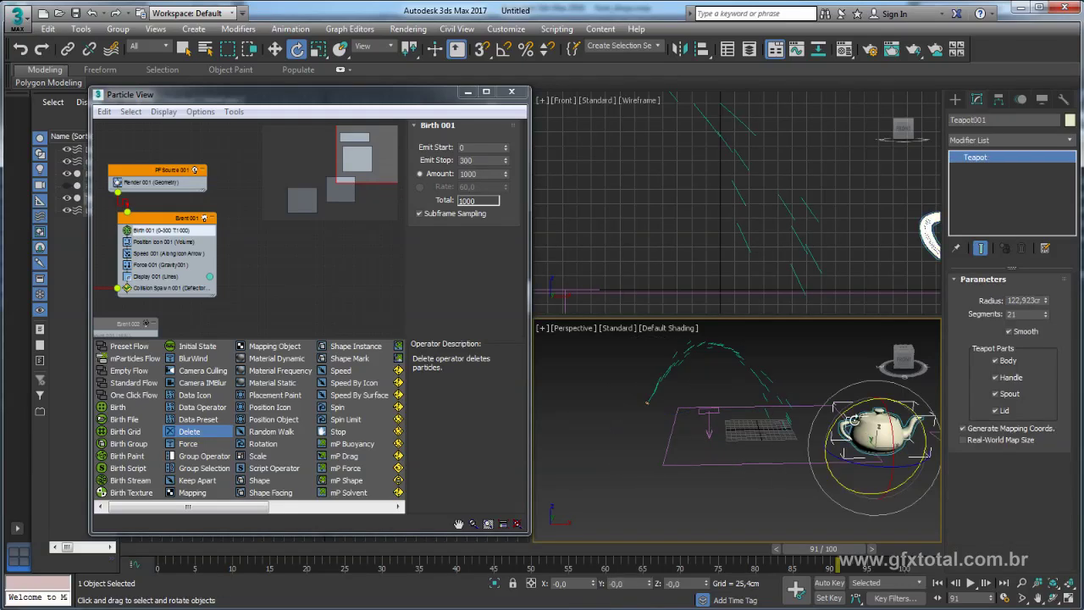
scroll(868, 432, "up", 3)
middle_click_drag(865, 455, 740, 424, "alt")
key("w")
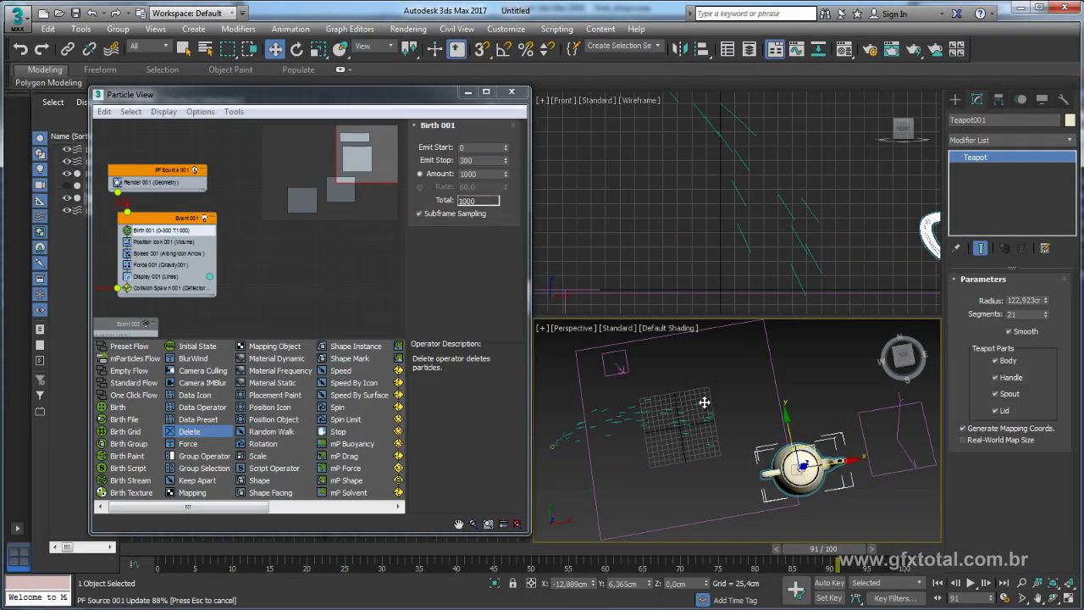
key("ctrl+z")
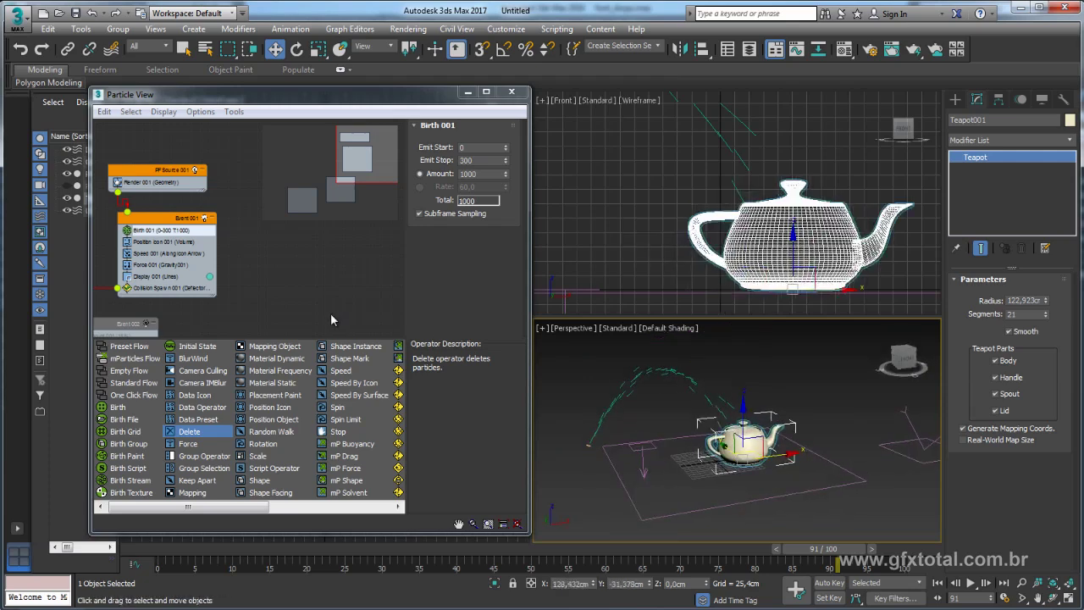
- Switch Event 002 back on in Particle View
scroll(217, 293, "up", 2)
scroll(221, 282, "up", 2)
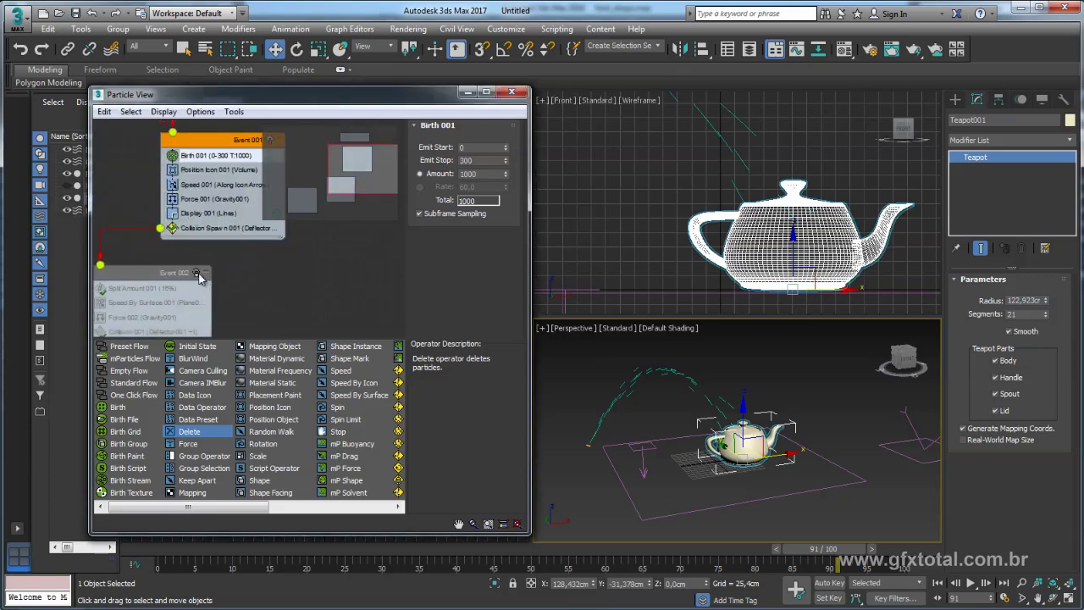
left_click(198, 274)
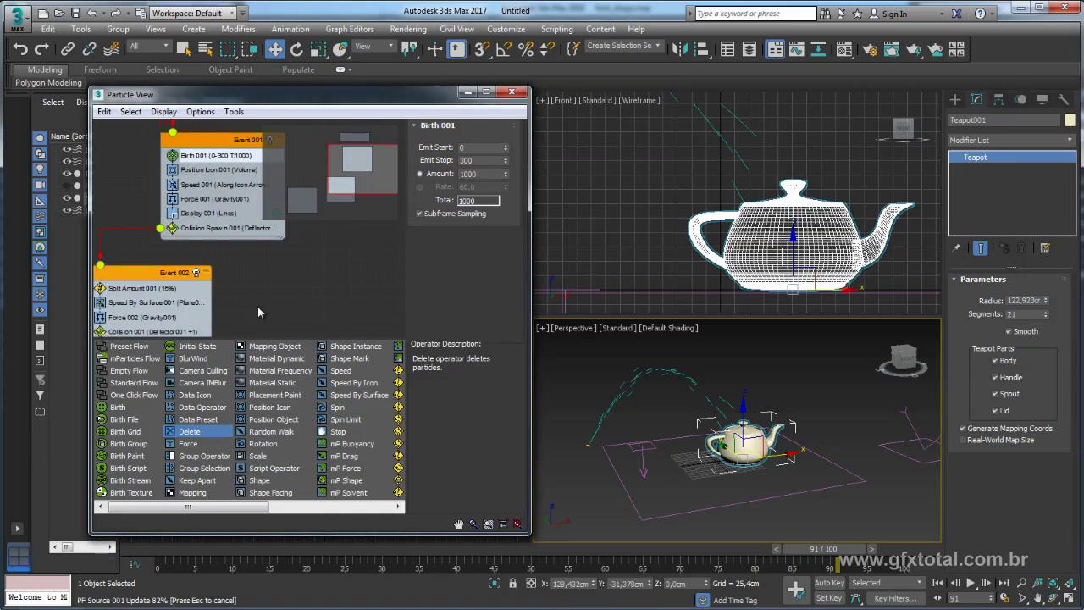
- Turn Event 003 back on and maximize the Perspective viewport around the teapot
left_click_drag(258, 306, 145, 215)
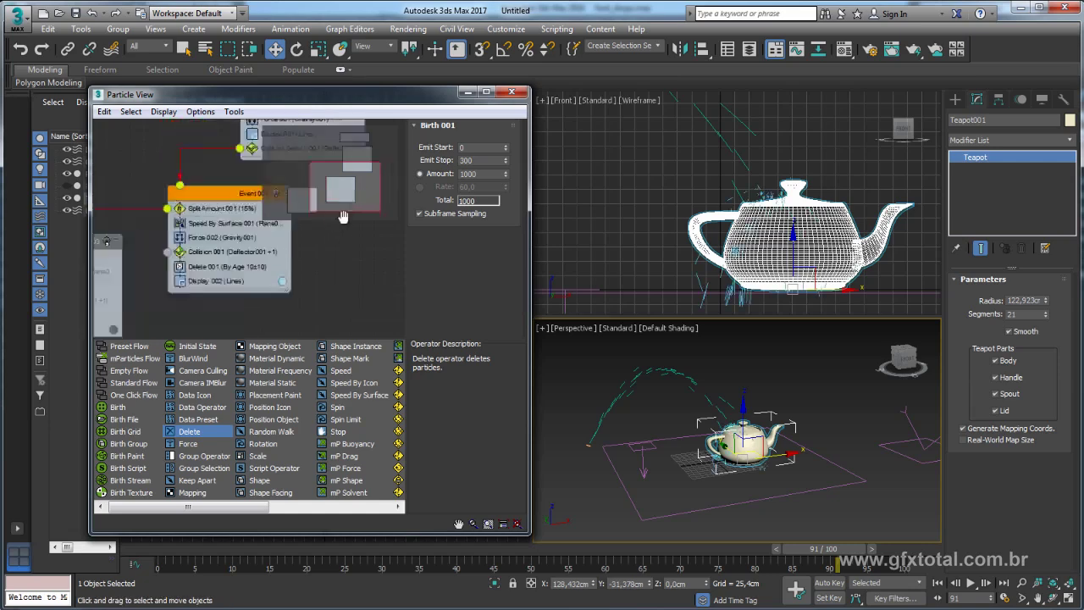
left_click(136, 213)
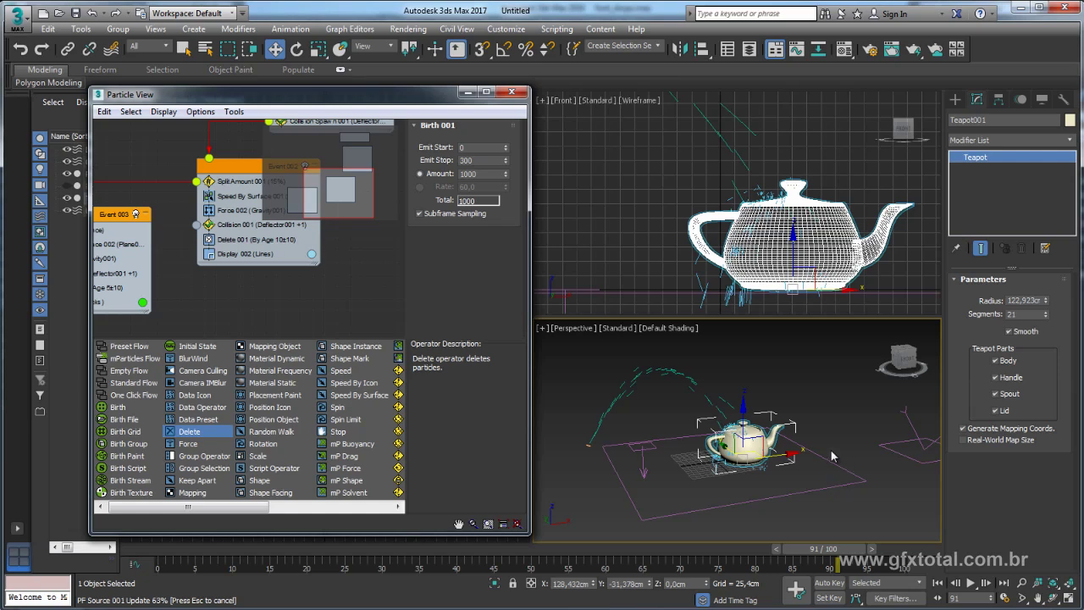
scroll(826, 455, "up", 2)
middle_click_drag(825, 455, 856, 484)
scroll(865, 495, "down", 2)
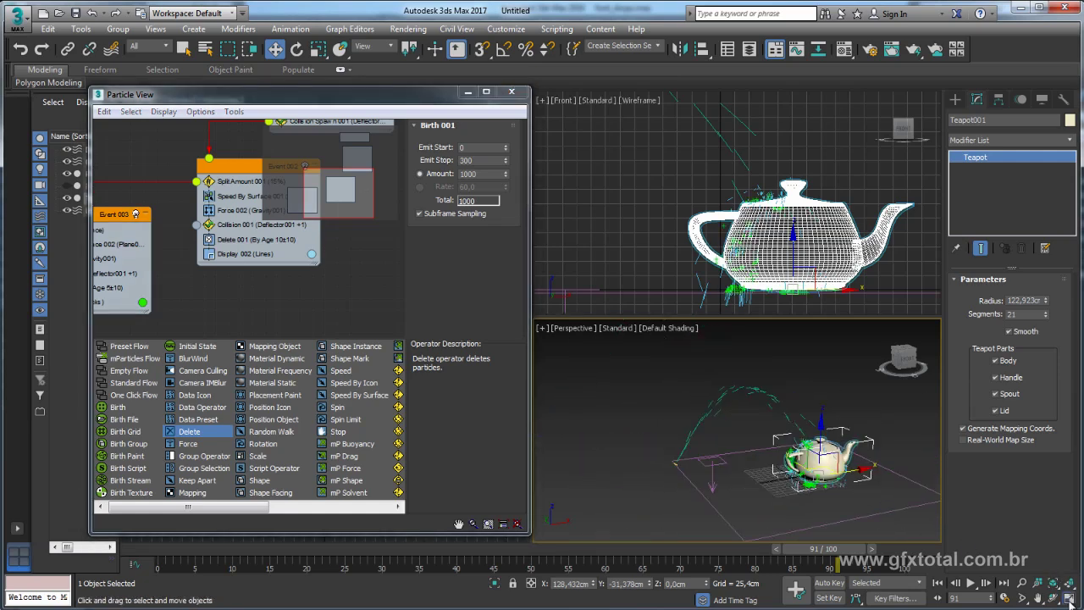
key("alt+w")
scroll(815, 453, "up", 2)
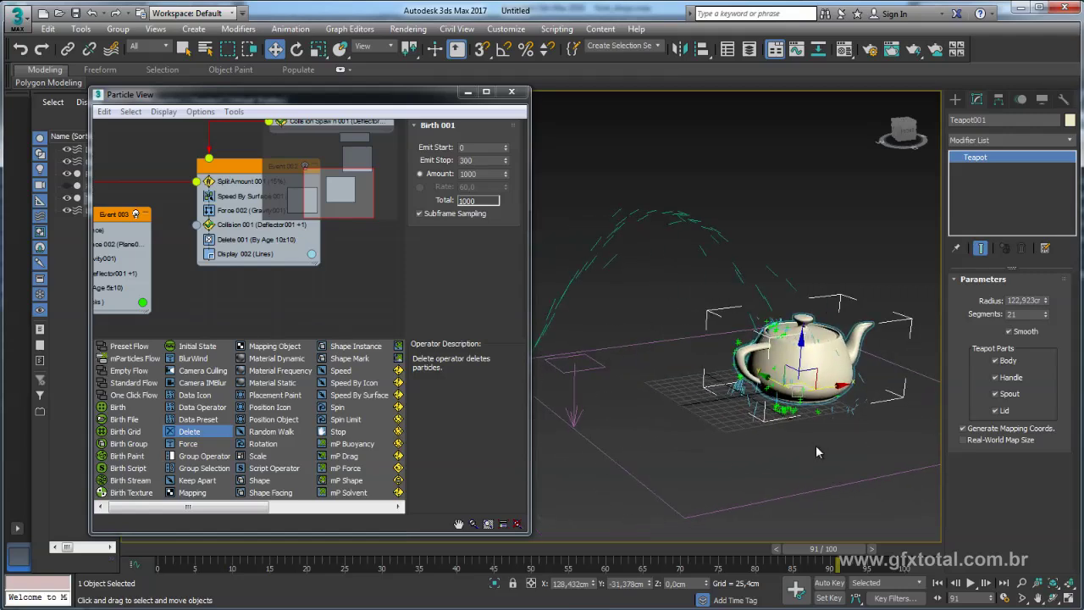
- Hide the deflector icon near the emitter from the viewport
right_click(818, 493)
left_click(662, 462)
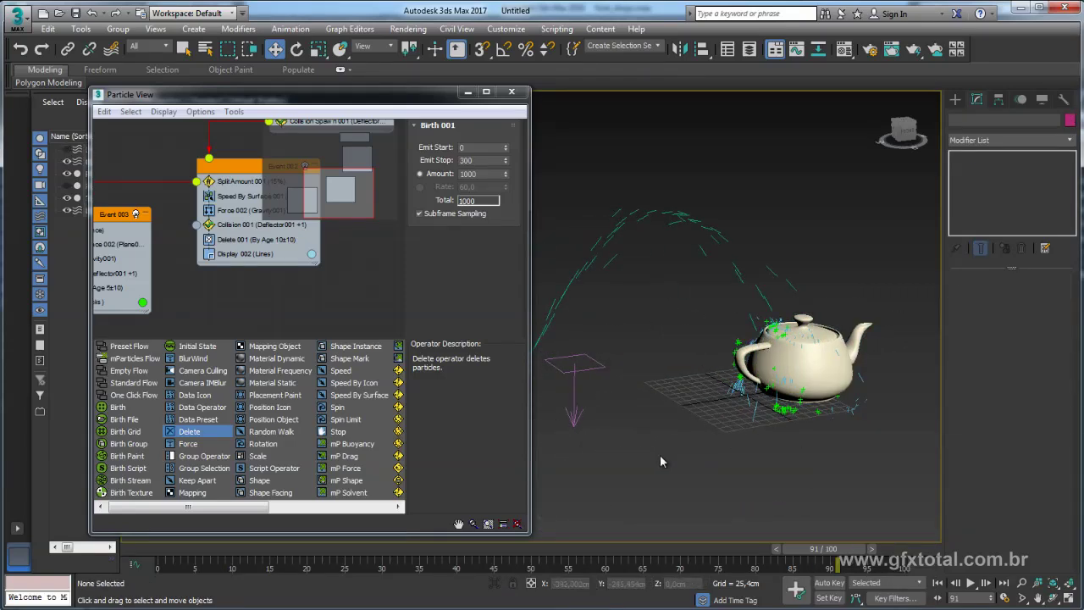
left_click(563, 407)
right_click(578, 373)
left_click(616, 368)
- Play the animation to watch green tick splashes burst off the teapot
middle_click_drag(734, 404, 745, 400, "alt")
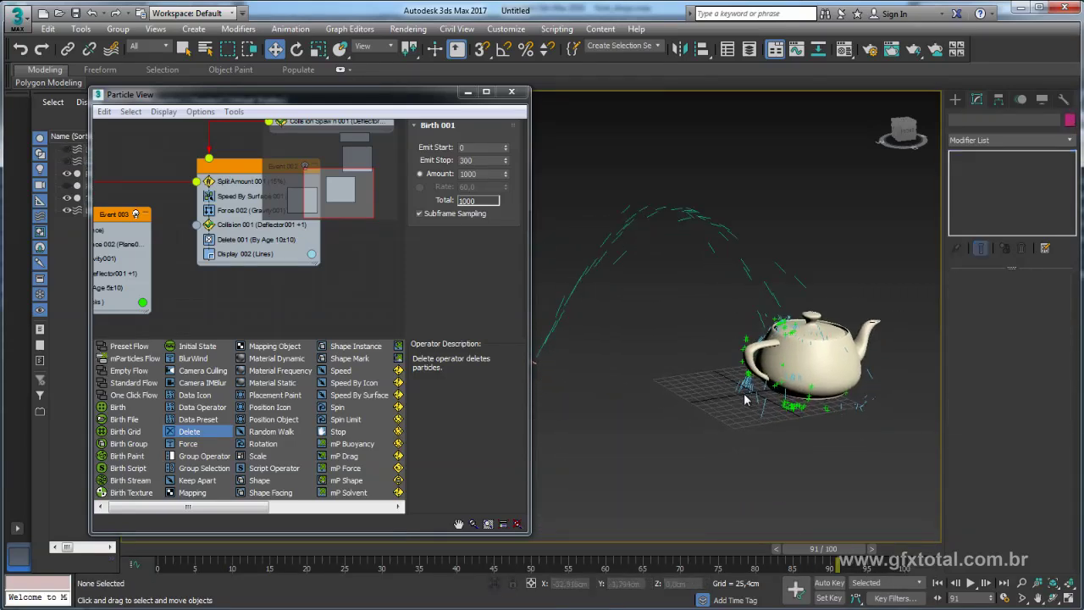
key("slash")
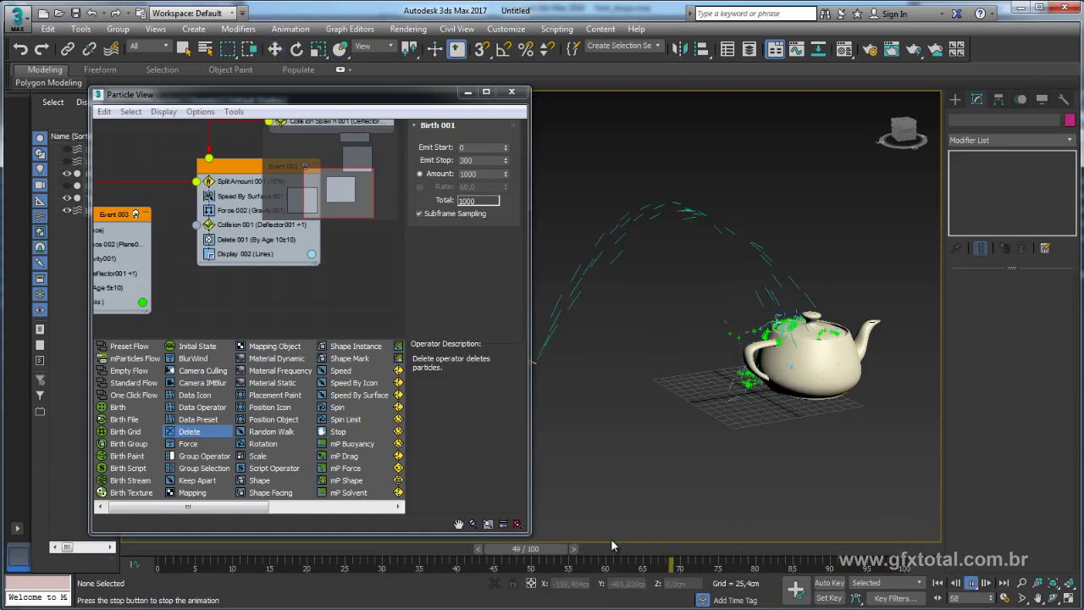
left_click(572, 549)
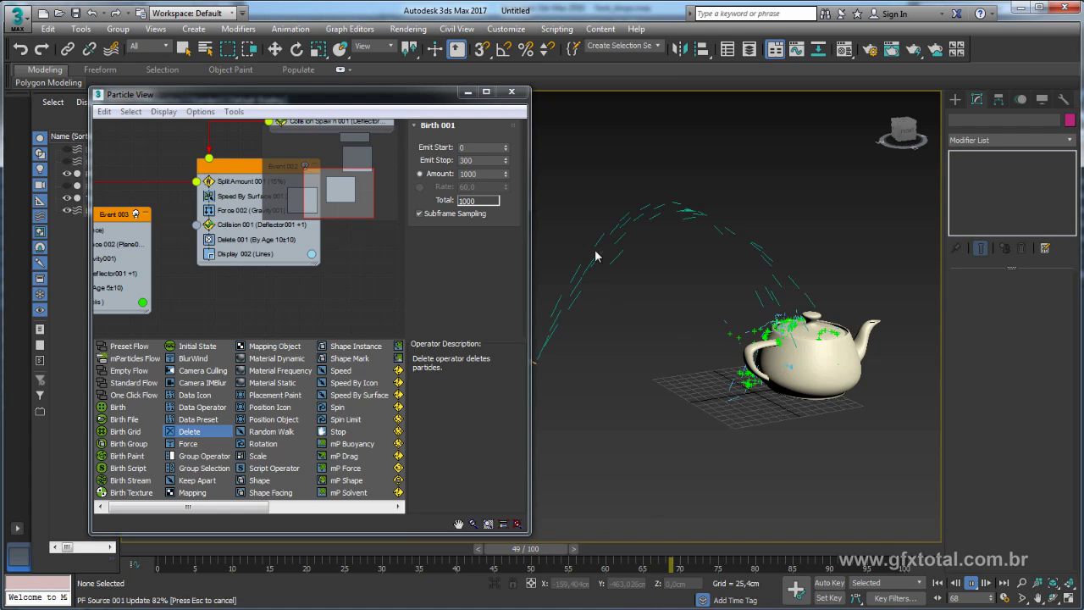
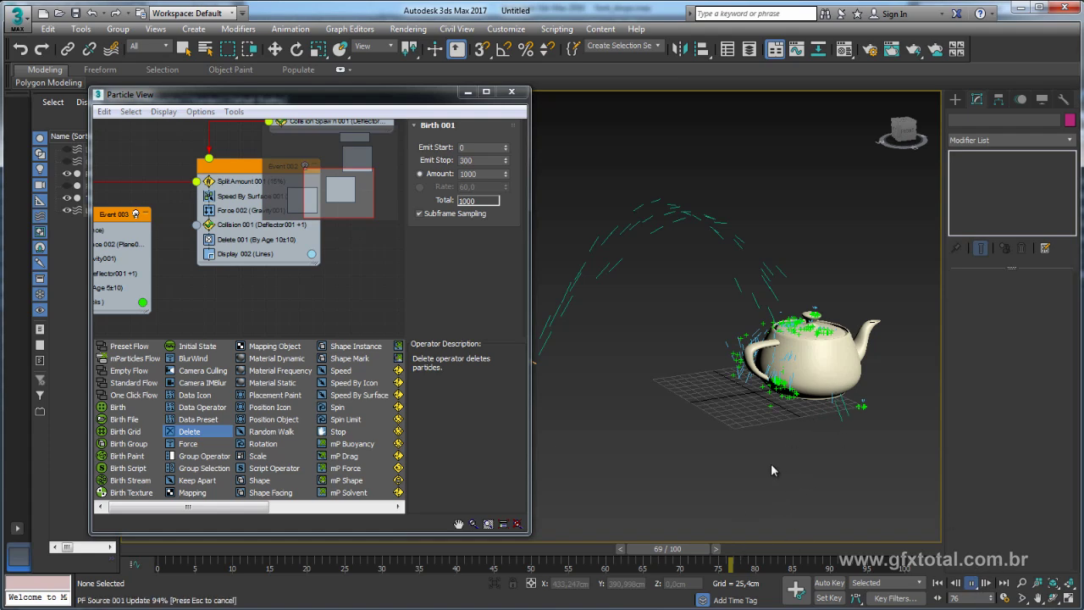
- Stop playback and delete the teapot from the scene
key("w")
scroll(771, 464, "down", 3)
middle_click_drag(810, 385, 703, 413)
left_click(703, 412)
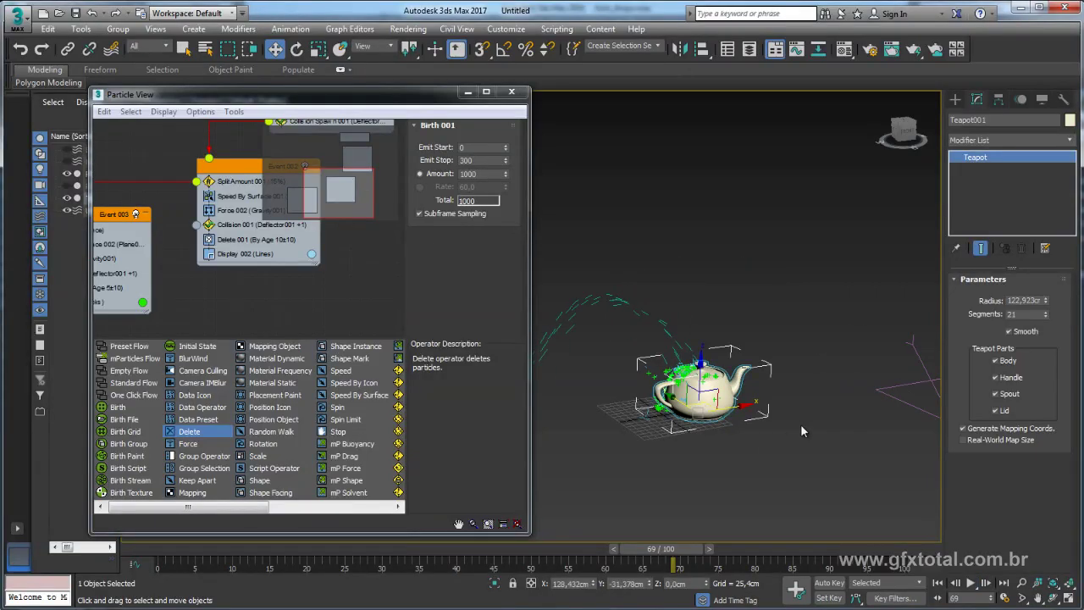
key("Delete")
middle_click_drag(902, 370, 758, 417)
left_click(724, 419)
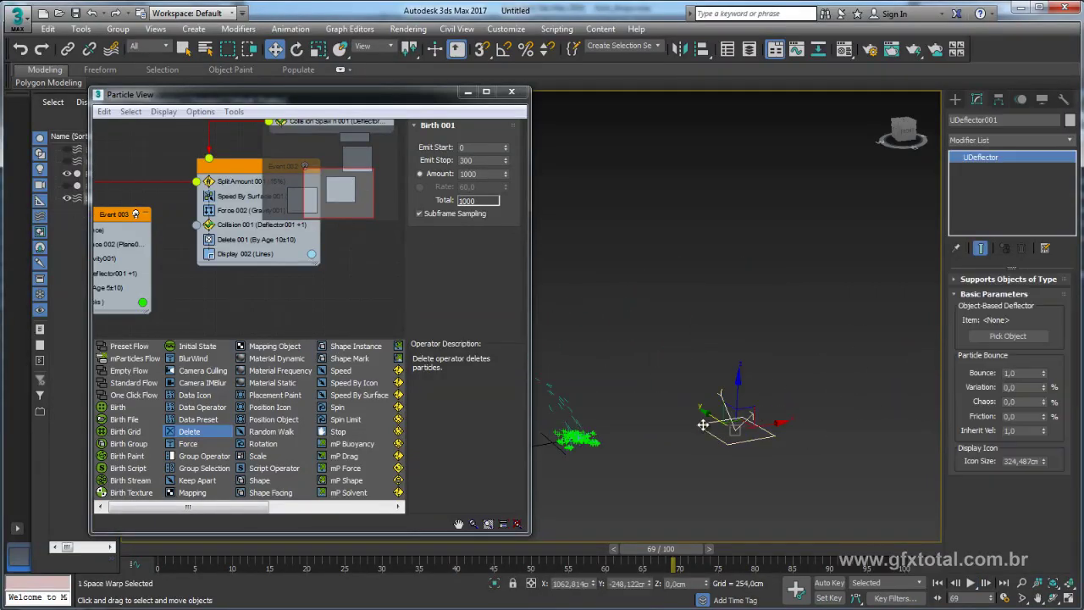
left_click(707, 426)
- Scrub through frames 46, 59 and 75 to review particles hitting the deflector
scroll(720, 441, "up", 5)
middle_click_drag(716, 454, 710, 455, "alt")
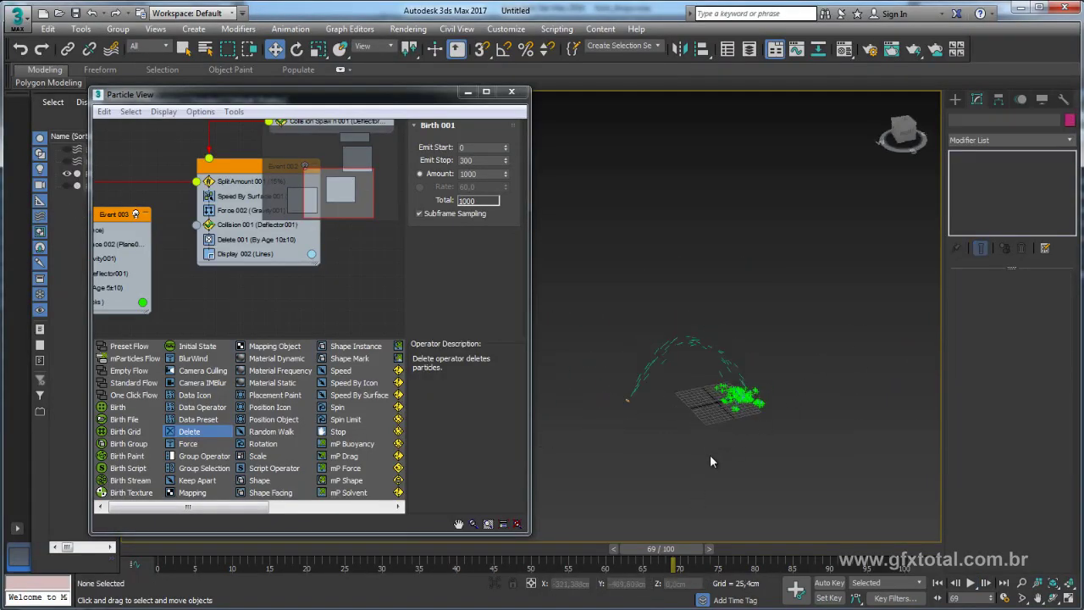
mouse_move(649, 550)
left_mouse_down()
mouse_move(511, 573)
mouse_move(598, 569)
left_mouse_up()
middle_click_drag(692, 476, 617, 339, "alt")
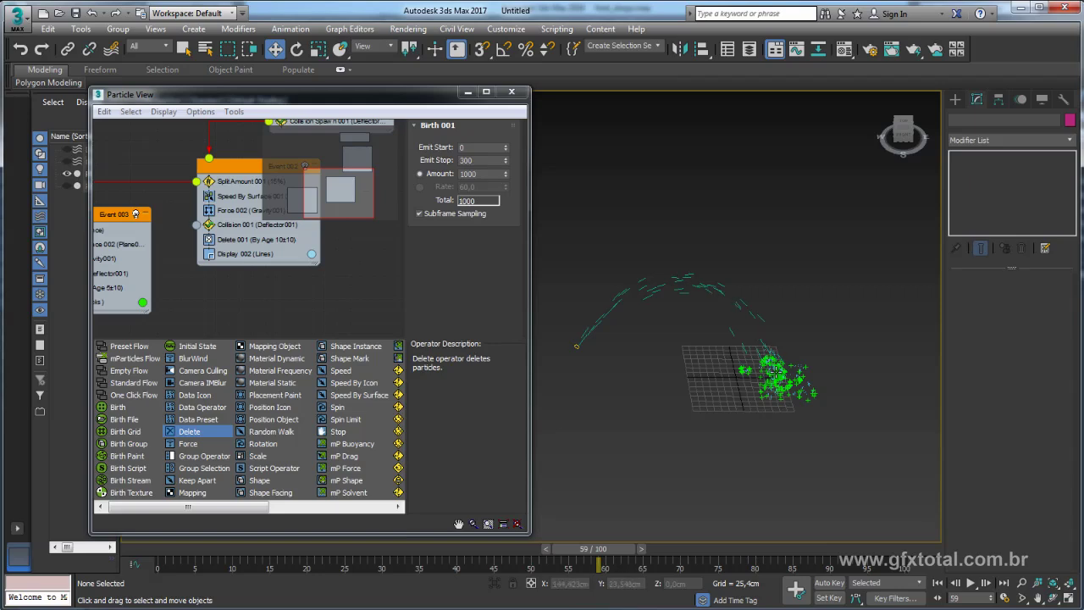
mouse_move(603, 554)
left_mouse_down()
mouse_move(705, 541)
mouse_move(180, 559)
left_mouse_up()
- Select PF Source 001 and rotate it at frame 34 to redirect the stream
key("w")
left_click(575, 343)
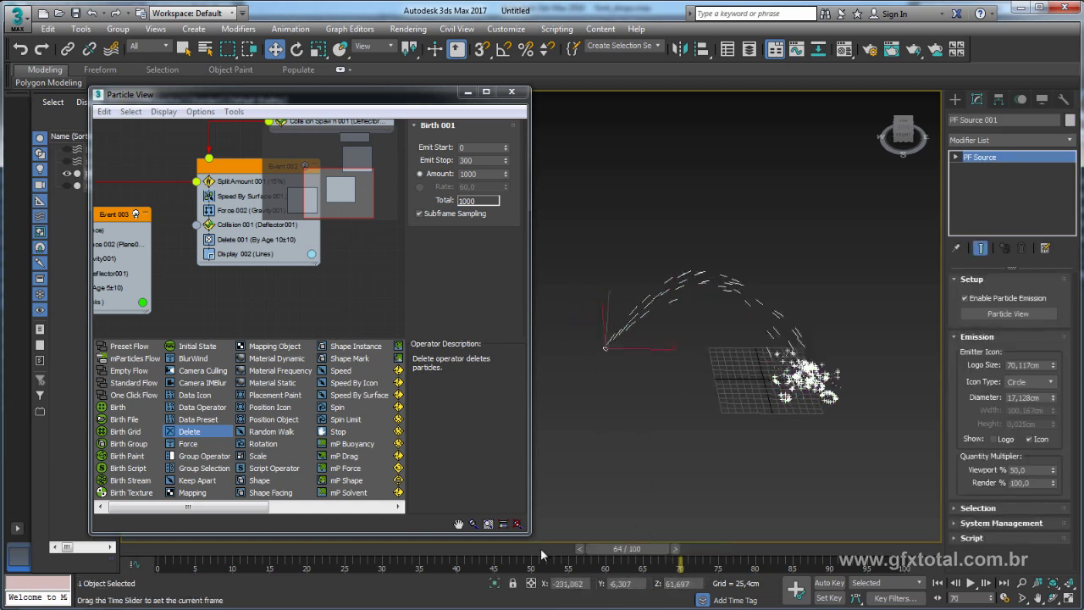
key("w")
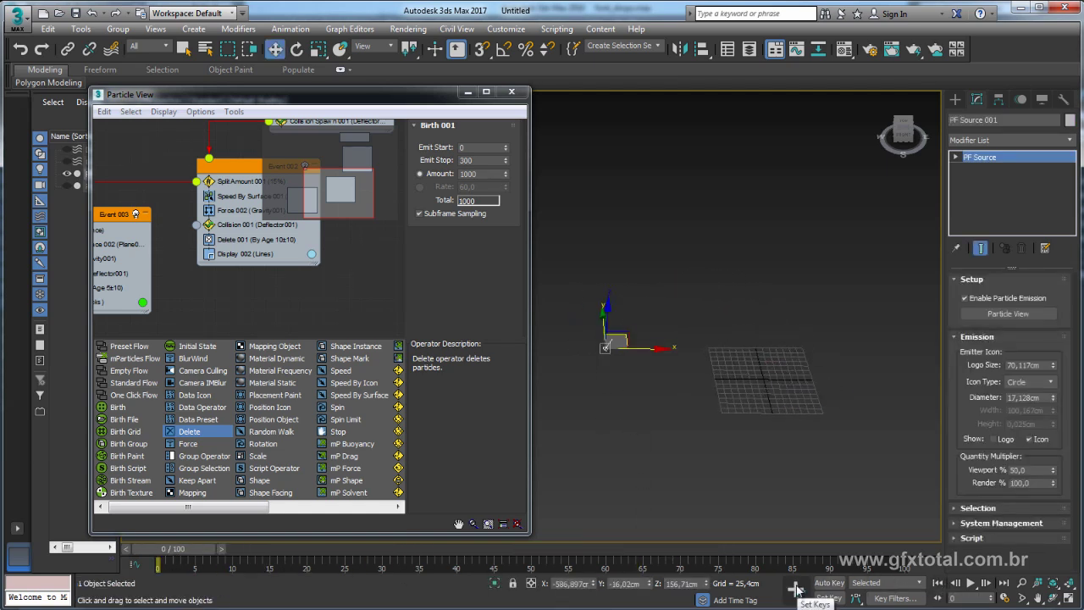
left_click_drag(341, 552, 461, 551)
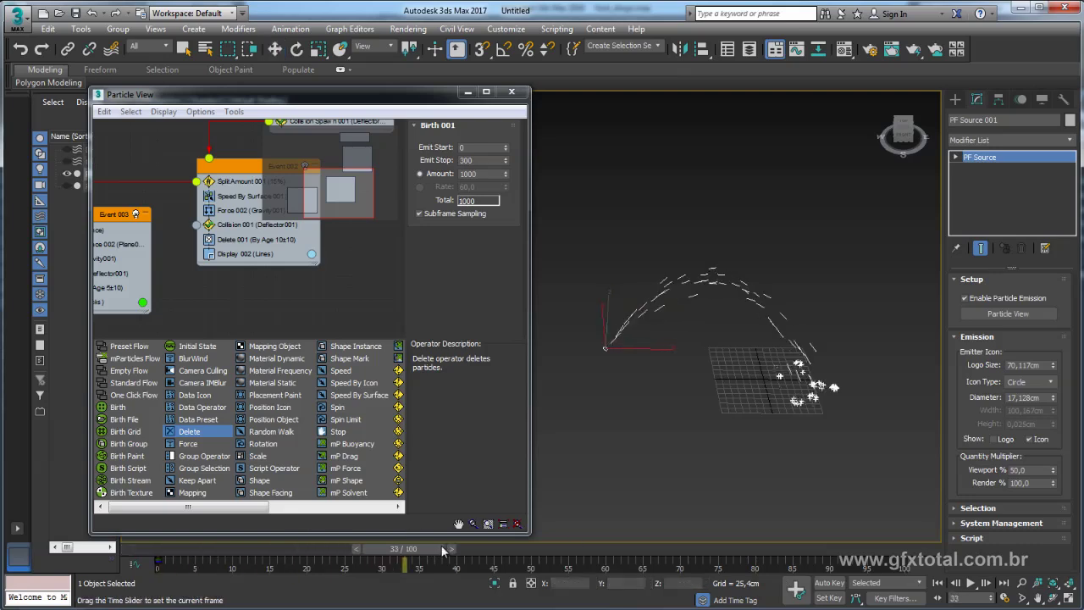
key("e")
left_click_drag(636, 385, 587, 380)
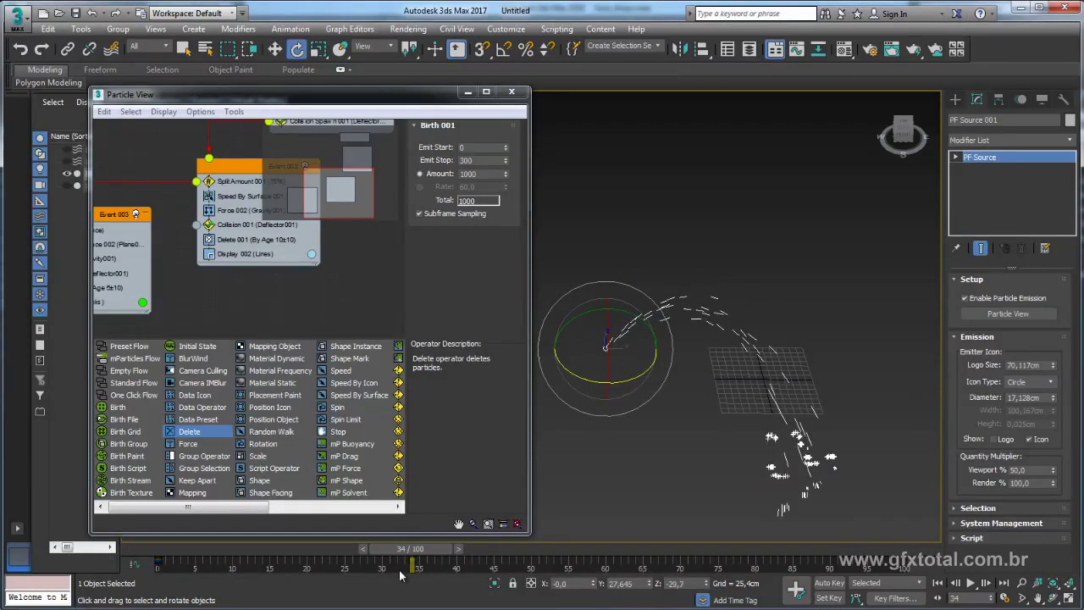
- Tilt the emitter so particles arc upward and land on the grid, checking frames 75–100
left_click_drag(419, 559, 725, 556)
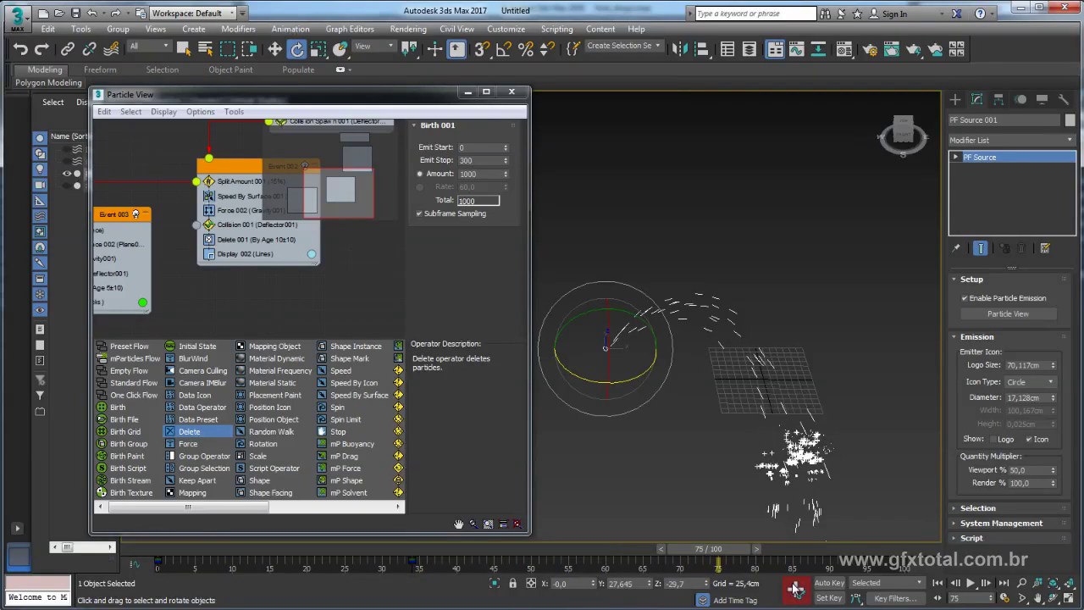
left_click_drag(635, 377, 726, 355)
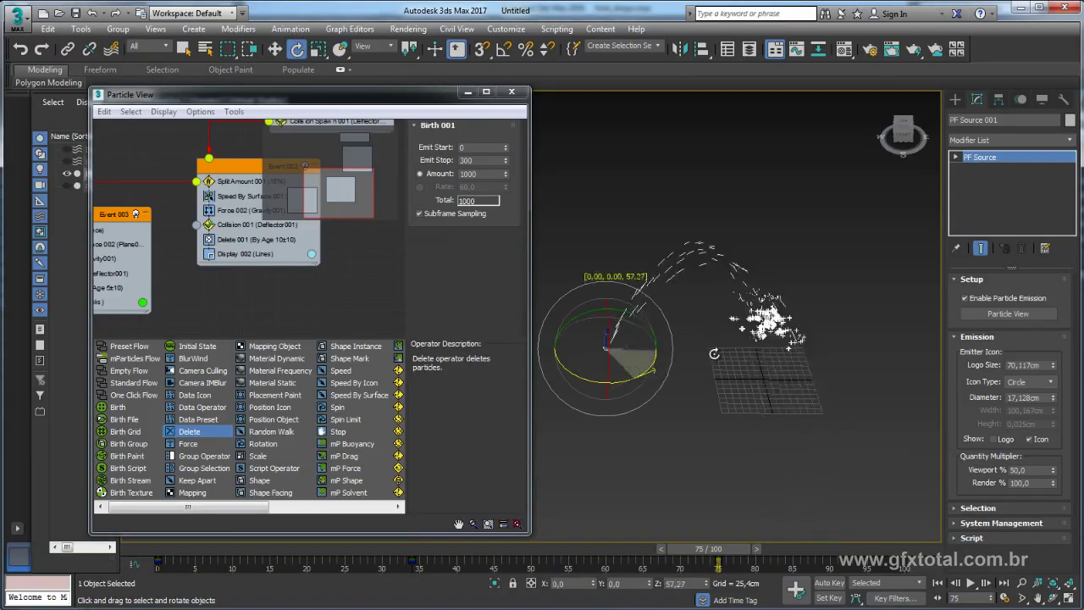
left_click_drag(718, 548, 872, 548)
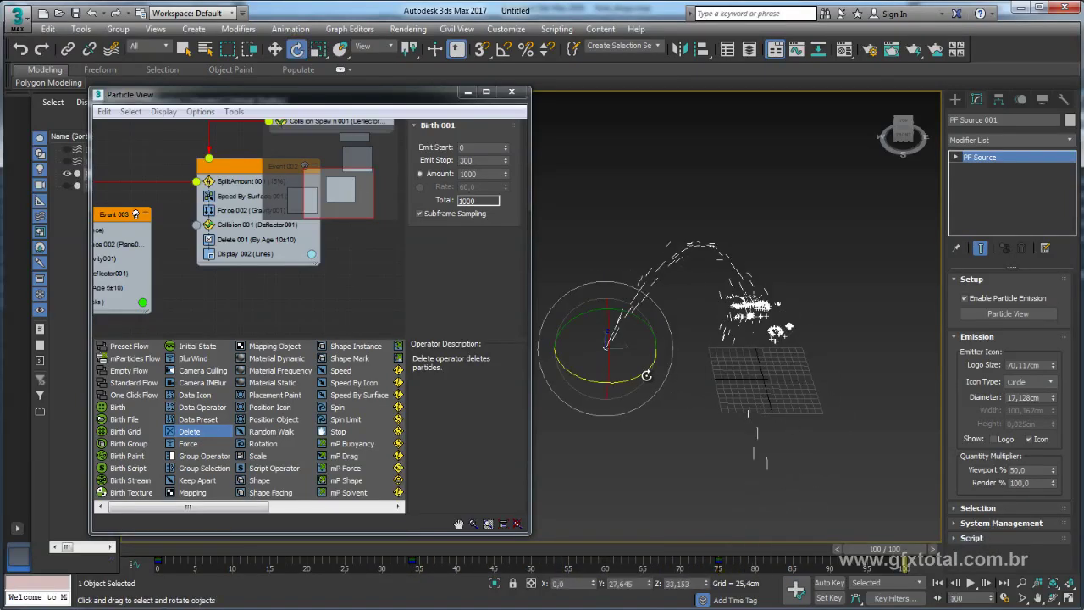
left_click_drag(646, 375, 606, 390)
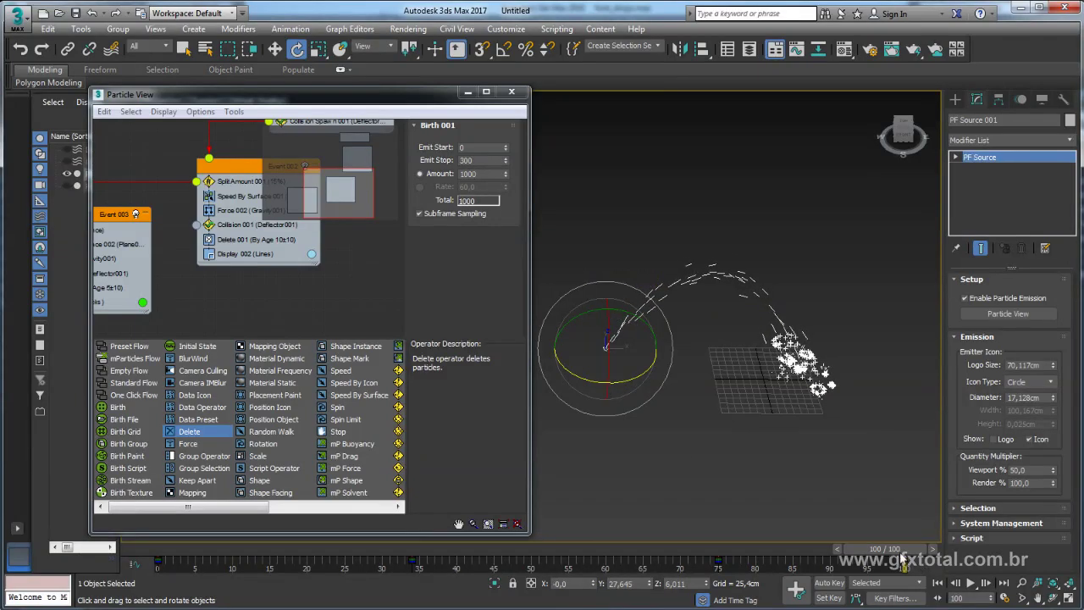
left_click_drag(880, 550, 727, 548)
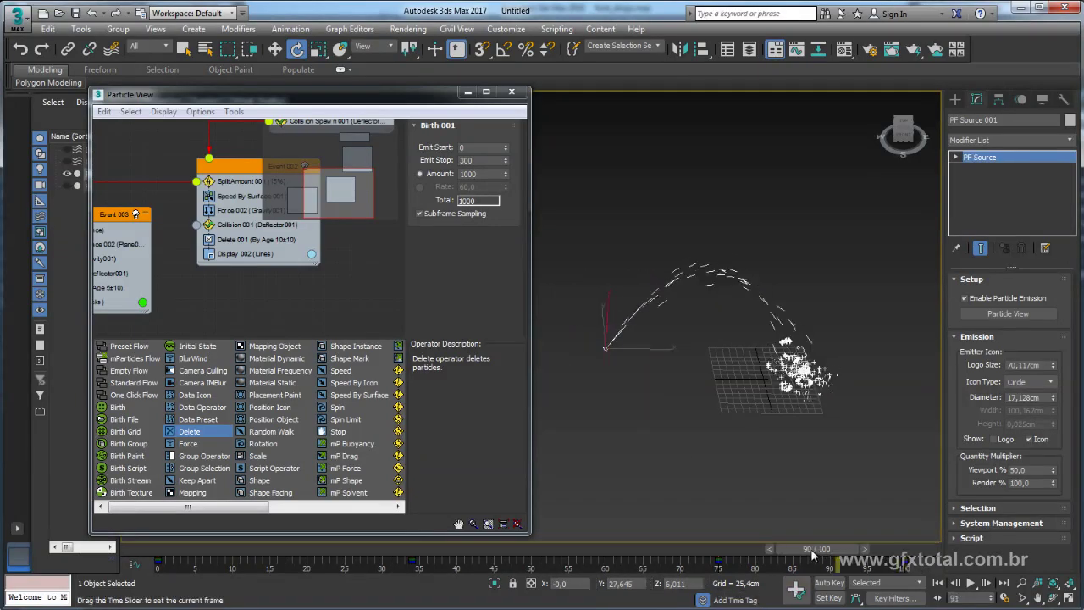
mouse_move(463, 566)
left_mouse_down()
mouse_move(162, 547)
mouse_move(429, 552)
left_mouse_up()
- Turn on Auto Key and key the emitter's rotation at frames 34 and 75
key("e")
left_click(829, 582)
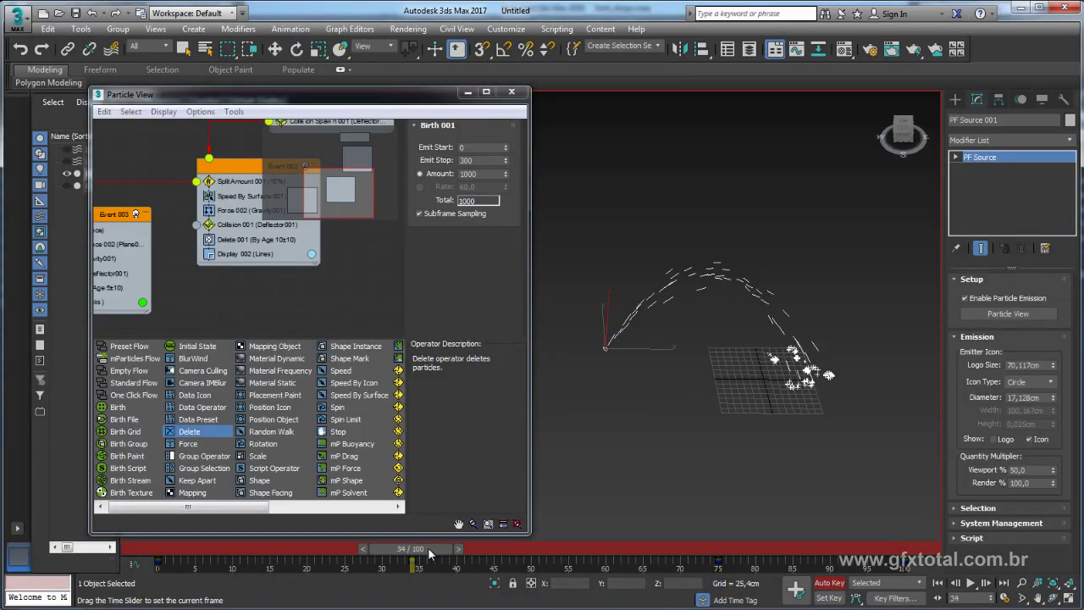
key("e")
left_click_drag(651, 377, 648, 352)
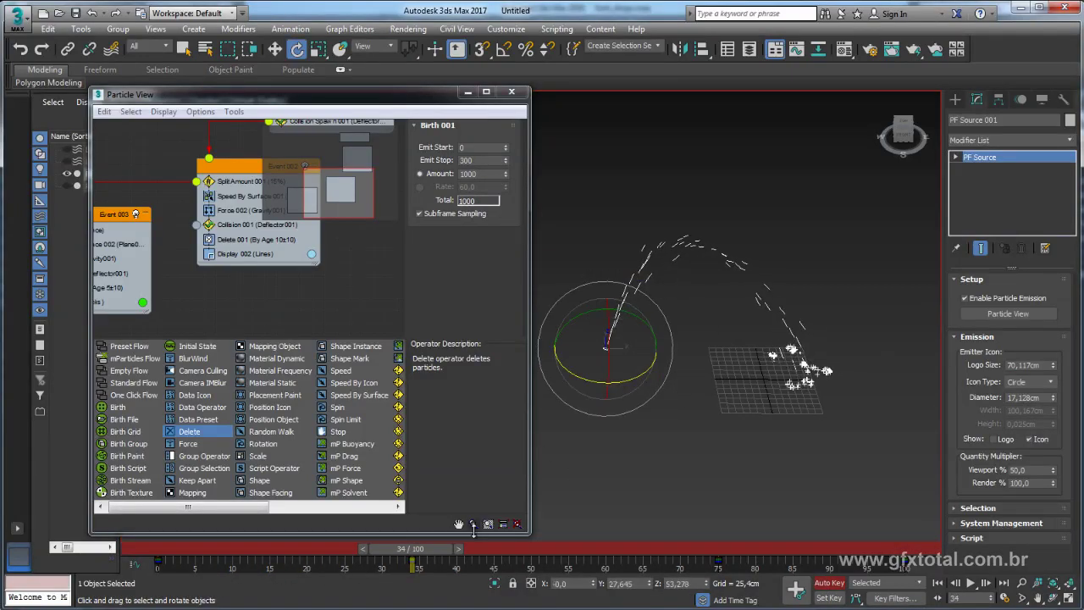
left_click_drag(413, 548, 718, 548)
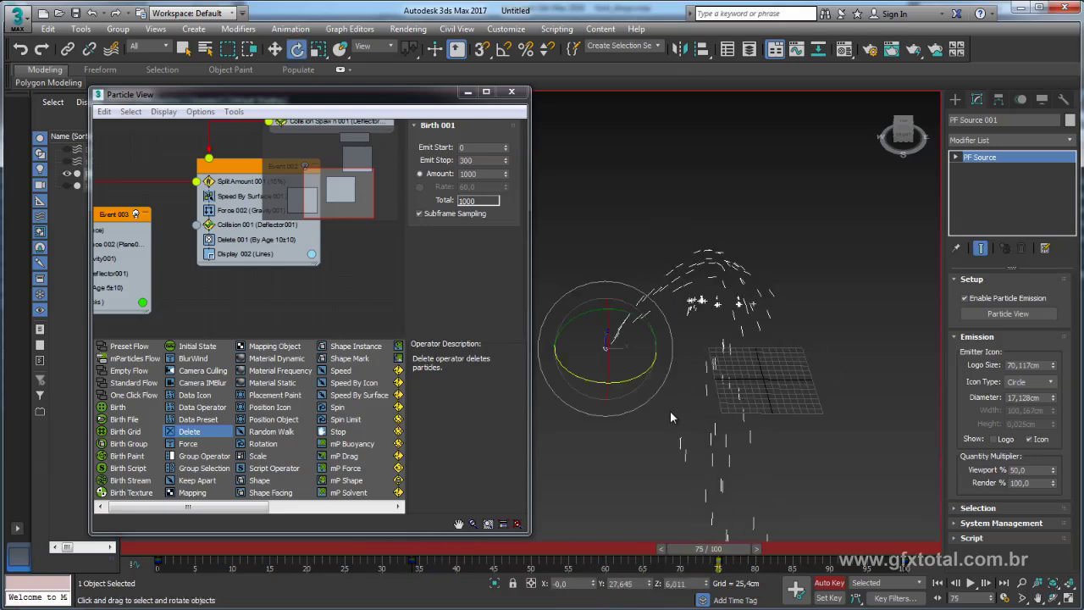
left_click_drag(637, 376, 614, 339)
- Key the emitter's rotation at frame 100, then rewind to frame 0 and play
left_click_drag(718, 548, 952, 555)
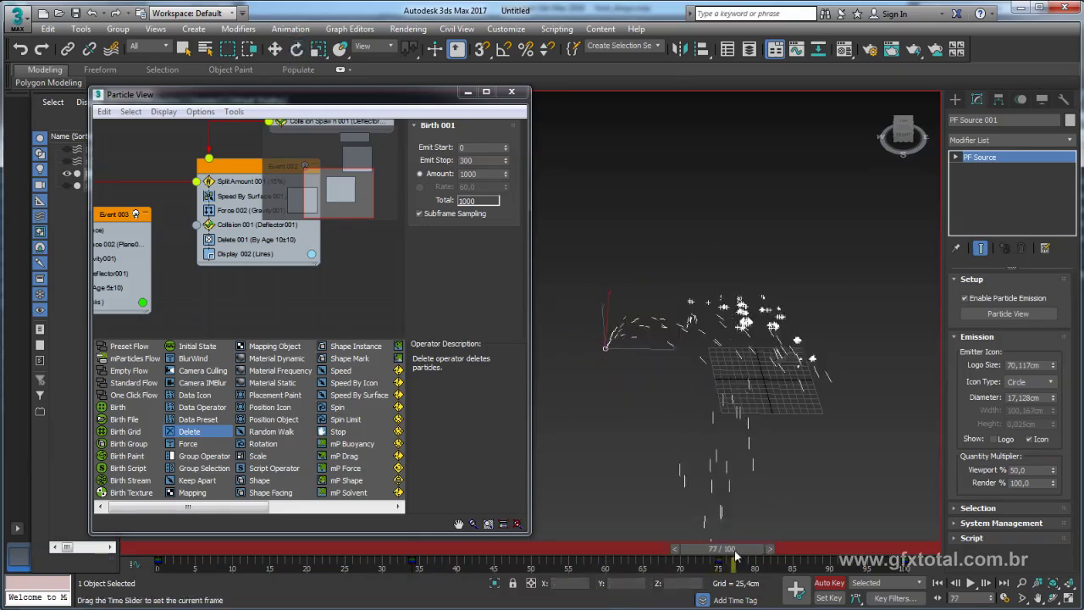
key("e")
left_click_drag(624, 379, 633, 378)
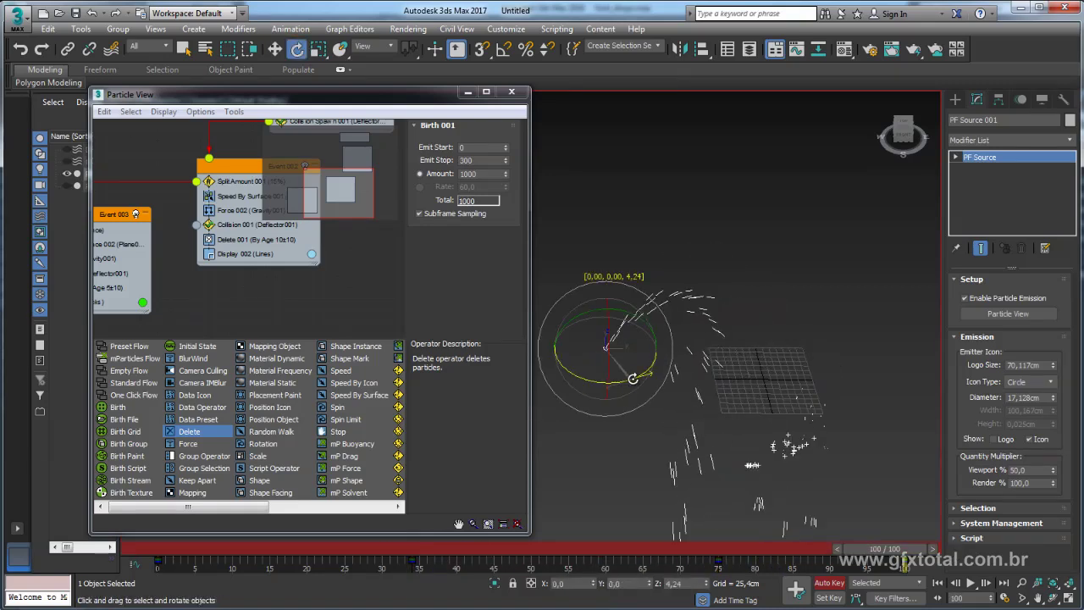
left_click_drag(888, 563, 157, 551)
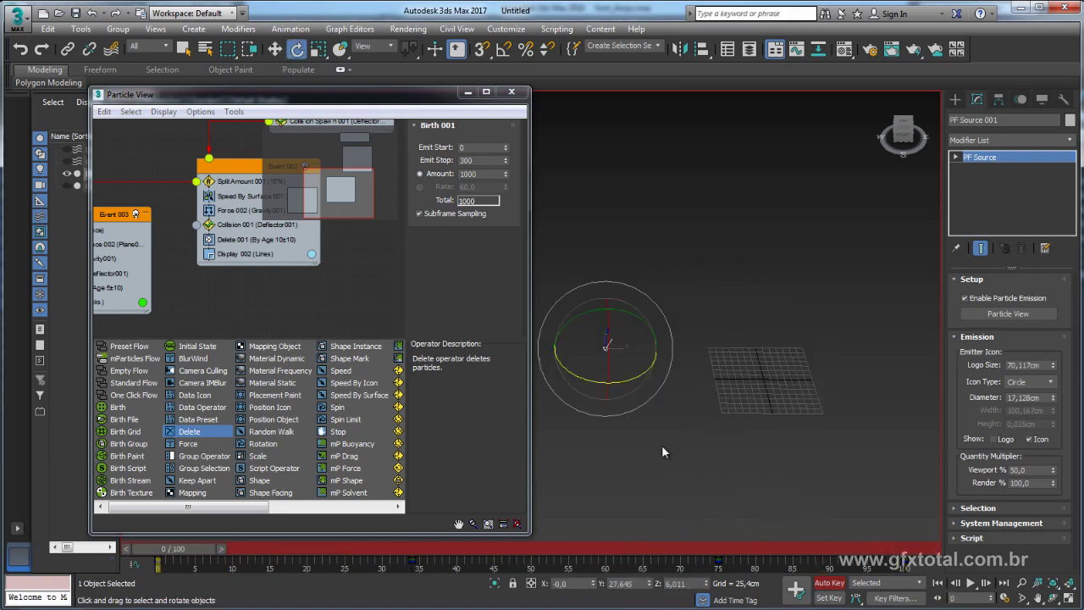
left_click(970, 582)
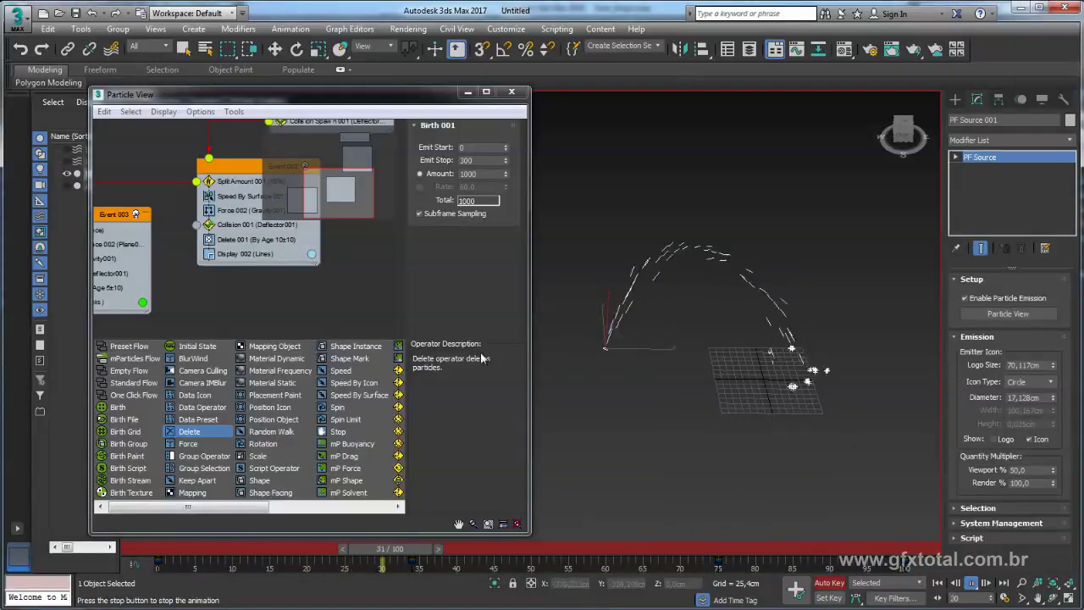
mouse_move(664, 450)
middle_mouse_down("alt")
mouse_move(756, 423)
mouse_move(788, 456)
middle_mouse_up("alt")
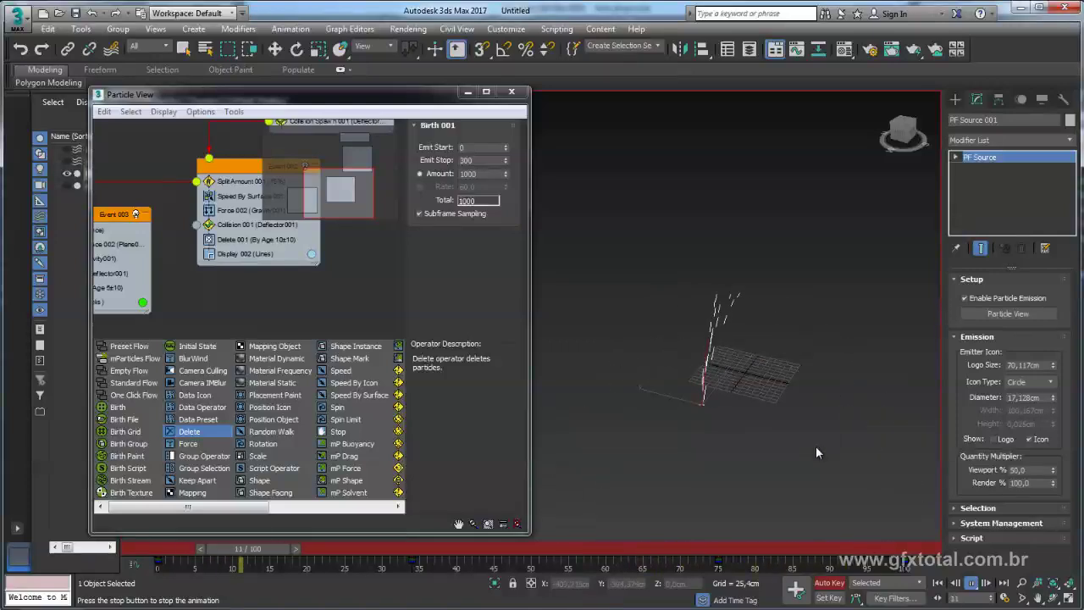
- Unhide all hidden objects and select the large ground plane
right_click(758, 405)
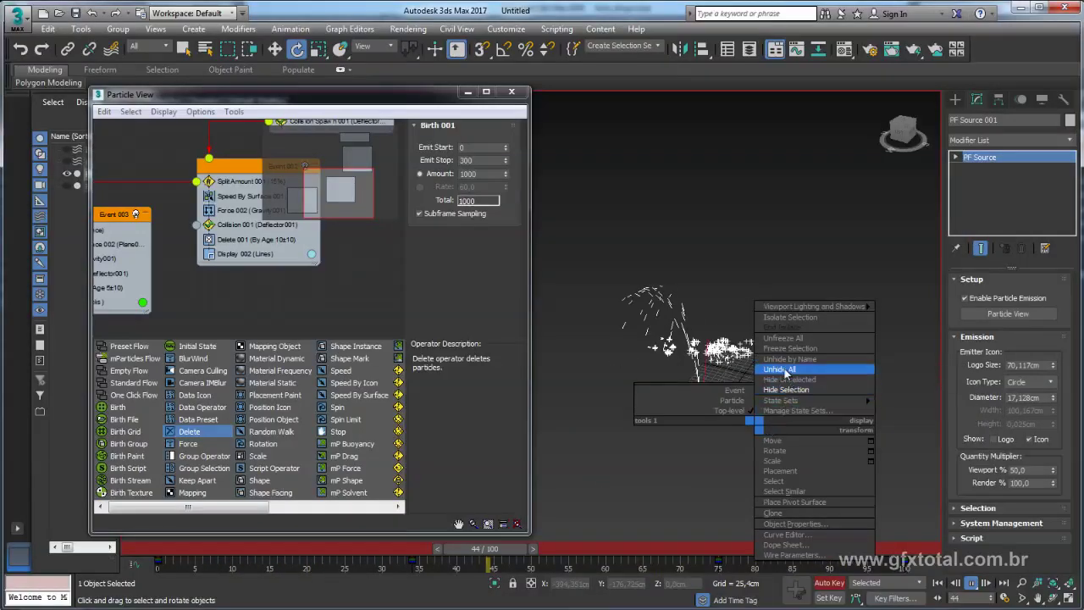
left_click(796, 383)
left_click(786, 443)
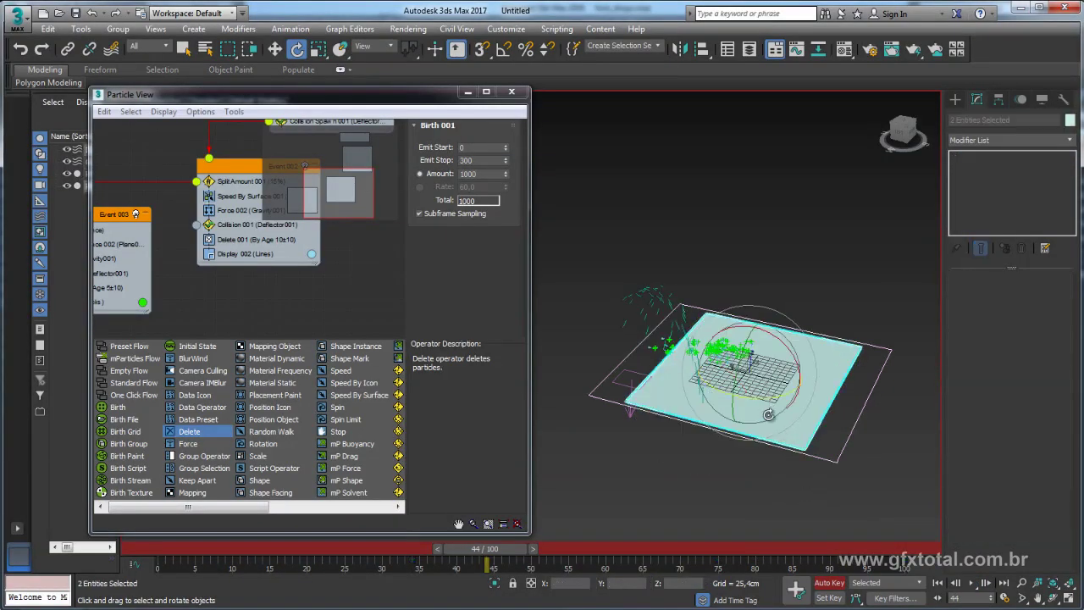
- Hide the large ground plane again and play the animation
key("r")
scroll(746, 373, "up", 4)
middle_click_drag(751, 260, 806, 259, "alt")
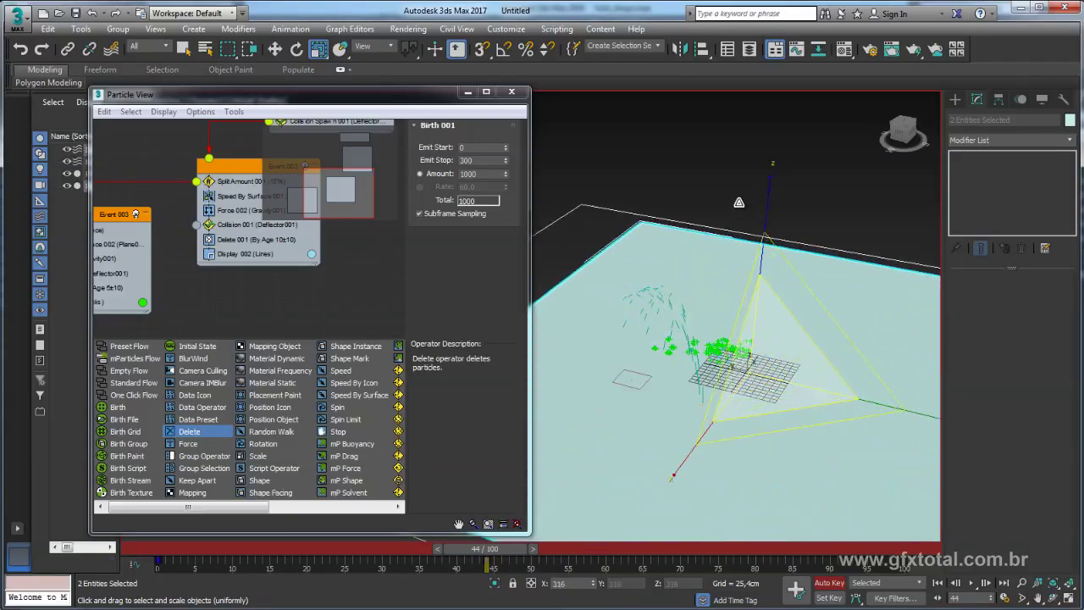
right_click(805, 254)
left_click(837, 214)
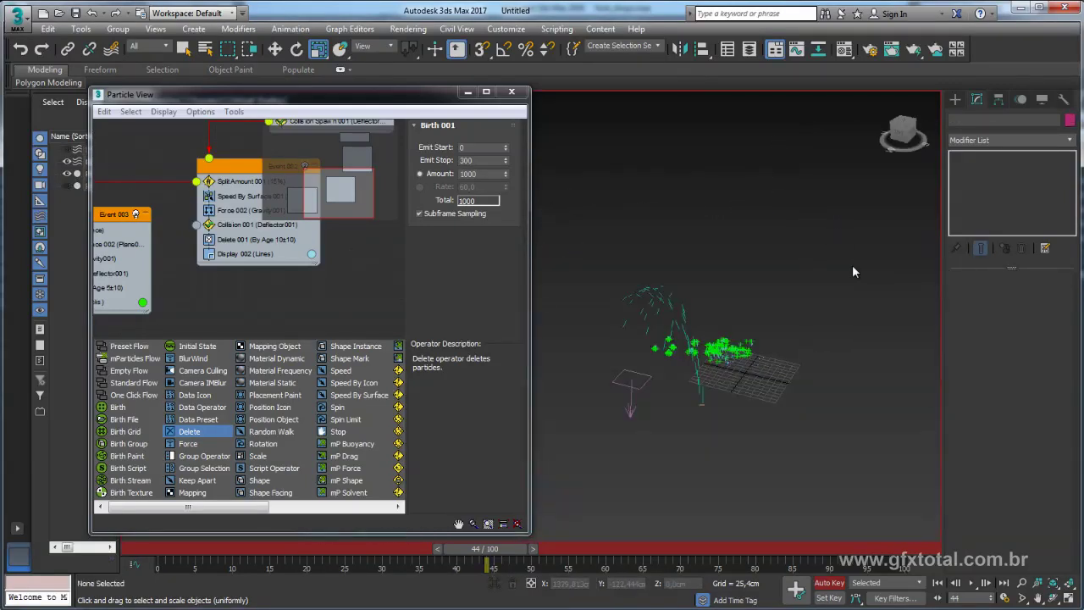
left_click(973, 584)
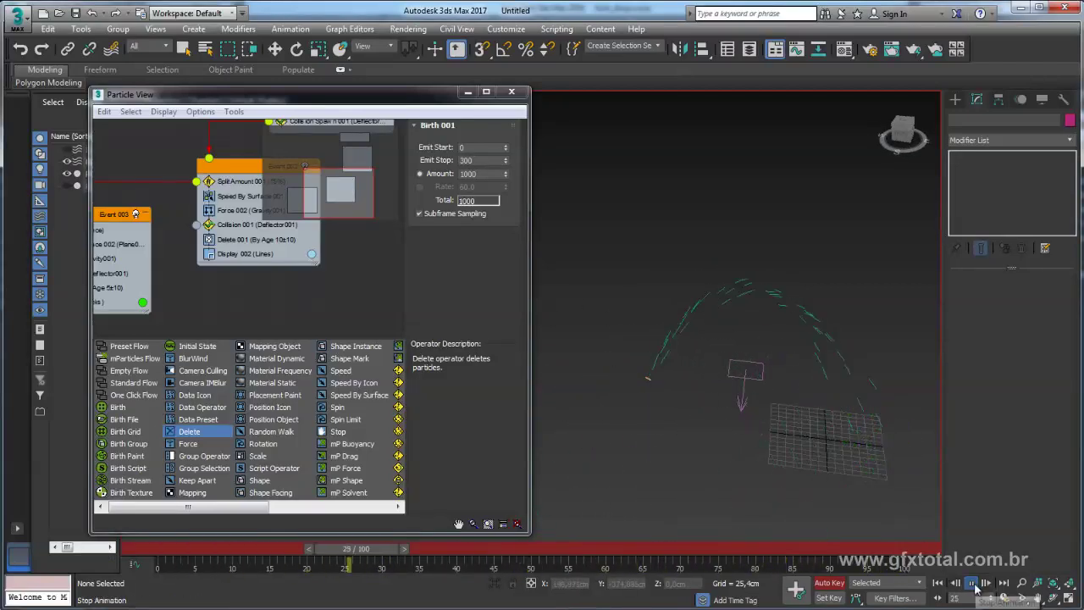
- Stop playback at frame 31, hide the Gravity001 icon, and turn Auto Key off
key("slash")
key("r")
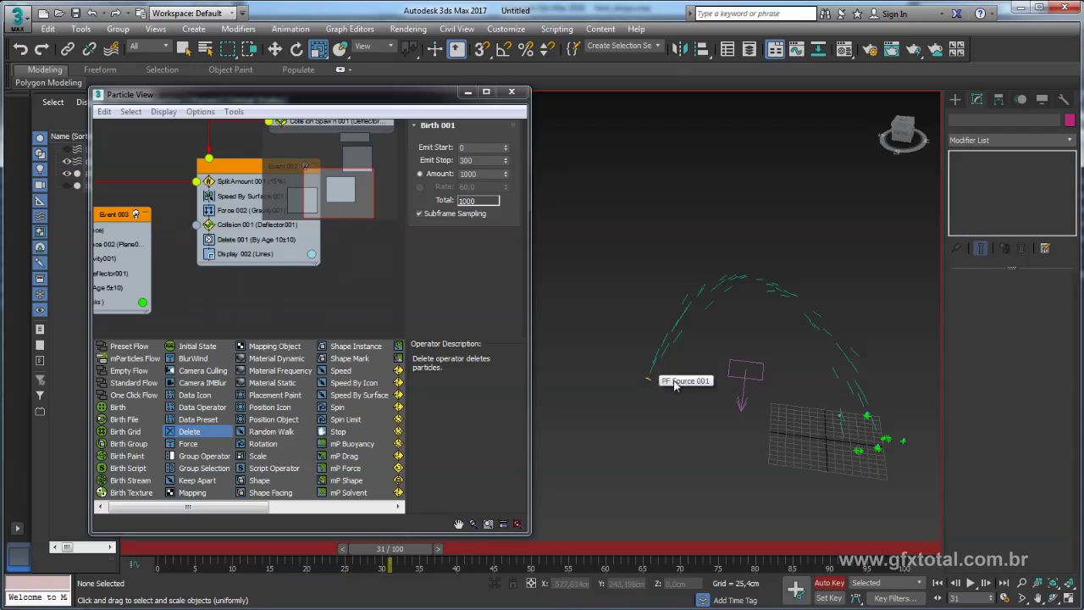
left_click(745, 373)
right_click(745, 373)
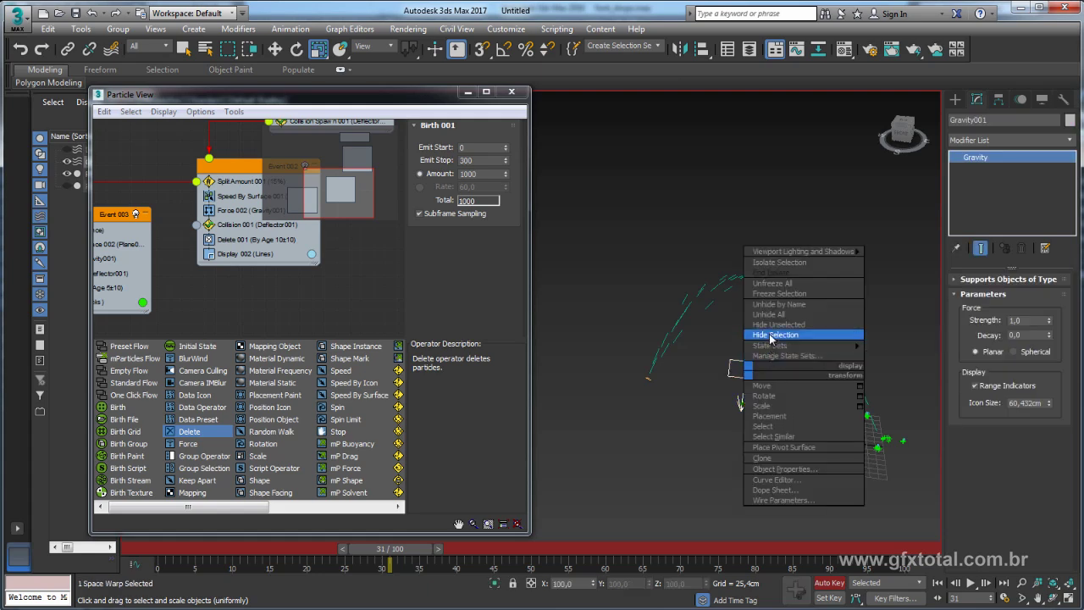
left_click(767, 349)
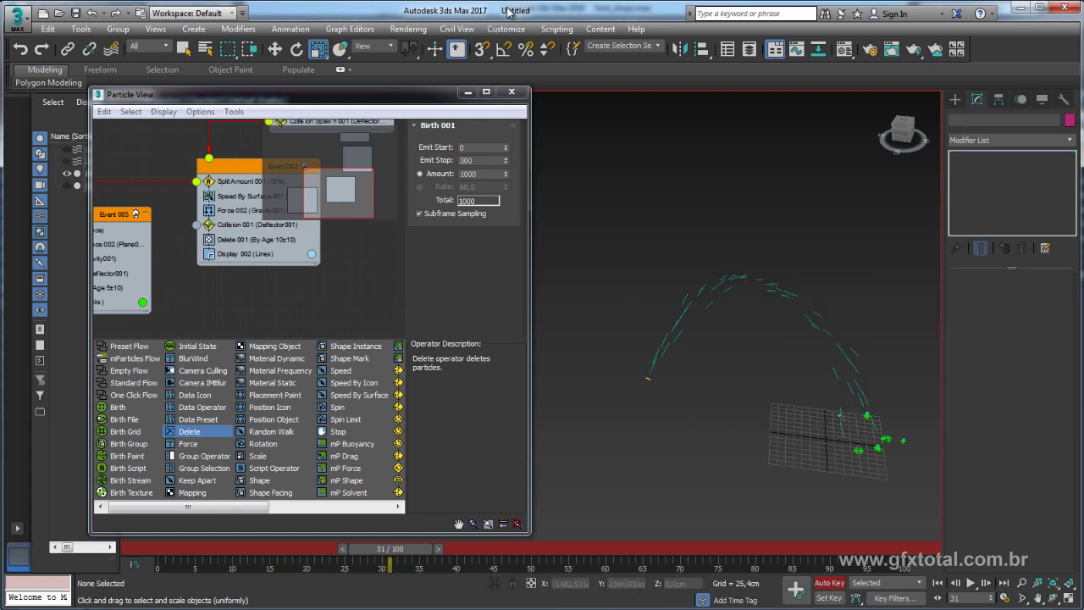
left_click(829, 584)
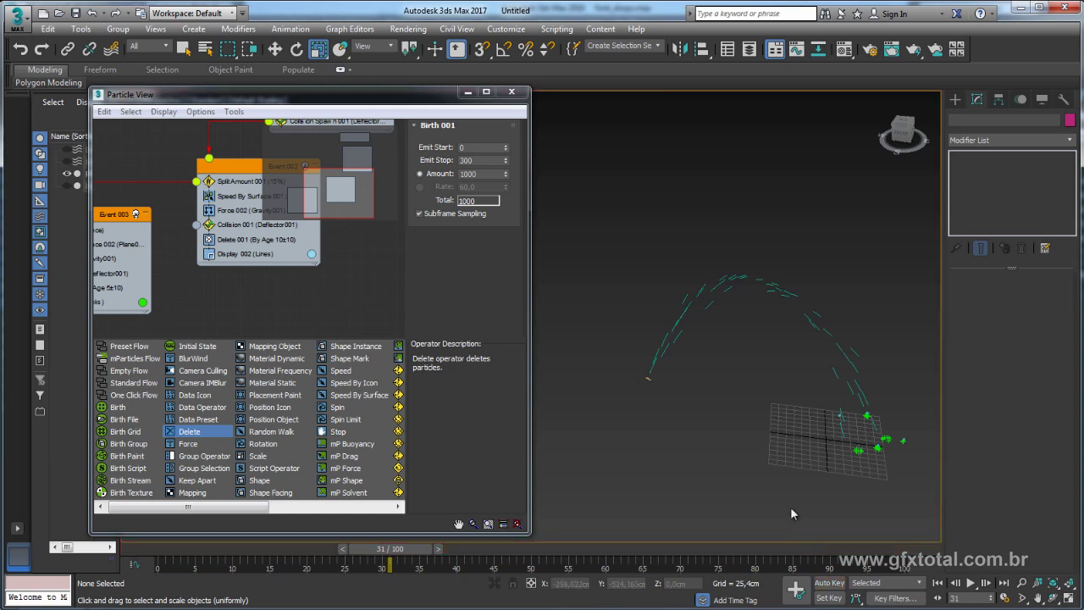
- Disable Collision Spawn 001 in Event 001 and scrub frames 0–21 to check
left_click(645, 380)
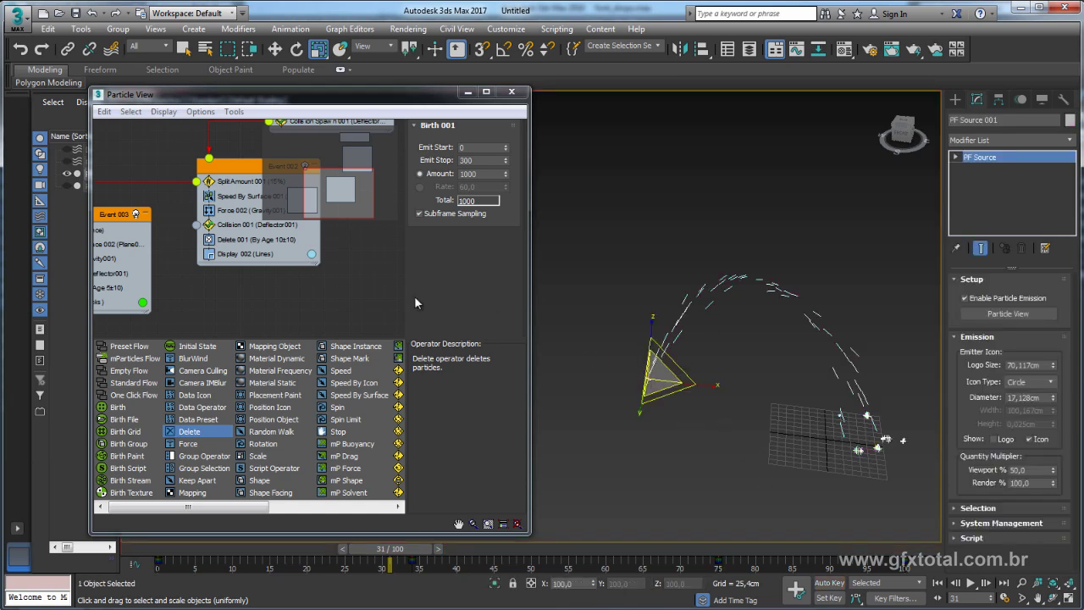
mouse_move(107, 222)
middle_mouse_down()
mouse_move(206, 208)
mouse_move(127, 310)
middle_mouse_up()
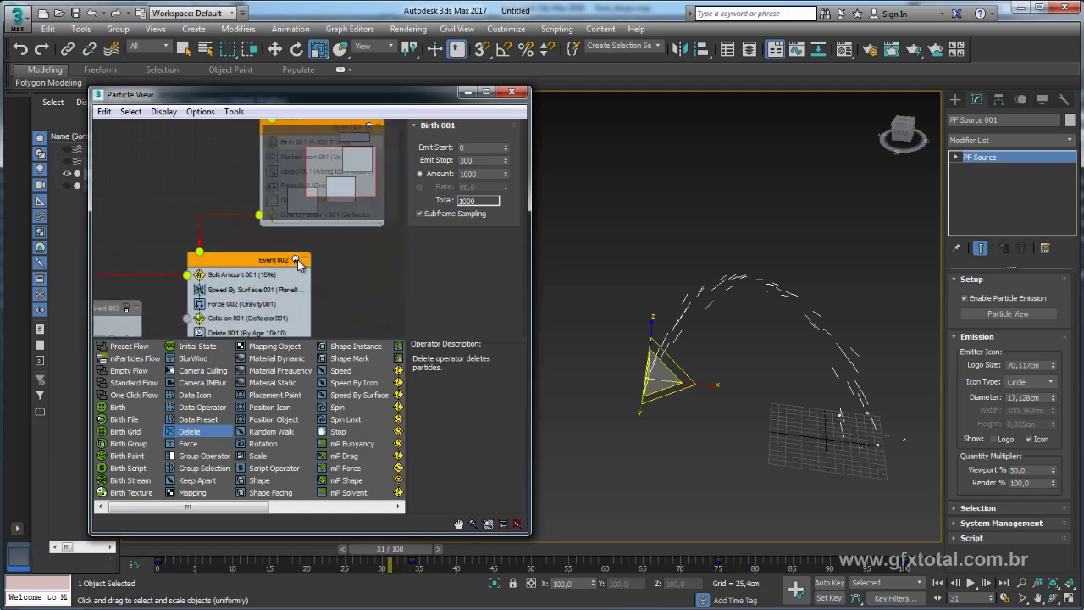
middle_click_drag(375, 252, 321, 330)
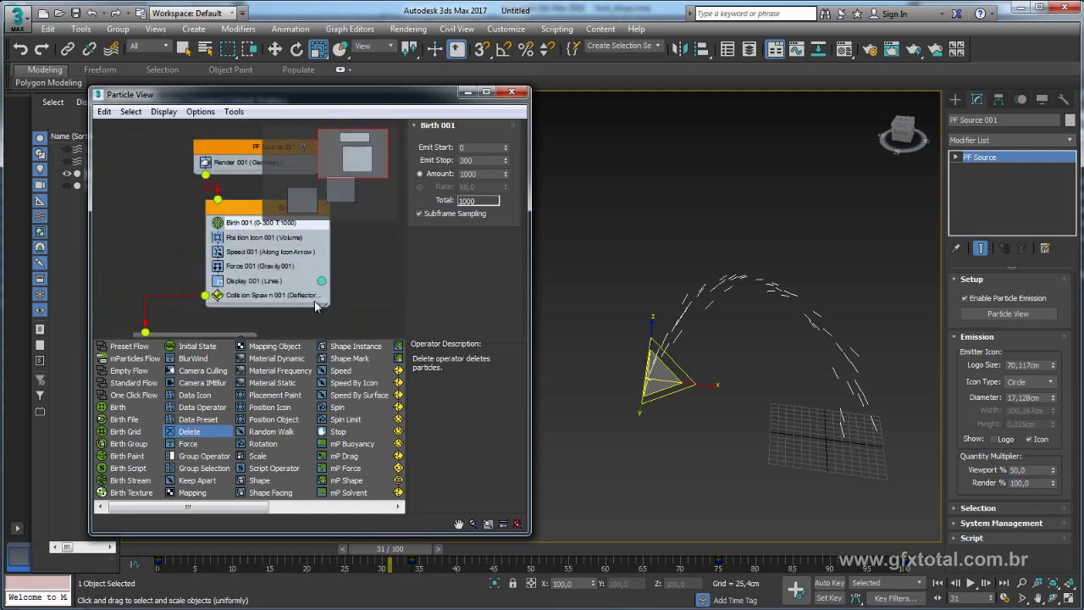
left_click(218, 295)
left_click(254, 280)
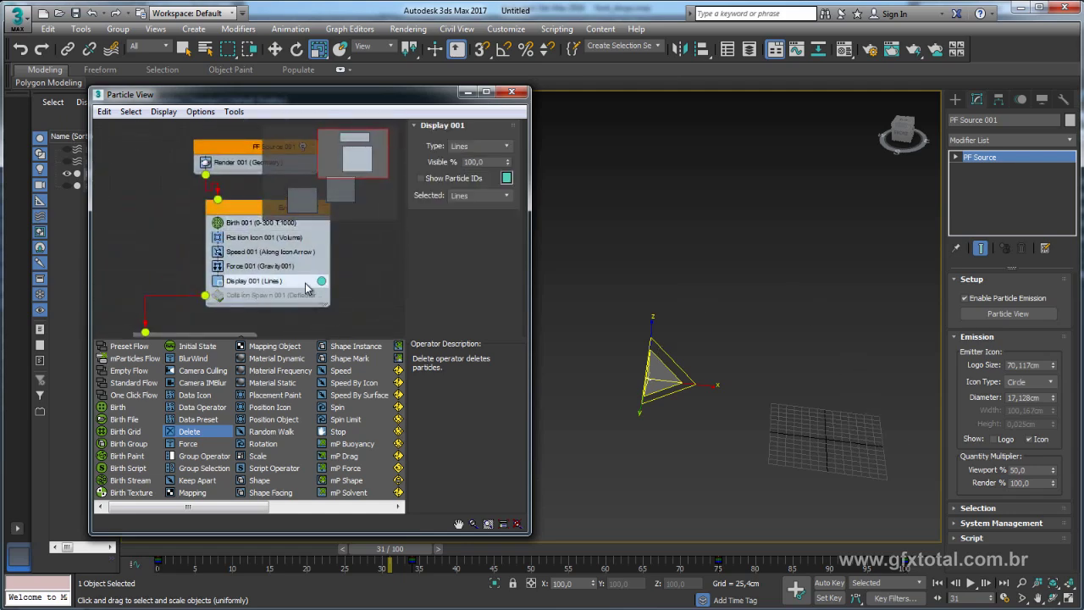
left_click_drag(426, 548, 203, 548)
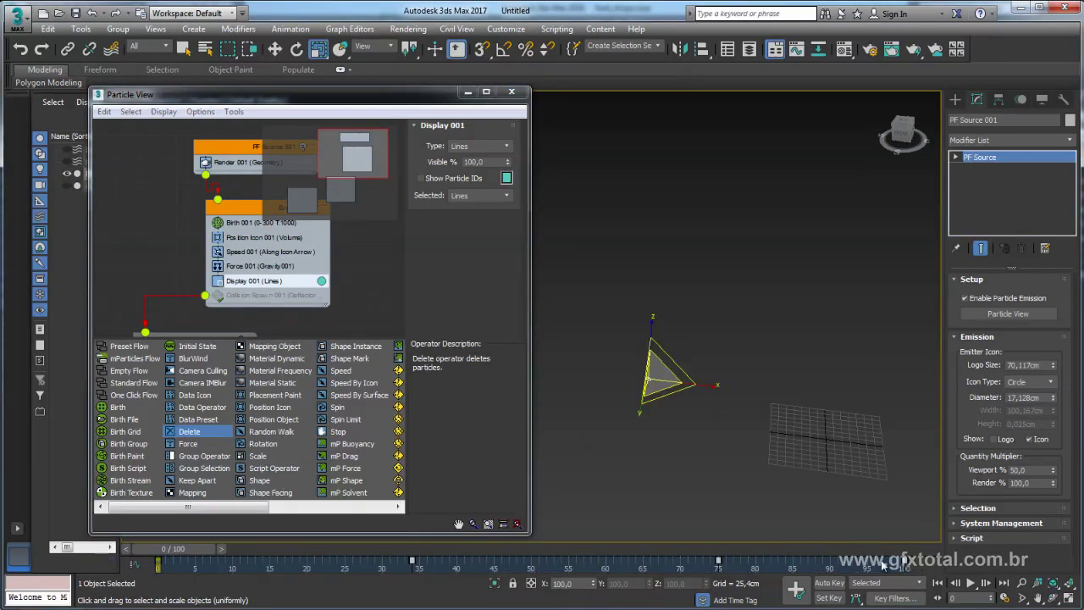
mouse_move(212, 552)
left_mouse_down()
mouse_move(355, 552)
mouse_move(312, 551)
left_mouse_up()
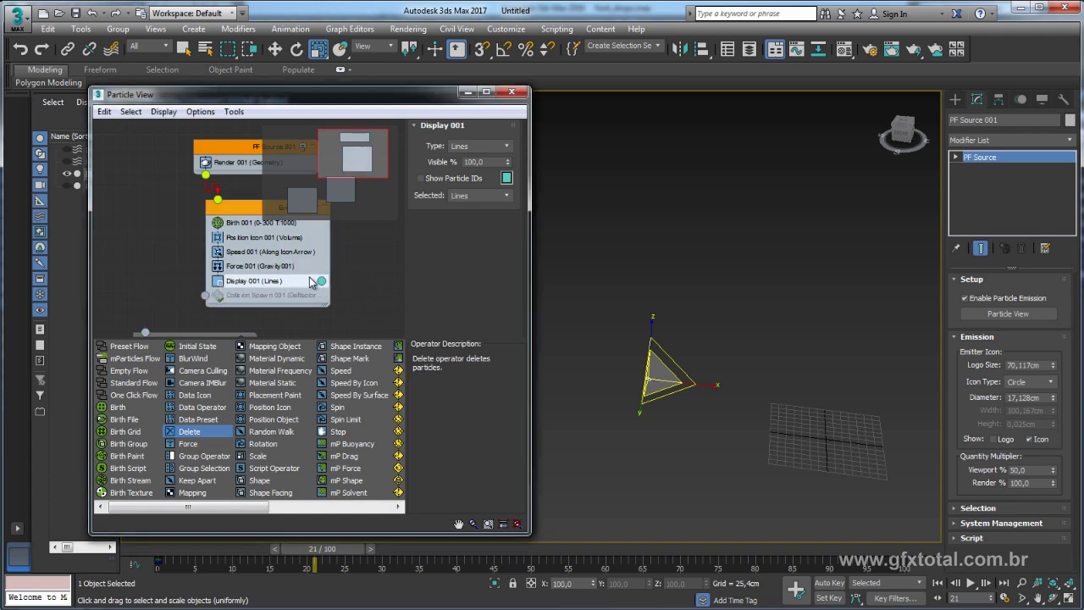
- Set Display 001's Type and Selected both to Geometry, then scrub to check
left_click(246, 284, "ctrl")
left_click(246, 285)
left_click(480, 147)
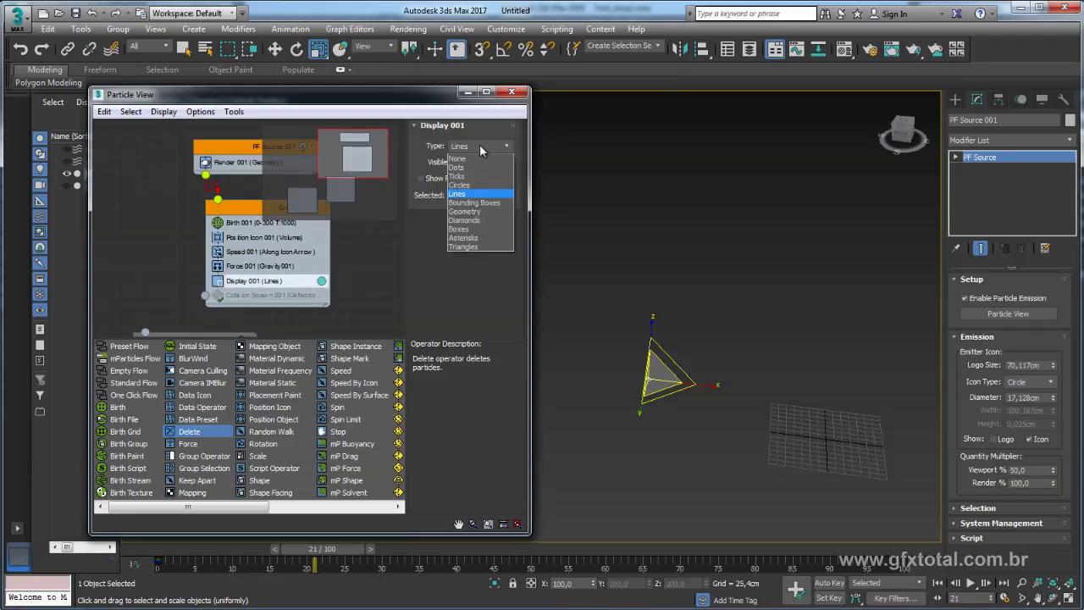
left_click(472, 212)
left_click(479, 195)
left_click(474, 258)
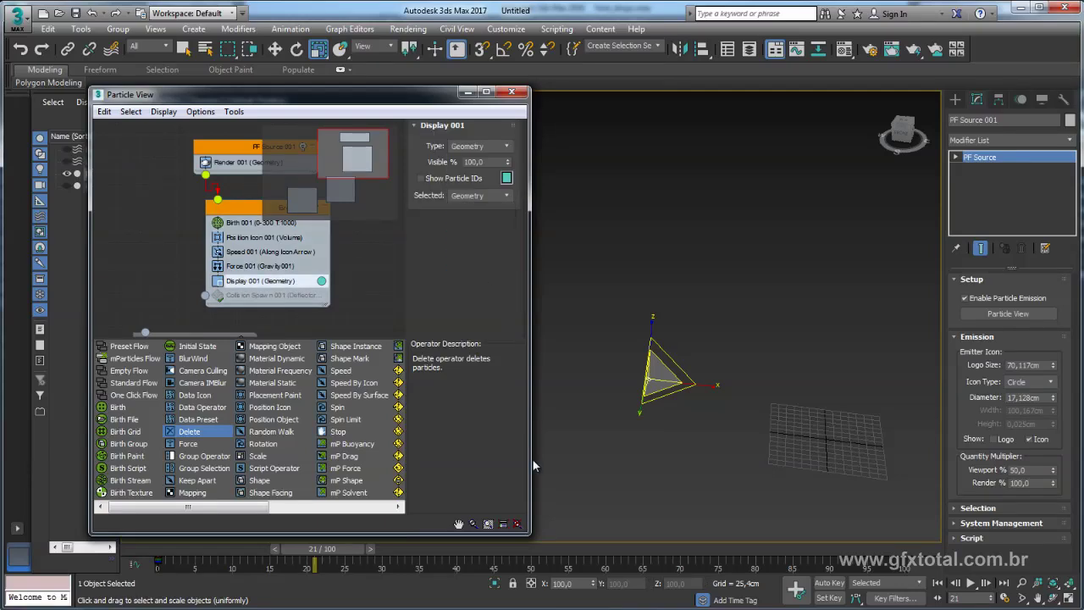
left_click_drag(324, 550, 458, 552)
key("r")
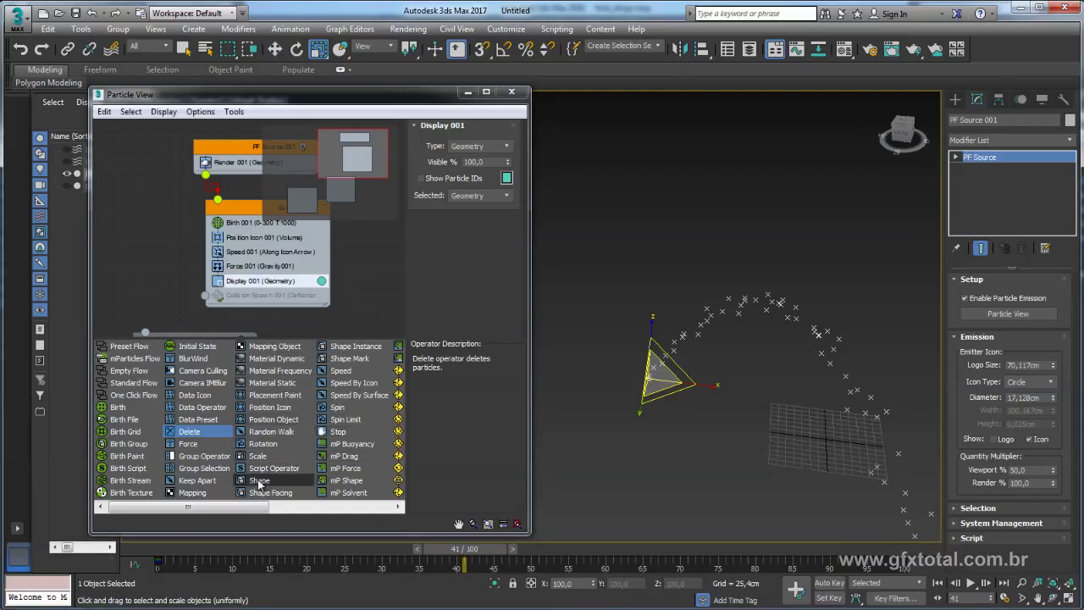
- Add a Shape operator to Event 001 and preview the default cube particles at frame 6
mouse_move(259, 483)
left_mouse_down()
mouse_move(235, 293)
mouse_move(283, 281)
left_mouse_up()
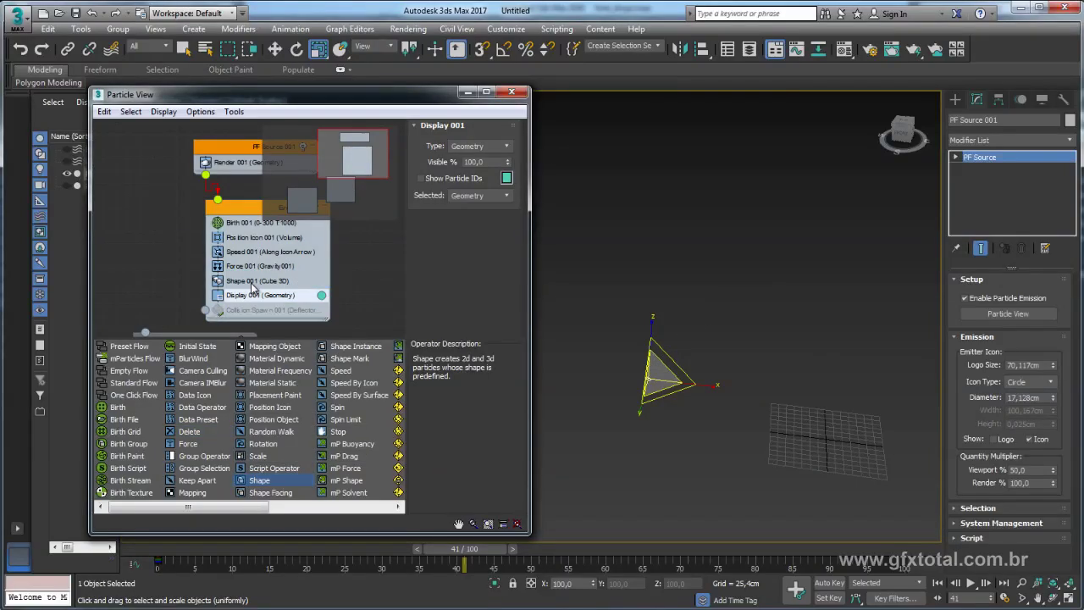
left_click(251, 282)
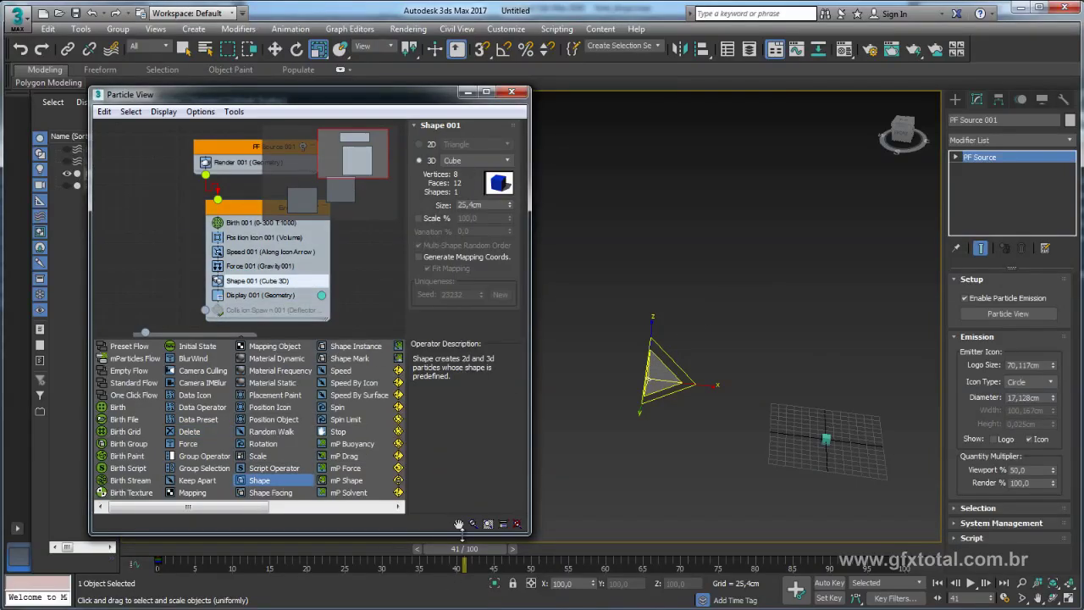
left_click_drag(464, 548, 90, 574)
mouse_move(169, 574)
left_mouse_down()
mouse_move(224, 574)
mouse_move(213, 576)
left_mouse_up()
scroll(682, 397, "up", 2)
scroll(693, 403, "up", 2)
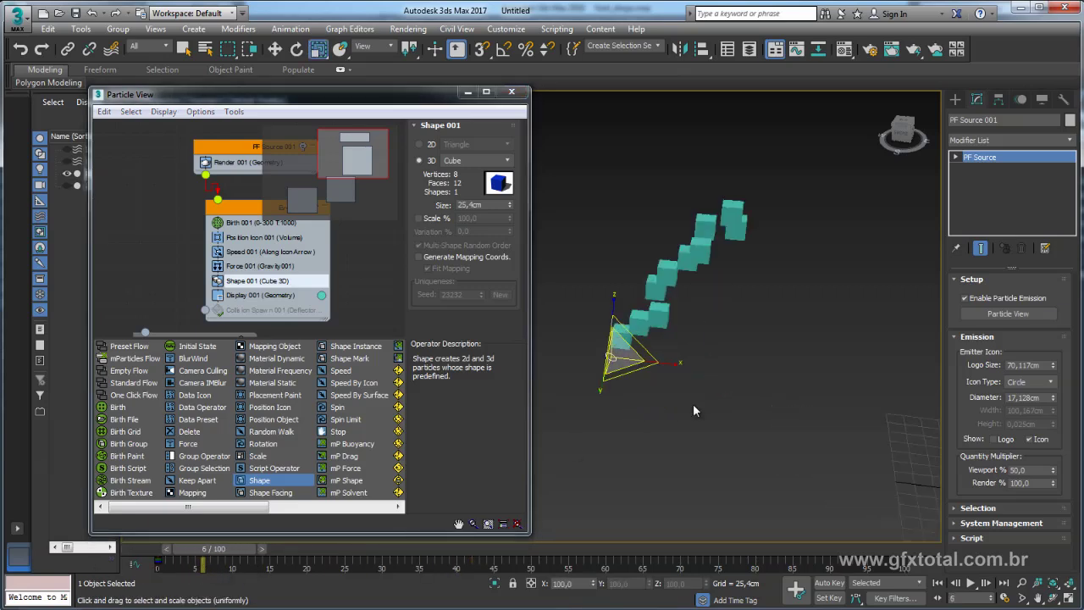
- Change Shape 001 to Heart 3D and add a Rotation operator to Event 001
left_click(481, 160)
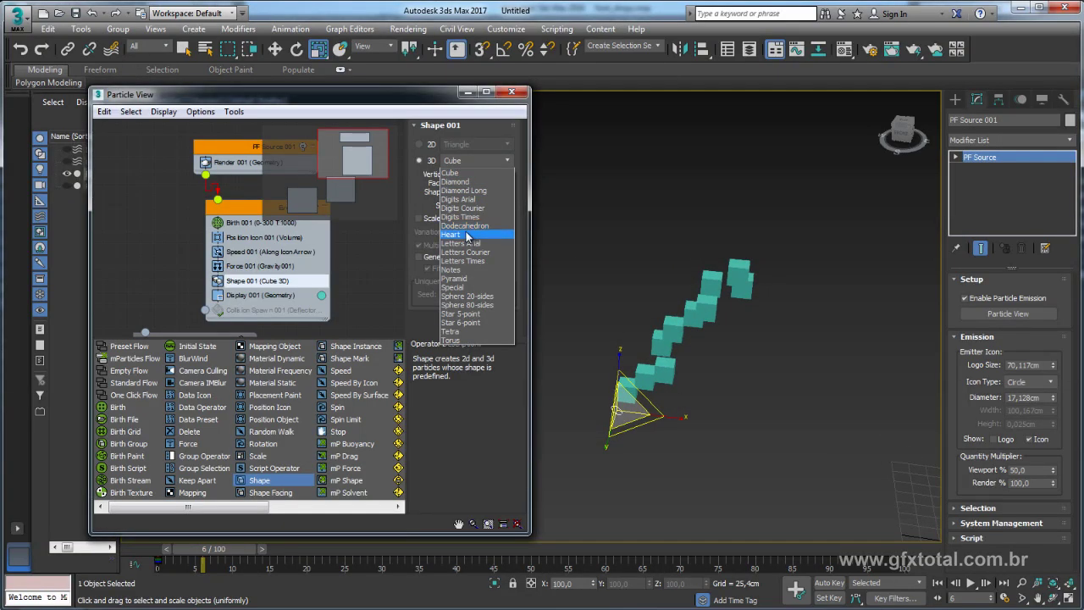
left_click(467, 235)
mouse_move(621, 285)
middle_mouse_down("alt")
mouse_move(643, 312)
mouse_move(563, 534)
middle_mouse_up("alt")
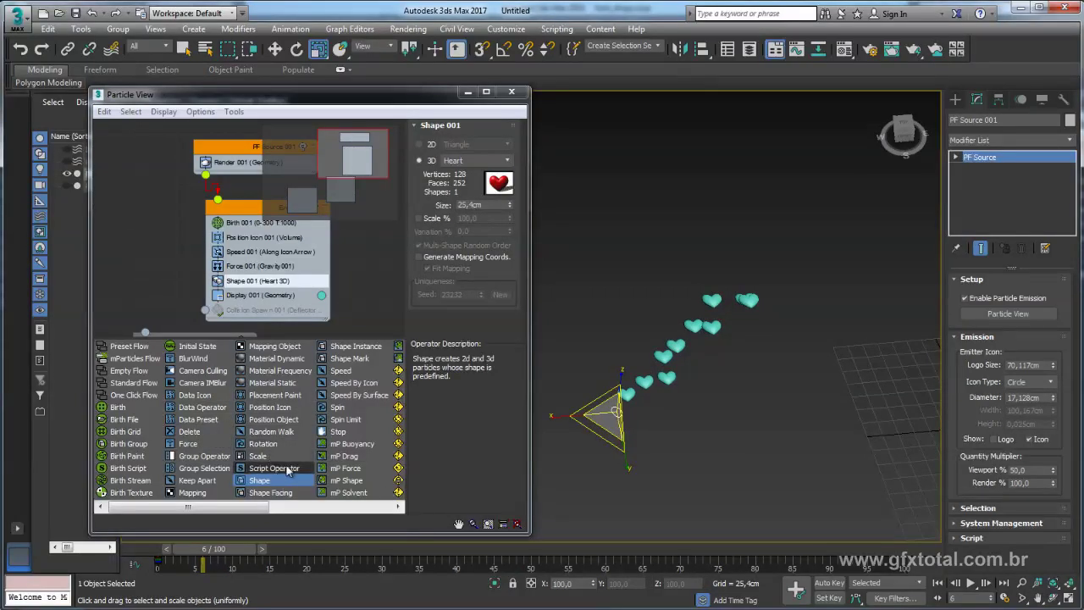
left_click_drag(263, 444, 261, 280)
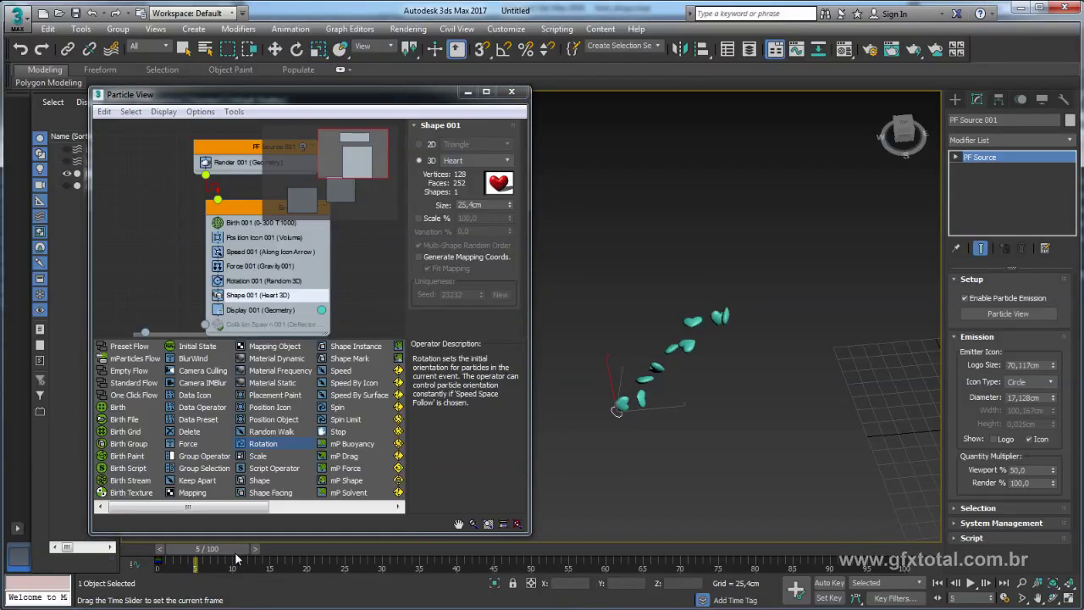
- Step back to frame 5 to check the randomly rotated heart particles
left_click_drag(243, 553, 235, 552)
key("r")
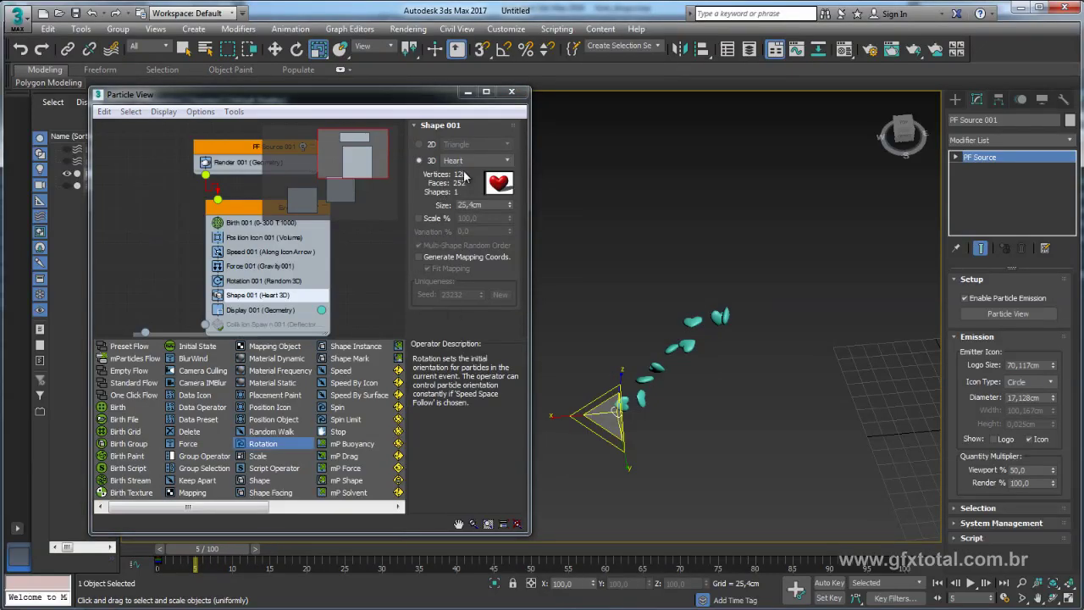
left_click(469, 161)
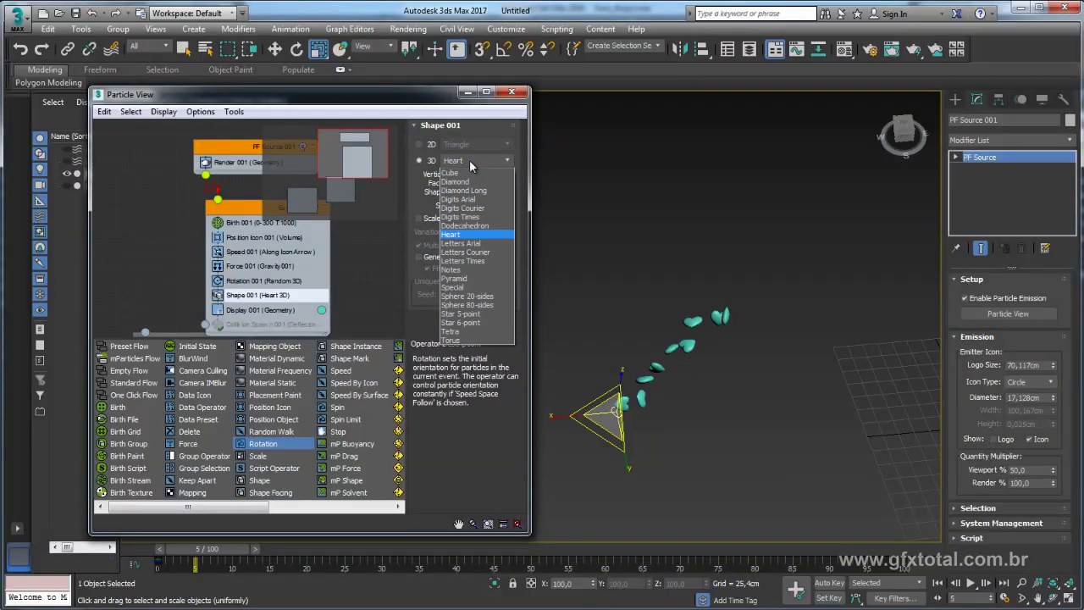
- Switch the particle shape to Letters Arial and review it at frames 12, 16 and 9
left_click(480, 244)
middle_click_drag(700, 360, 653, 373, "alt")
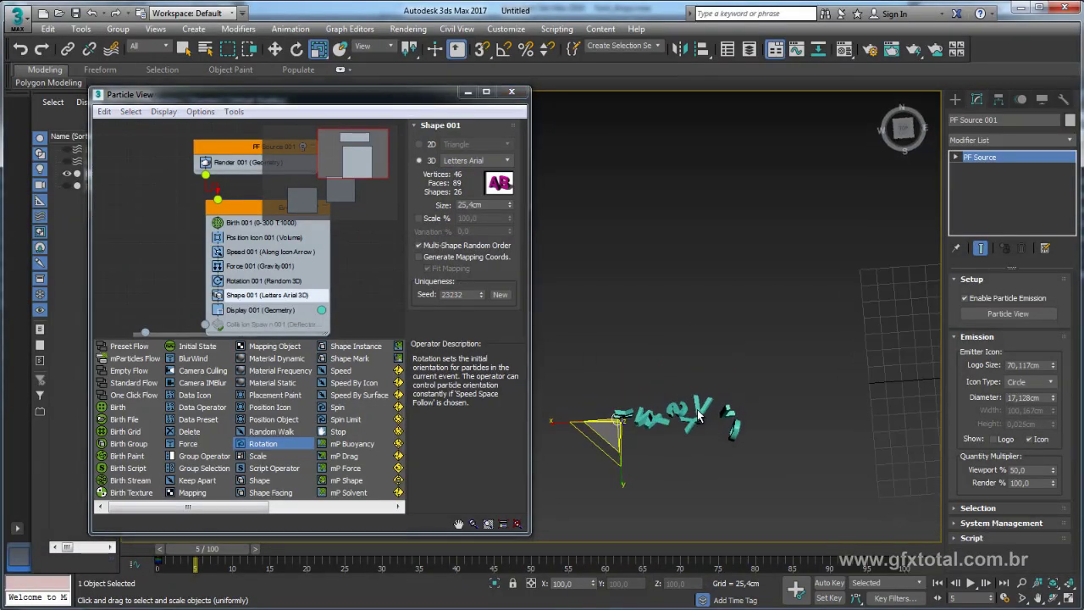
left_click_drag(208, 549, 315, 551)
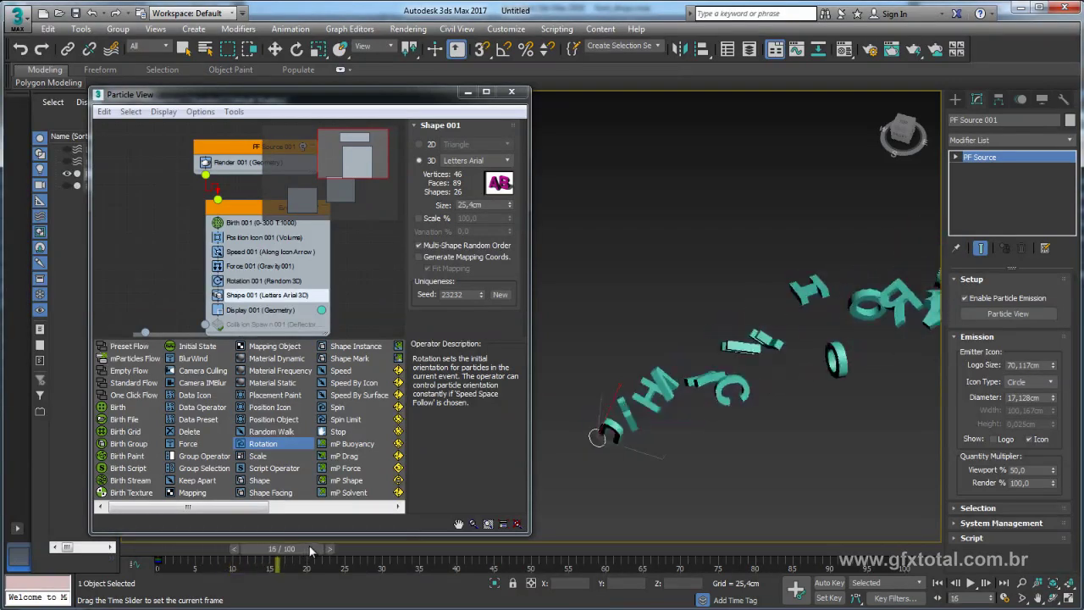
mouse_move(605, 435)
middle_mouse_down("alt")
mouse_move(684, 390)
mouse_move(295, 582)
mouse_move(404, 534)
middle_mouse_up("alt")
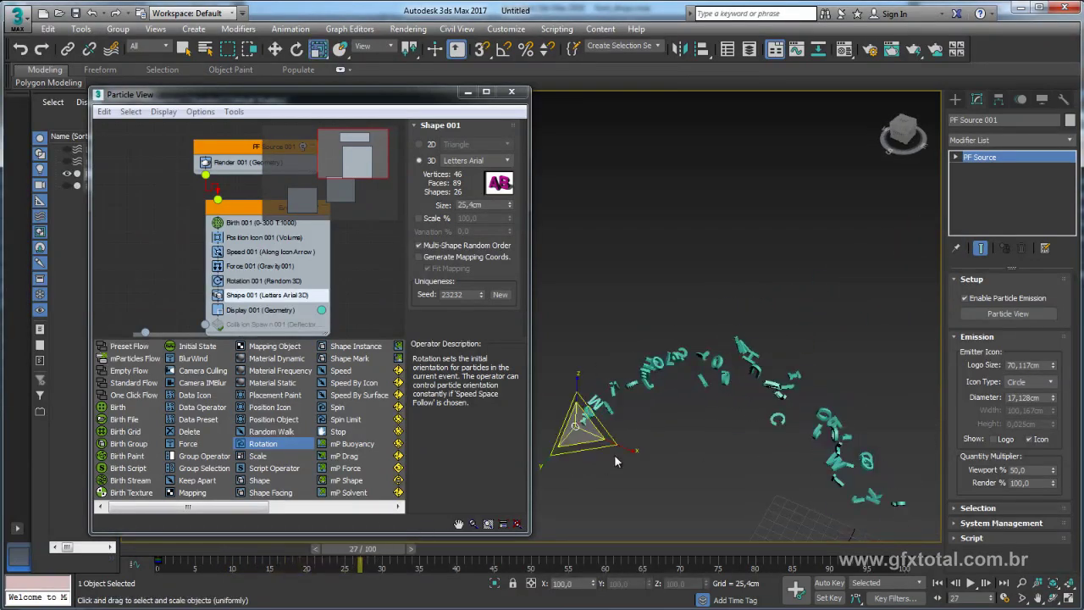
mouse_move(364, 549)
left_mouse_down()
mouse_move(232, 582)
mouse_move(352, 566)
left_mouse_up()
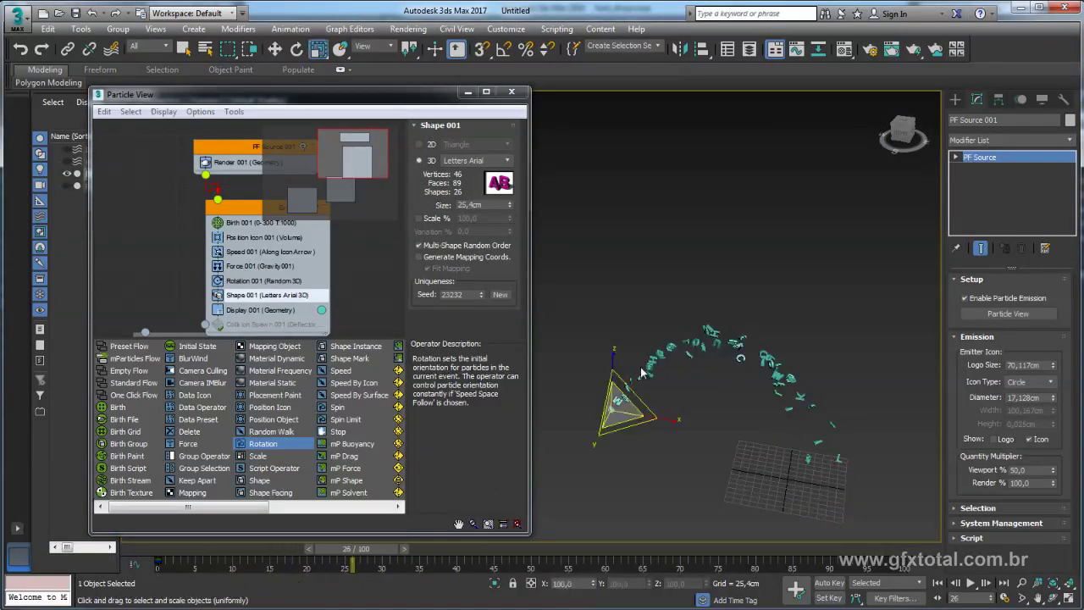
scroll(666, 409, "up", 5)
middle_click_drag(666, 409, 512, 197, "alt")
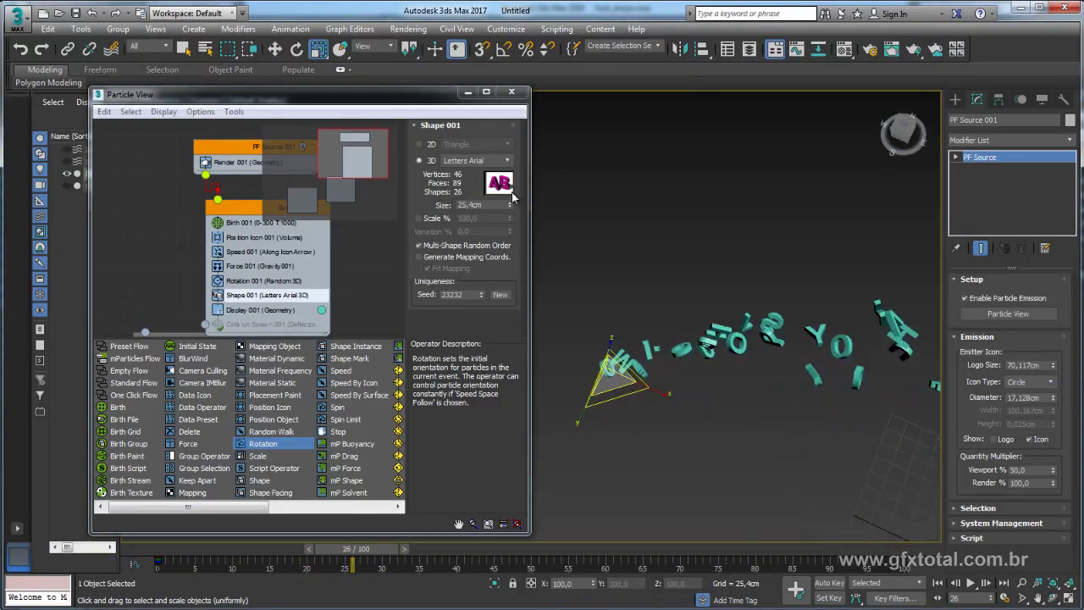
- Change the particle shape to Letters Times
left_click(488, 166)
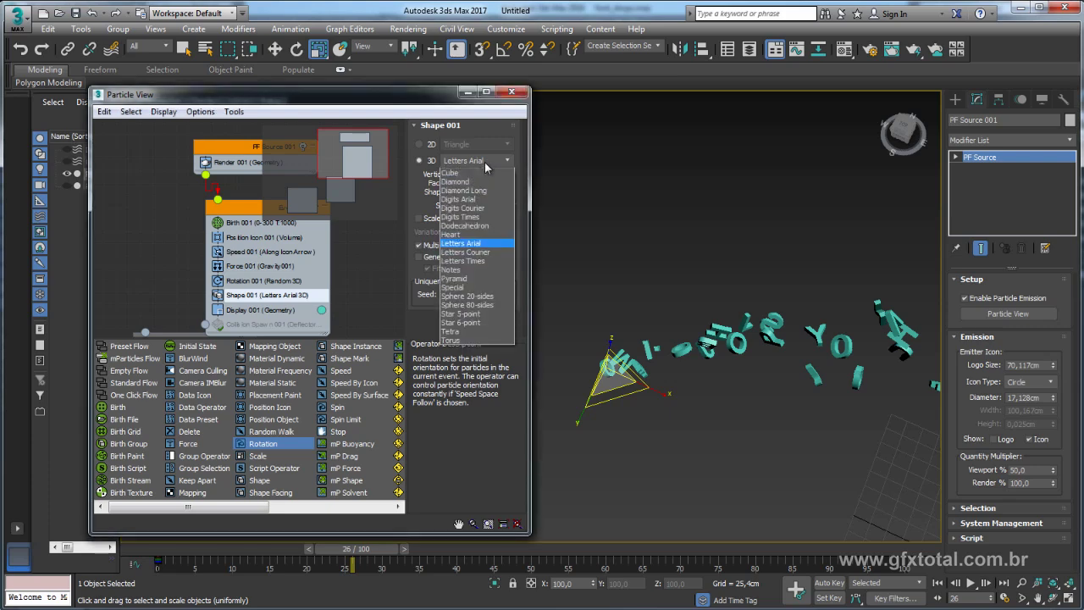
left_click(479, 262)
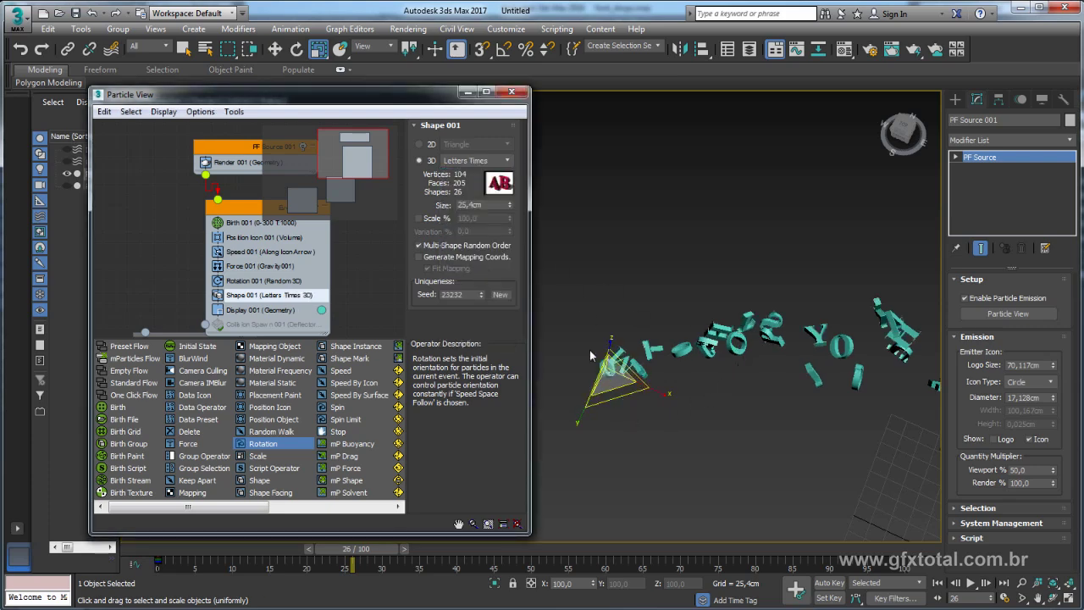
left_click(482, 164)
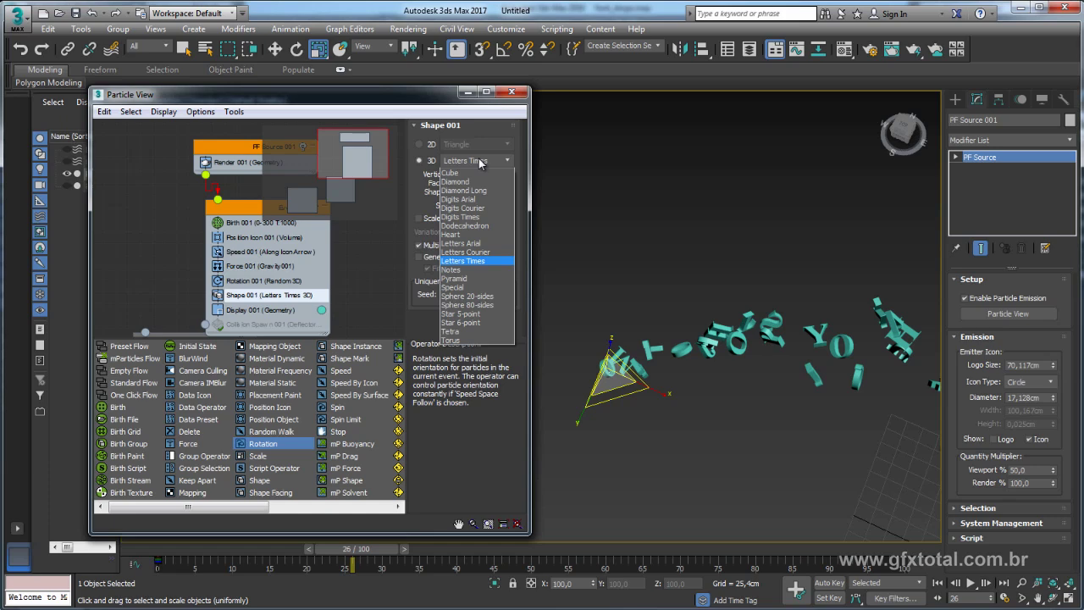
left_click(463, 261)
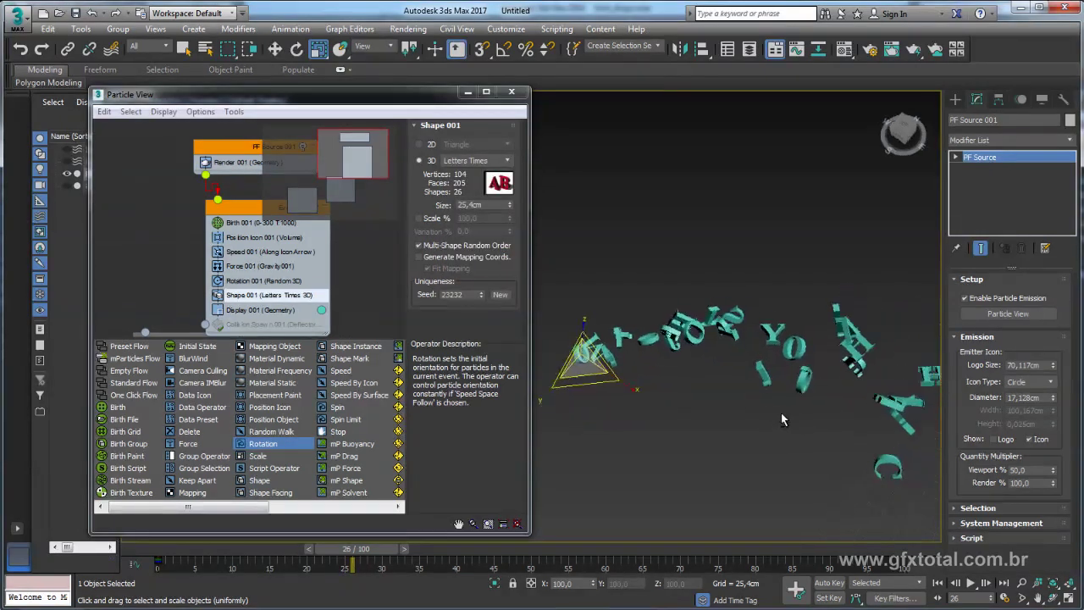
- Change the particle shape to Notes and review it at frames 31–32
left_click(479, 160)
left_click(471, 272)
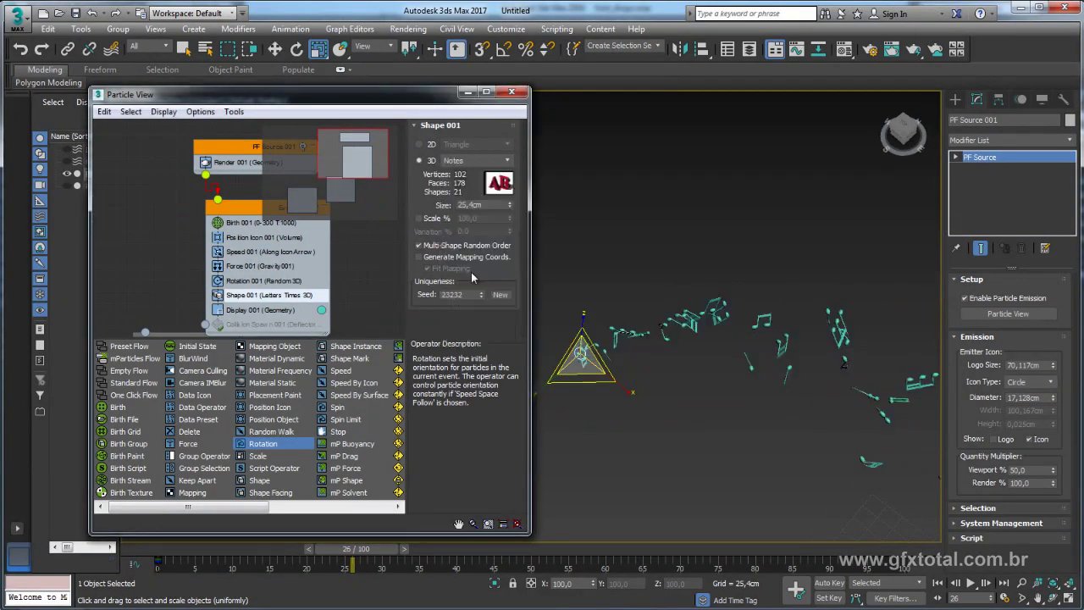
mouse_move(376, 550)
left_mouse_down()
mouse_move(421, 555)
mouse_move(353, 559)
mouse_move(429, 555)
left_mouse_up()
key("r")
mouse_move(579, 445)
middle_mouse_down("alt")
mouse_move(629, 480)
mouse_move(683, 453)
mouse_move(707, 424)
middle_mouse_up("alt")
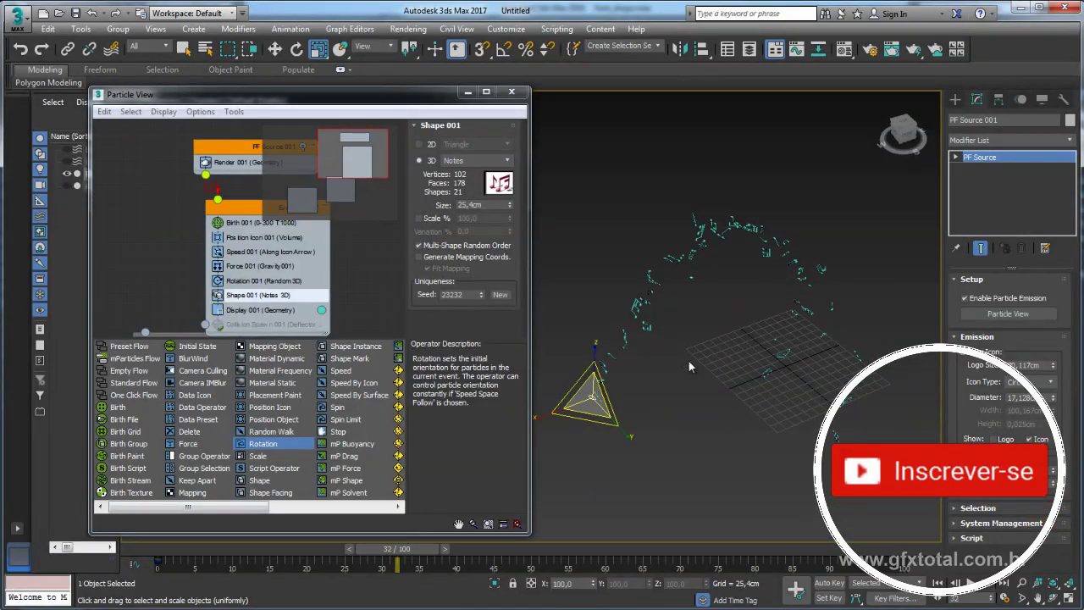